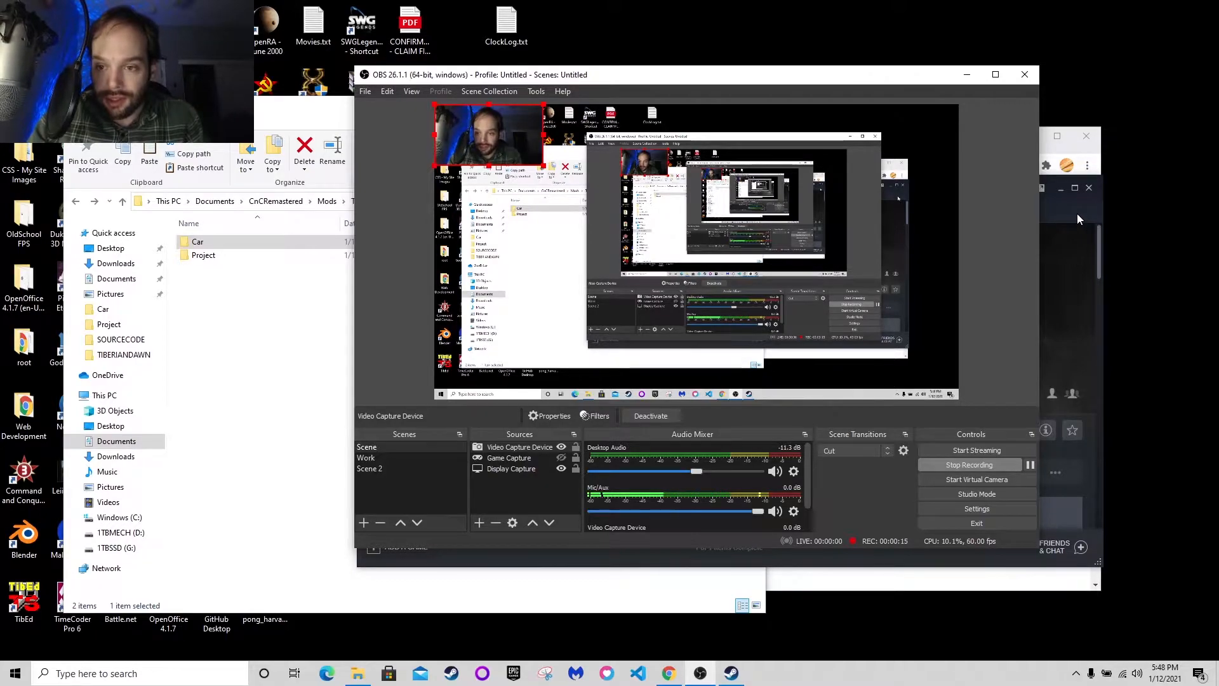
left_click(1055, 212)
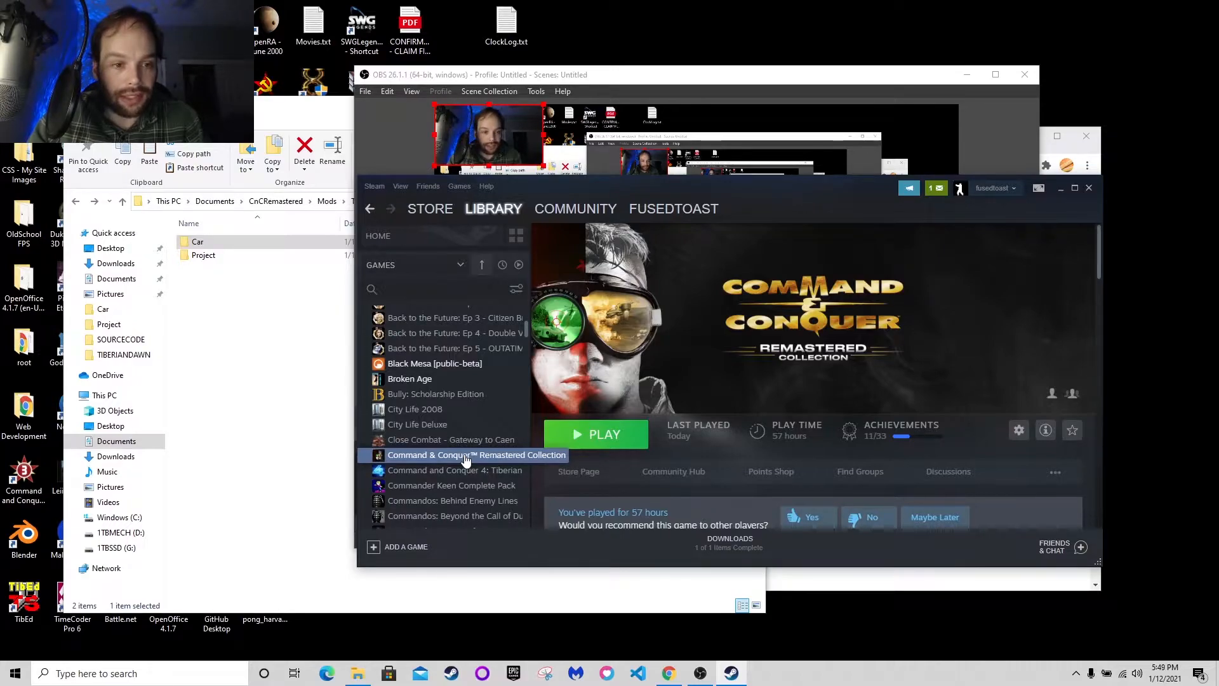
left_click(241, 346)
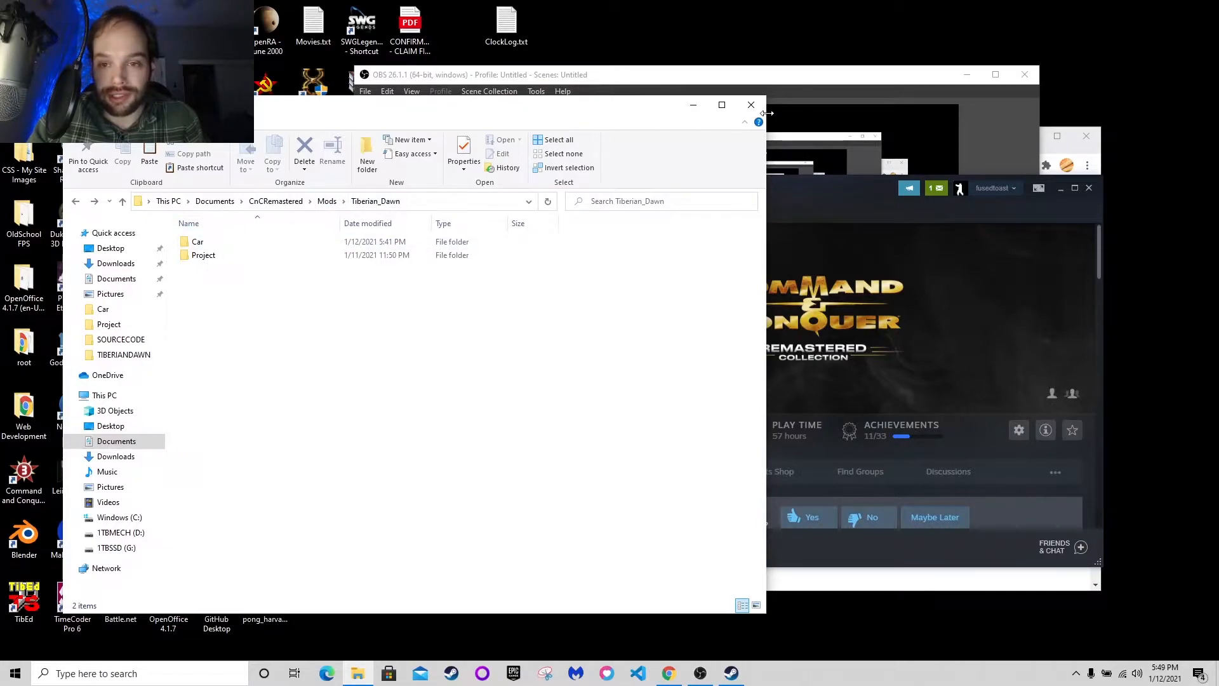
key("alt+Tab")
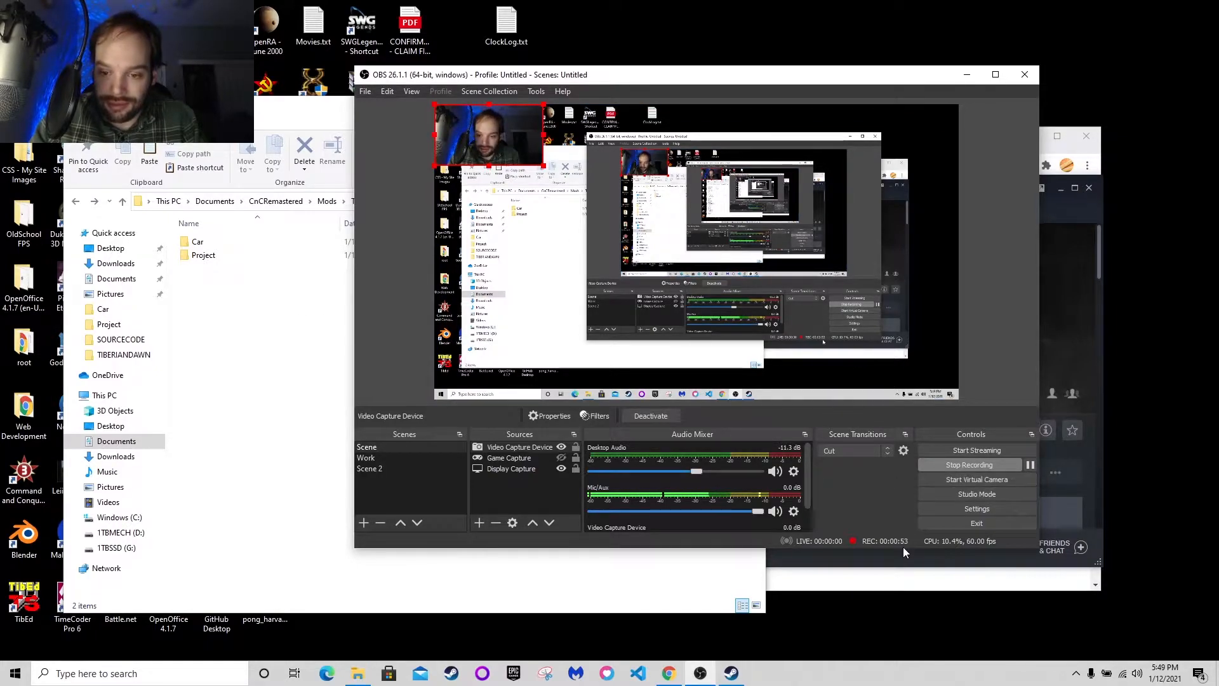
Open the Command & Conquer Remastered Collection's install folder from its local files properties in Steam, and move the folder window into view
left_click(889, 562)
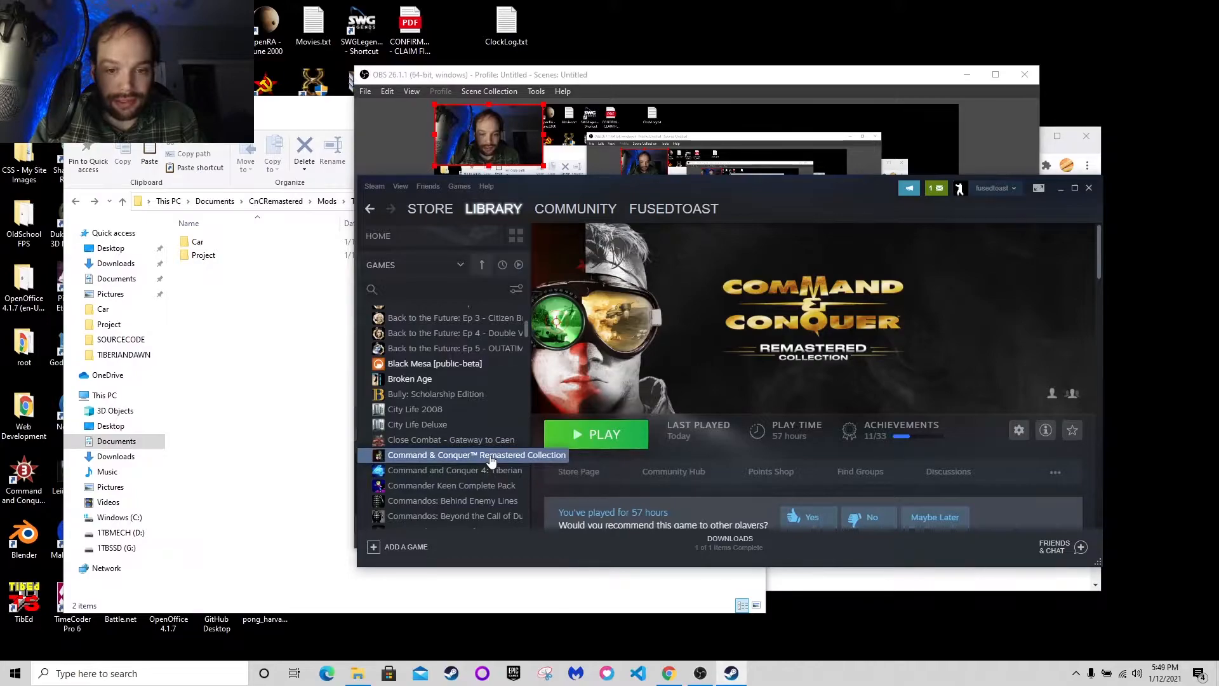
right_click(454, 455)
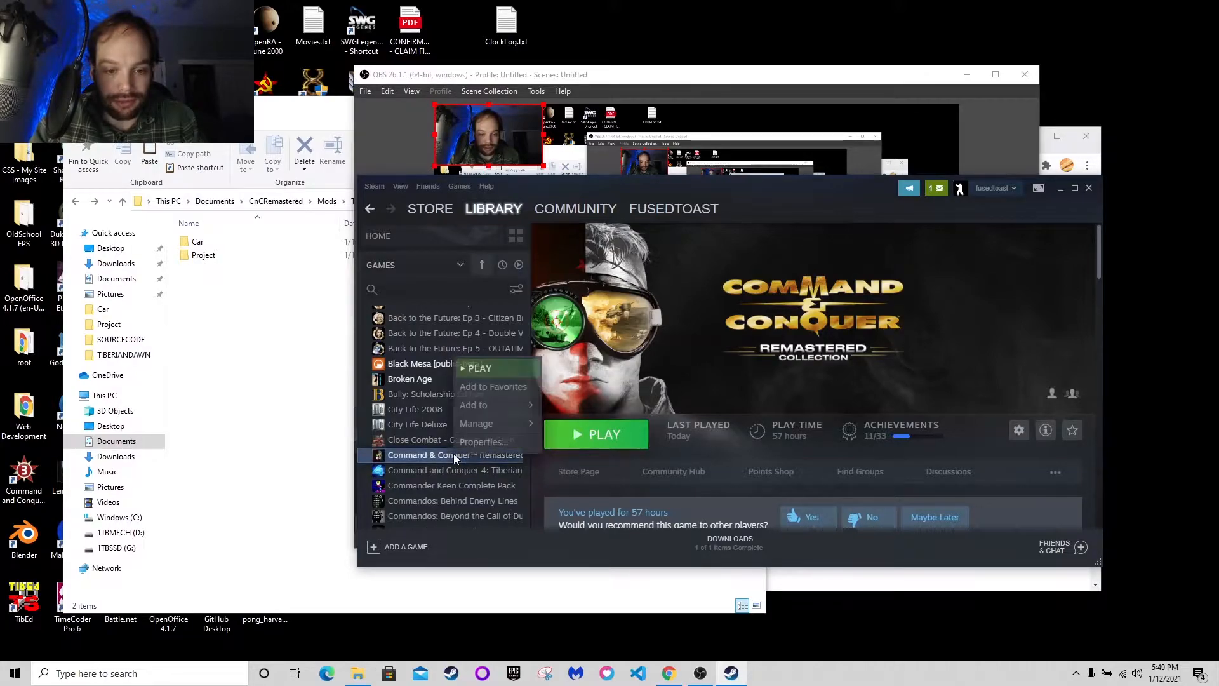
left_click(473, 441)
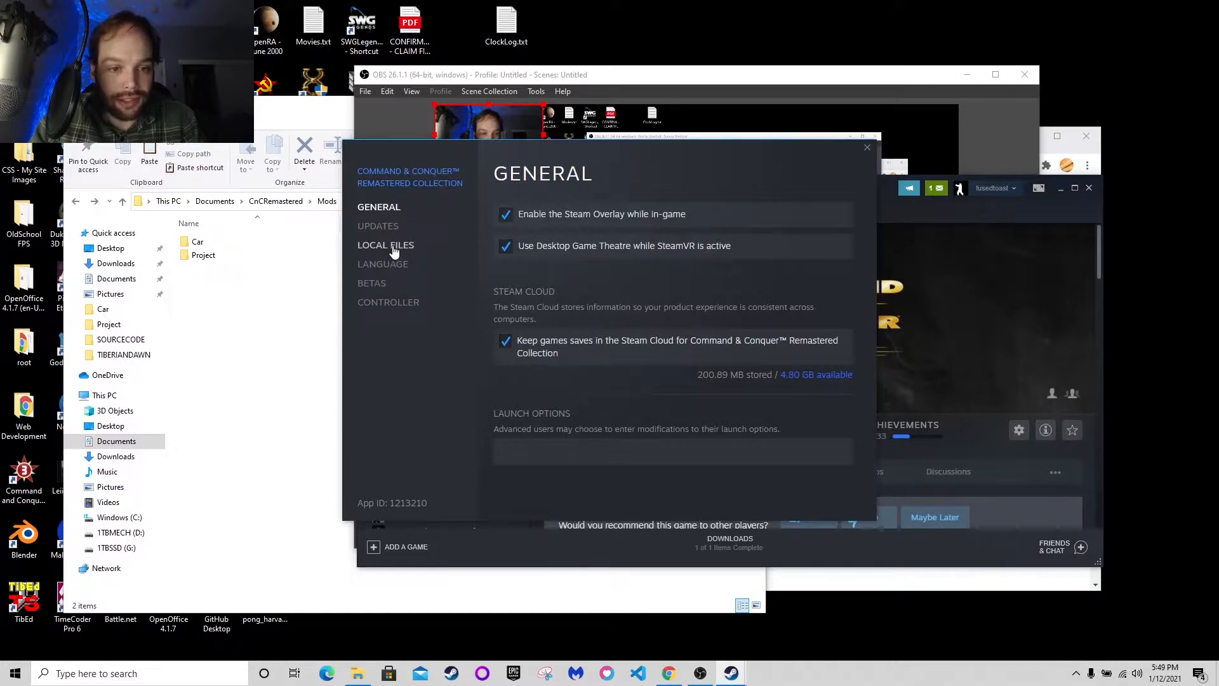
left_click(393, 247)
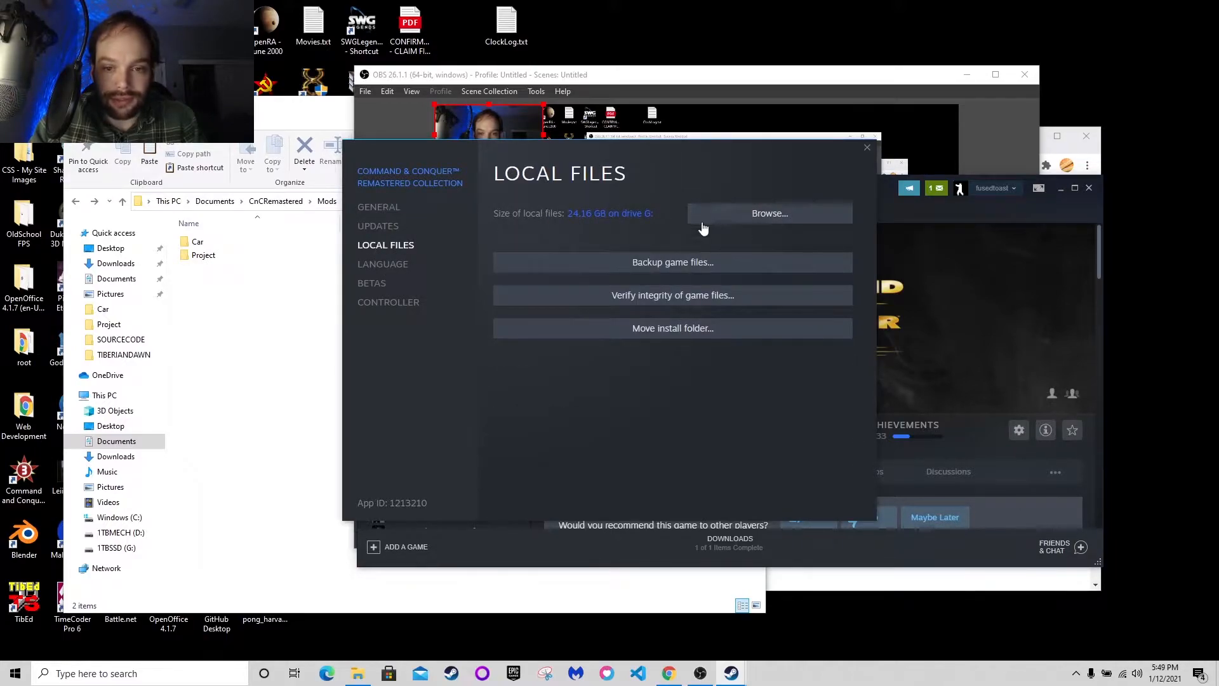
left_click(751, 215)
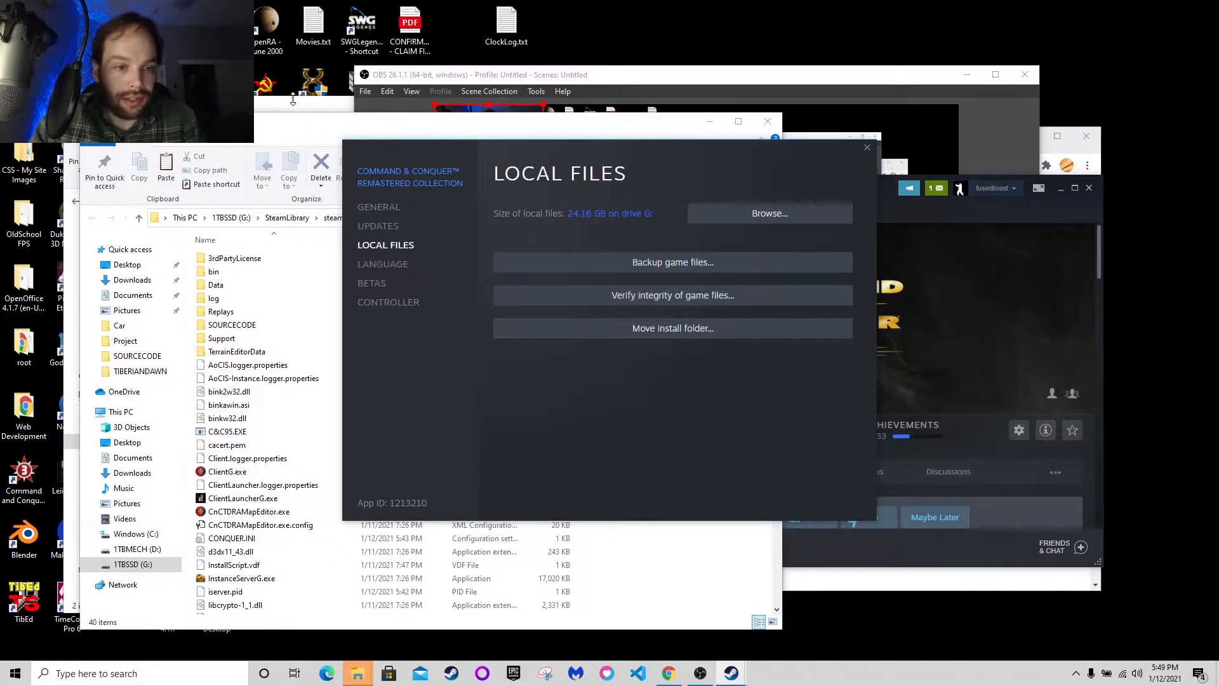
left_click_drag(327, 133, 605, 76)
Look through the CnCRemastered install folder and the contents of its SOURCECODE folder
scroll(584, 496, "down", 2)
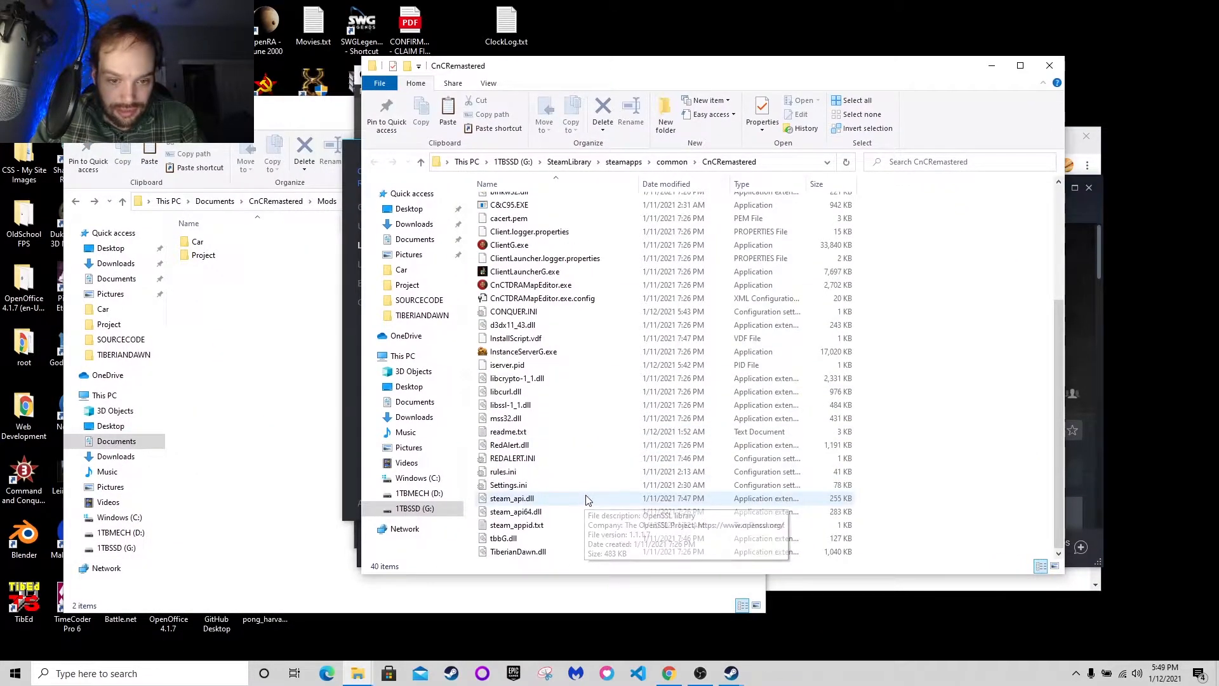
scroll(584, 498, "up", 2)
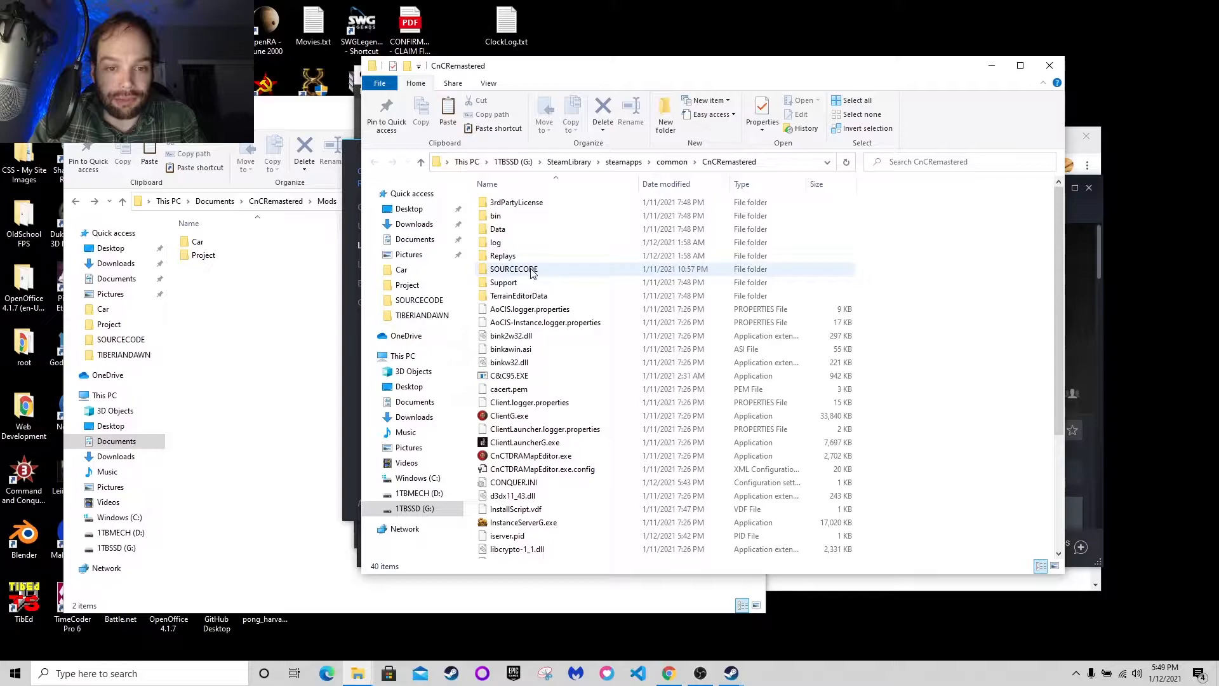
left_click(496, 273)
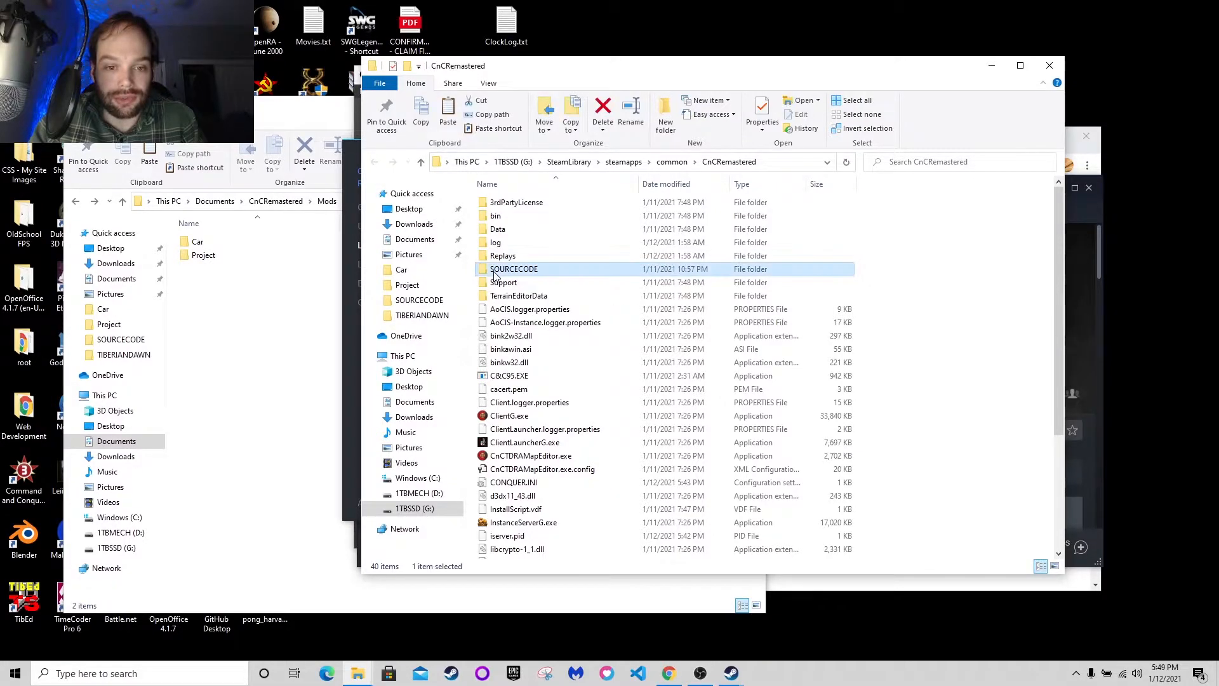
double_click(496, 273)
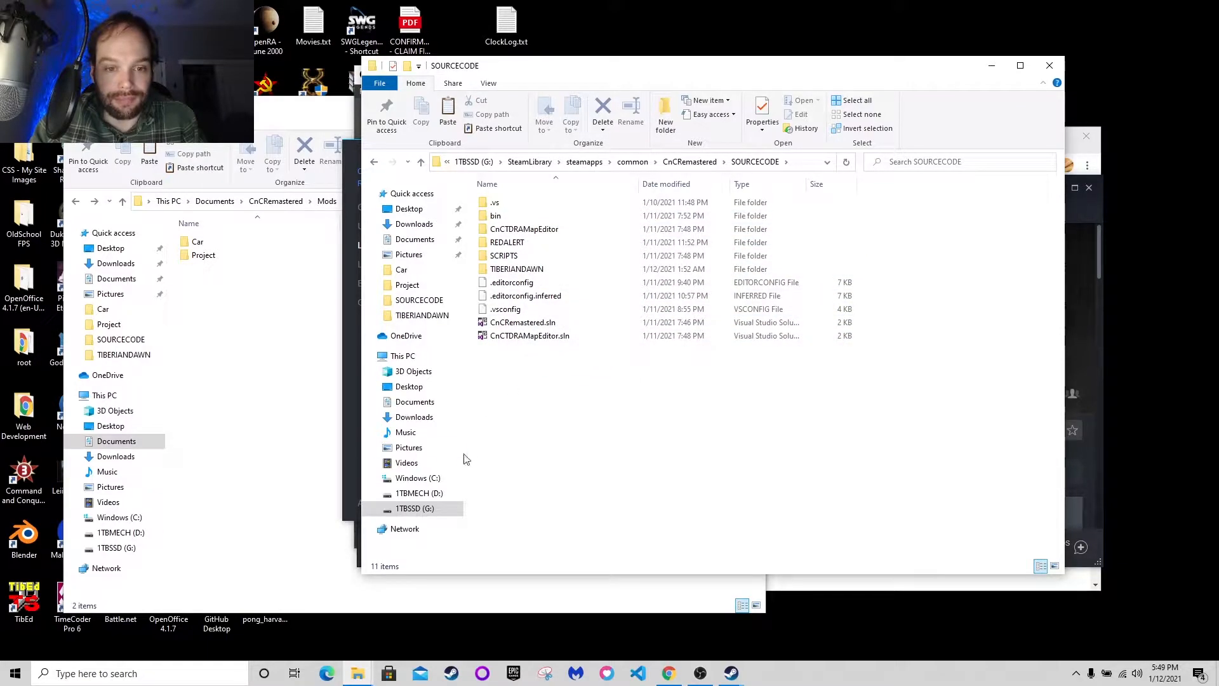
left_click(375, 163)
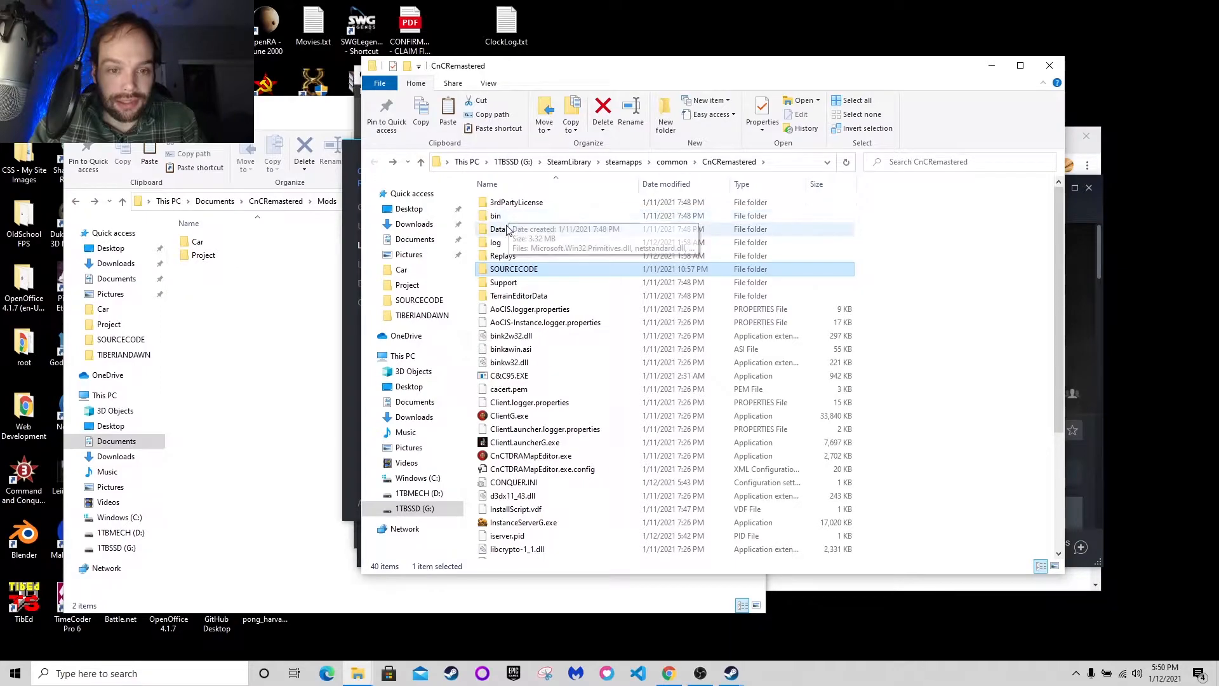
scroll(537, 407, "down", 3)
scroll(543, 432, "up", 3)
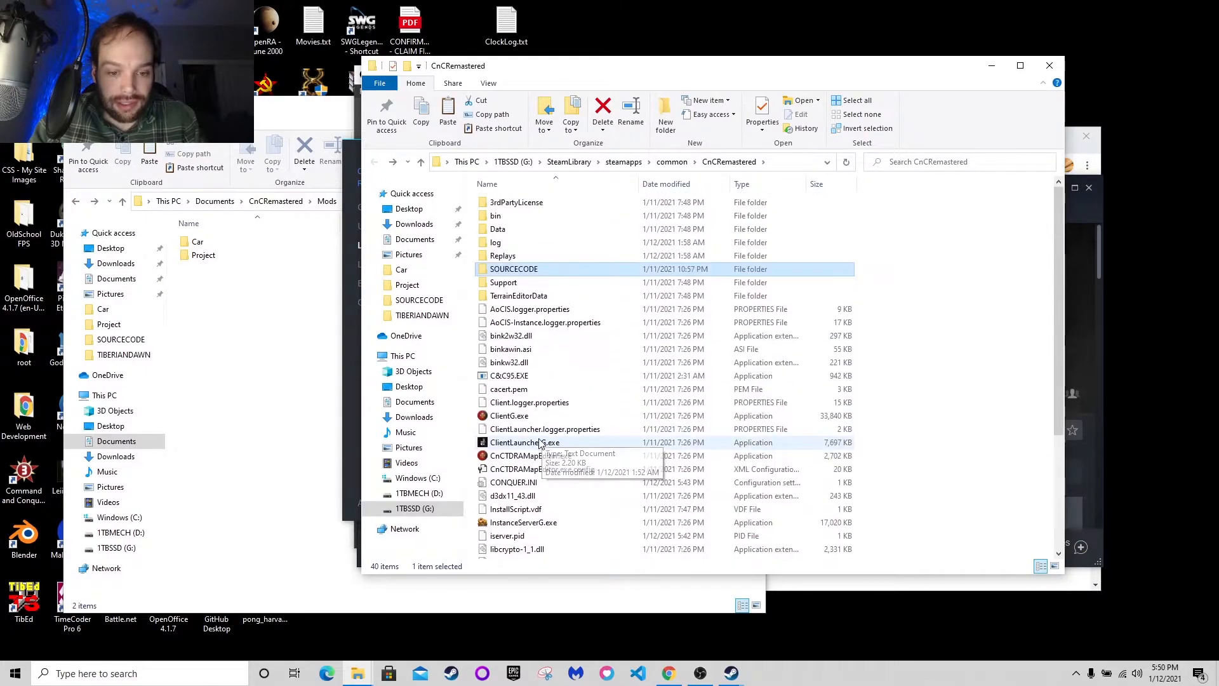
Open the Data folder inside the CnCRemastered install folder
left_click(516, 244)
left_click(515, 234)
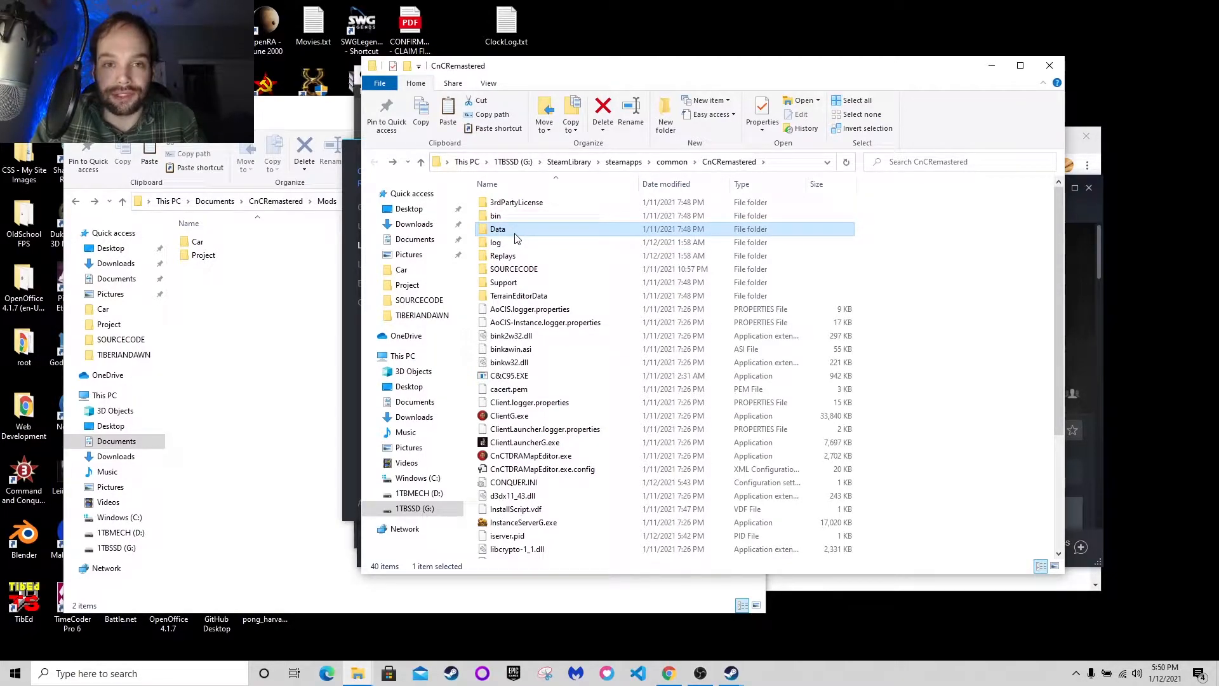
double_click(516, 233)
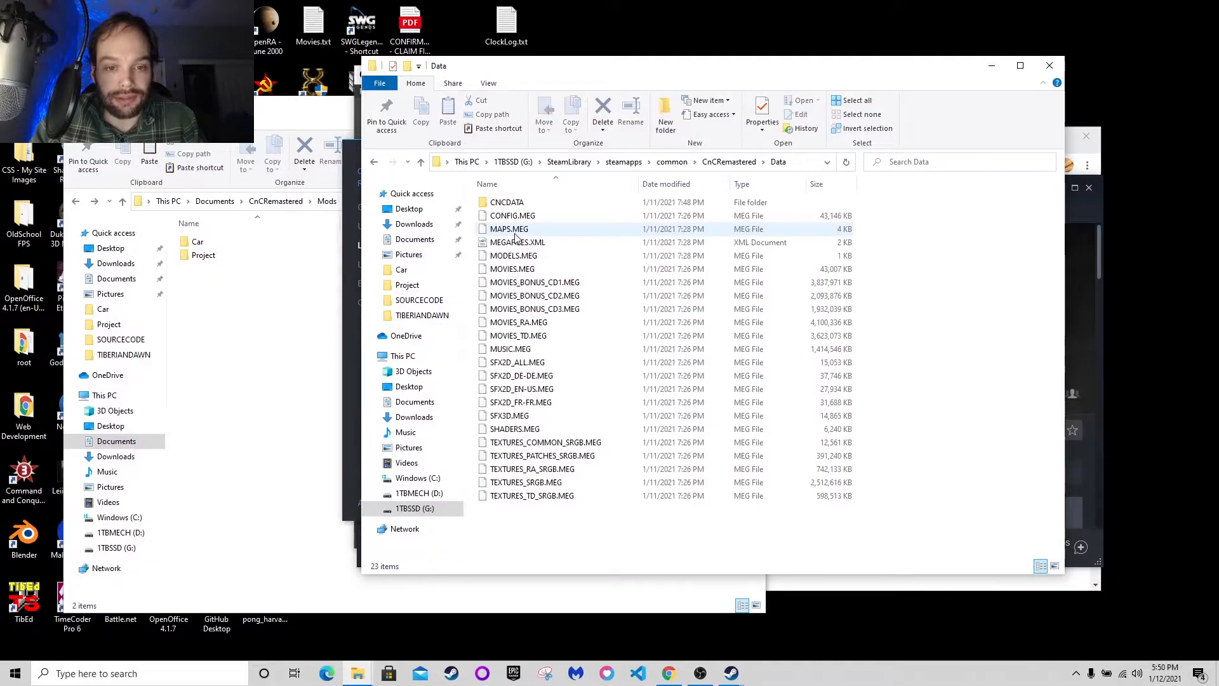
left_click(374, 161)
double_click(509, 232)
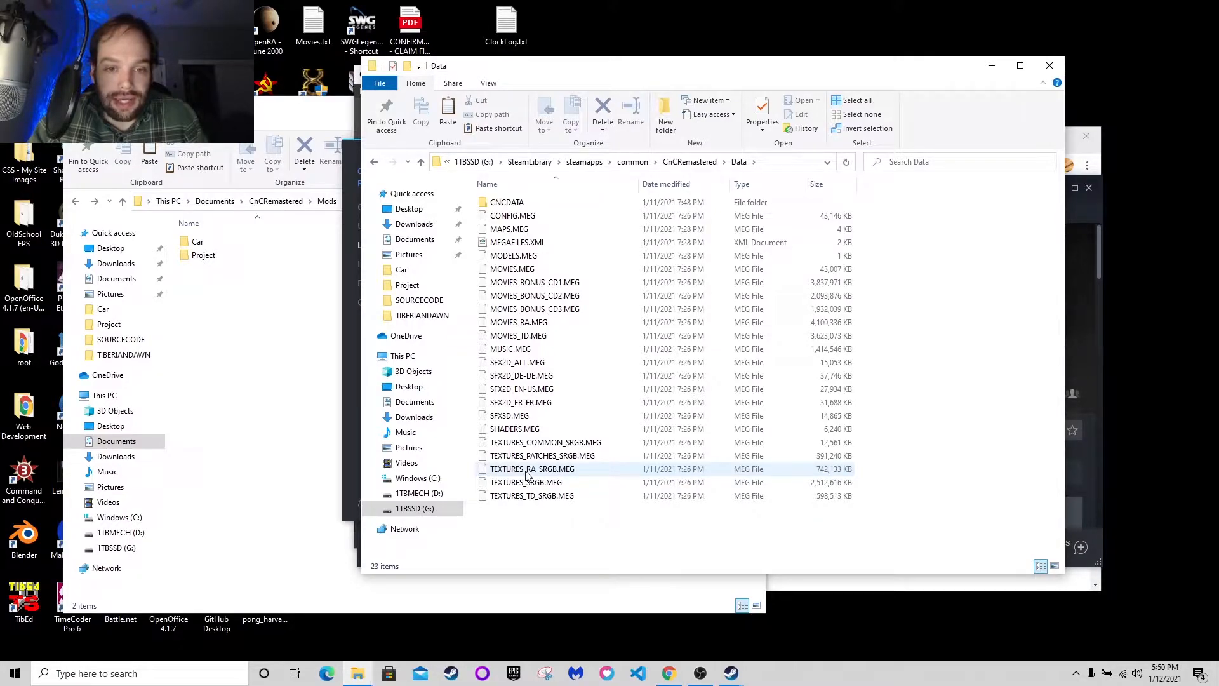
Examine the MEG archives in the Data folder, including CONFIG.MEG, MAPS.MEG, MOVIES.MEG and TEXTURES_TD_SRGB.MEG
left_click(535, 217)
left_click(532, 230)
left_click(538, 269)
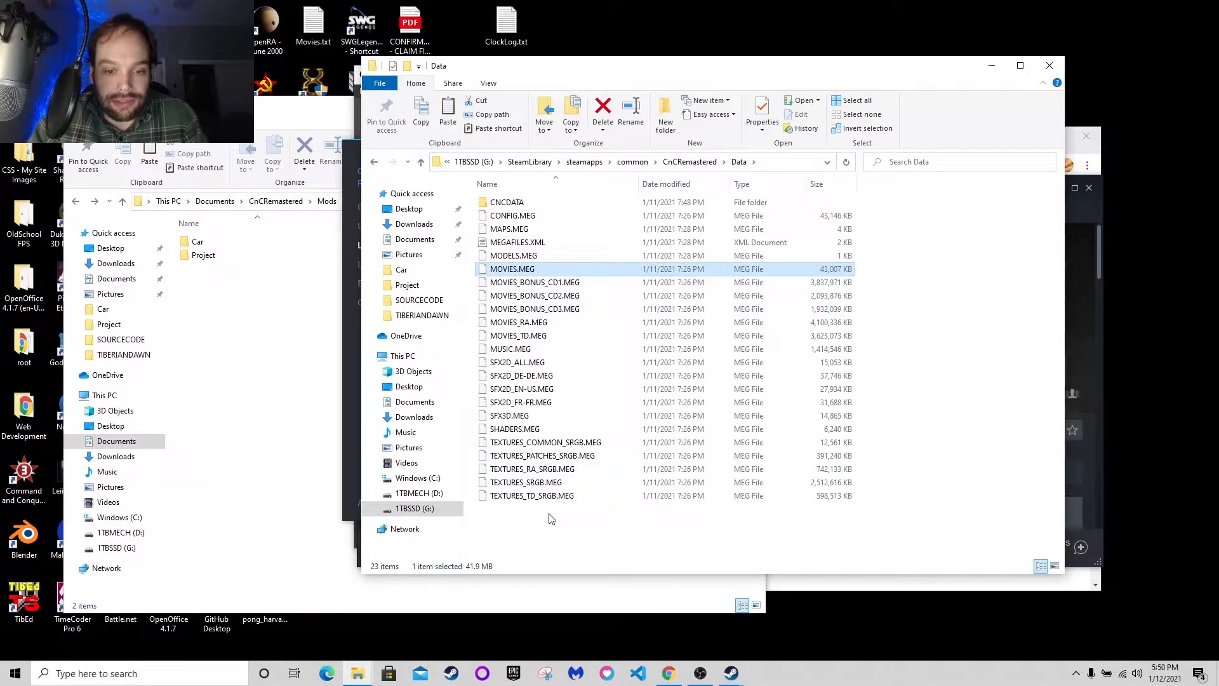
left_click(551, 496)
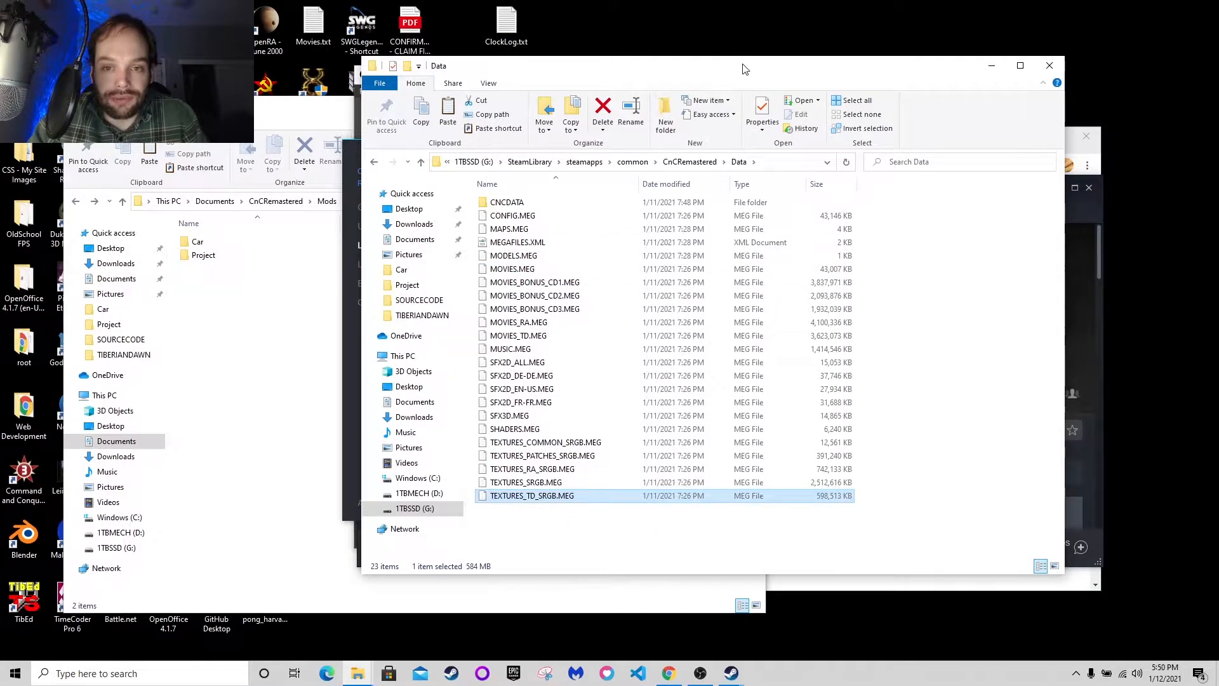
left_click_drag(746, 68, 660, 38)
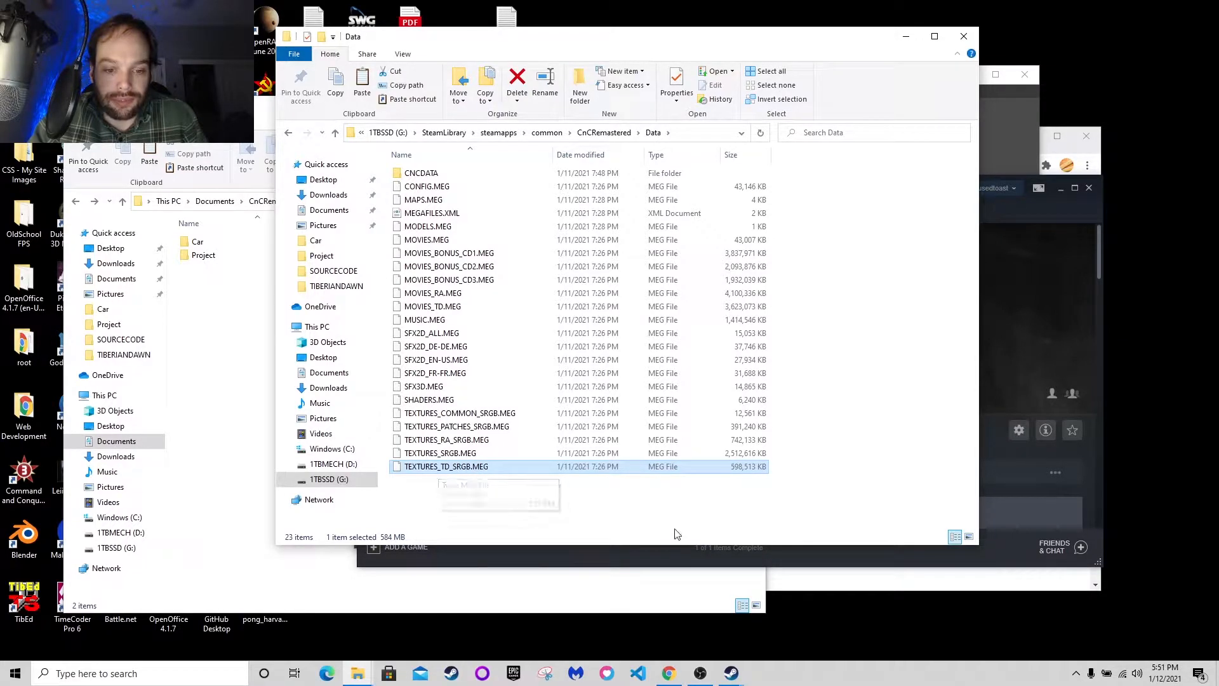
left_click(542, 519)
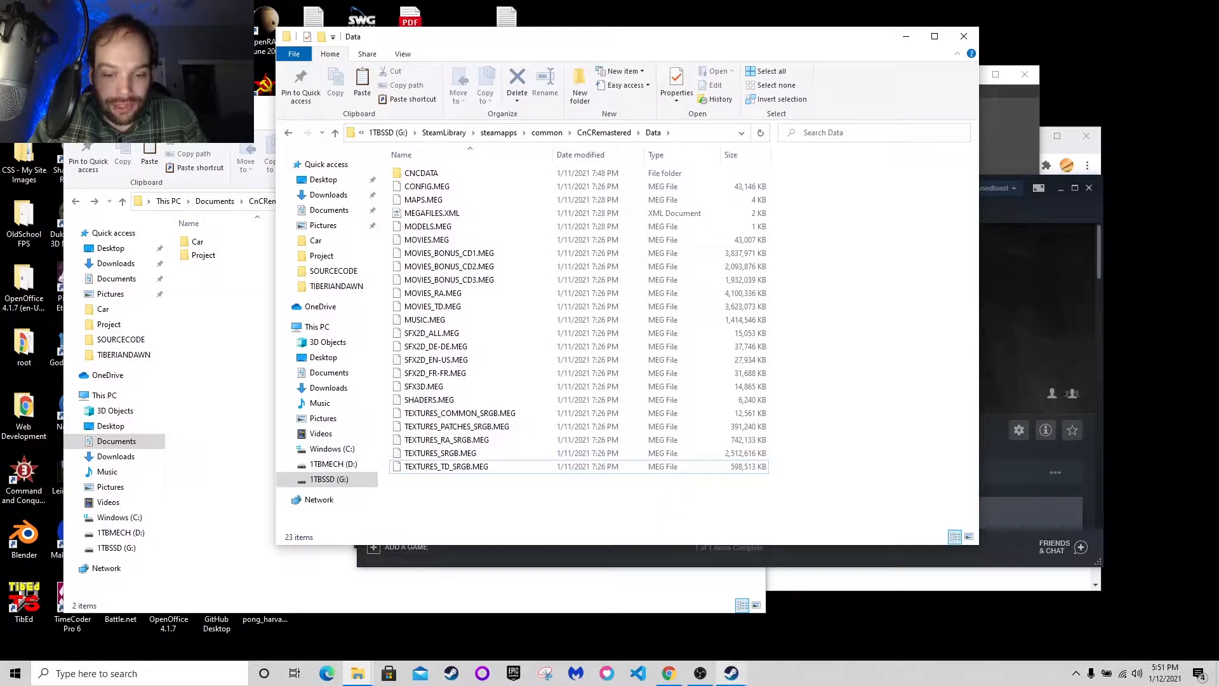
Switch to Chrome, open the Petrolution Mod-Tools page from the meg editor search results, and download the Mega File Editor
left_click(669, 674)
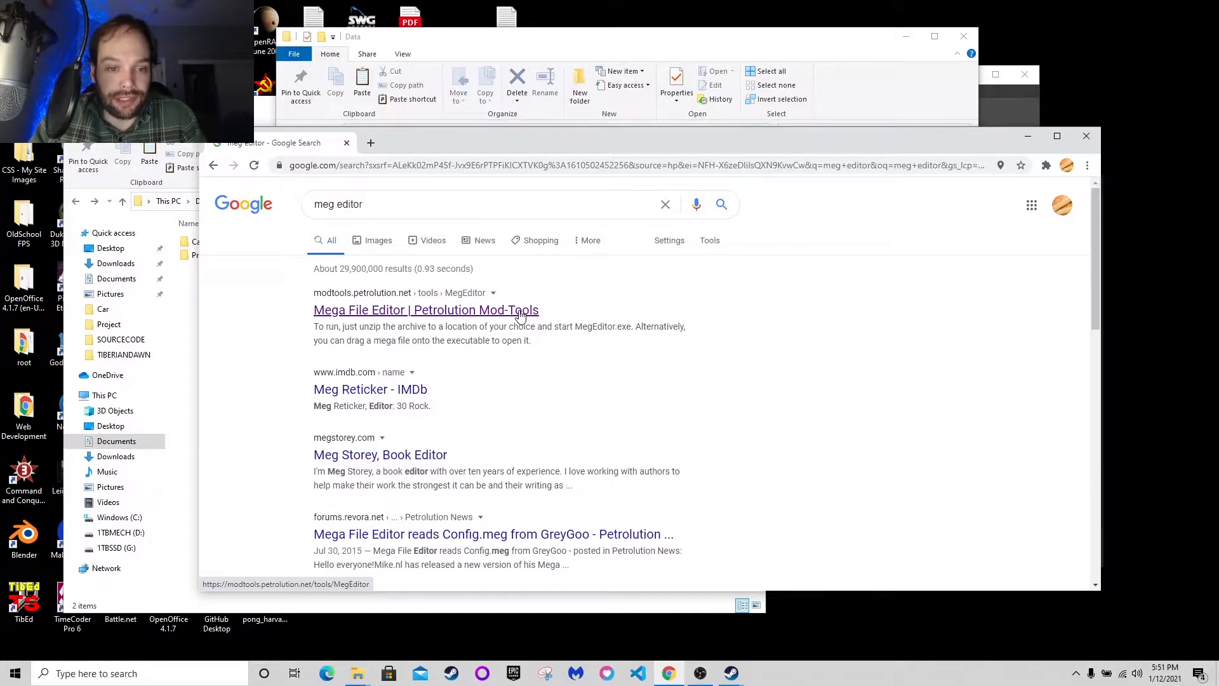
left_click(352, 311)
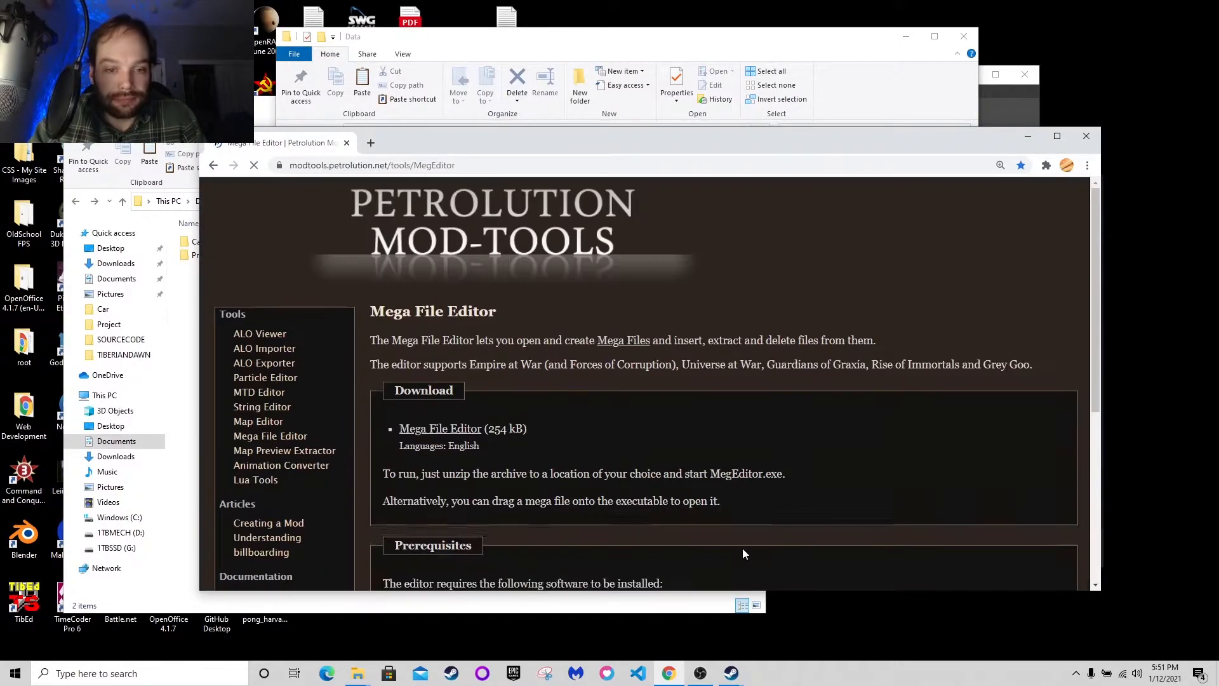
scroll(626, 445, "down", 3)
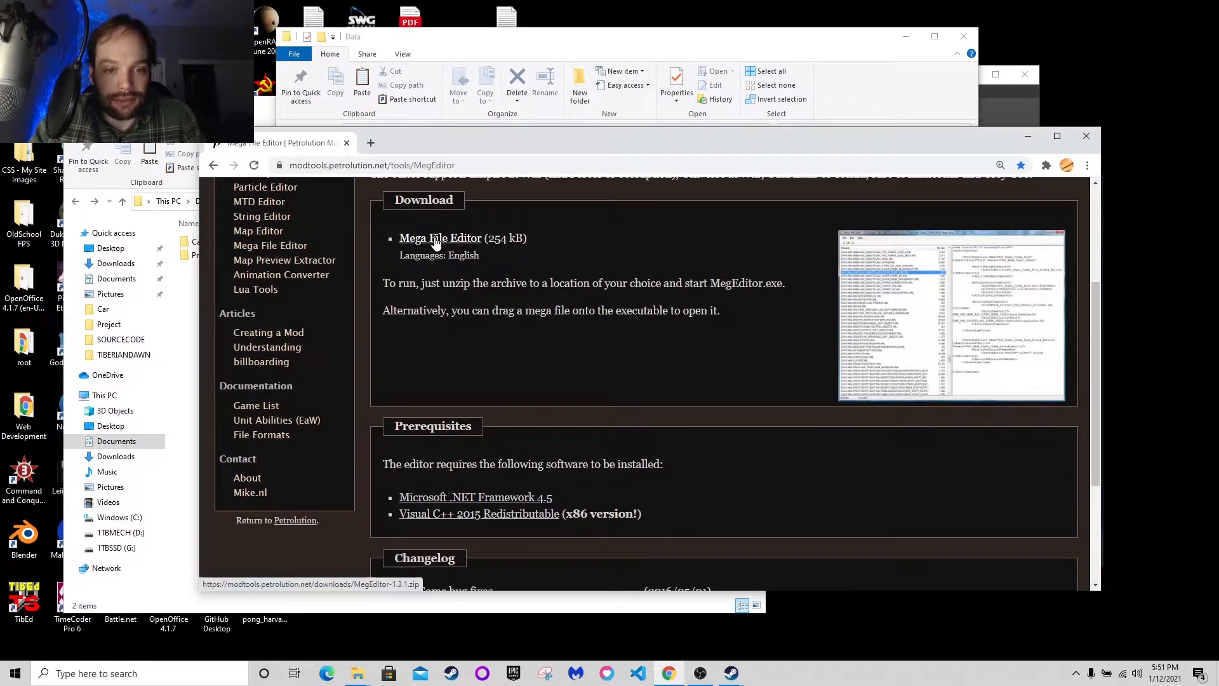
left_click(440, 240)
Move the open windows aside to uncover the desktop icons
left_click_drag(530, 132, 900, 145)
left_click_drag(802, 141, 1073, 141)
left_click_drag(403, 46, 787, 62)
left_click_drag(284, 122, 709, 132)
left_click_drag(426, 81, 727, 86)
left_click_drag(426, 150, 583, 148)
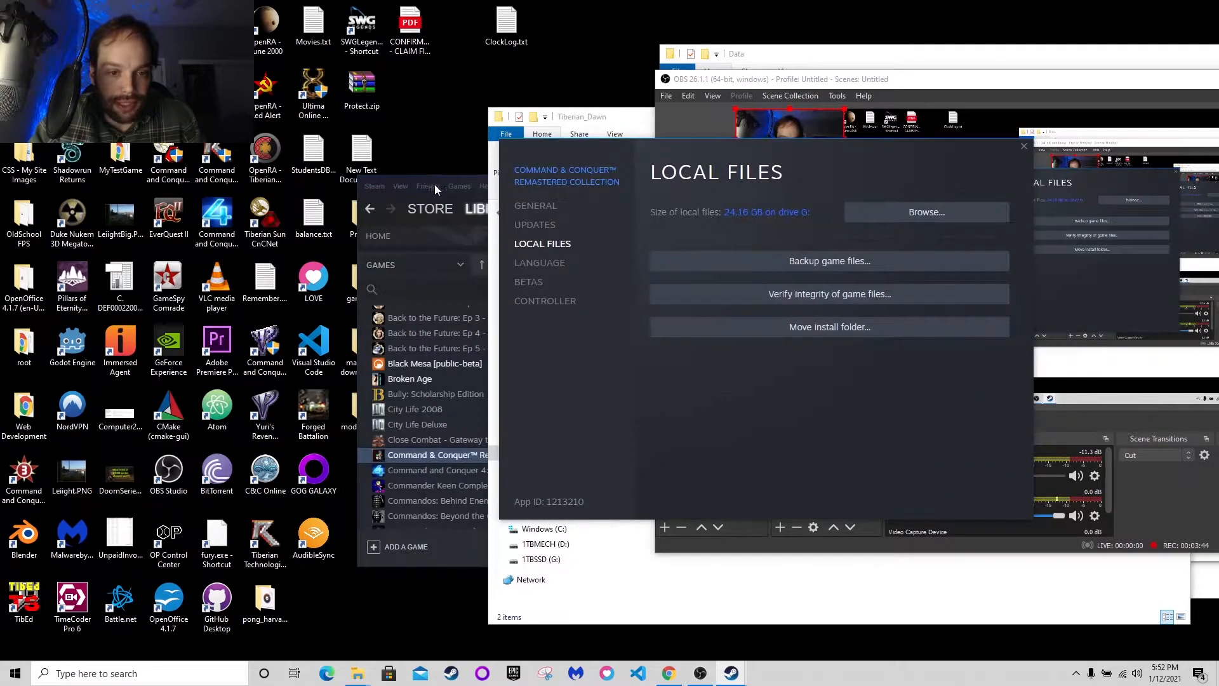
left_click(461, 556)
left_click_drag(663, 190, 842, 207)
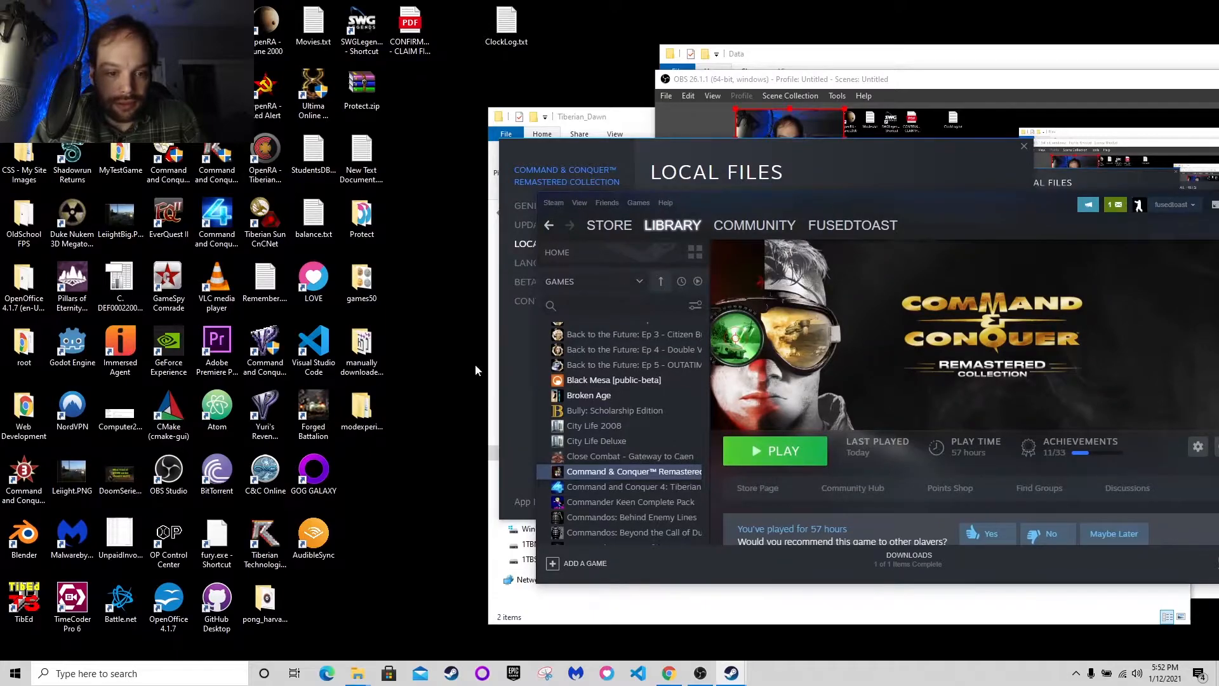
Open the modexperiments folder from the desktop and move its window clear of the Steam library
left_click(367, 416)
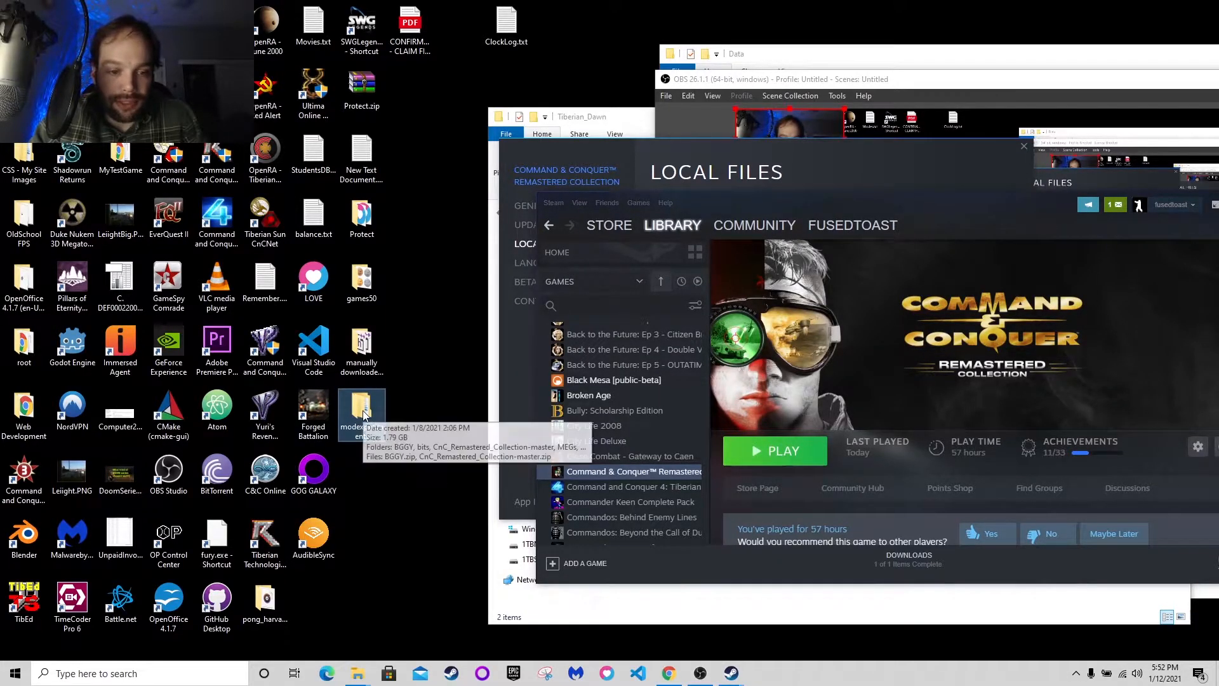
double_click(367, 416)
left_click_drag(951, 140, 495, 116)
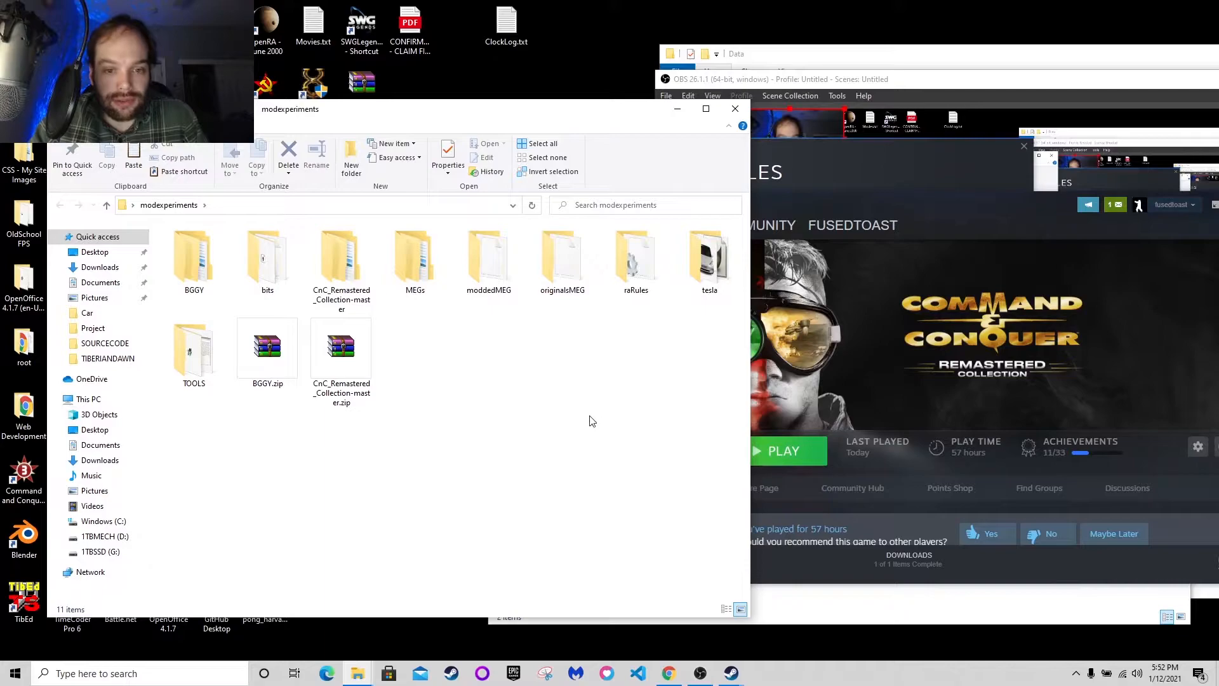
Rearrange the windows so the game's Data folder sits beside the modexperiments folder
left_click(922, 151)
left_click_drag(922, 151, 869, 441)
left_click_drag(915, 87, 765, 187)
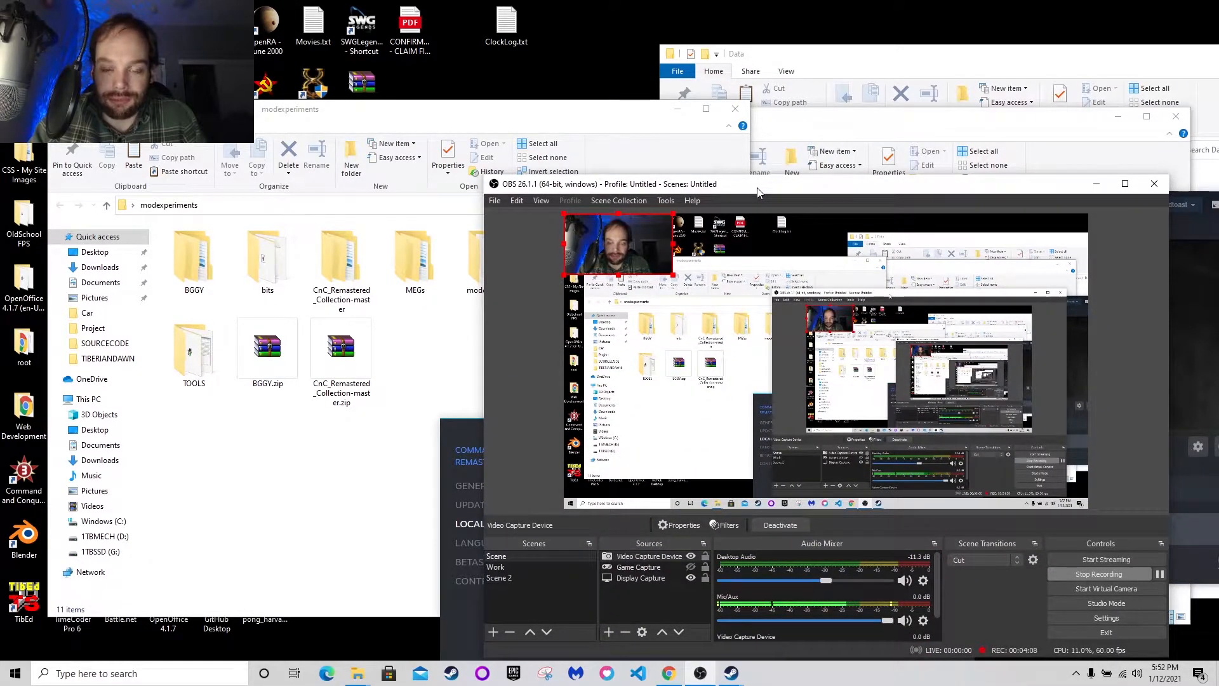
left_click_drag(790, 119, 896, 92)
left_click_drag(381, 108, 354, 104)
left_click(937, 305)
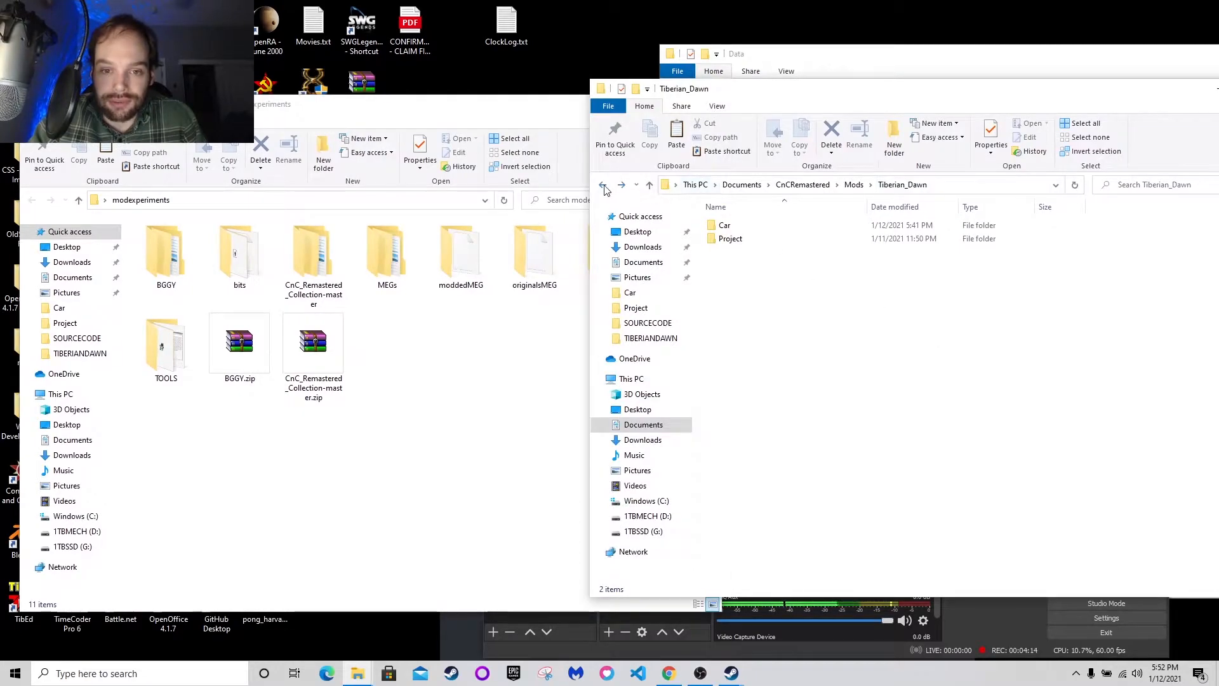
left_click_drag(808, 93, 827, 355)
mouse_move(857, 71)
left_mouse_down()
mouse_move(872, 66)
mouse_move(834, 77)
left_mouse_up()
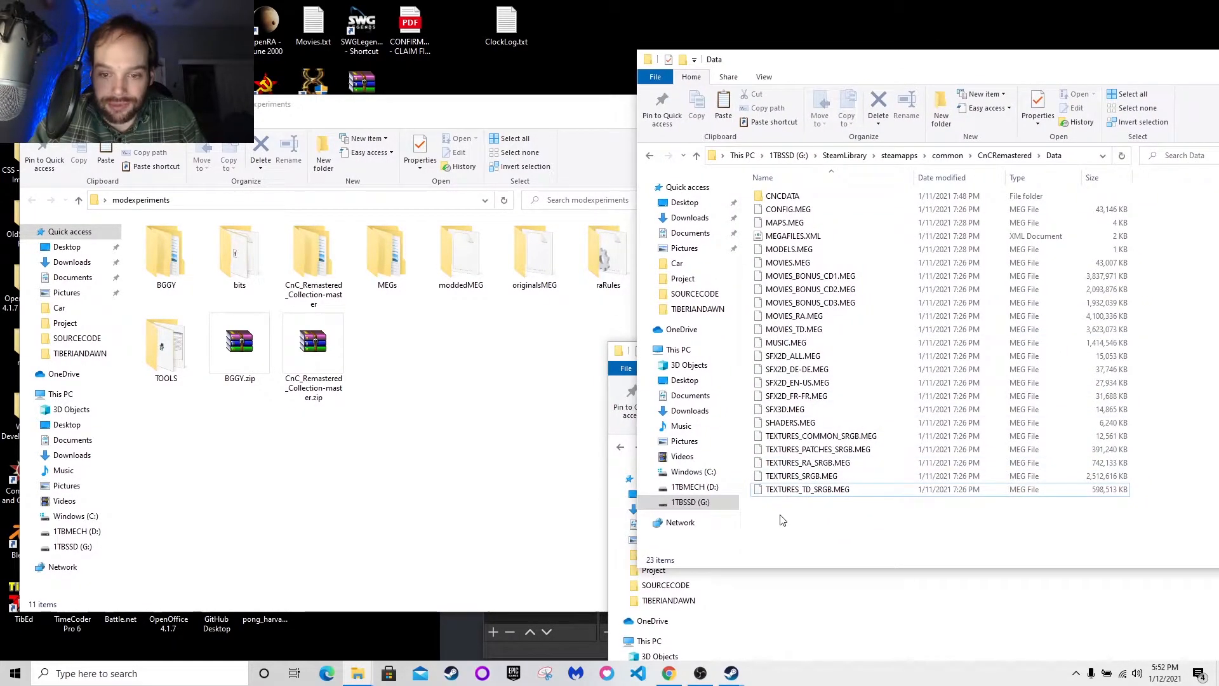
Select TEXTURES_TD_SRGB.MEG in the Data folder, check the originalsMEG folder for its backup copy, and return to modexperiments
left_click(777, 492)
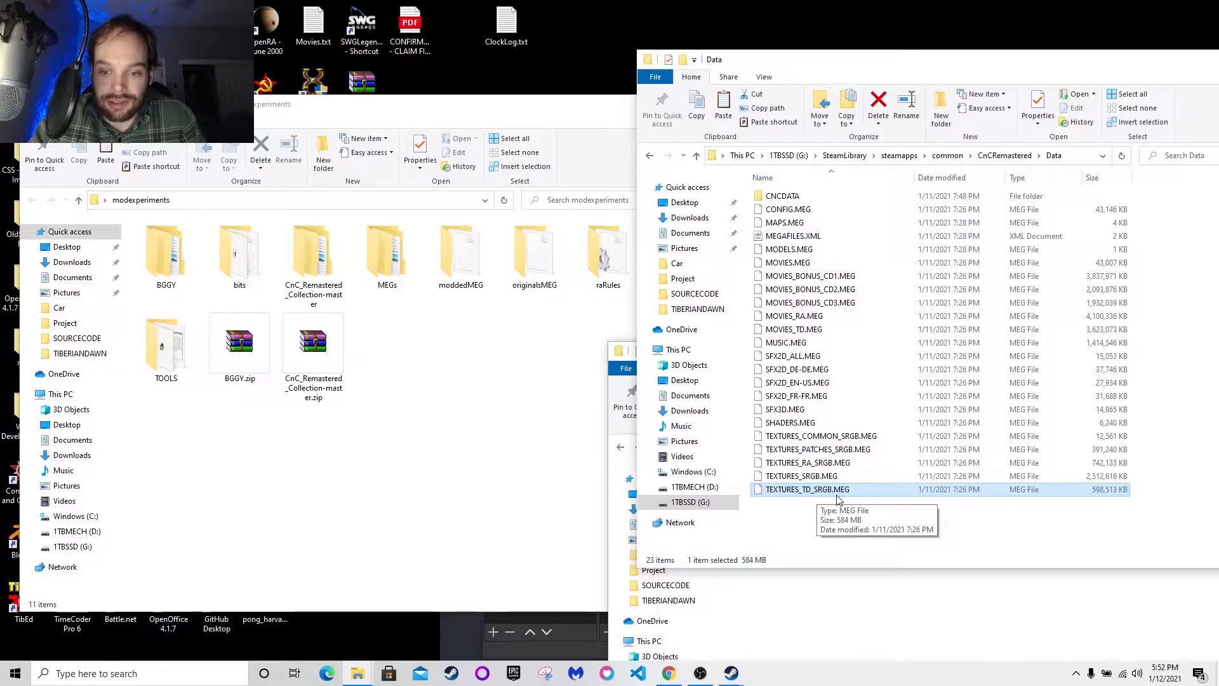
left_click(502, 426)
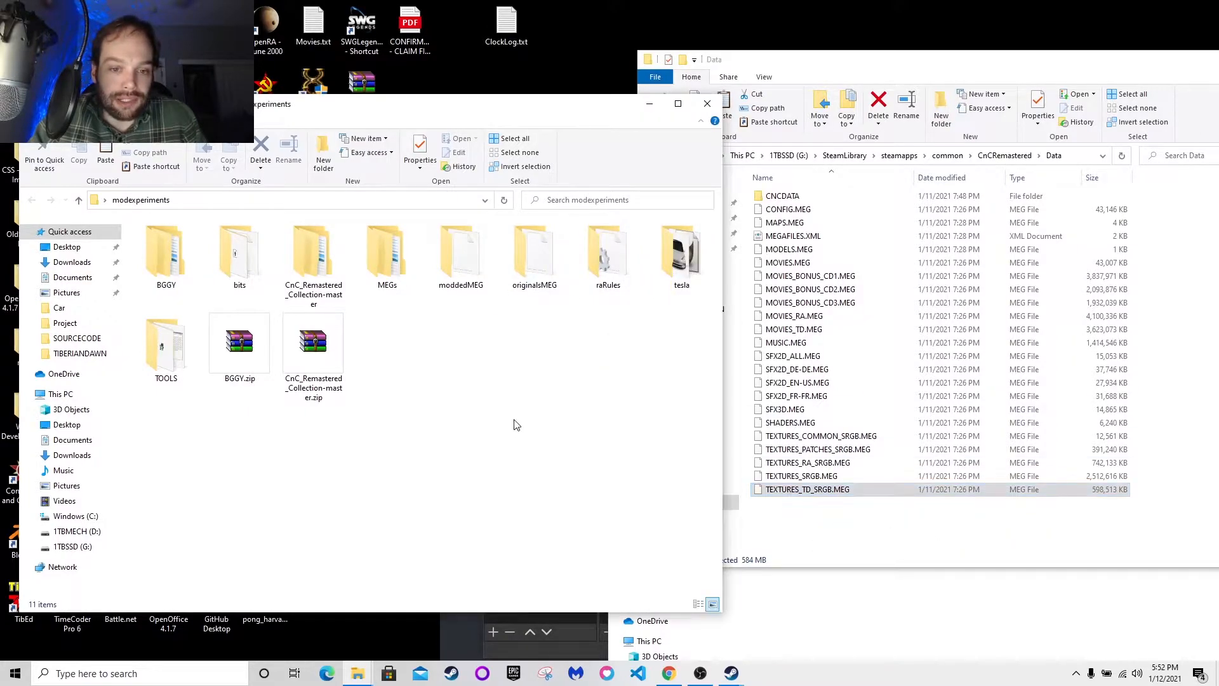
double_click(534, 258)
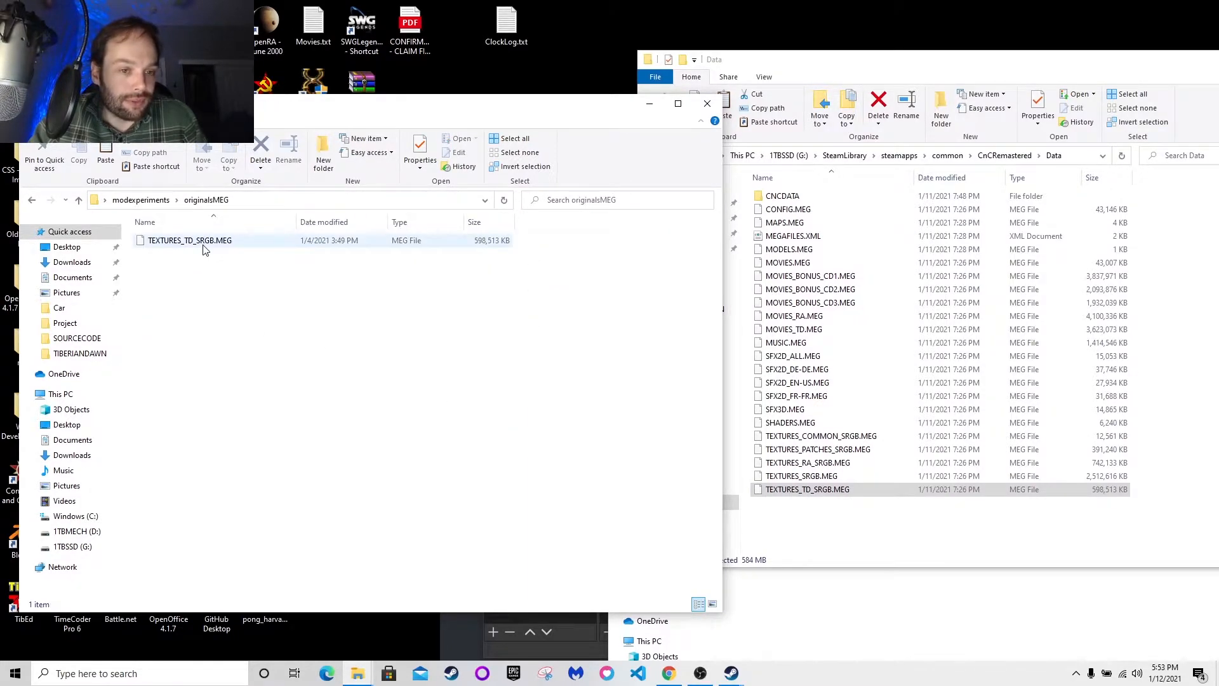
left_click(31, 200)
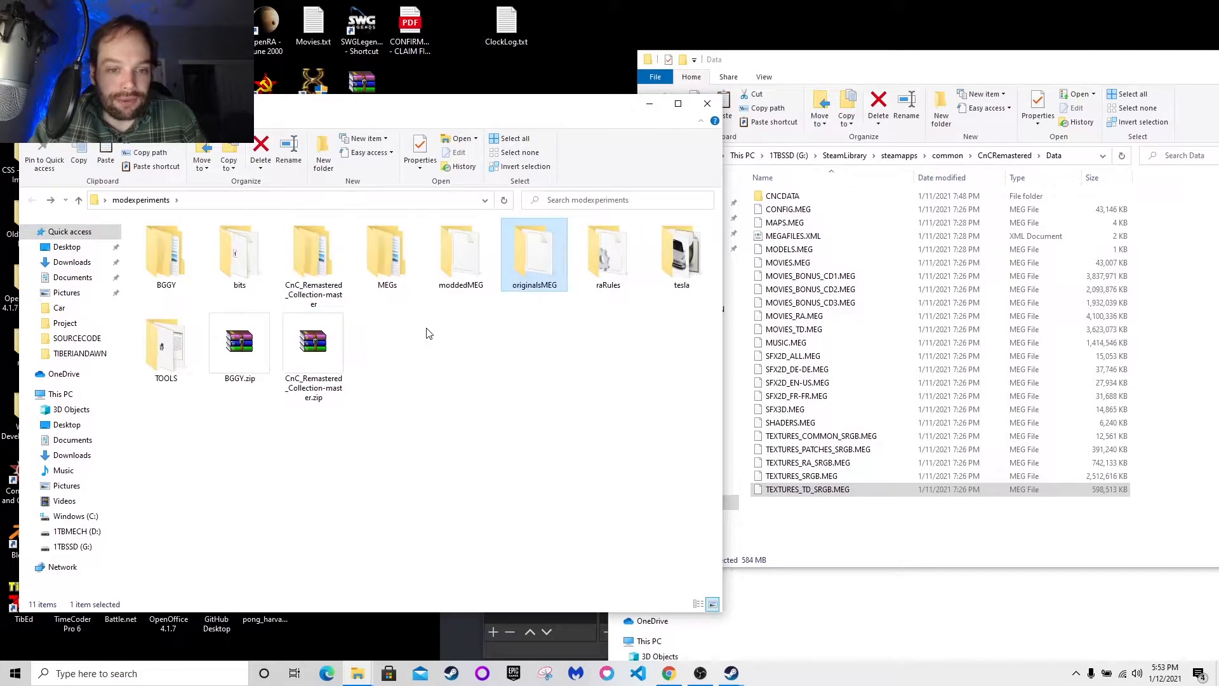
Check the modded copy of TEXTURES_TD_SRGB.MEG in the moddedMEG folder and return to modexperiments
double_click(473, 245)
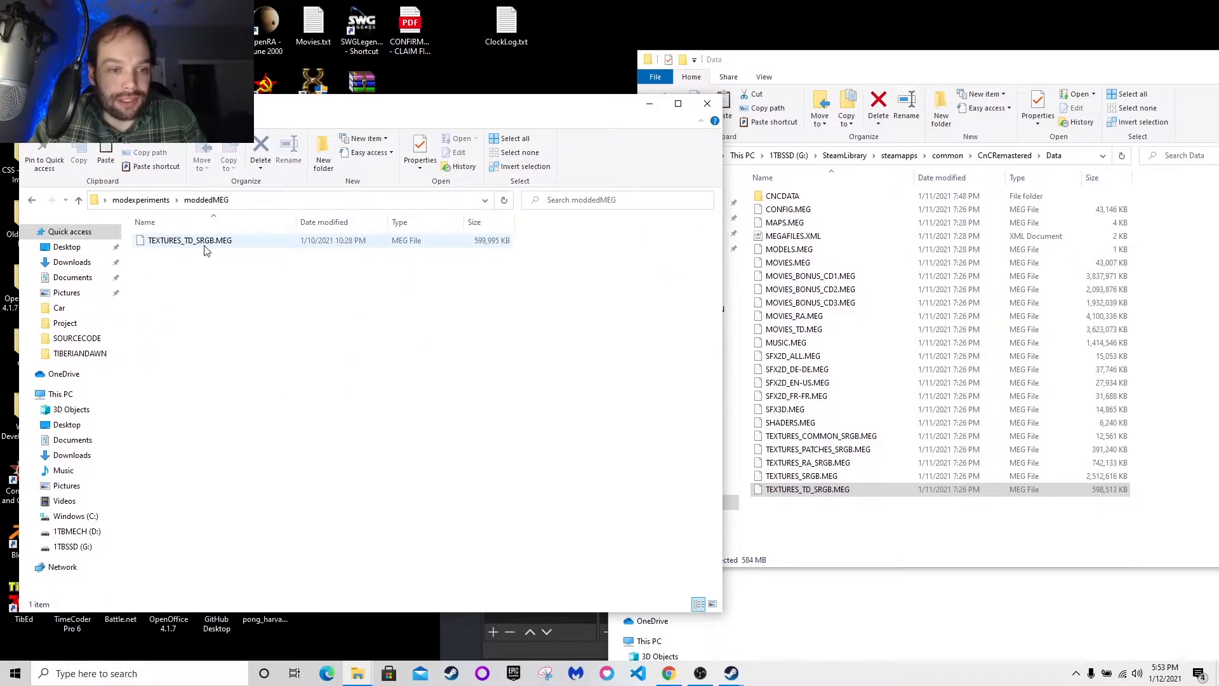
left_click(33, 202)
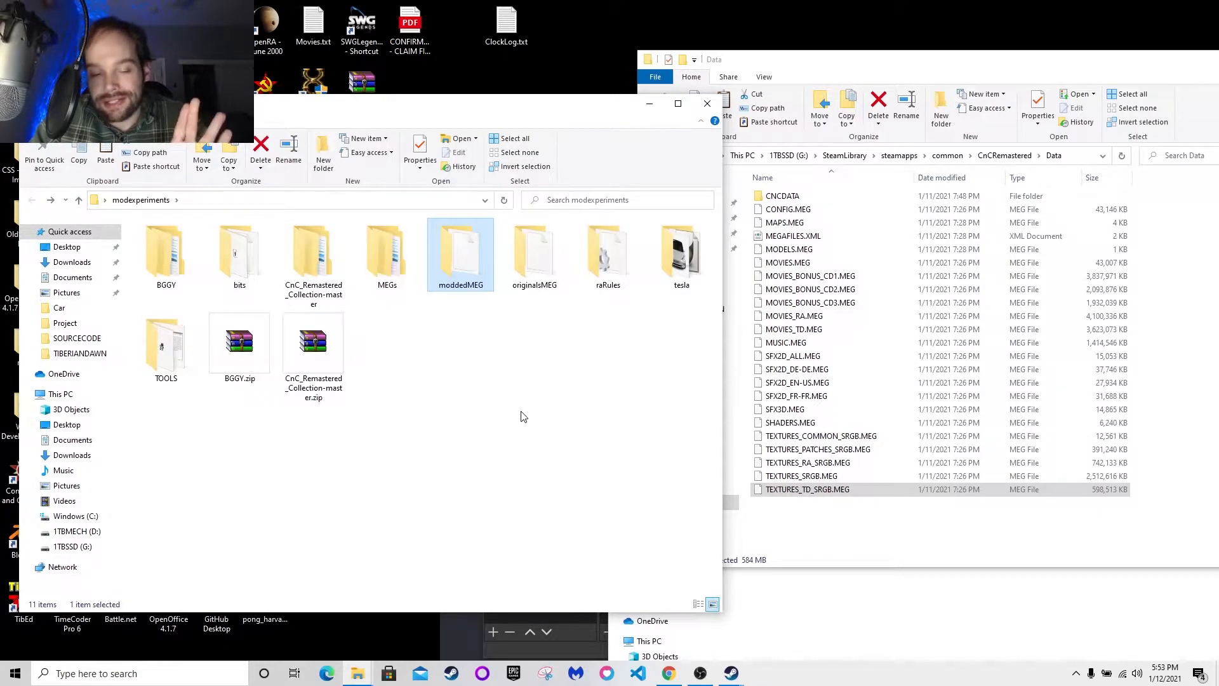
left_click(532, 284)
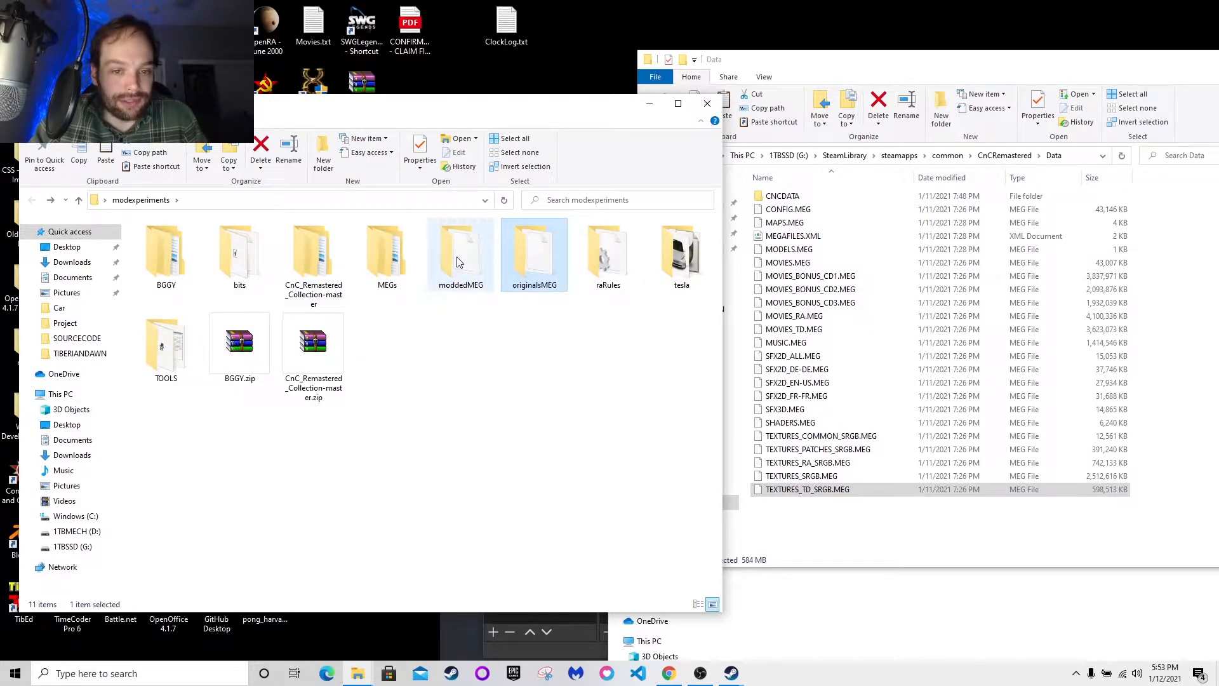
left_click_drag(532, 248, 452, 263)
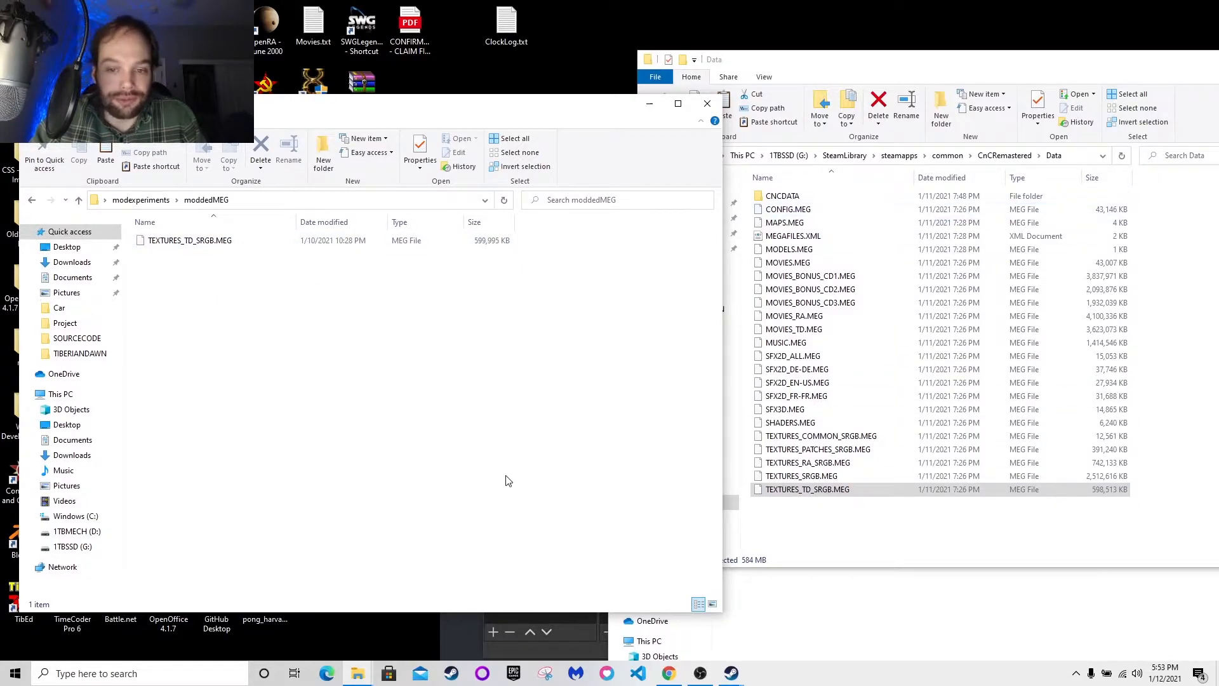
left_click(31, 199)
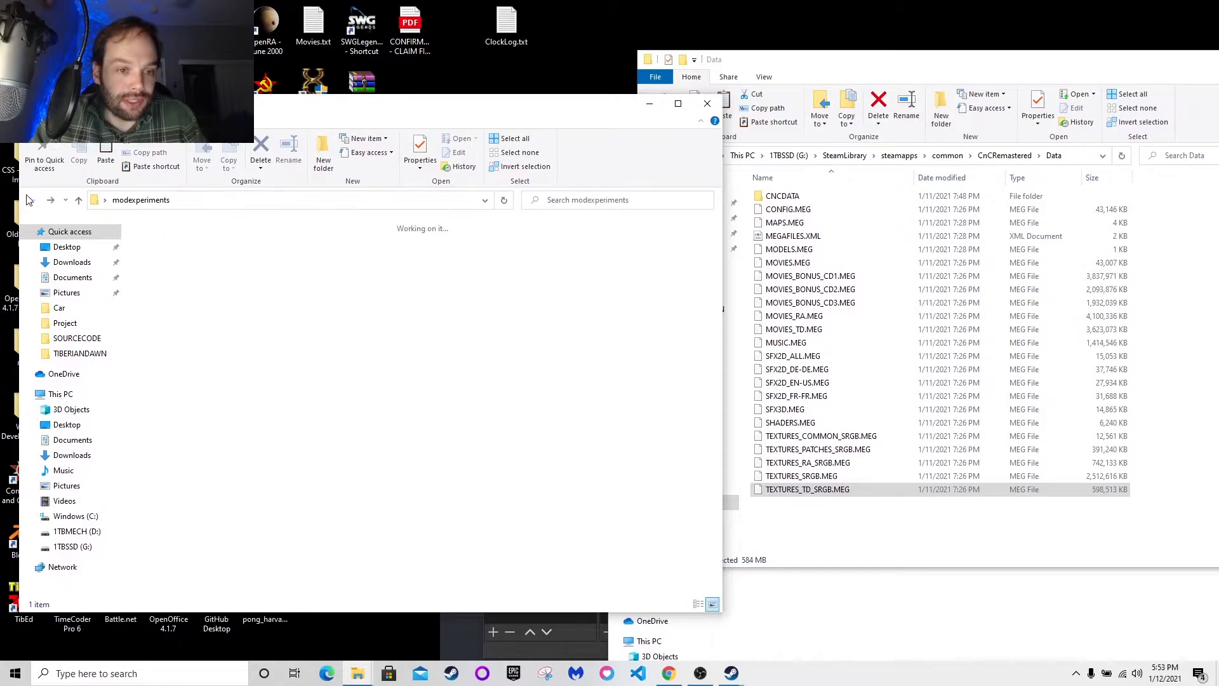
left_click(648, 445)
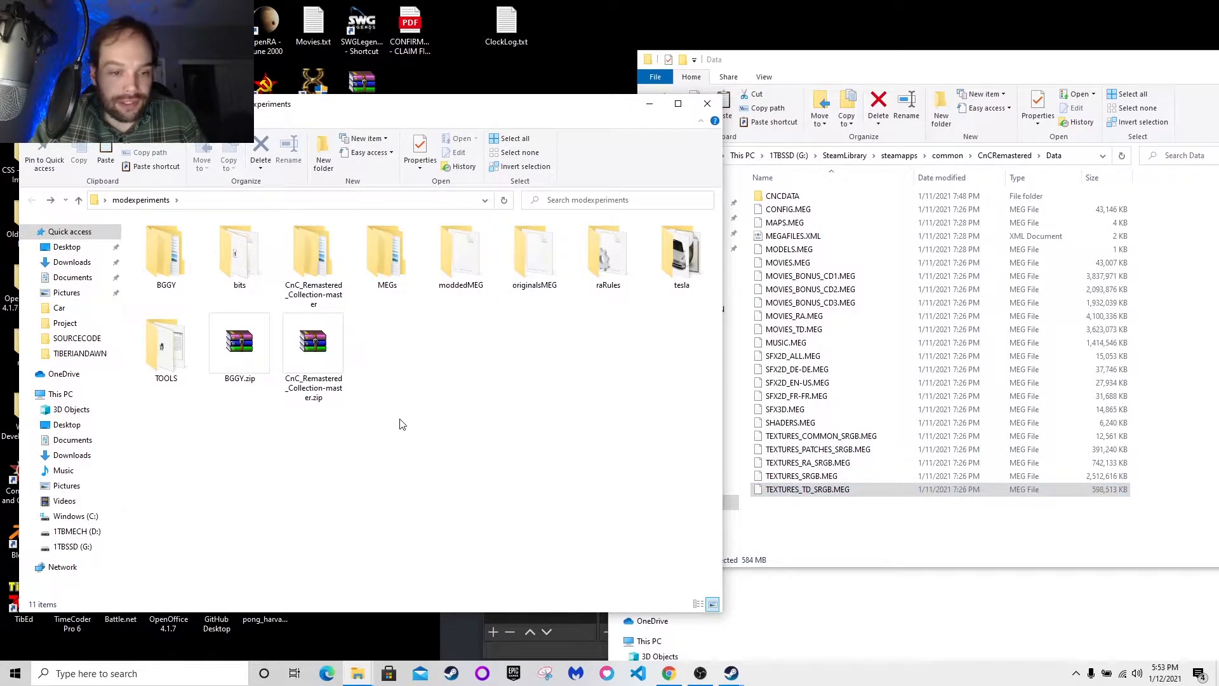
Launch MegEditor.exe from the MegEditor-1.3.1 folder inside TOOLS and reposition its restored window over the open folders
double_click(182, 348)
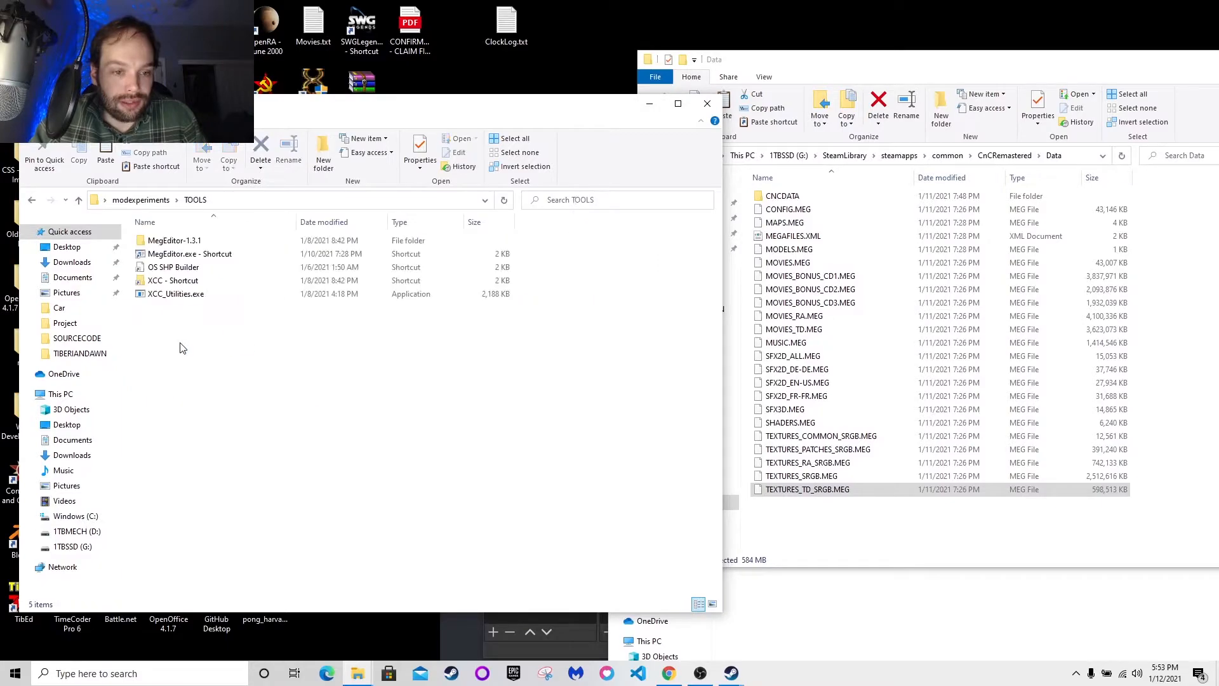
double_click(151, 244)
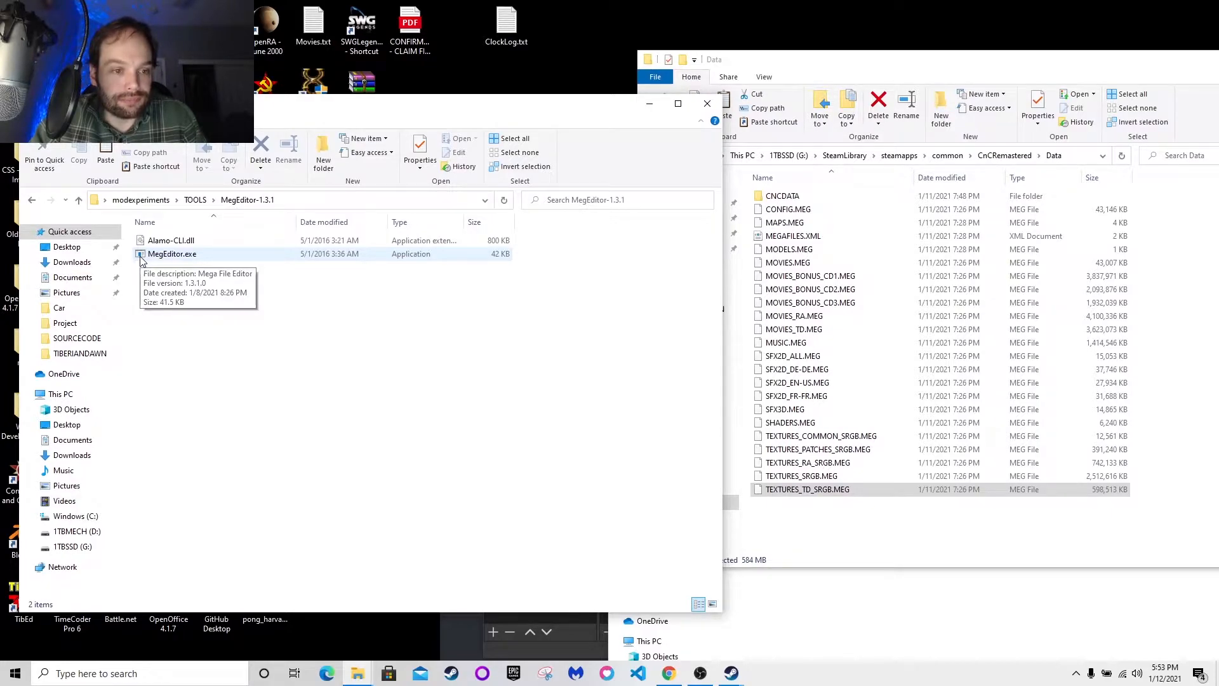
double_click(141, 255)
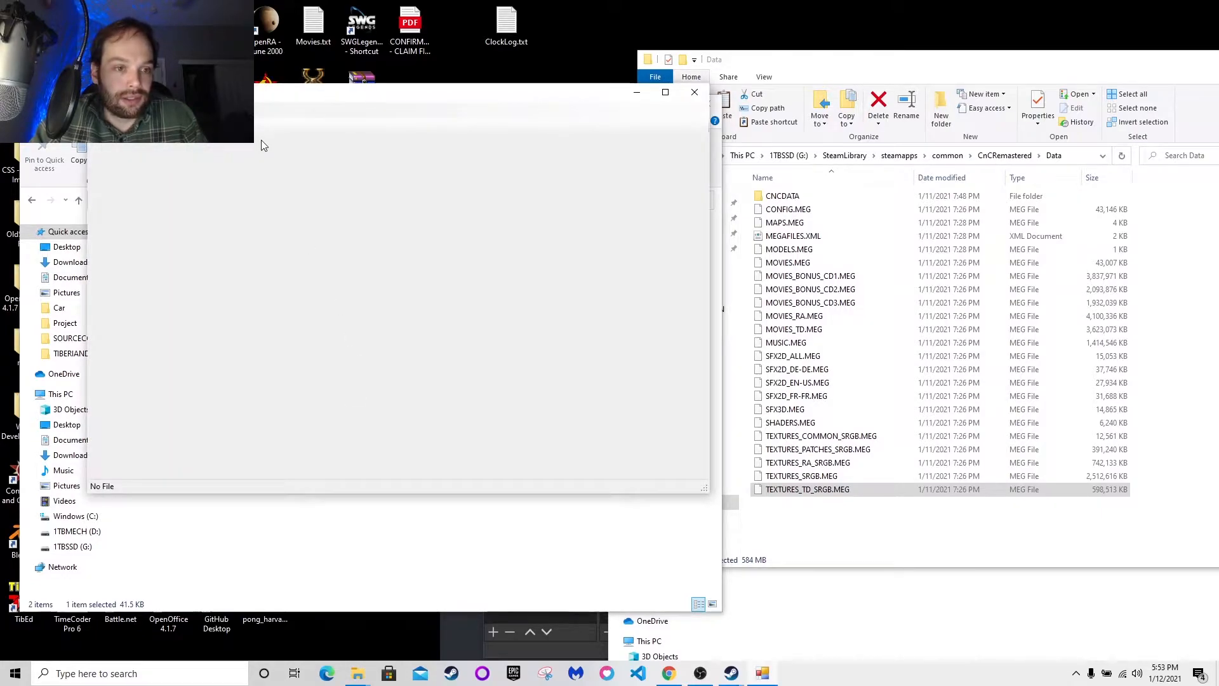
left_click(105, 135)
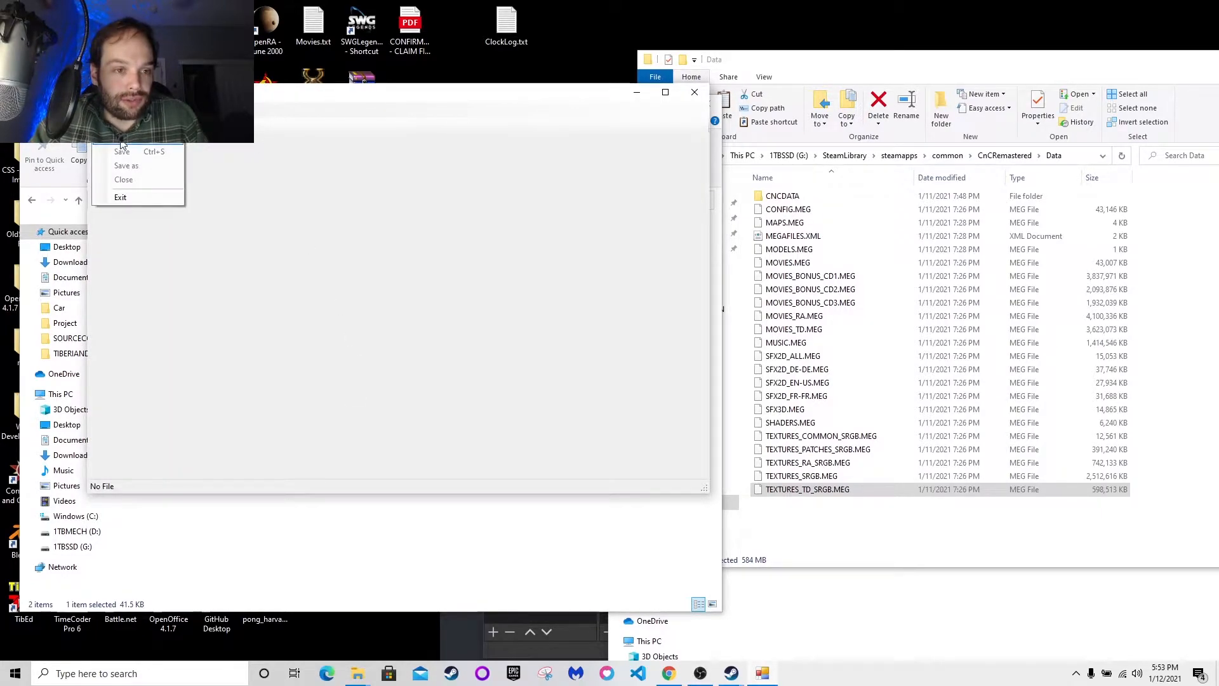
double_click(260, 95)
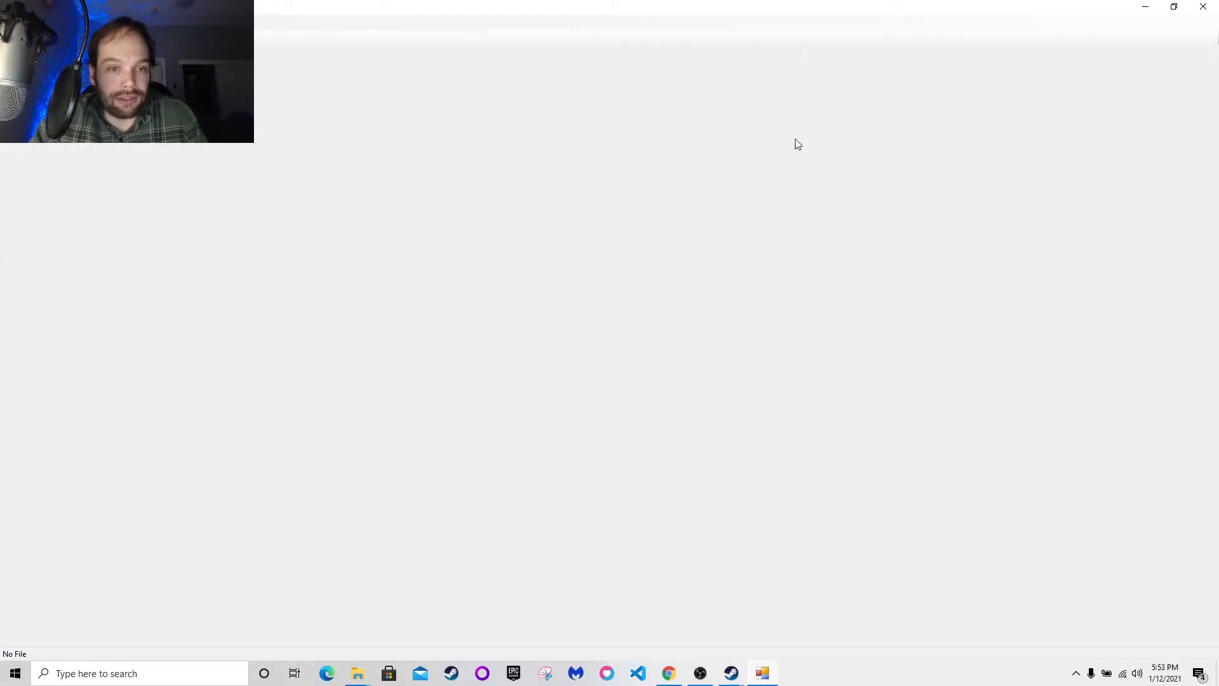
left_click(1174, 6)
left_click_drag(302, 91, 348, 108)
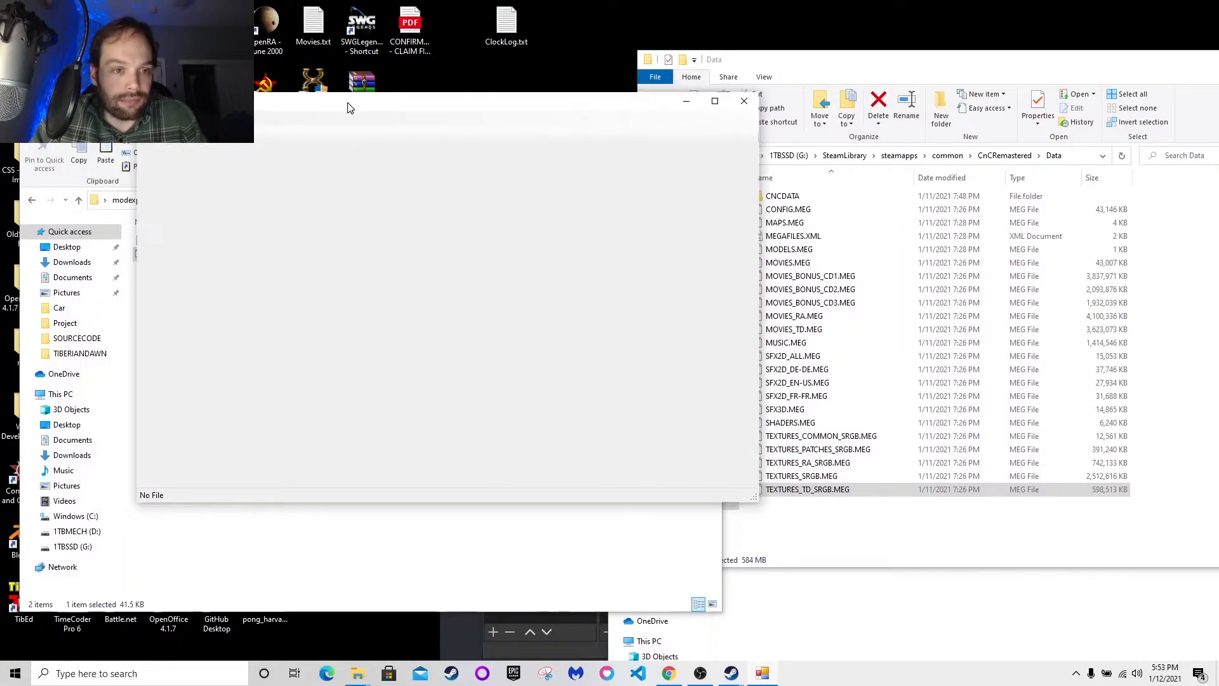
Load TEXTURES_TD_SRGB.MEG from the game's Data folder into the Mega File Editor
left_click(152, 121)
left_click(192, 149)
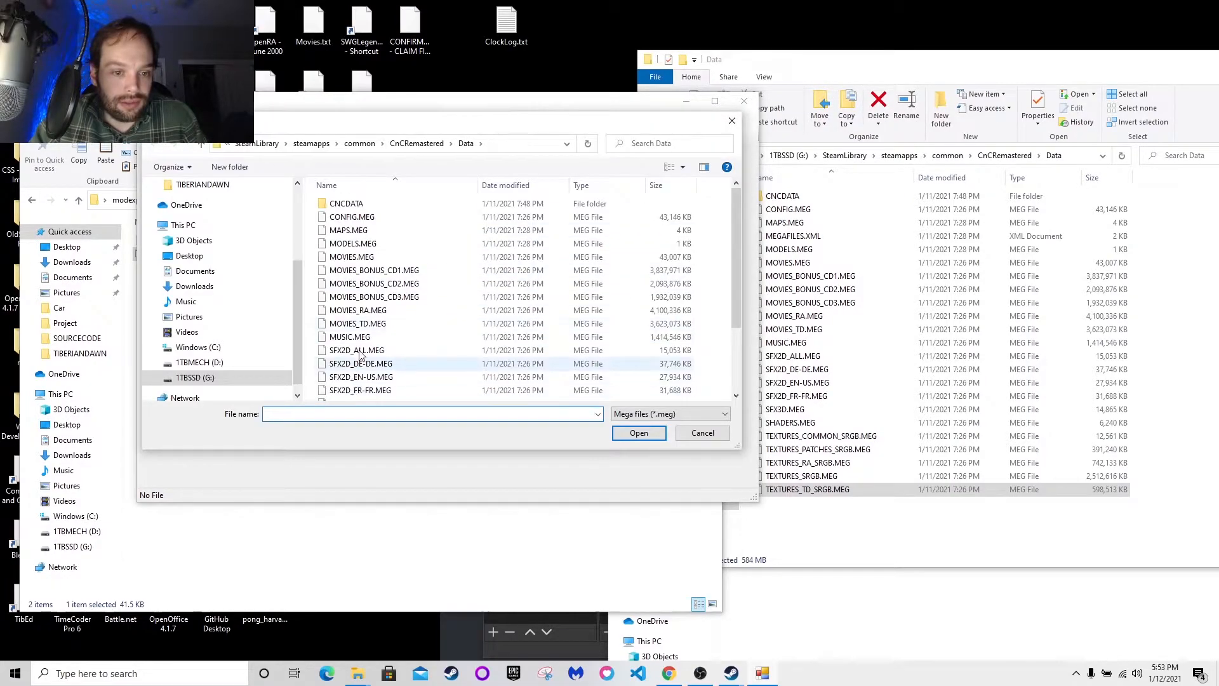
scroll(379, 343, "down", 1)
scroll(349, 397, "down", 2)
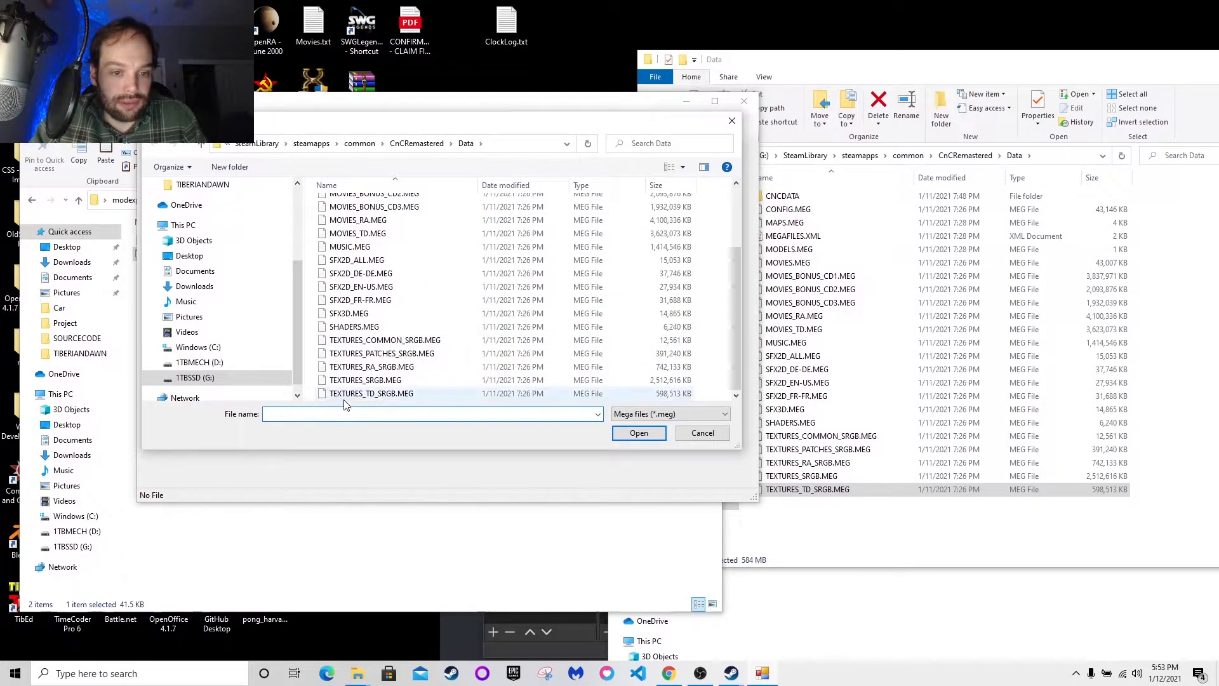
left_click(383, 395)
left_click(639, 433)
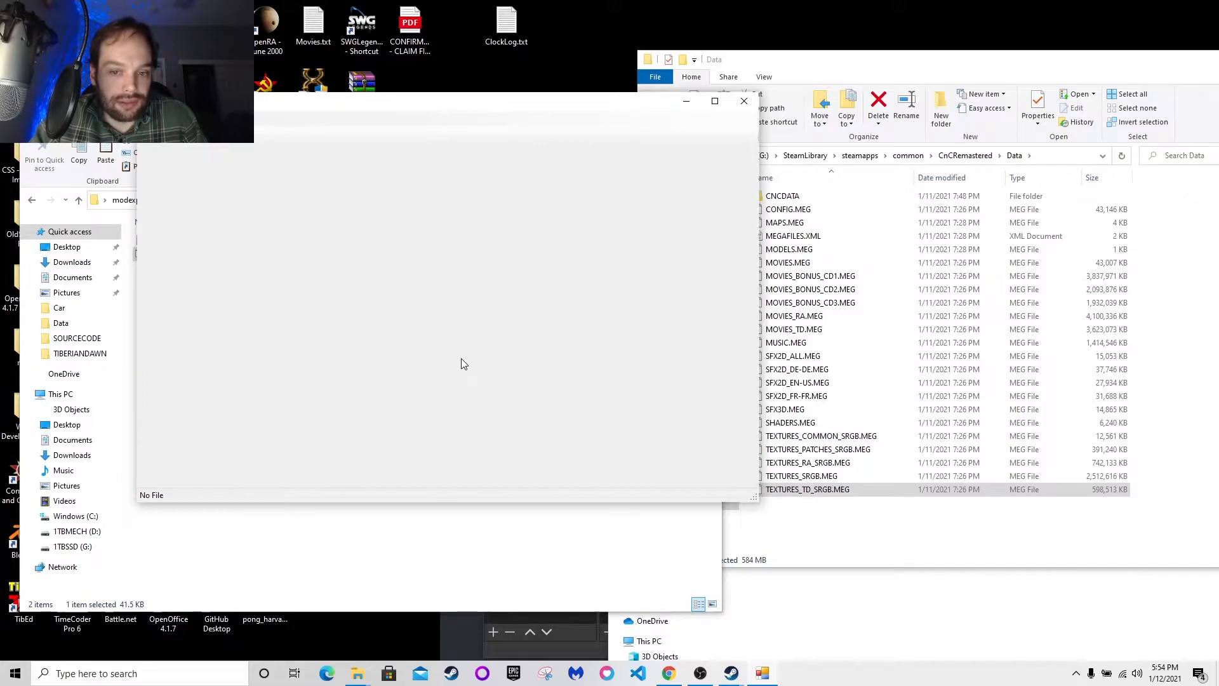
scroll(228, 216, "down", 3)
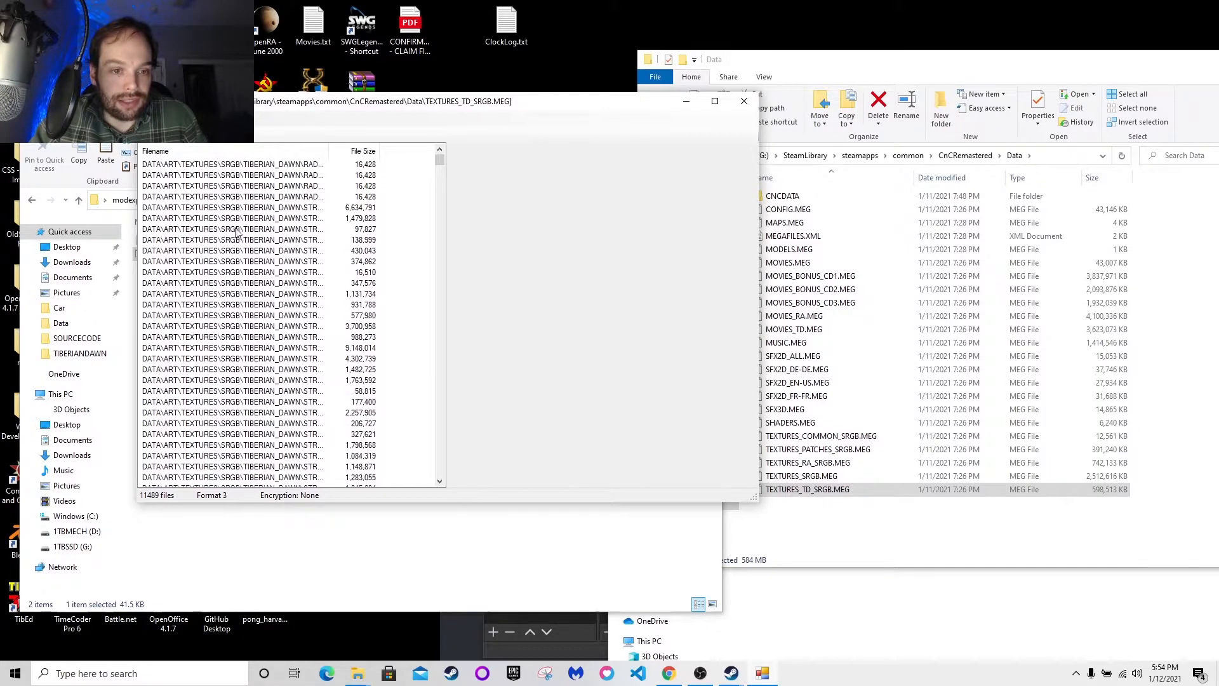
Widen the file list pane and its Filename column until the full archive paths can be read
left_click_drag(331, 150, 379, 151)
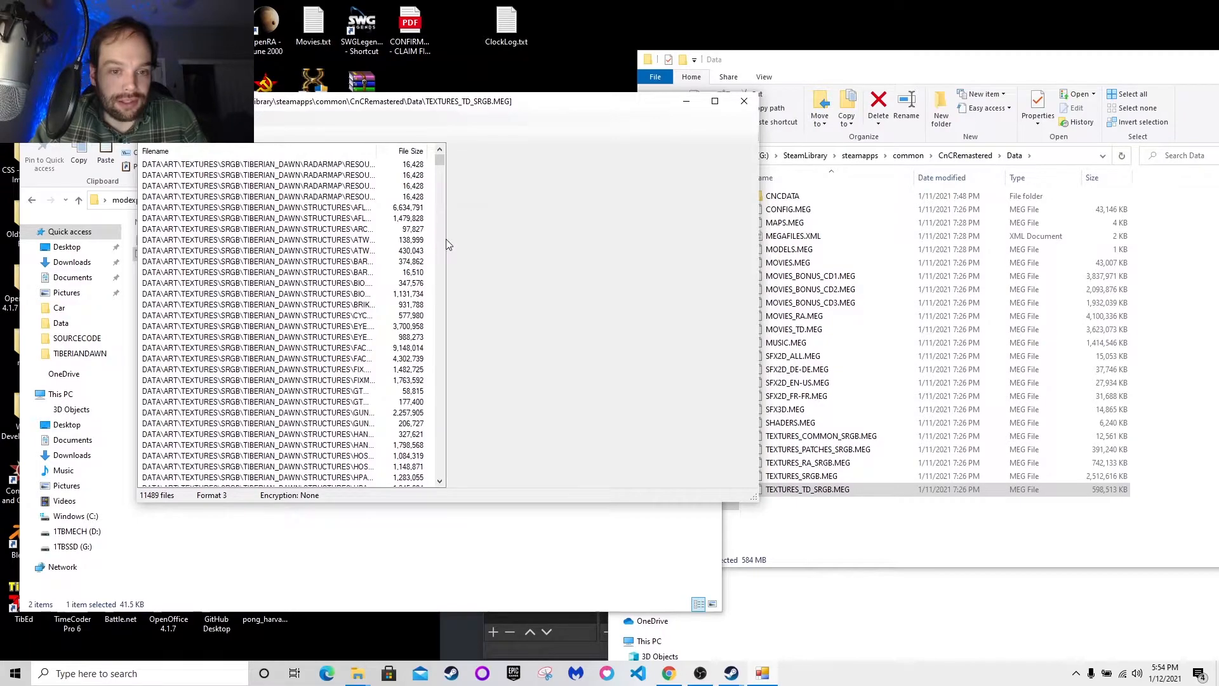
left_click_drag(449, 244, 645, 242)
left_click_drag(377, 153, 500, 153)
scroll(567, 371, "down", 1)
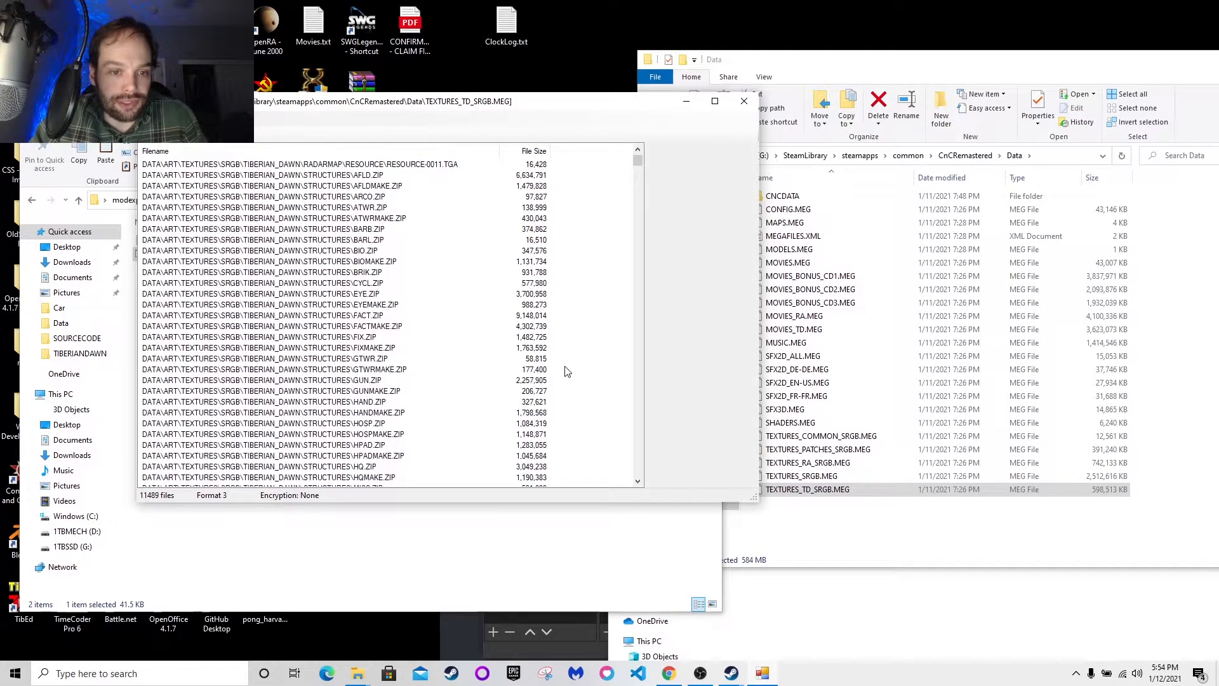
scroll(444, 318, "up", 4)
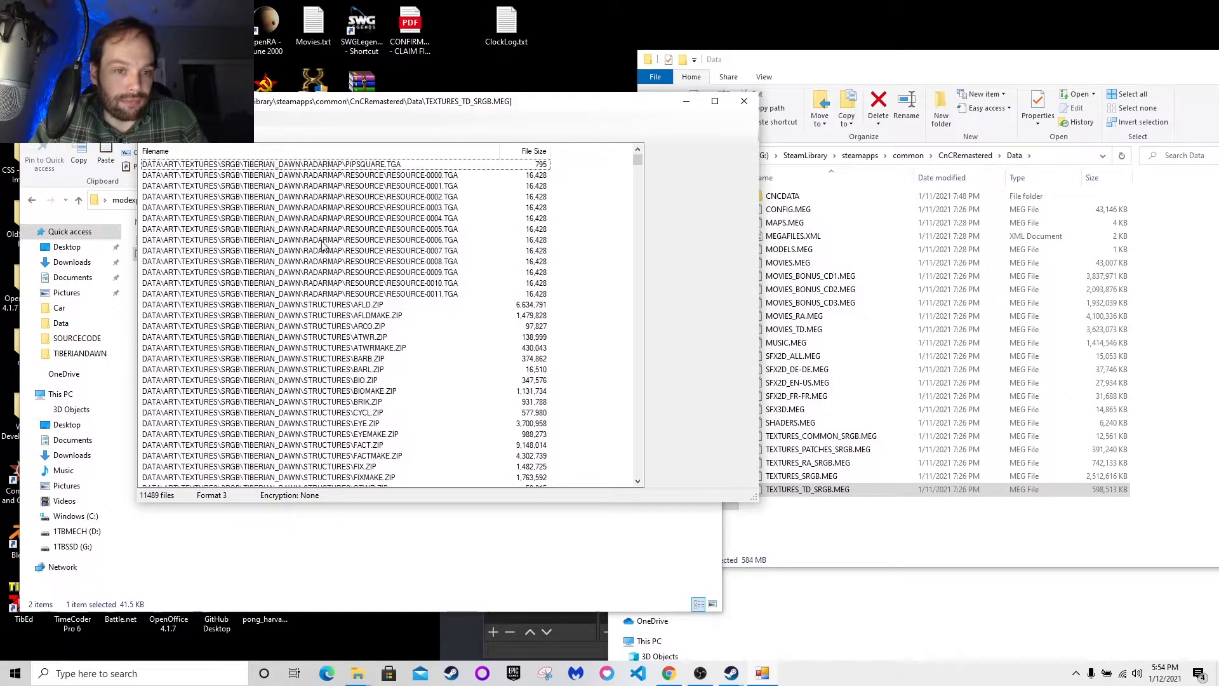
left_click(151, 119)
left_click(175, 119)
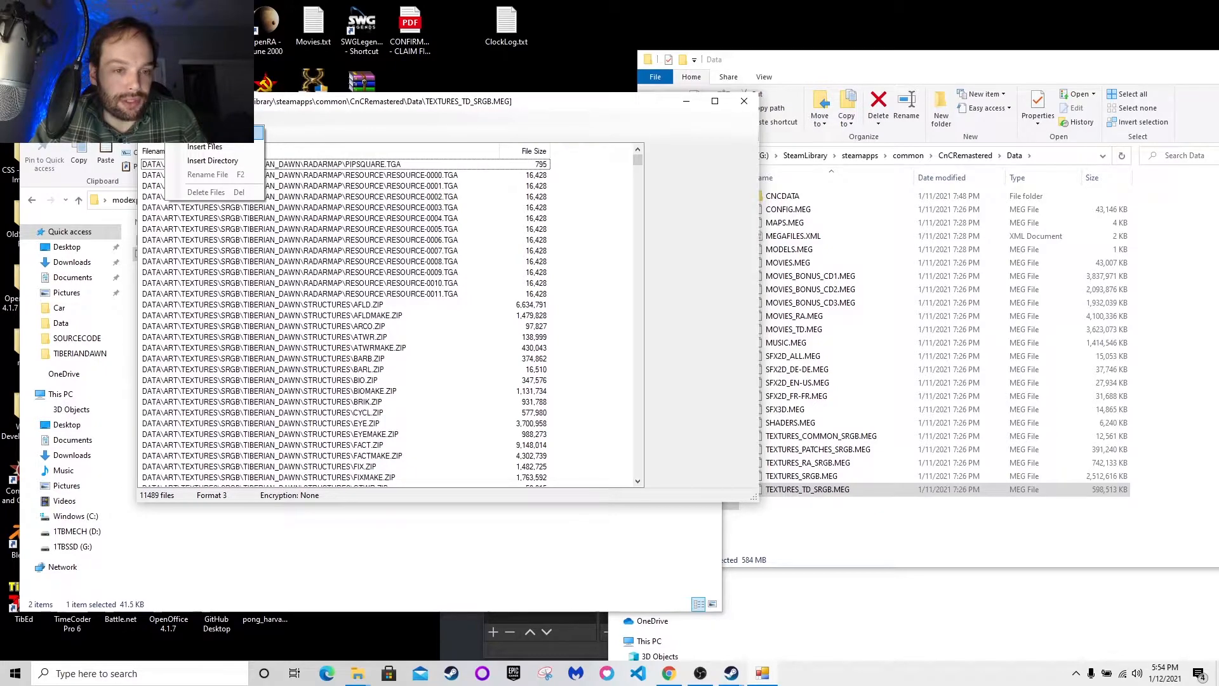
left_click(205, 133)
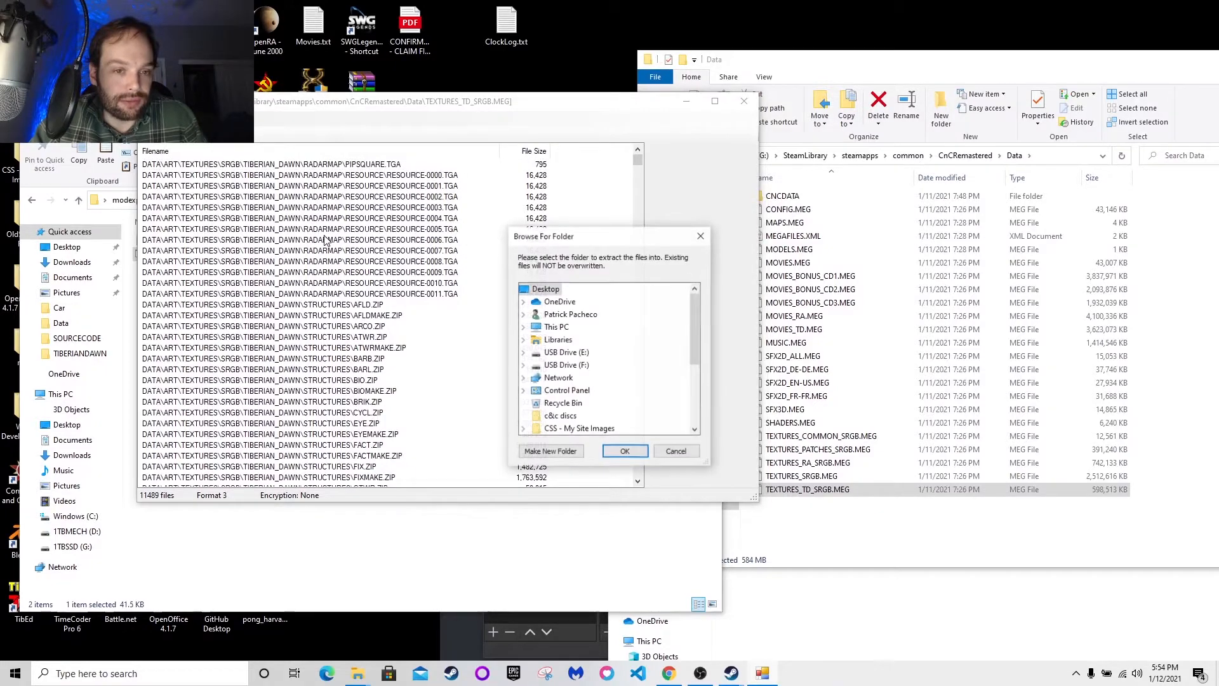
left_click(701, 235)
left_click(316, 176)
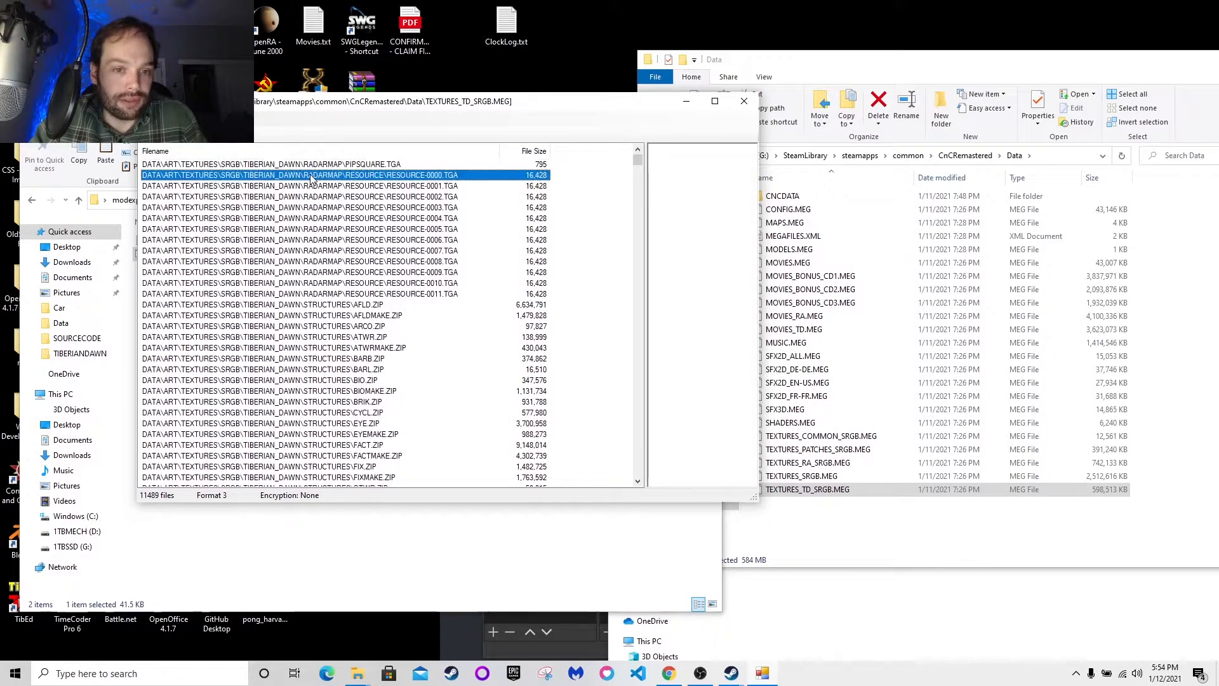
right_click(319, 177)
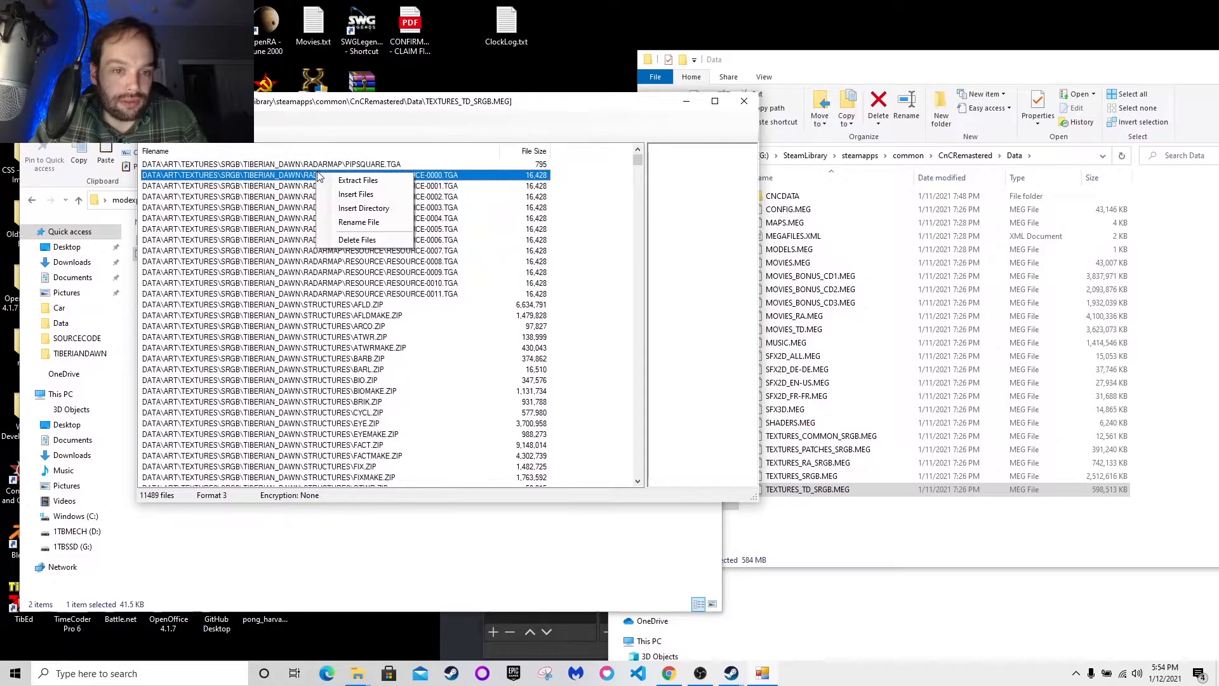
left_click(359, 180)
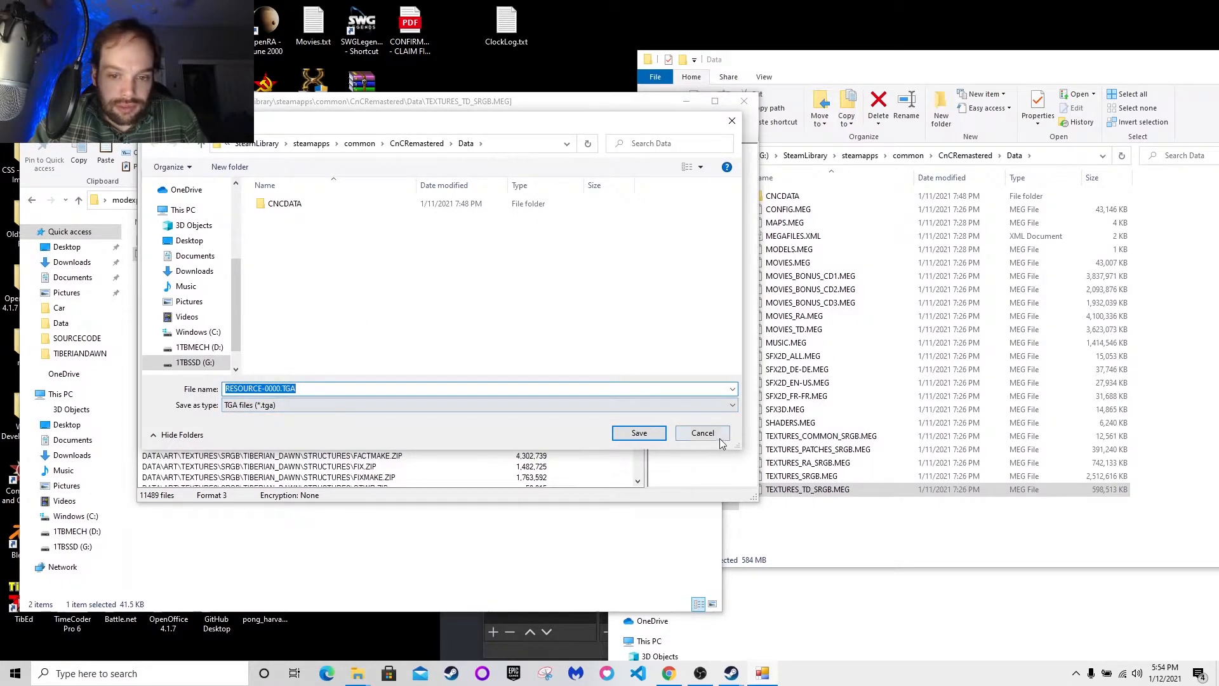
left_click(703, 435)
Look through the archive's file list, examining the zipped entries in the STRUCTURES, VFX and UNITS folders
left_click(388, 392)
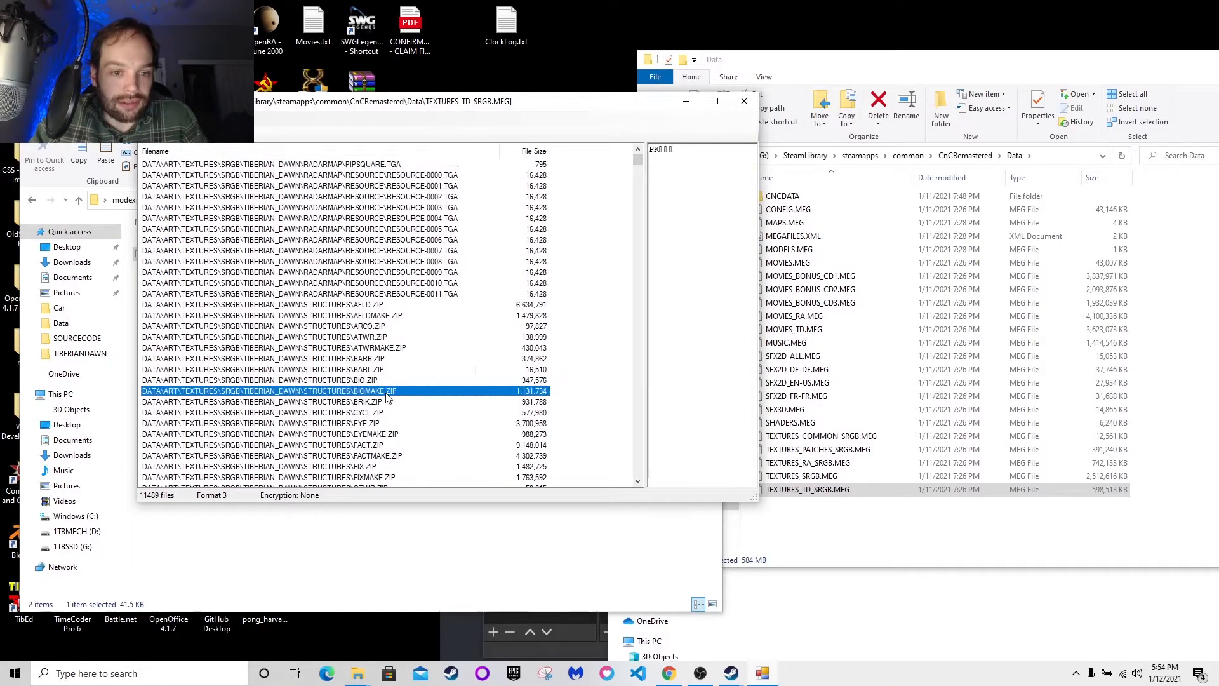
left_click_drag(640, 159, 634, 491)
scroll(492, 457, "up", 20)
scroll(487, 433, "down", 6)
scroll(485, 433, "up", 5)
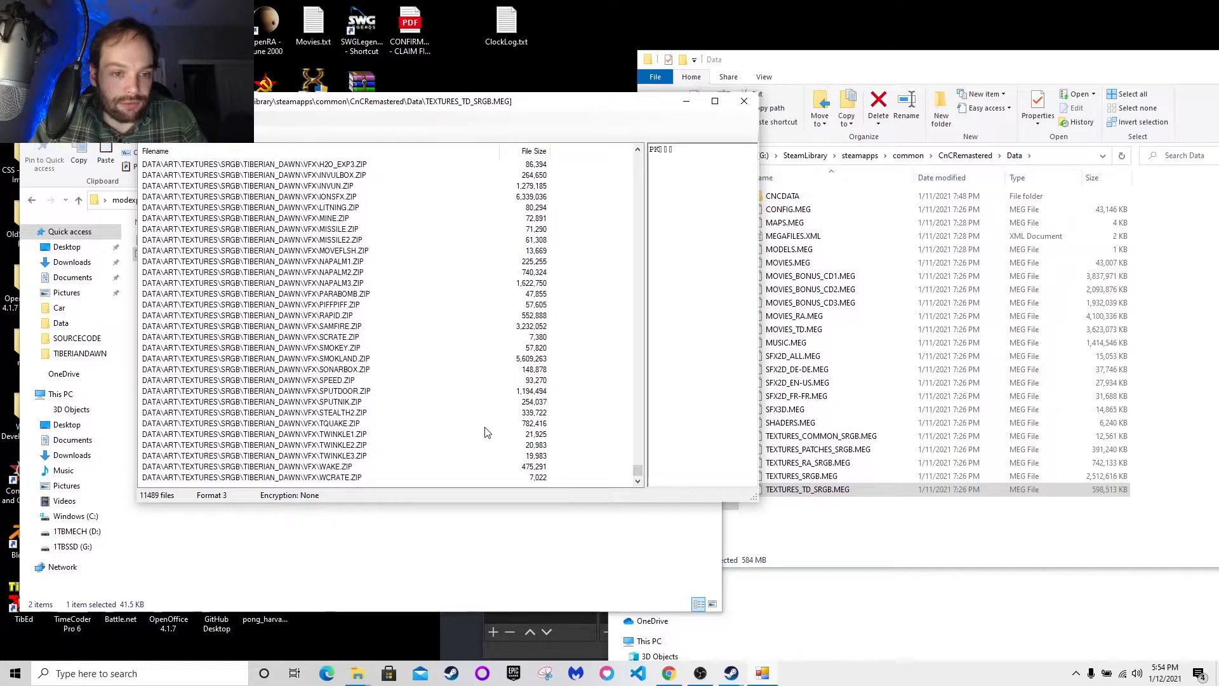
scroll(476, 417, "up", 9)
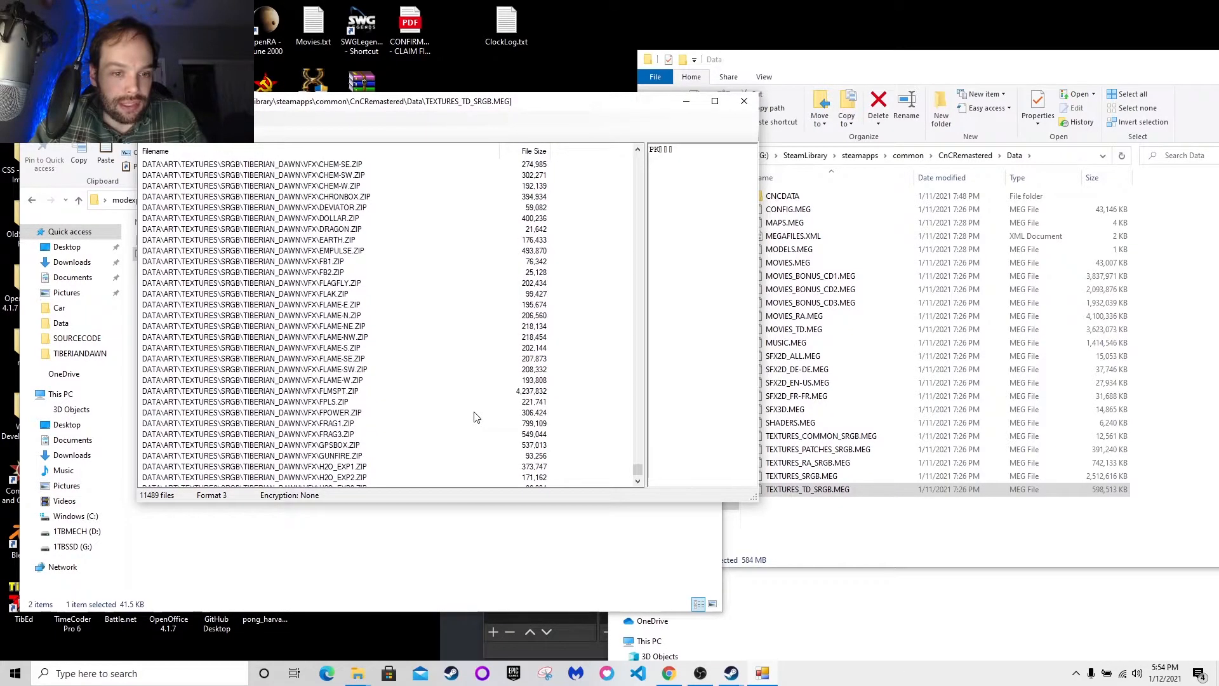
scroll(476, 416, "up", 2)
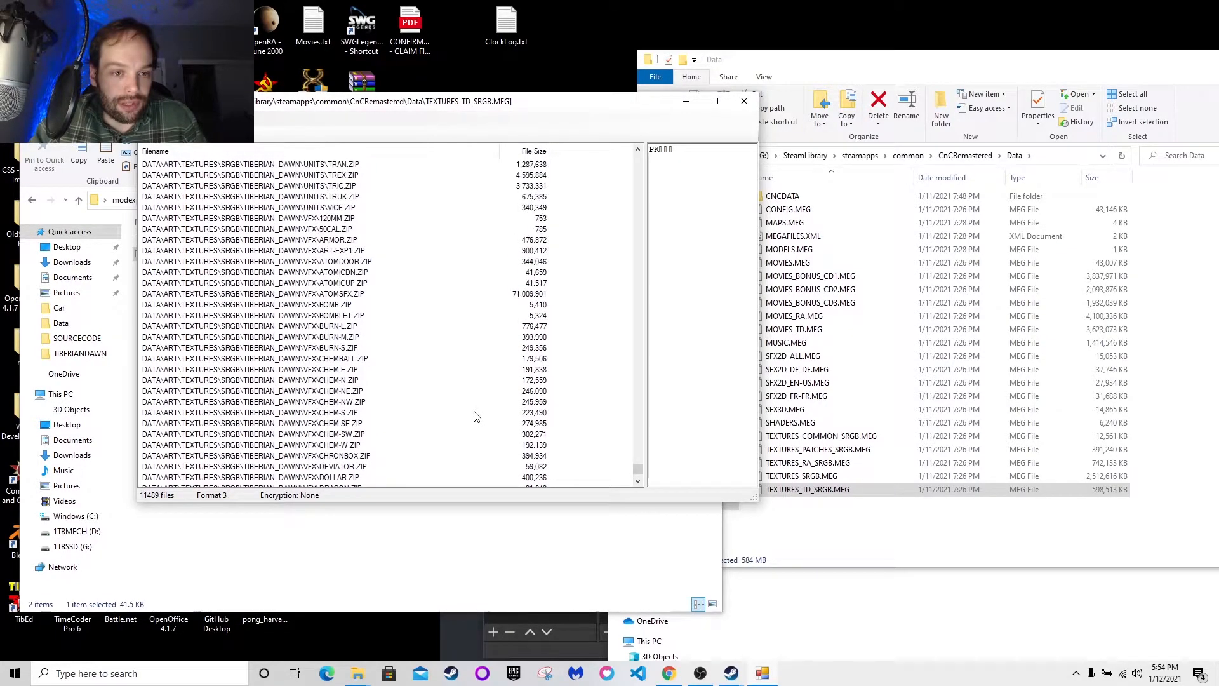
scroll(371, 357, "up", 5)
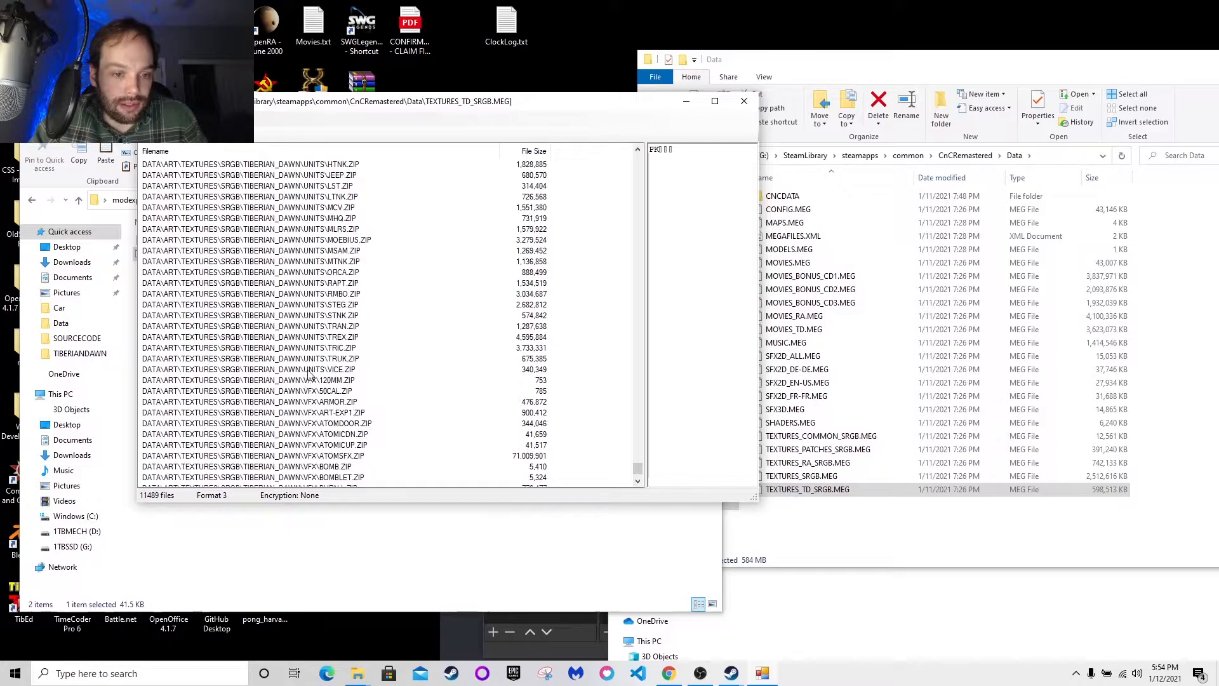
scroll(400, 386, "up", 2)
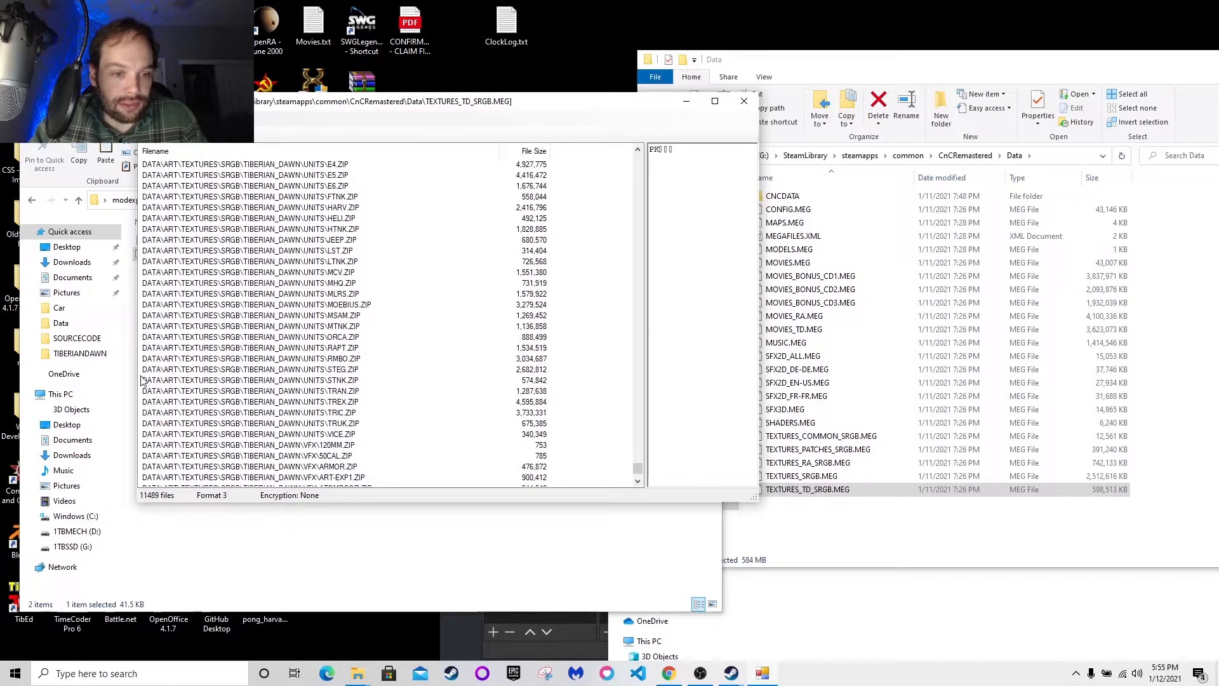
scroll(480, 386, "up", 4)
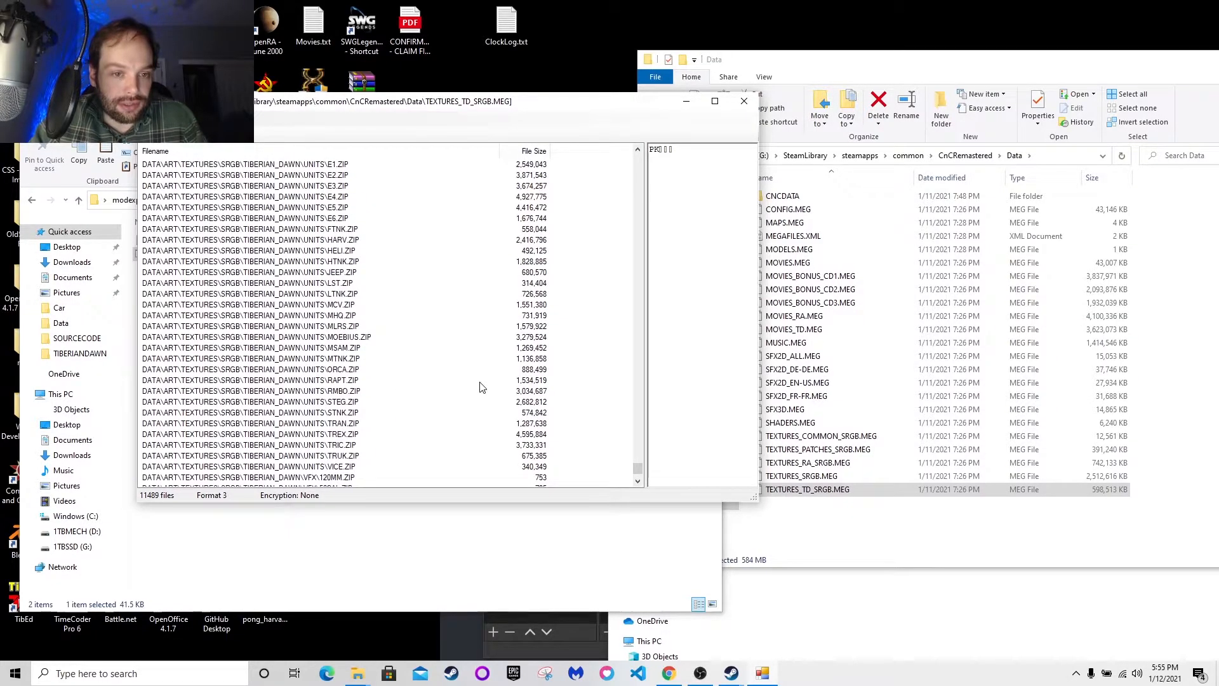
scroll(480, 386, "up", 6)
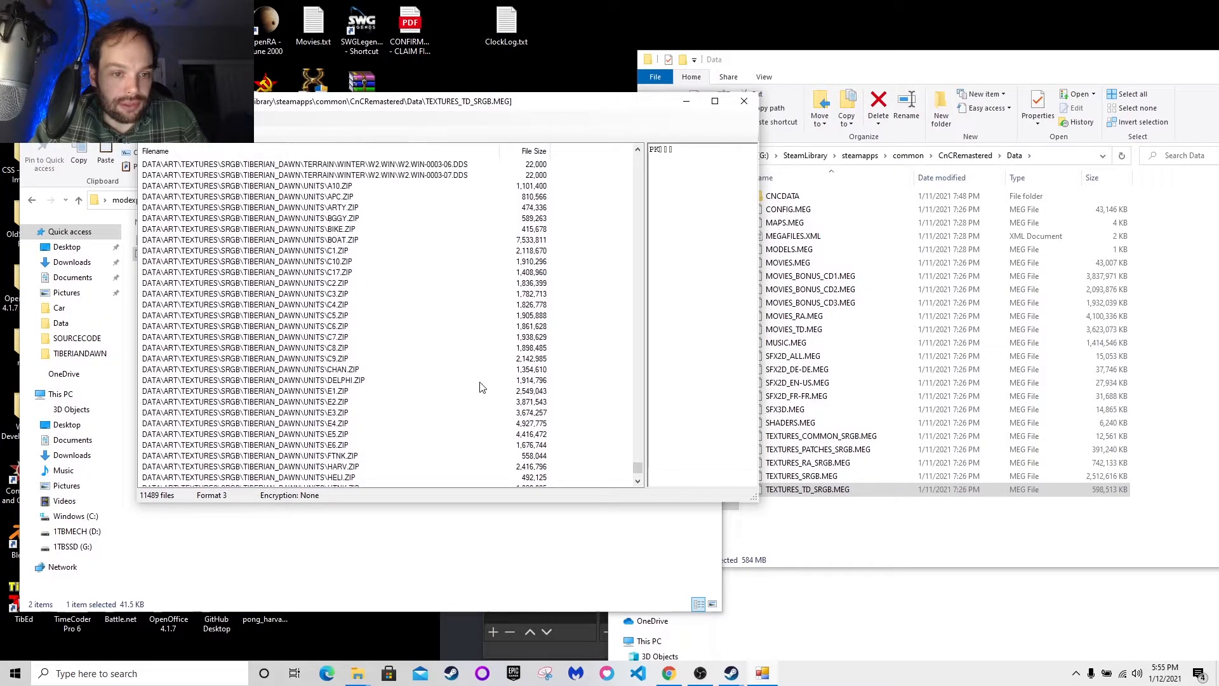
Start extracting BGGY.ZIP from the UNITS entries and choose the modexperiments folder on the Desktop as the save location
left_click(335, 284)
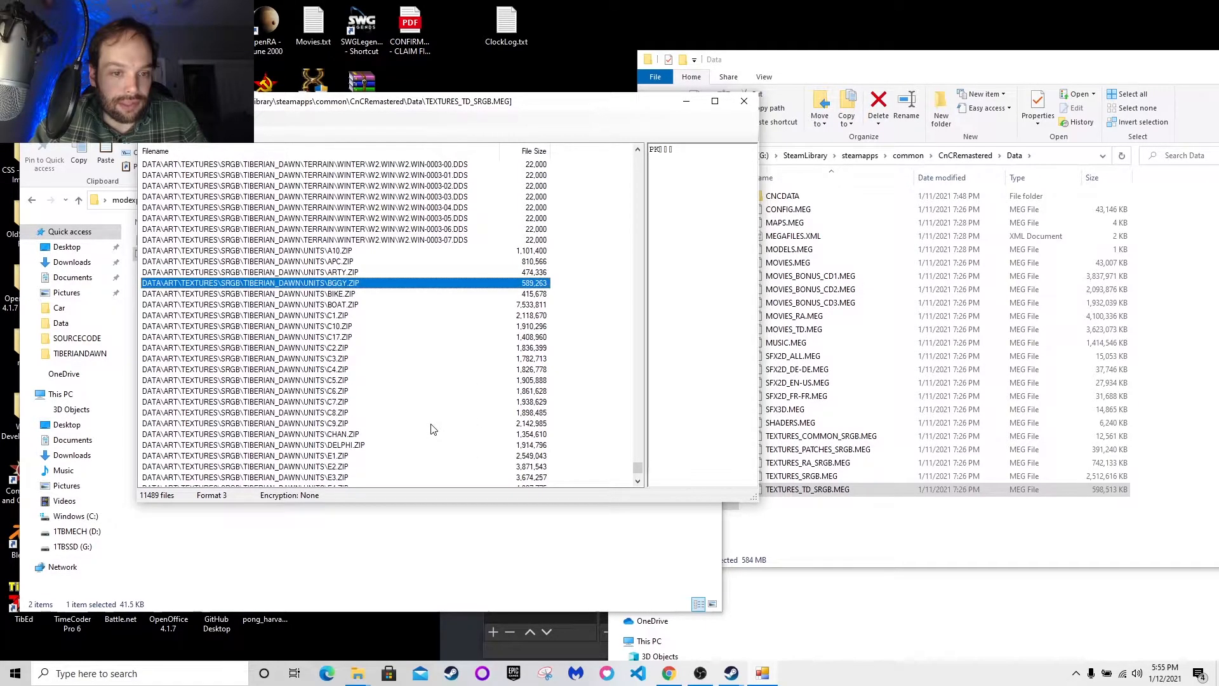
right_click(291, 289)
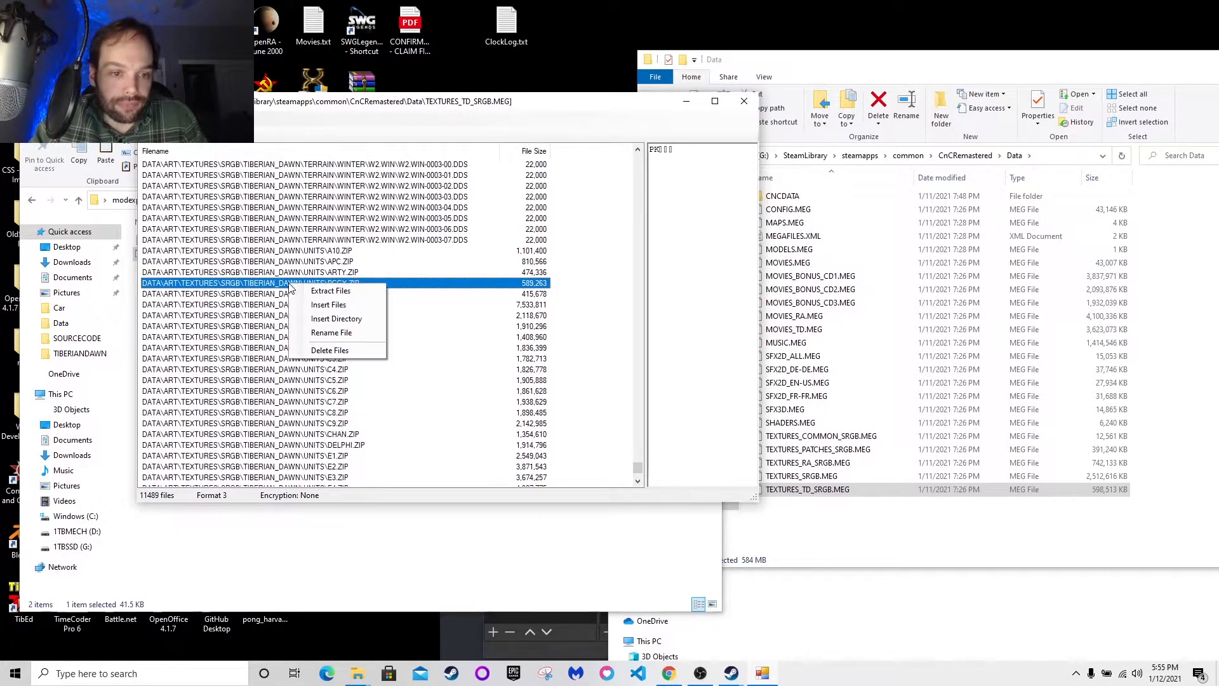
left_click(332, 292)
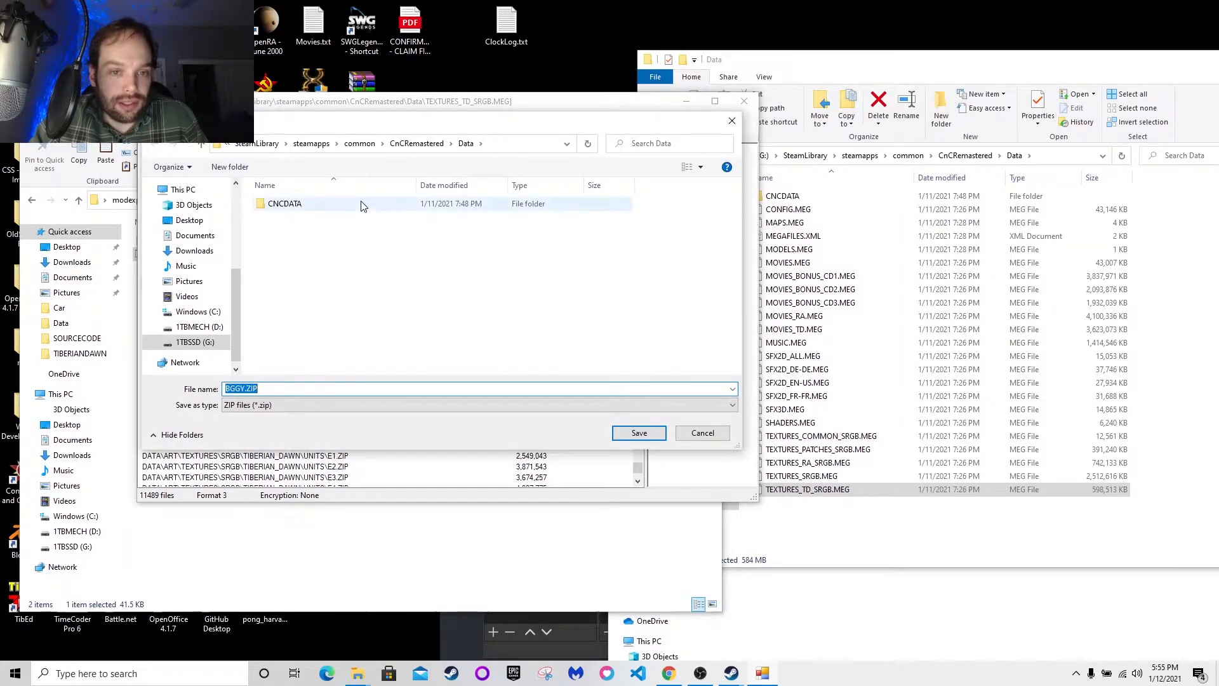
left_click(353, 263)
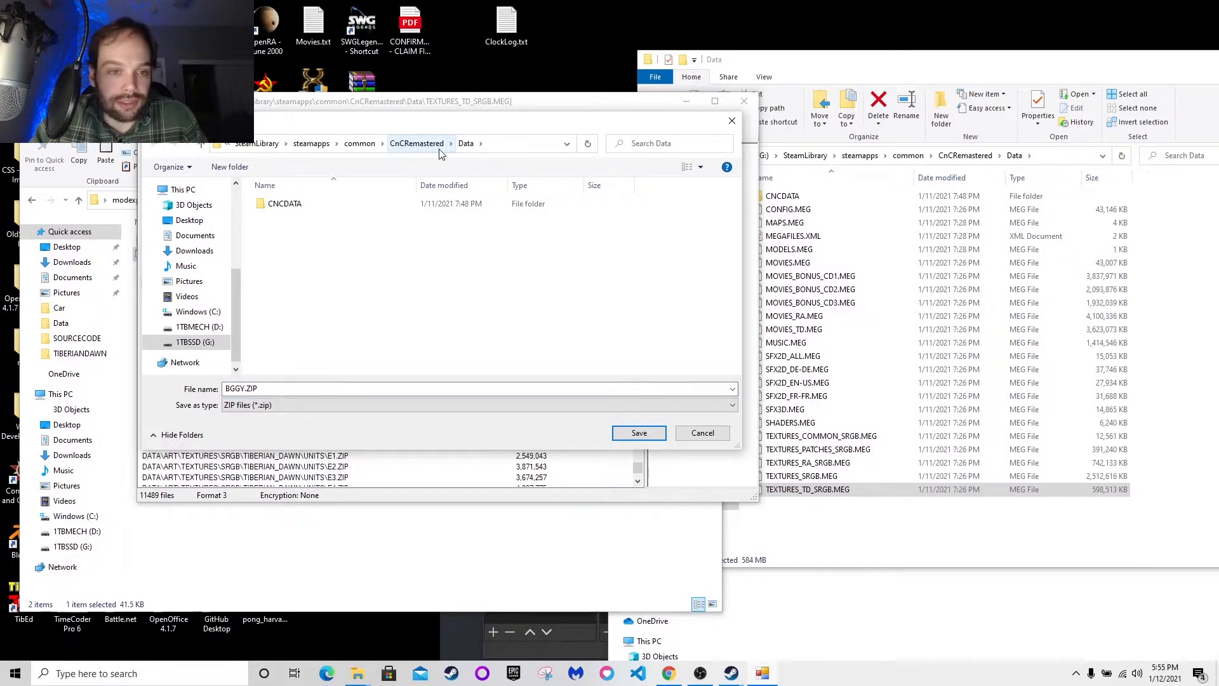
left_click(189, 220)
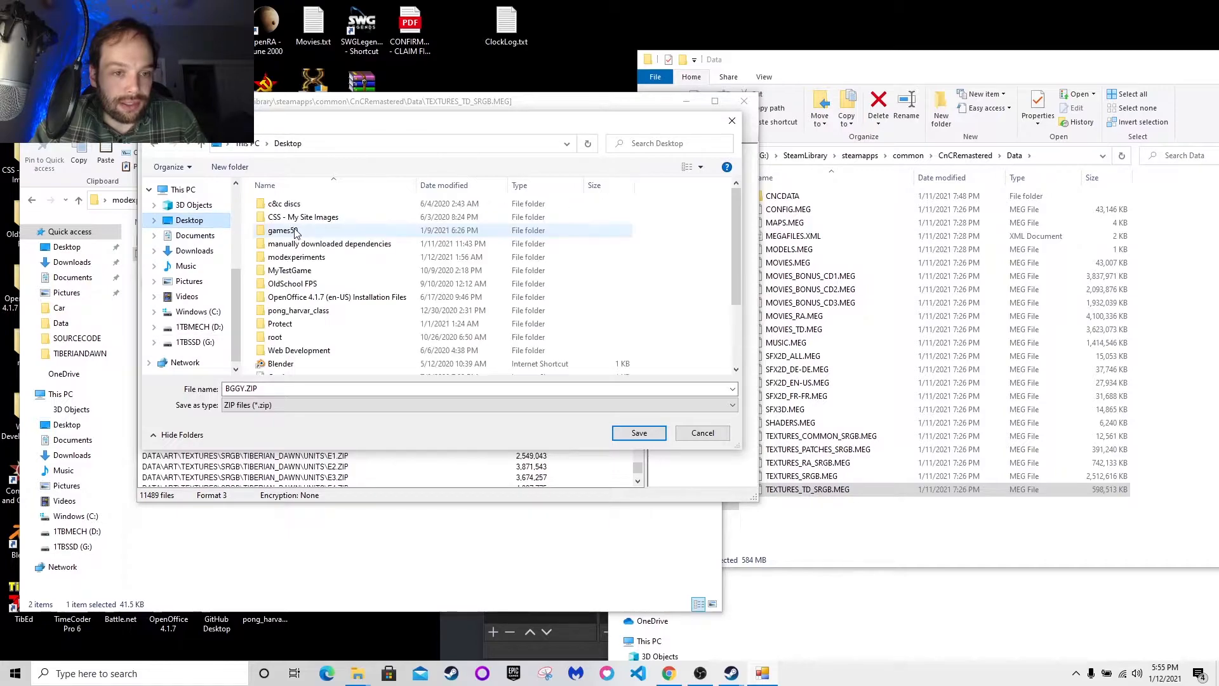
scroll(381, 305, "down", 3)
scroll(390, 314, "up", 3)
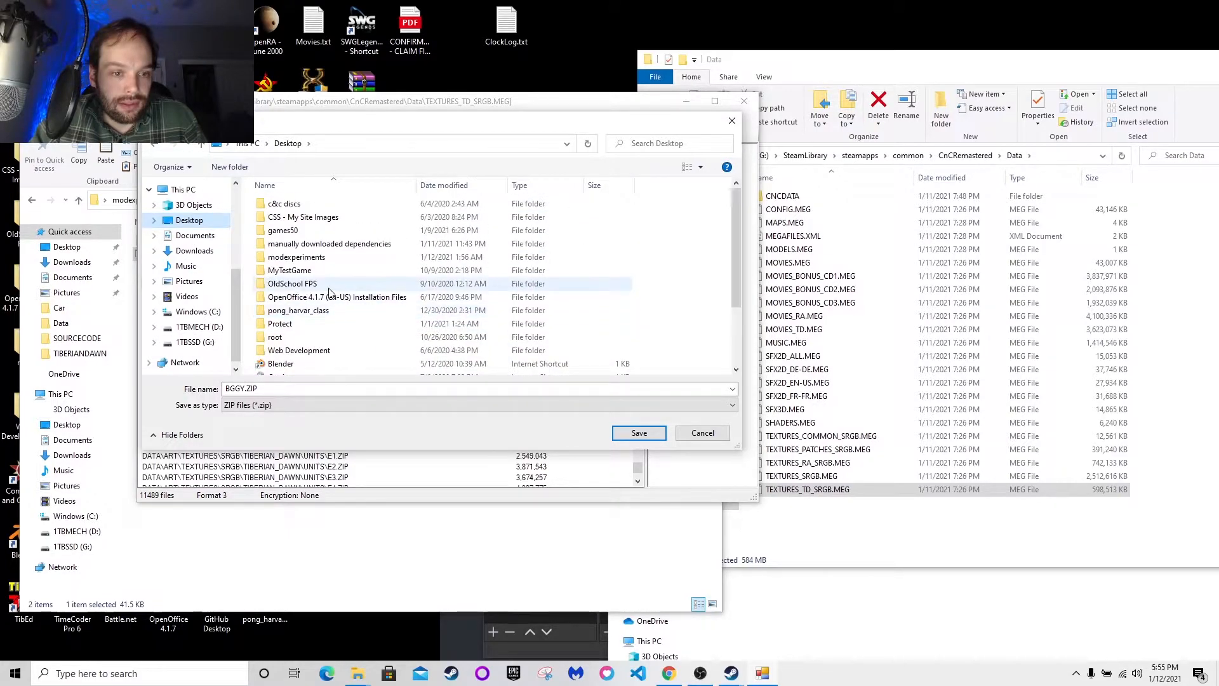
left_click(311, 258)
double_click(311, 258)
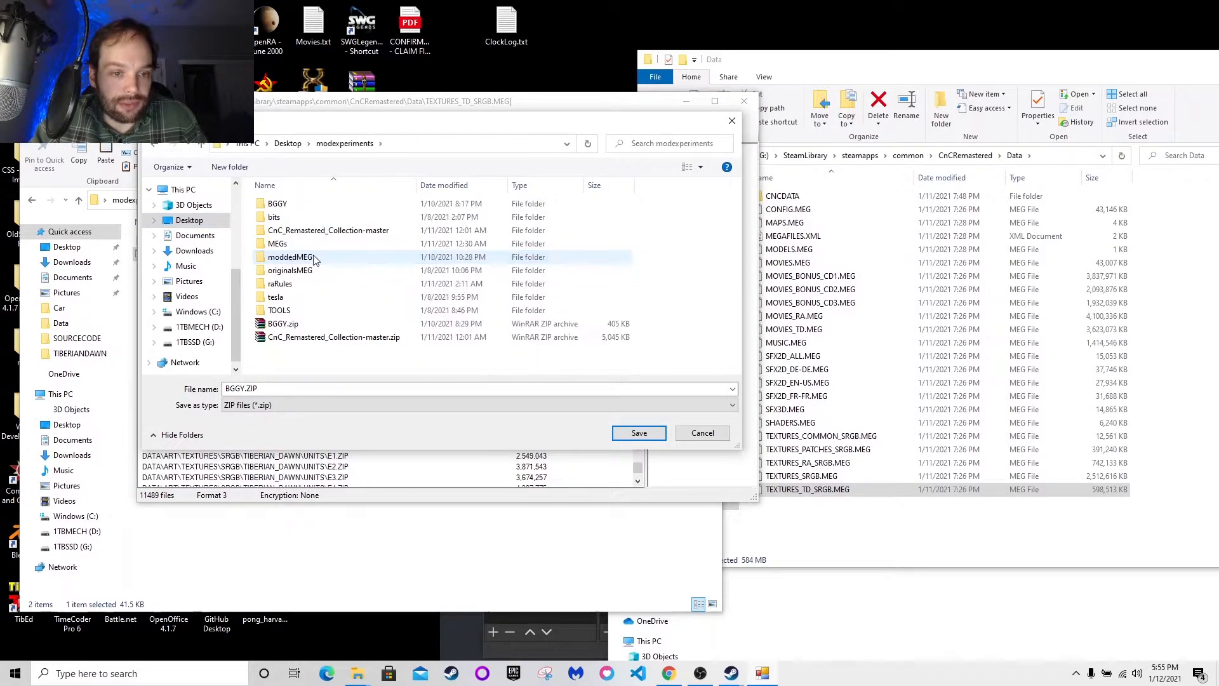
Create a new folder named tutorials inside modexperiments
right_click(278, 359)
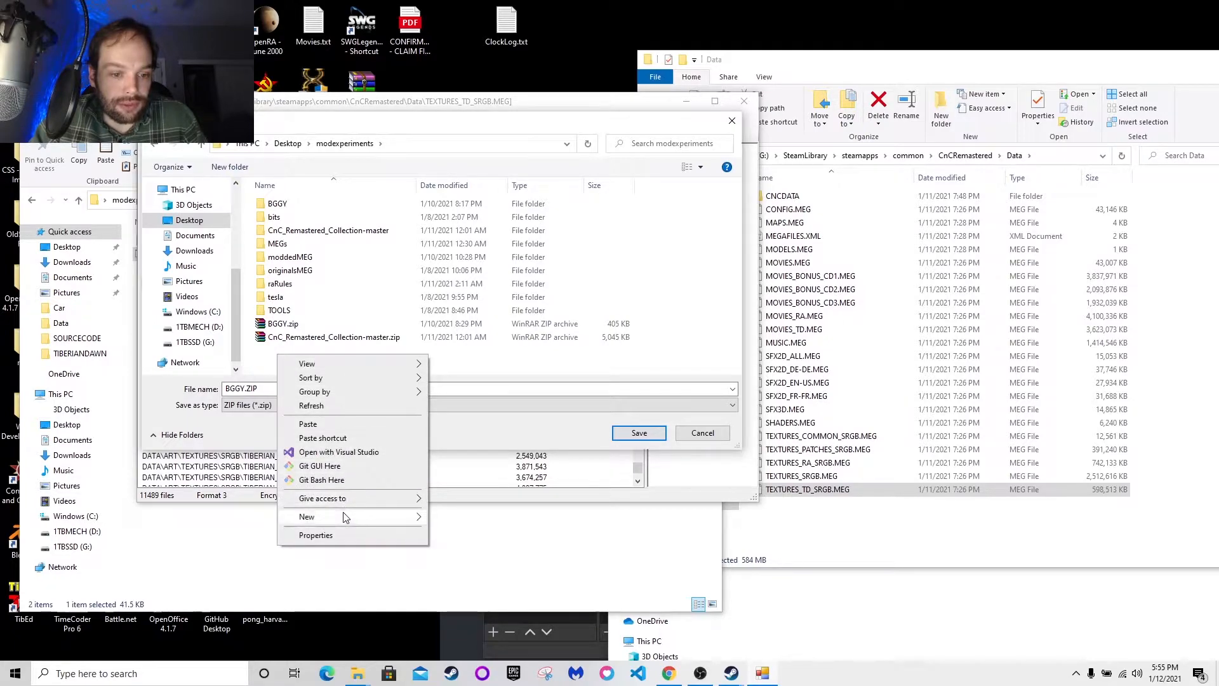
mouse_move(346, 517)
left_click(483, 518)
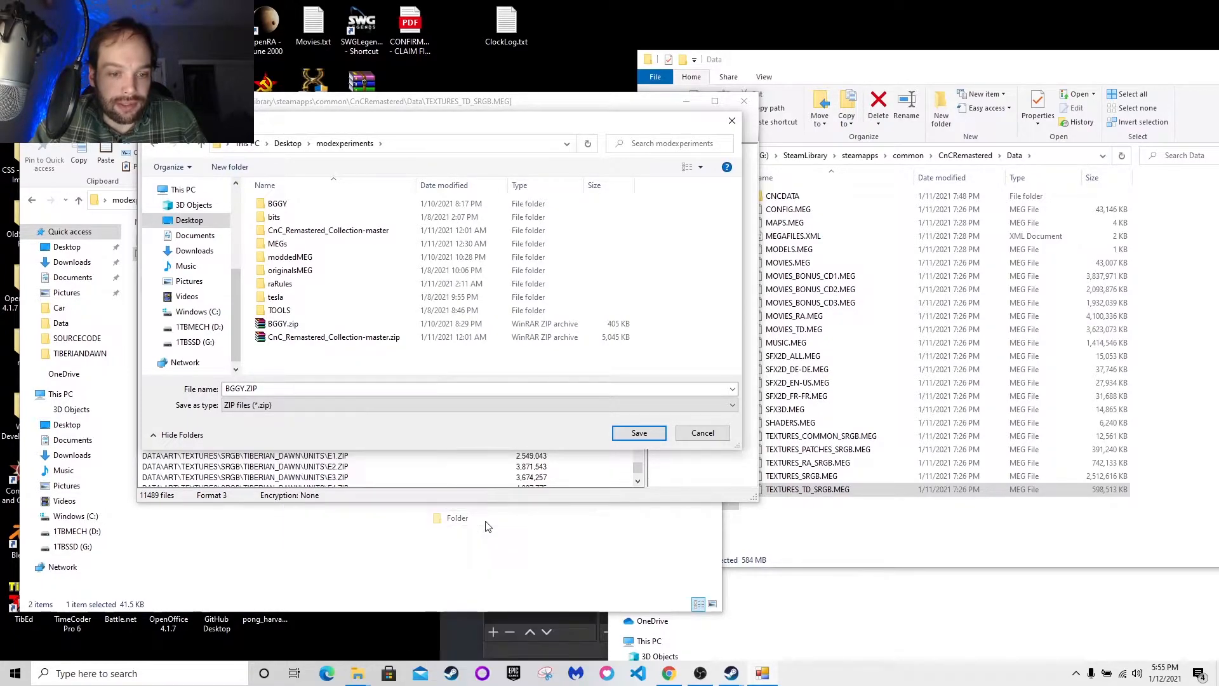
type("t")
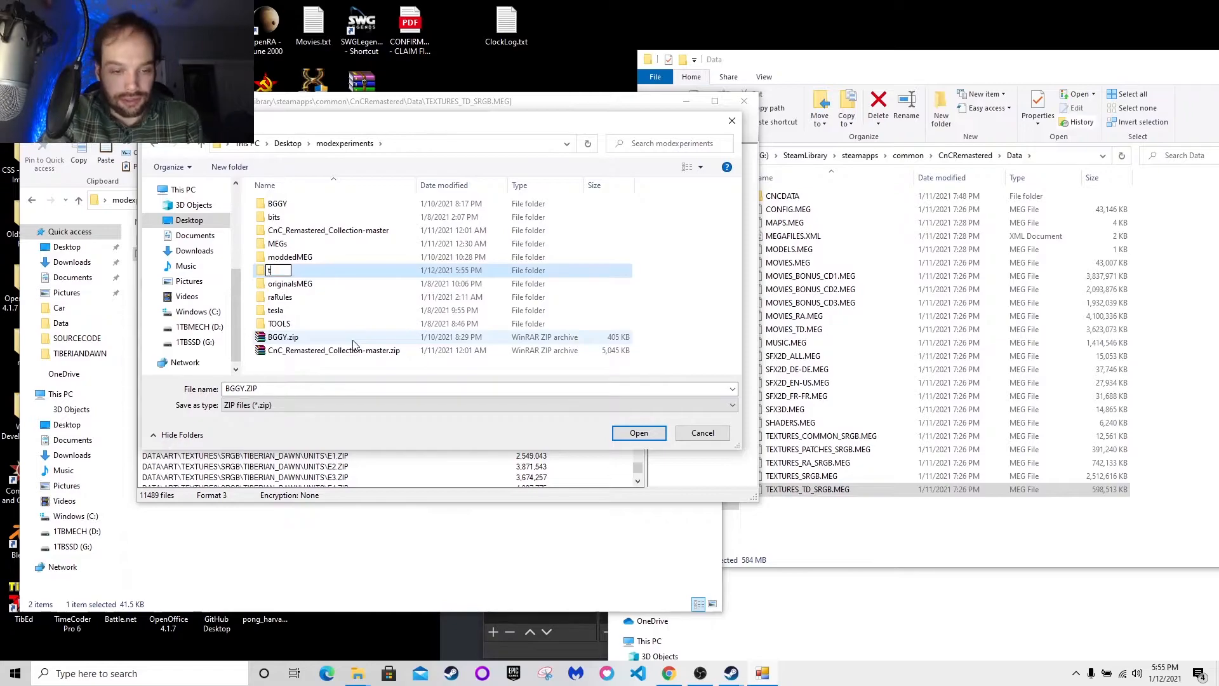
type("utorials")
left_click(346, 337)
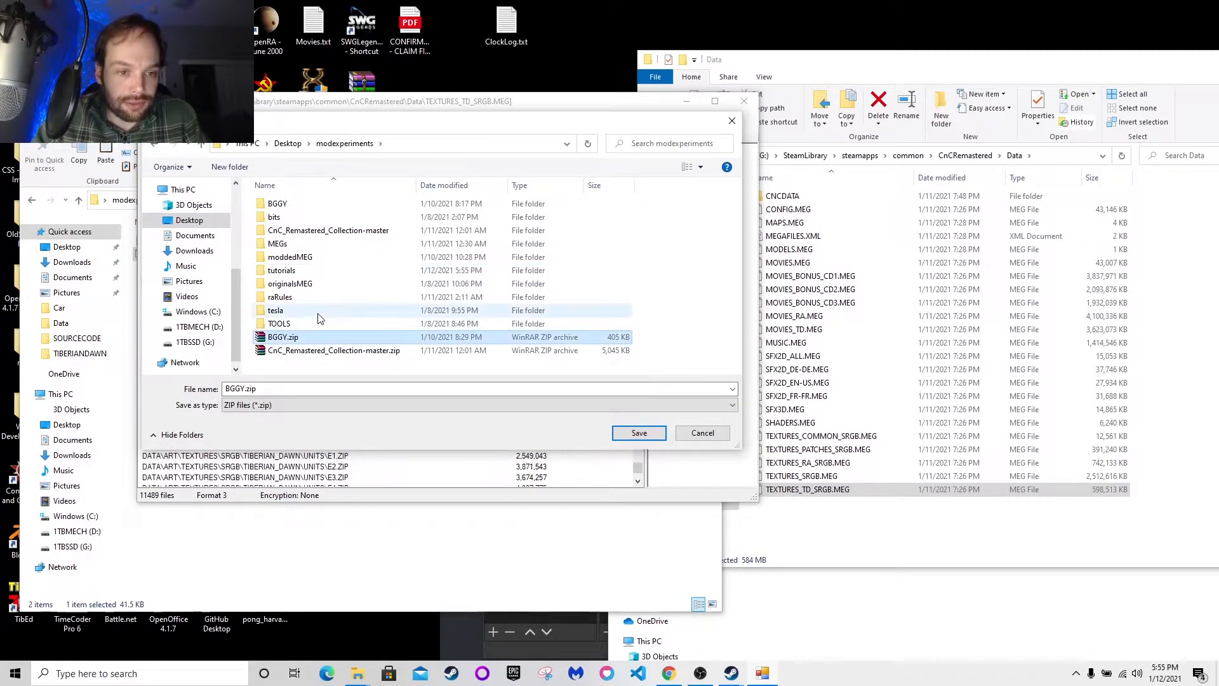
Save the extracted BGGY.zip into the tutorials folder and close the Mega File Editor
double_click(286, 272)
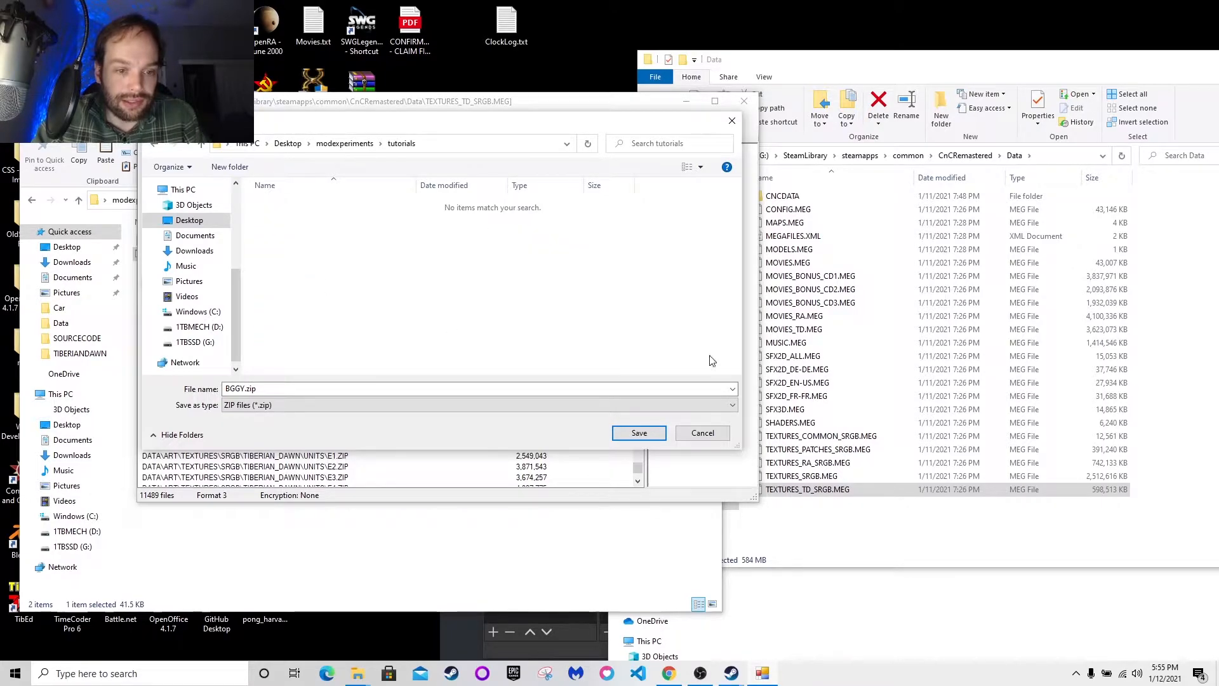
left_click(640, 433)
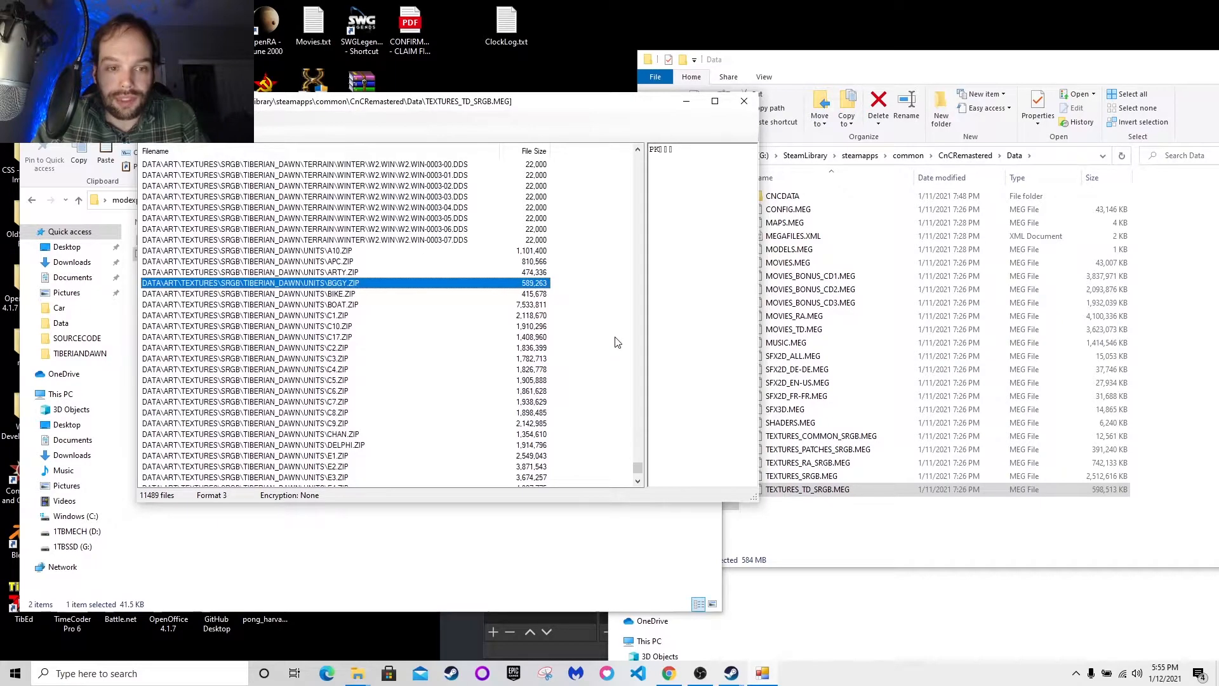
left_click(743, 101)
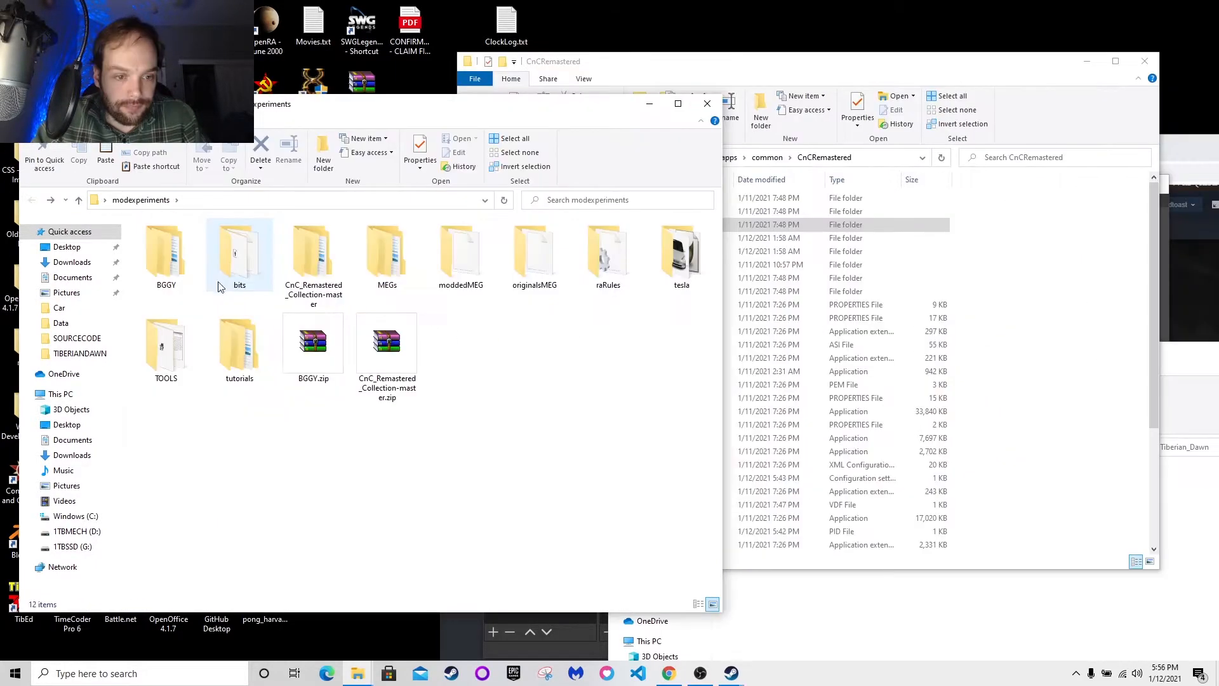
Unpack BGGY.zip from the tutorials folder with WinRAR into its own BGGY subfolder
double_click(228, 346)
left_click(158, 242)
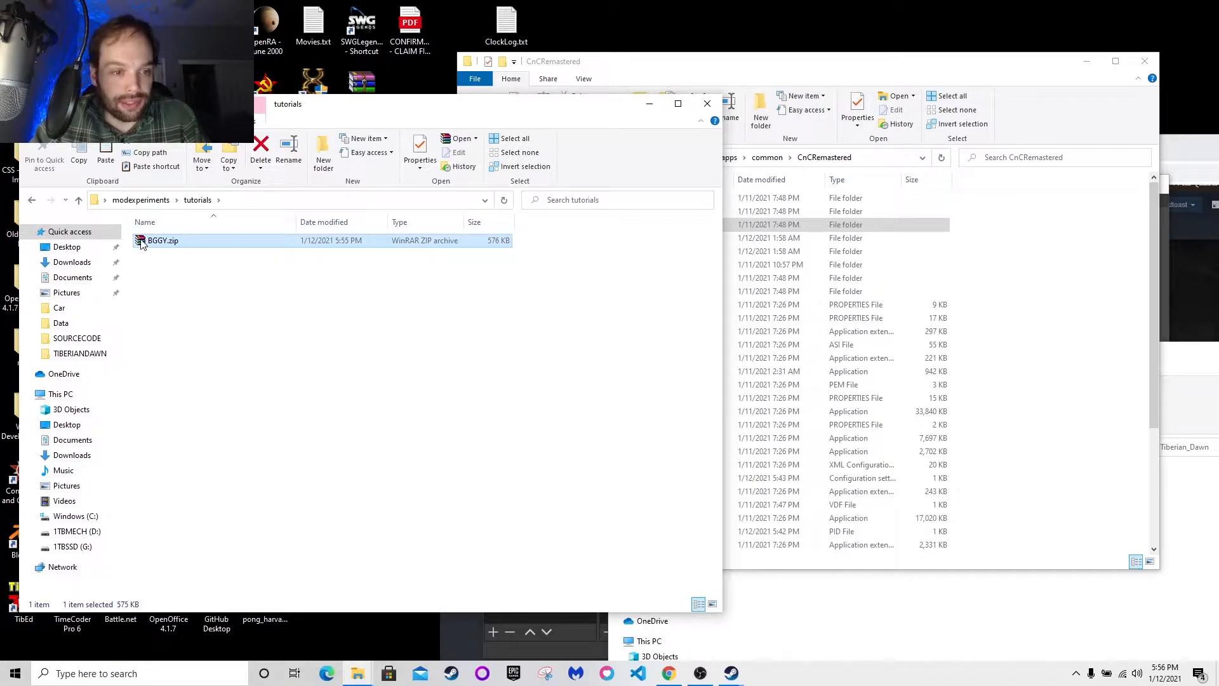
right_click(141, 245)
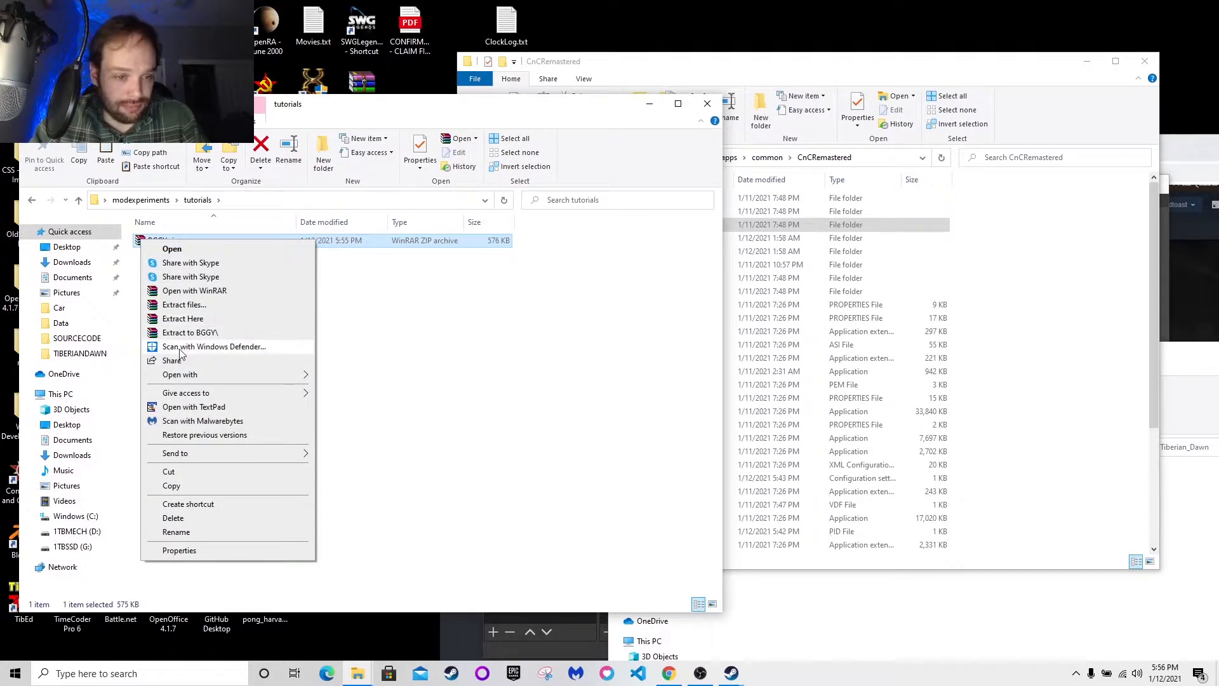
left_click(184, 305)
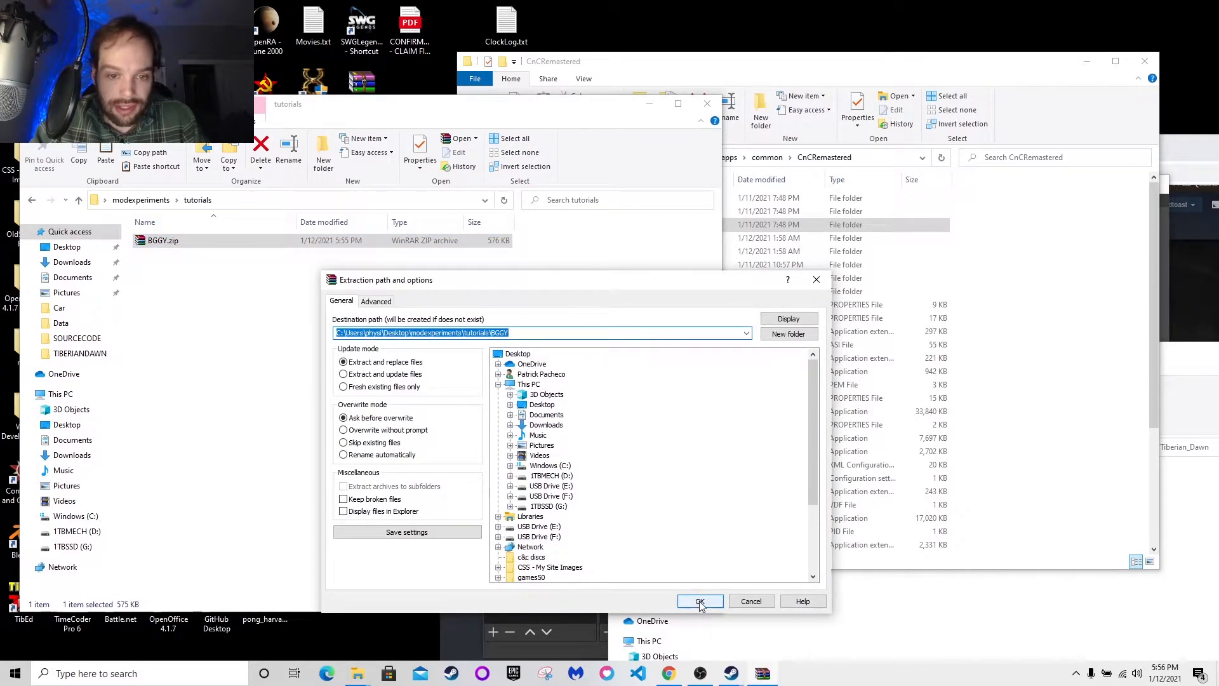
left_click(700, 602)
left_click(216, 301)
Look through the numbered .meta and .tga files in the extracted BGGY folder and open bggy-0000.tga in GIMP
double_click(152, 241)
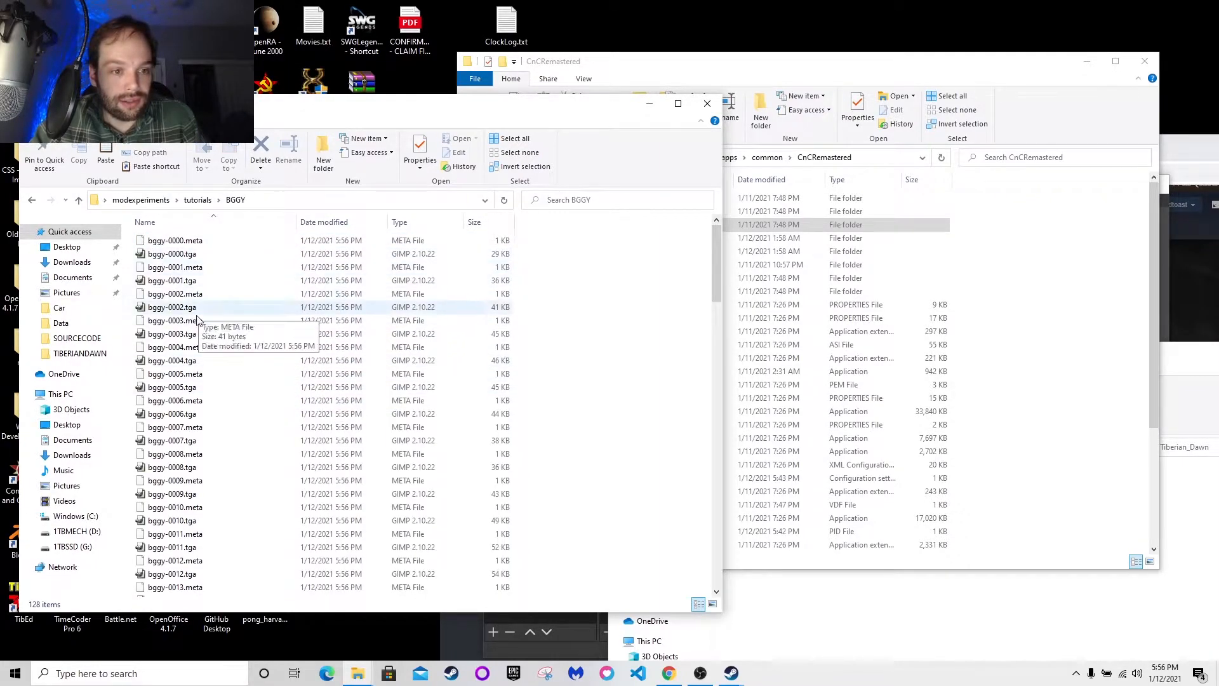
scroll(196, 308, "down", 14)
scroll(222, 352, "up", 12)
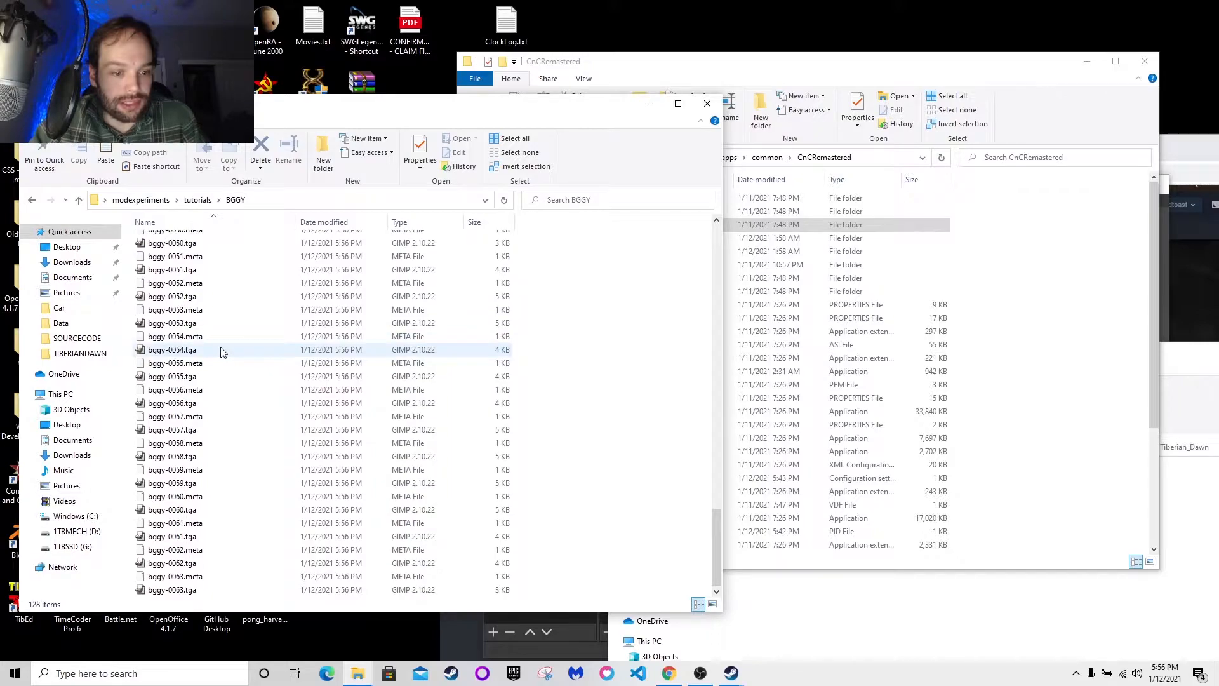
scroll(185, 364, "up", 4)
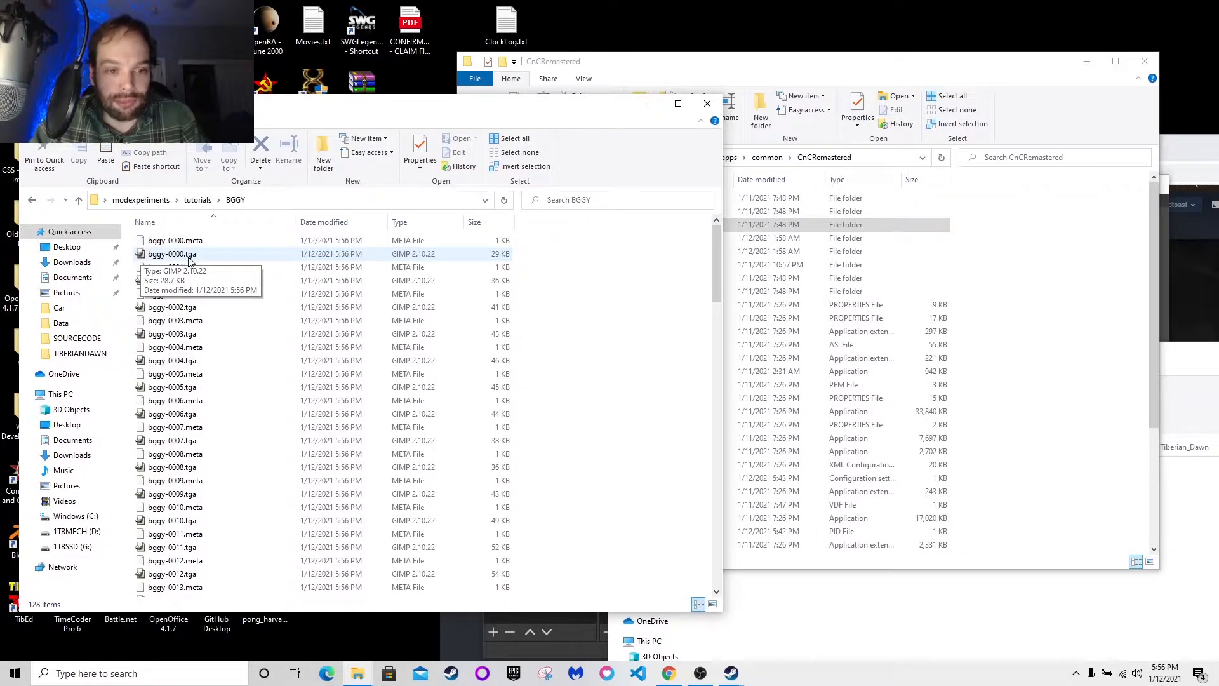
left_click(141, 254)
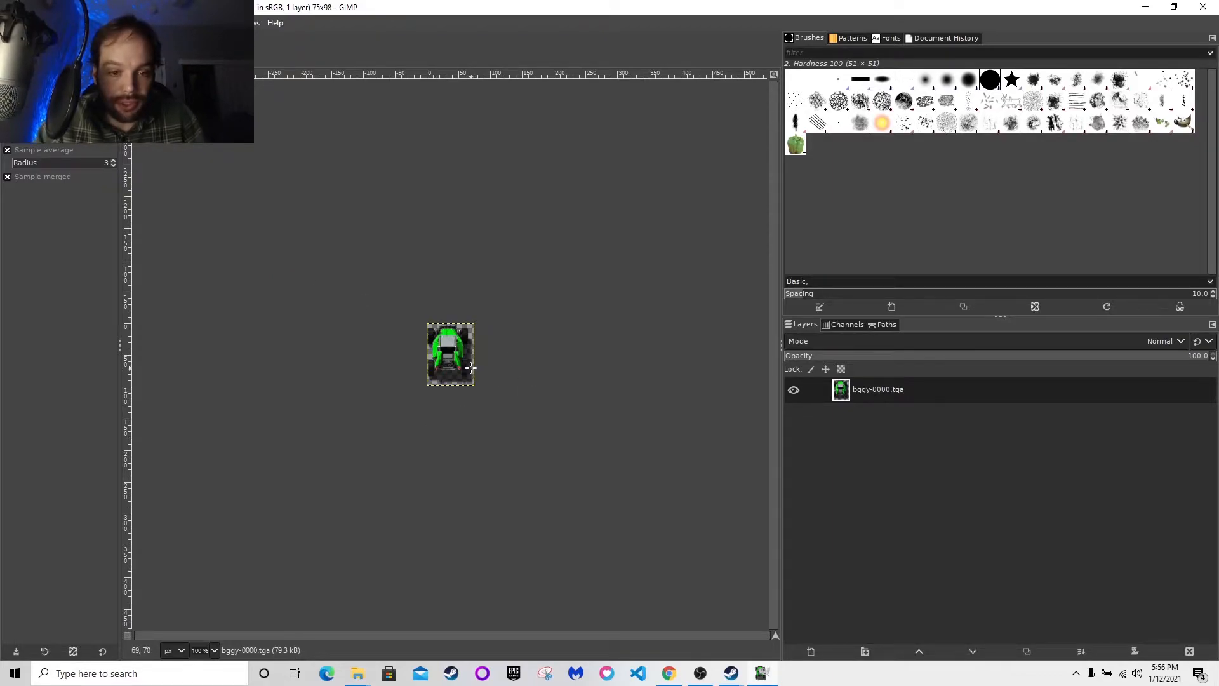
scroll(482, 366, "up", 2)
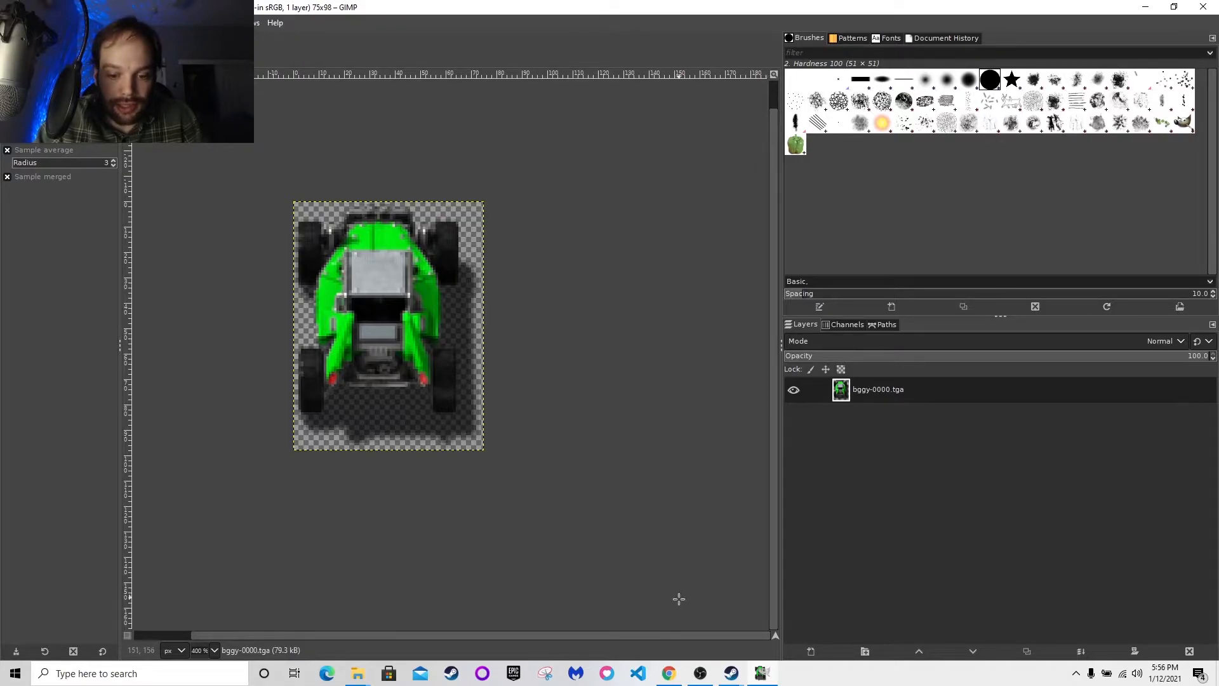
Switch to the Chrome window with the Mega File Editor page and reposition it over the GIMP canvas
left_click(670, 675)
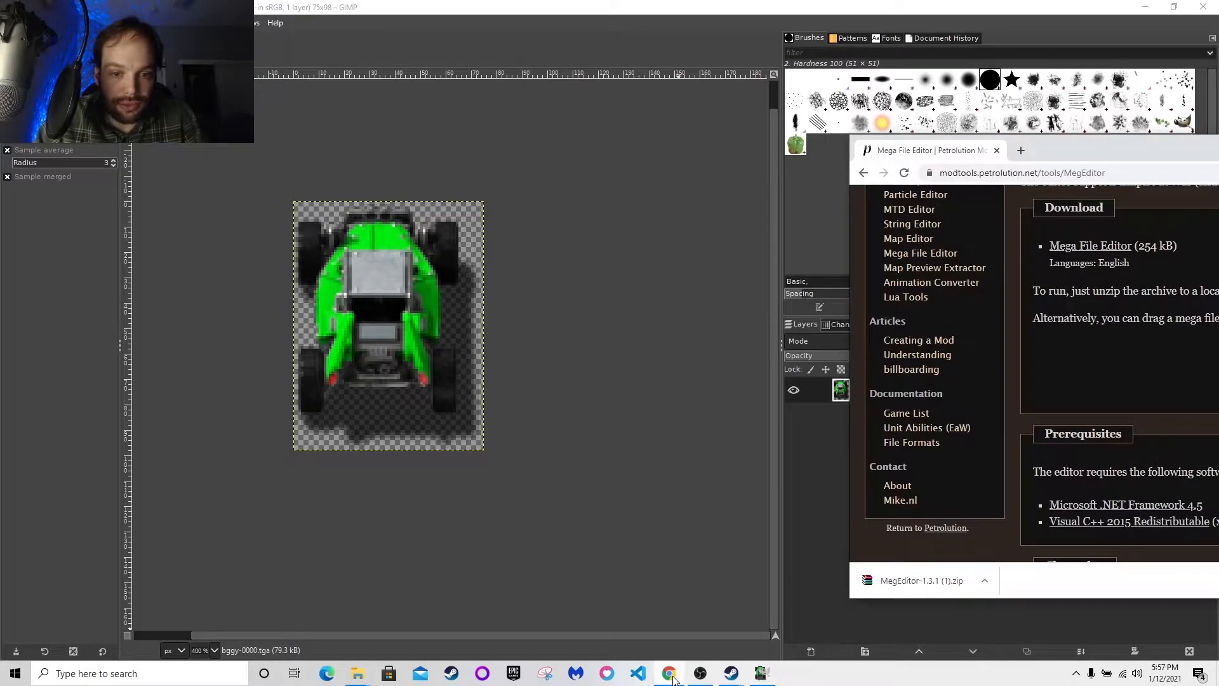
left_click_drag(1075, 152, 546, 125)
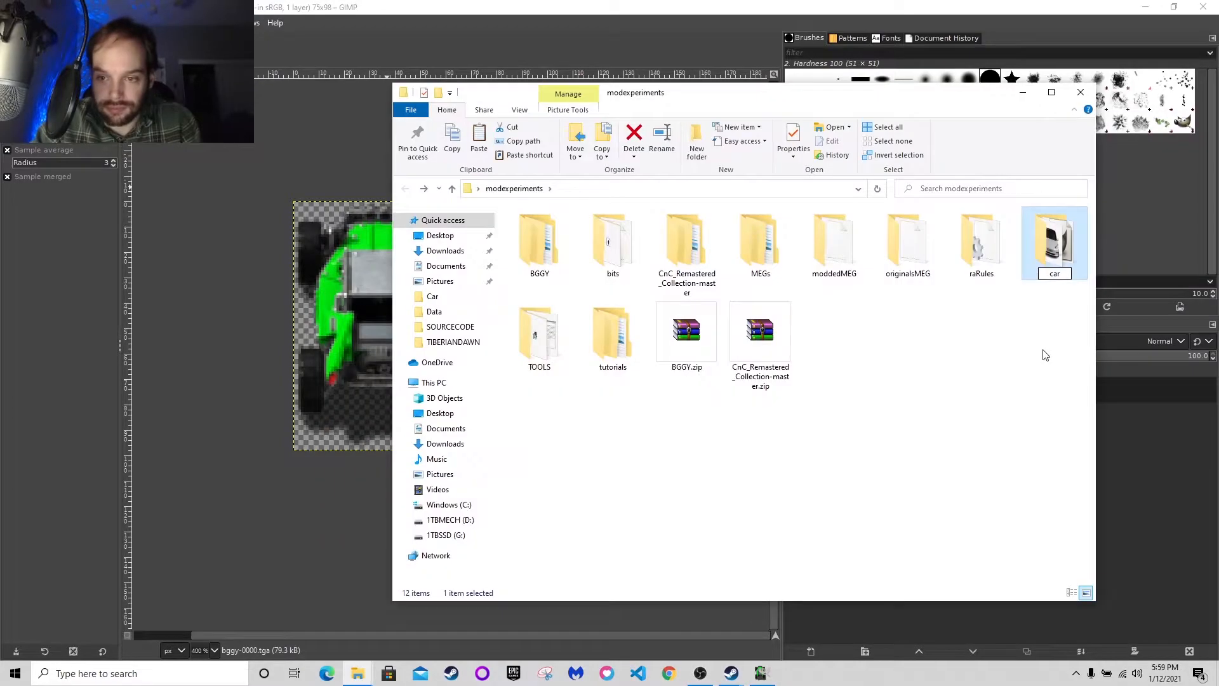
Open the car folder inside modexperiments and preview the car picture download (2).png
double_click(688, 249)
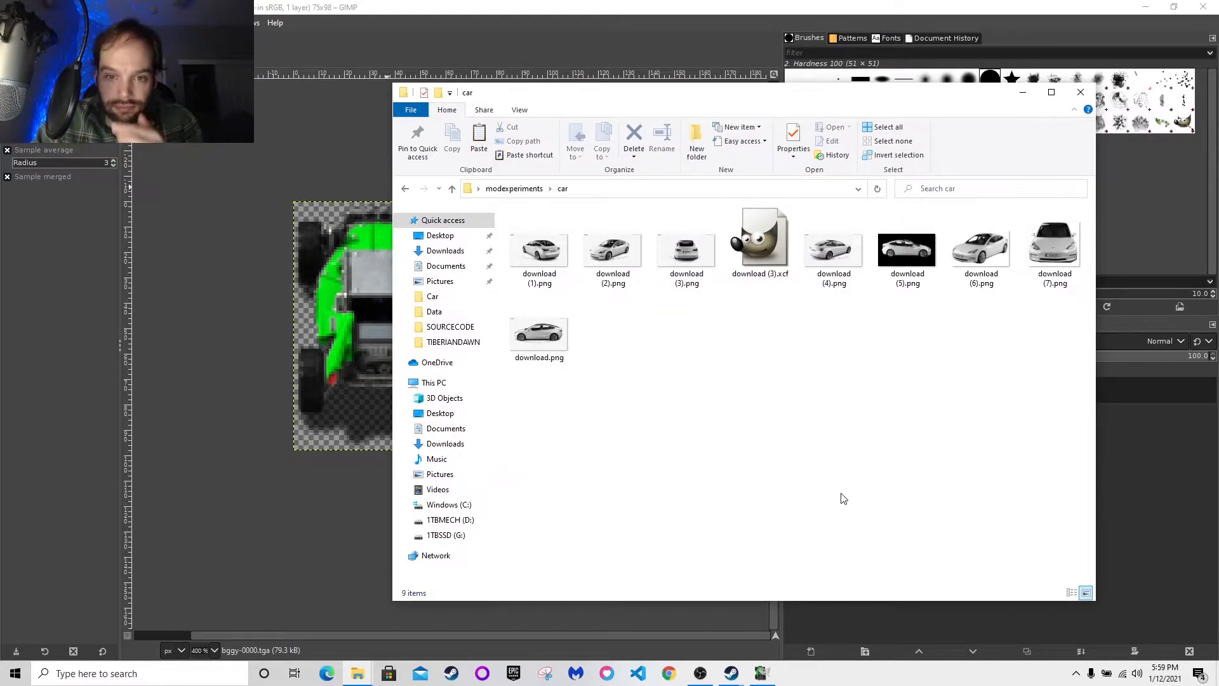
left_click(541, 254)
left_click(629, 270)
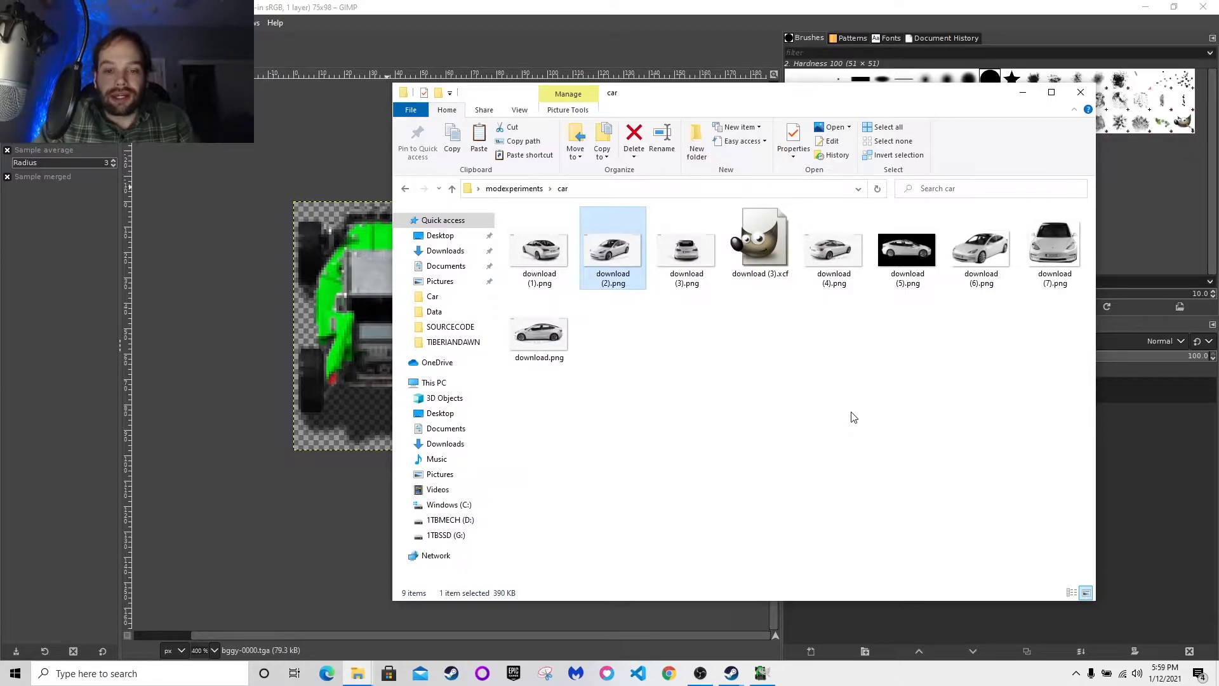
double_click(613, 251)
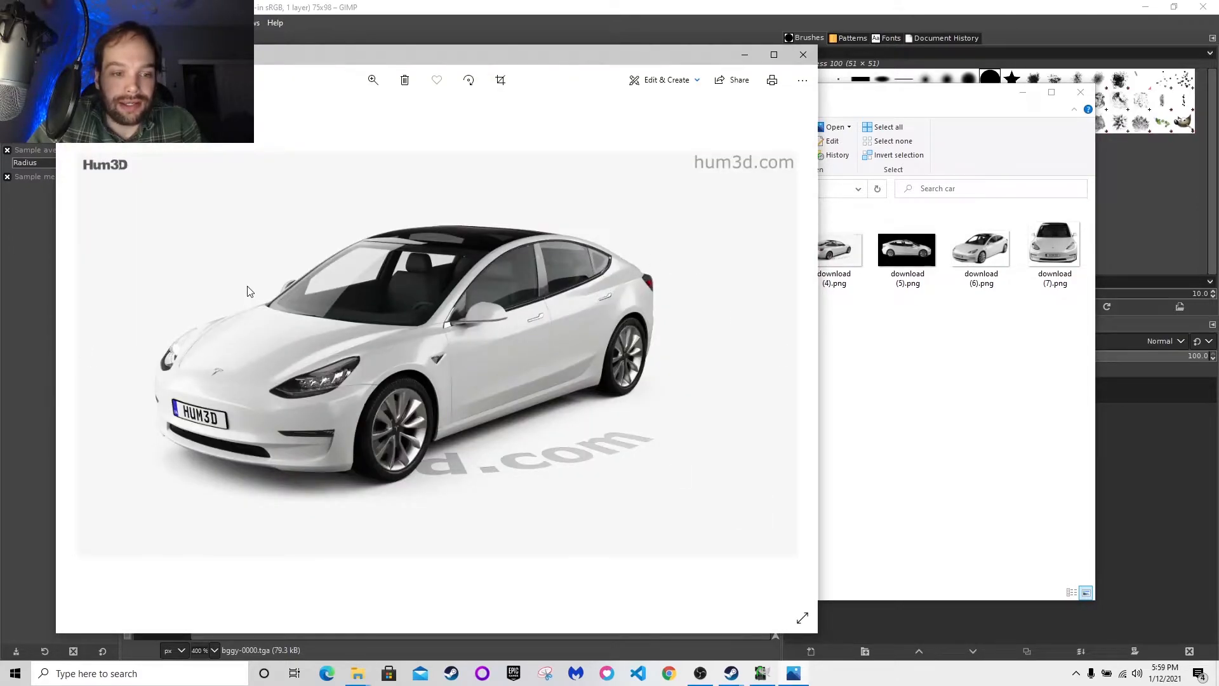
left_click(804, 55)
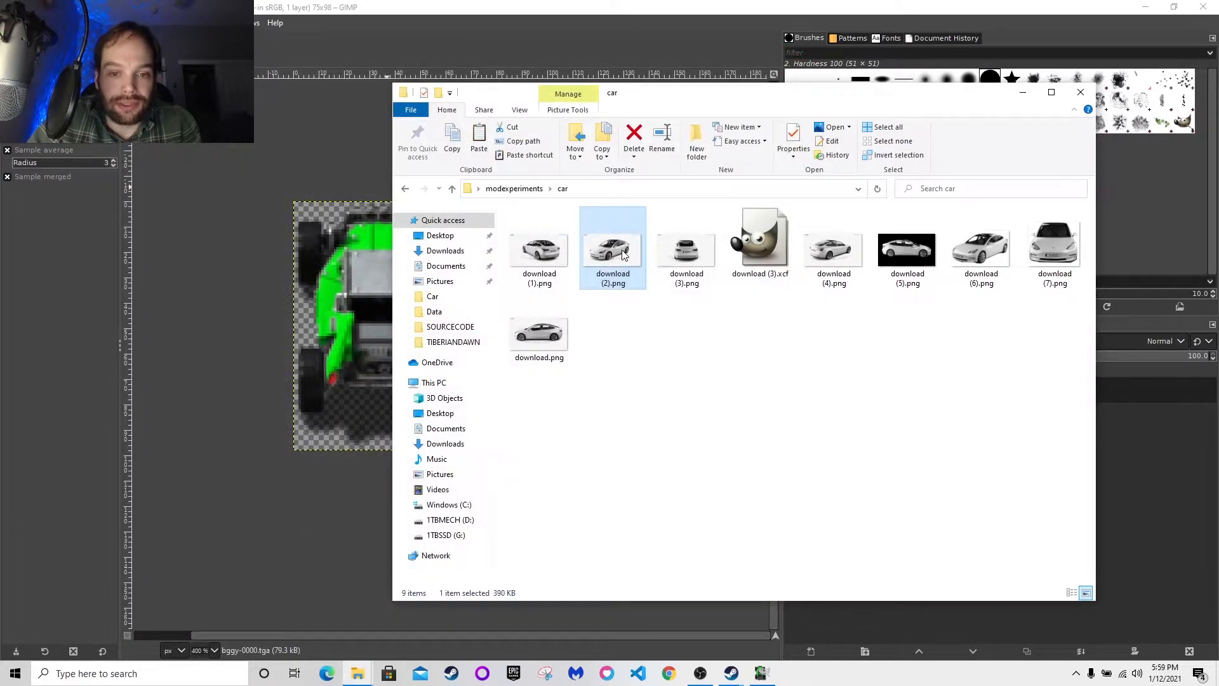
Open download (2).png in GIMP and move the folder window aside from the canvas
right_click(622, 254)
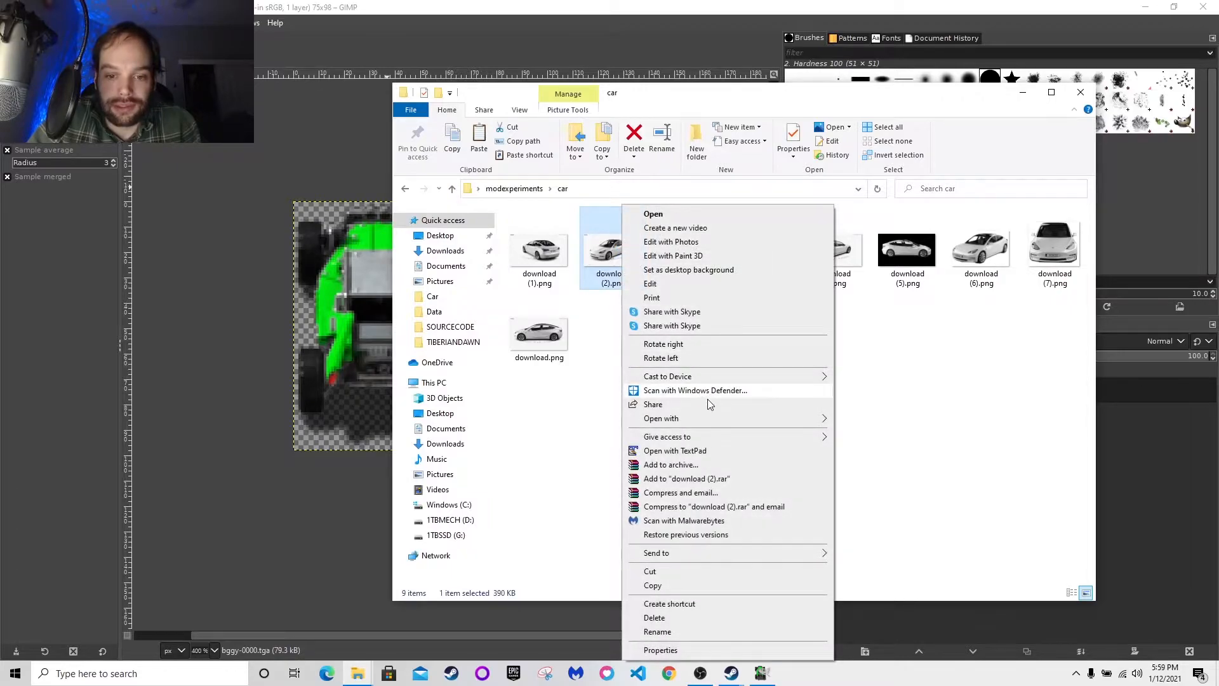
left_click(856, 421)
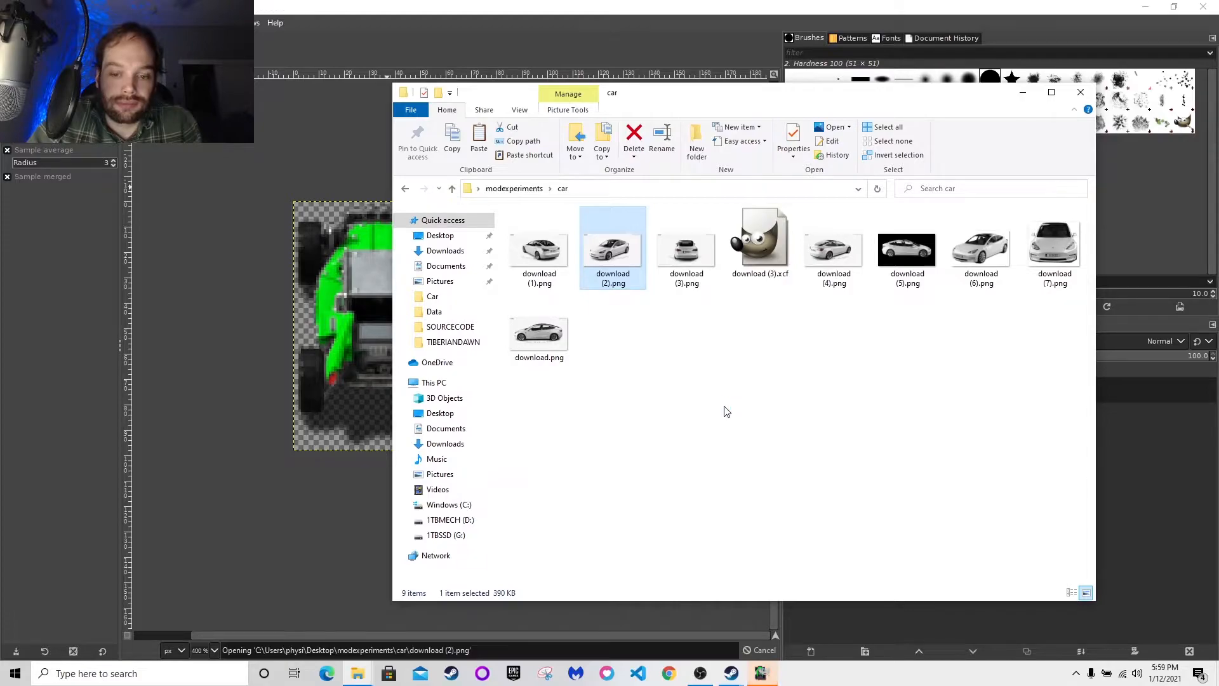
left_click_drag(503, 94, 909, 191)
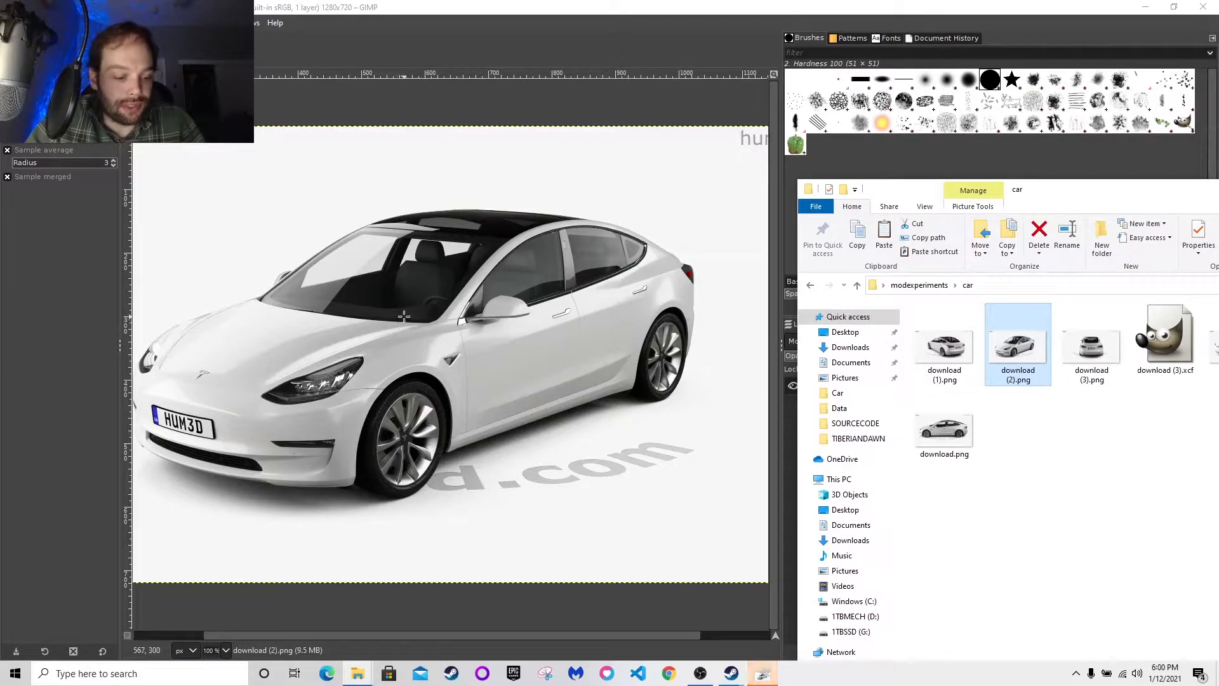
scroll(407, 267, "down", 1)
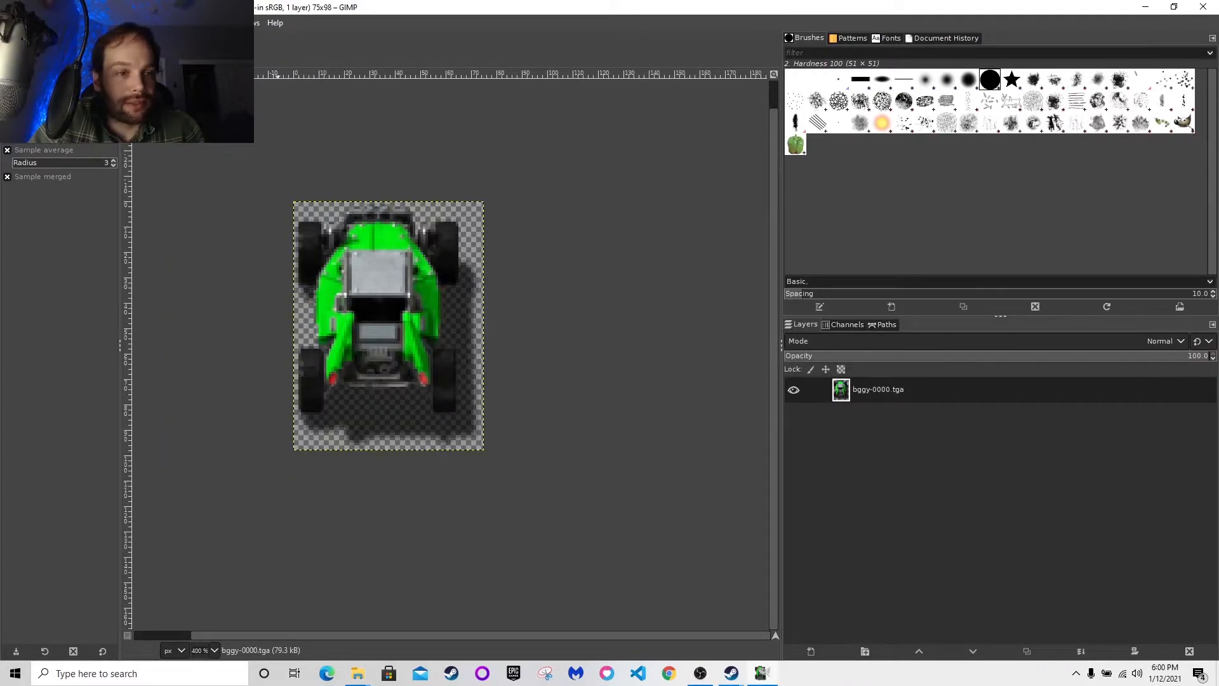
Open the Scale Image settings for bggy-0000.tga to check the sprite's pixel dimensions
left_click(104, 23)
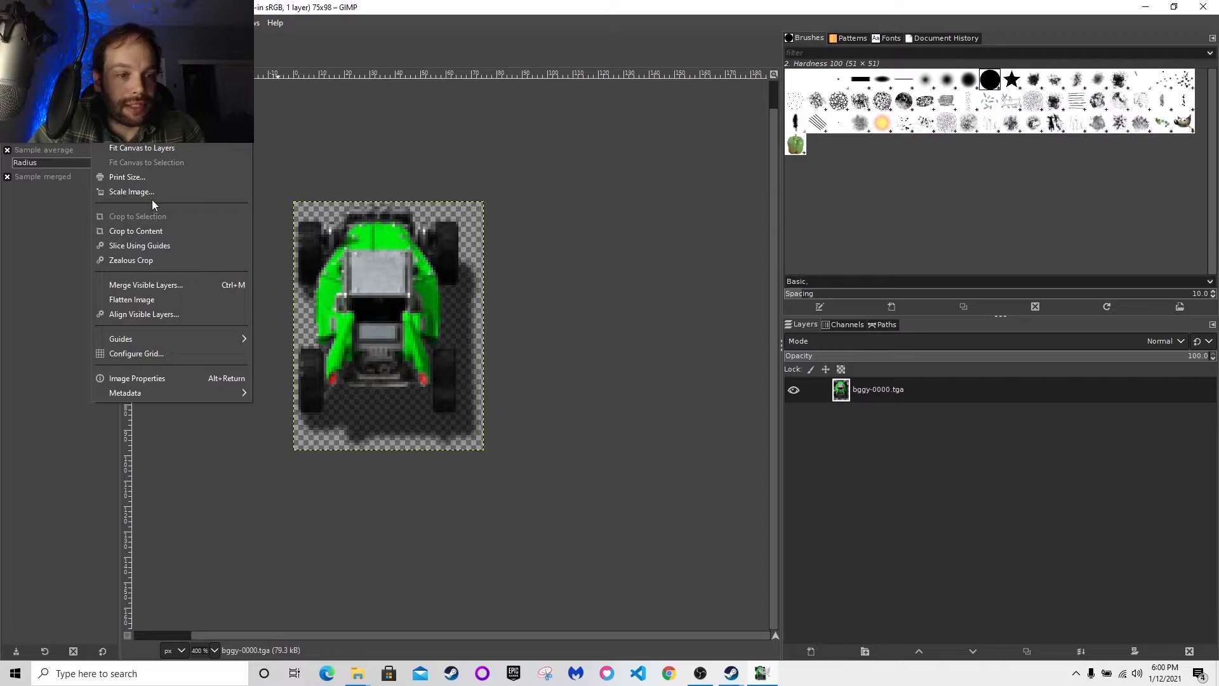
left_click(153, 193)
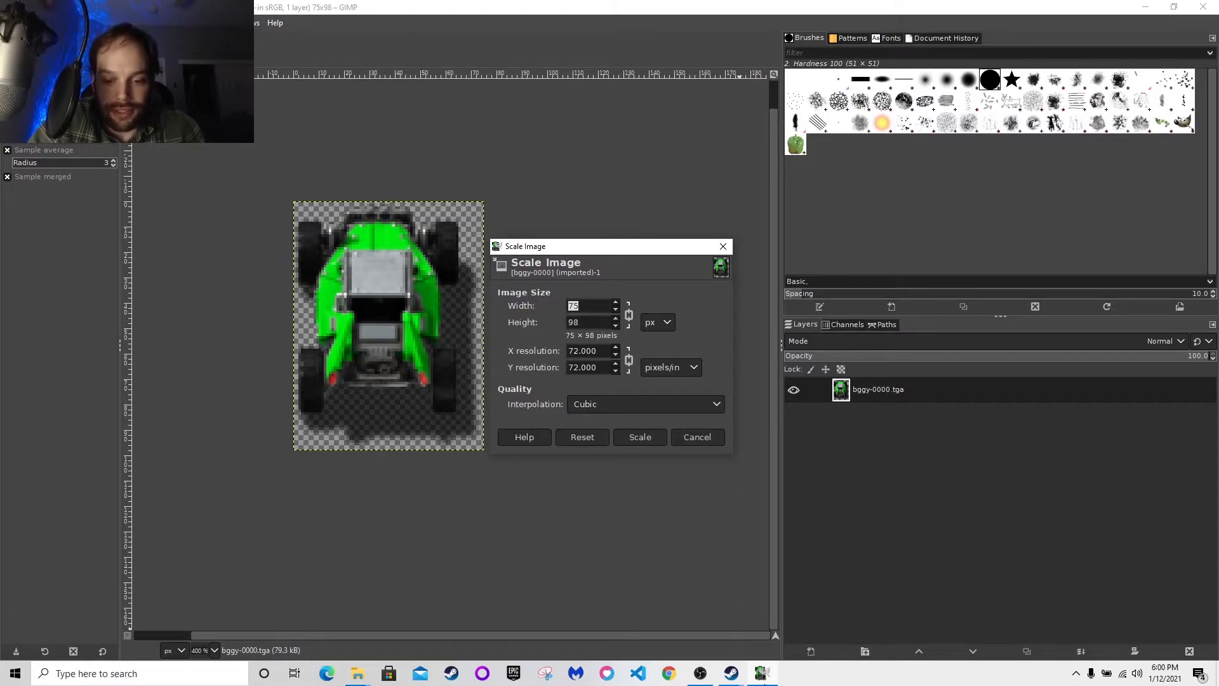
mouse_move(762, 678)
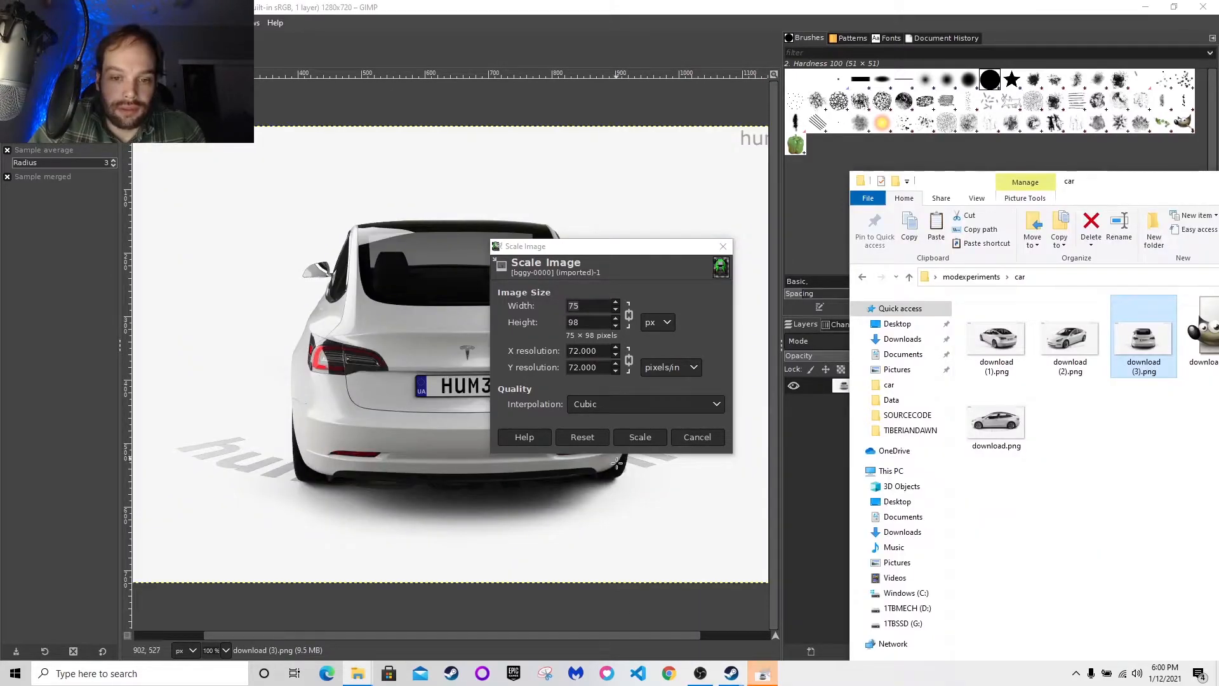
Close the Scale Image settings and compare the whole rear-view car picture with the bggy-0000.tga sprite
left_click(698, 438)
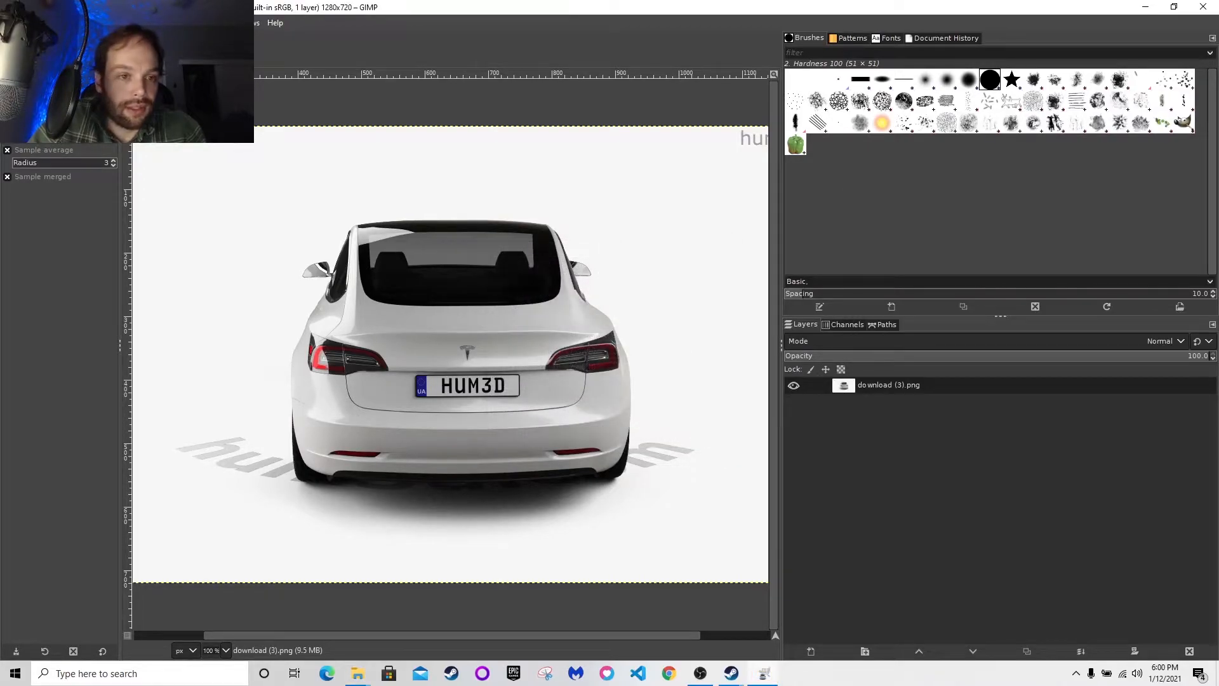
scroll(413, 278, "down", 1)
scroll(412, 277, "up", 1)
scroll(412, 277, "down", 1)
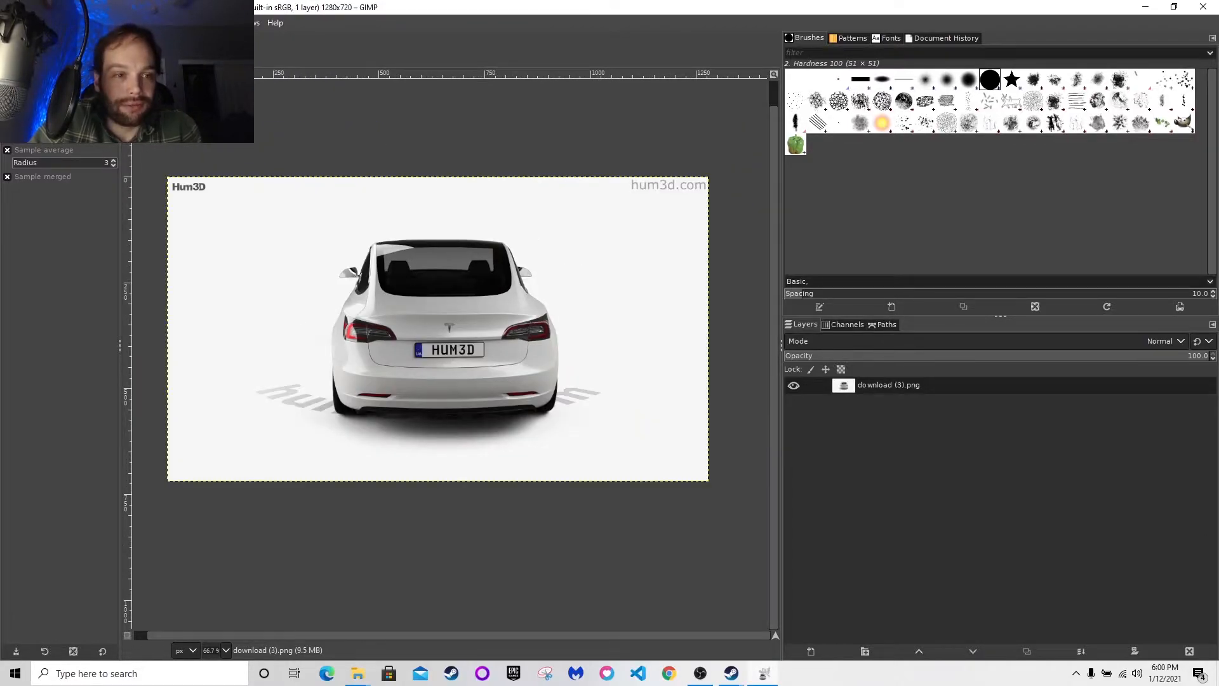
left_click(145, 50)
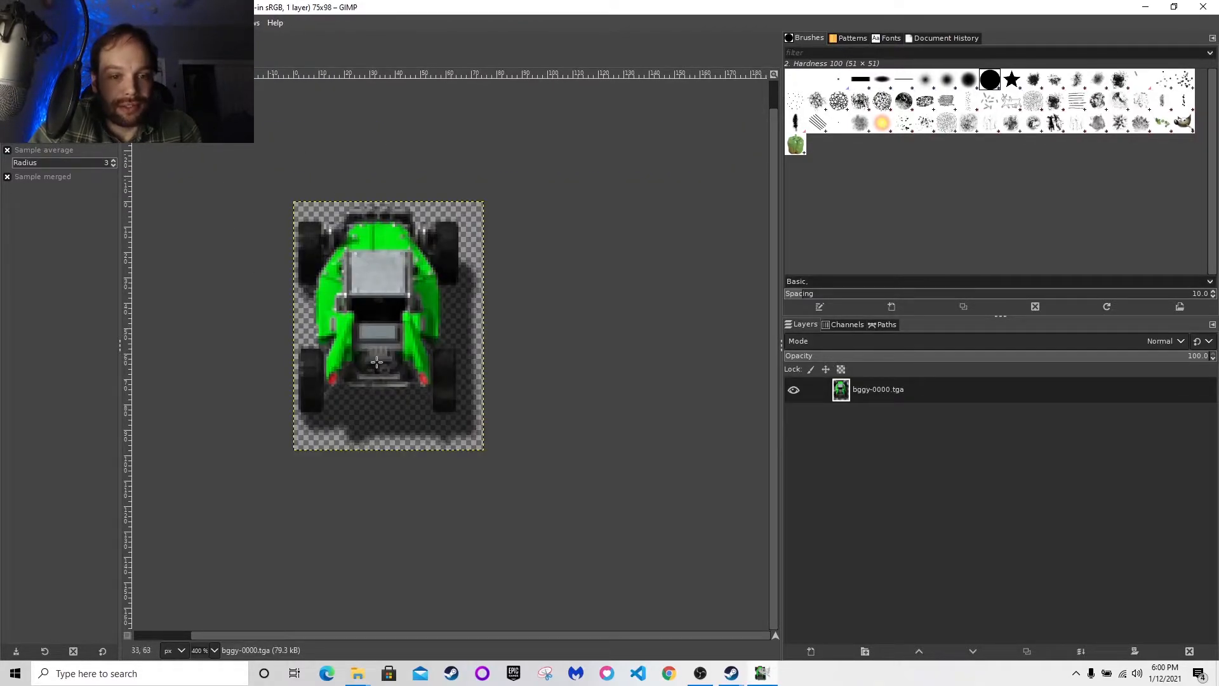
left_click(184, 50)
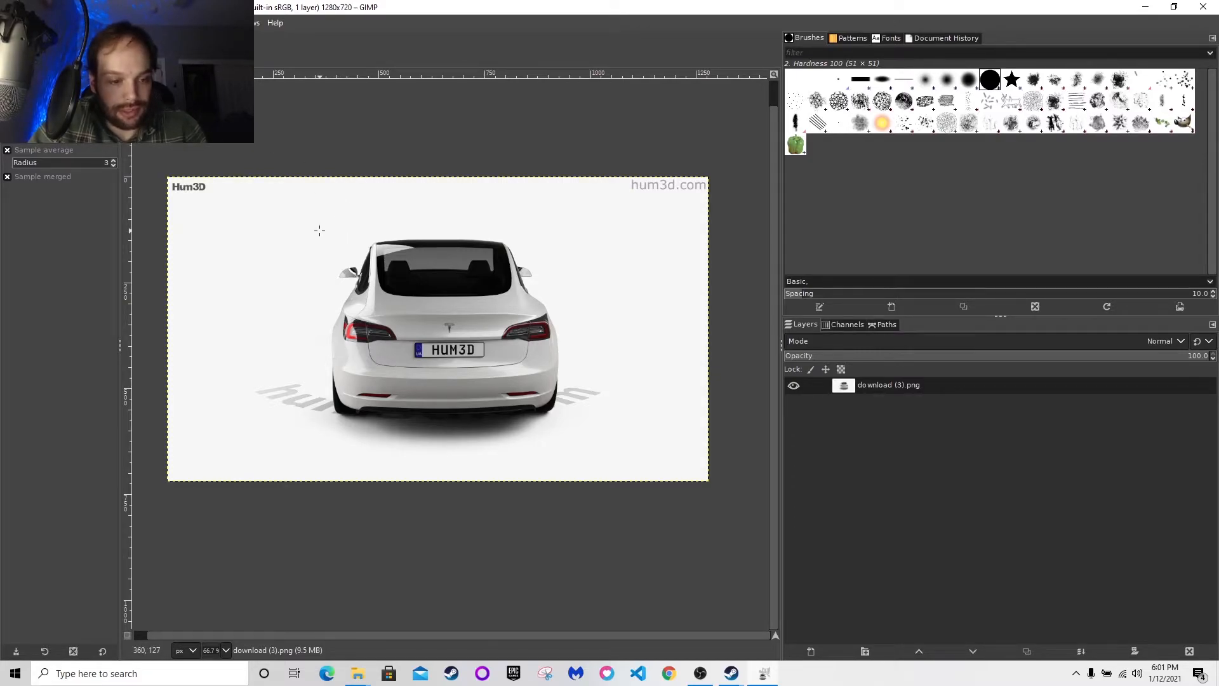
Crop download (3).png in successive passes tightly around the car's rear view, down to 564 × 441 px
key("shift+c")
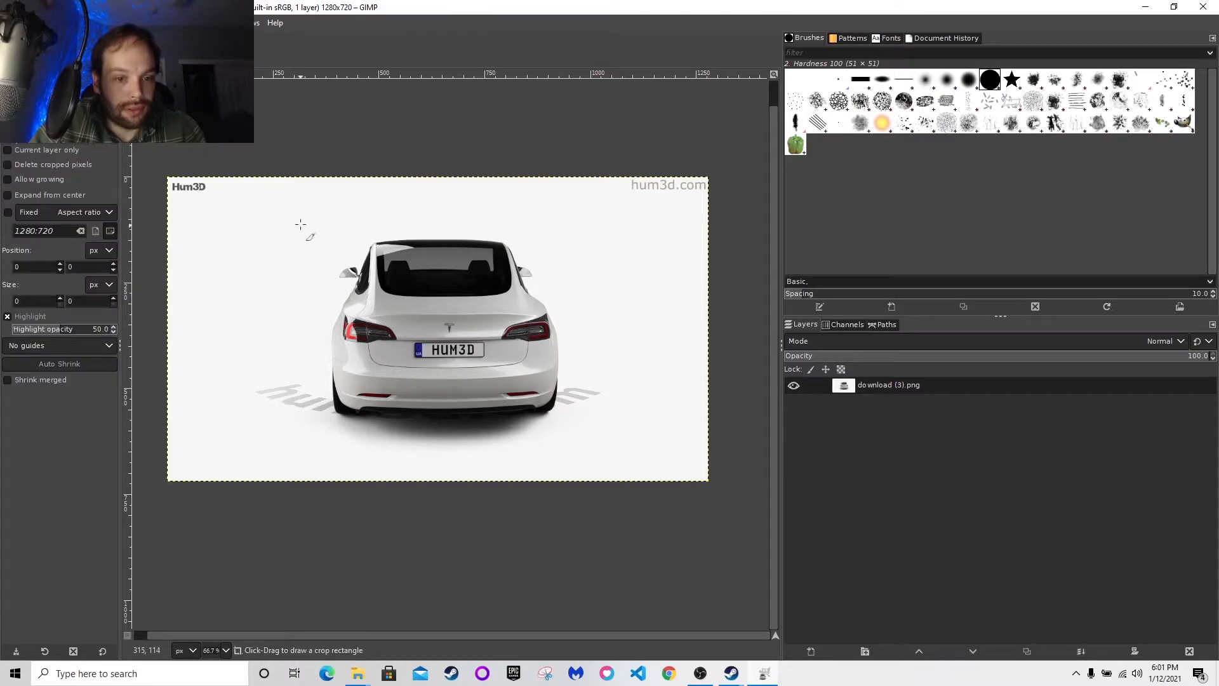
left_click_drag(286, 226, 588, 428)
key("Return")
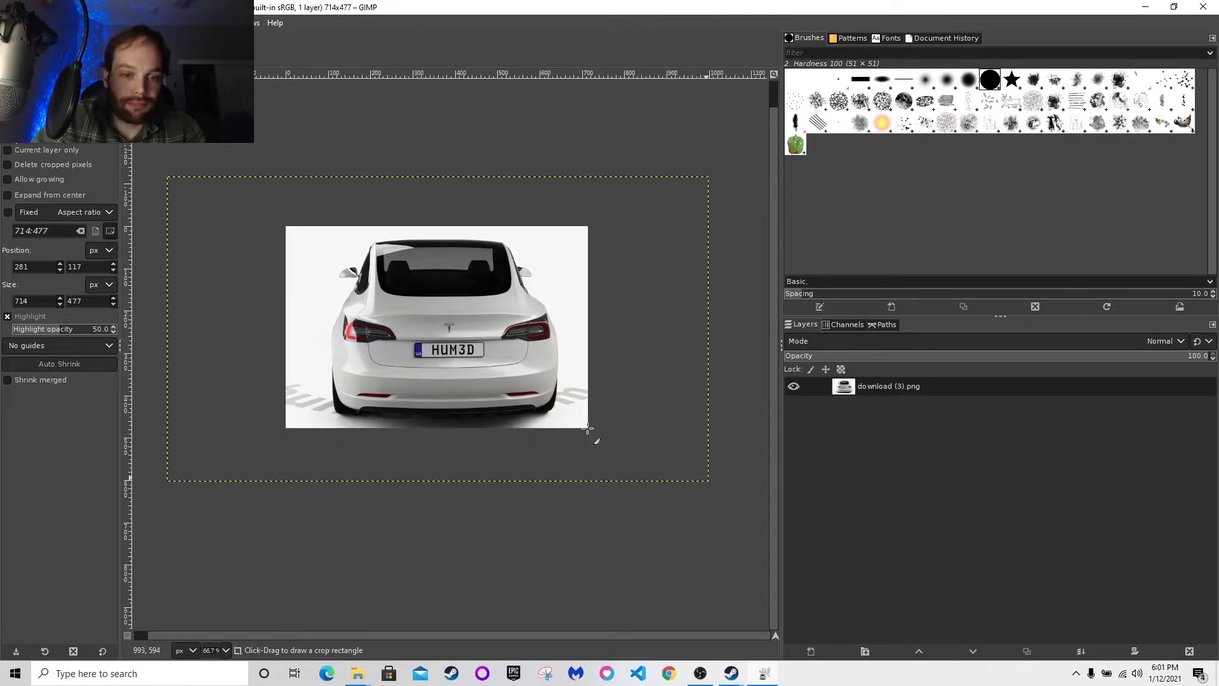
left_click_drag(304, 231, 581, 426)
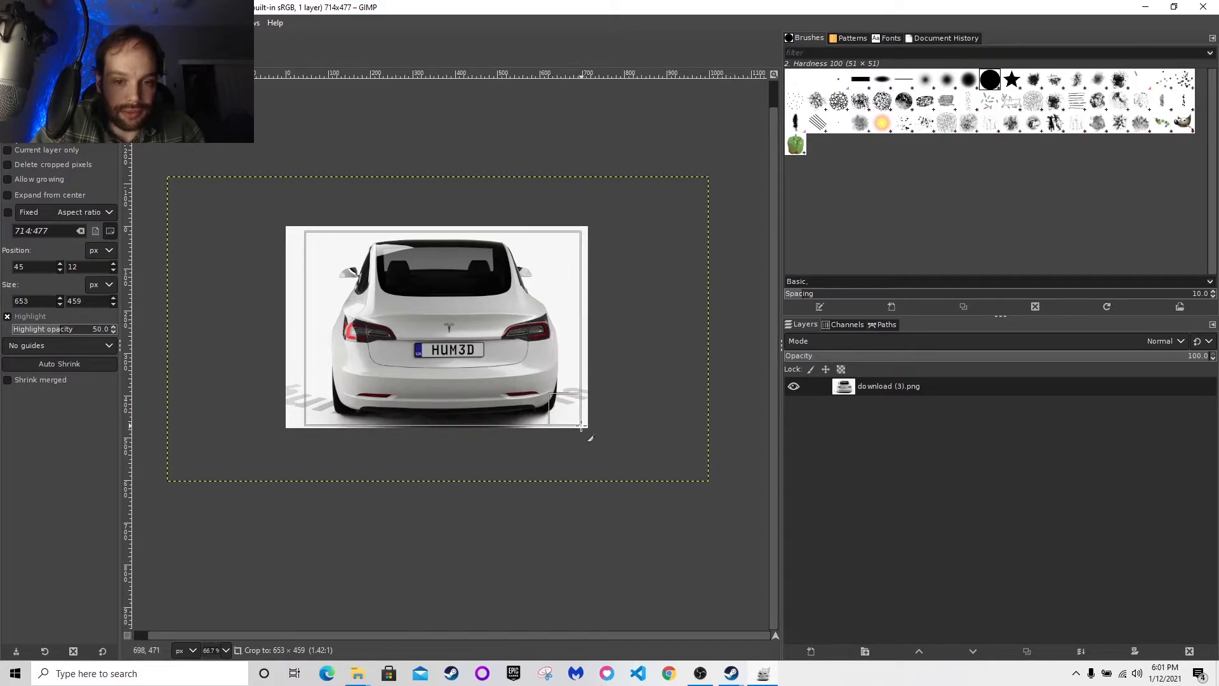
key("Return")
left_click_drag(327, 235, 566, 423)
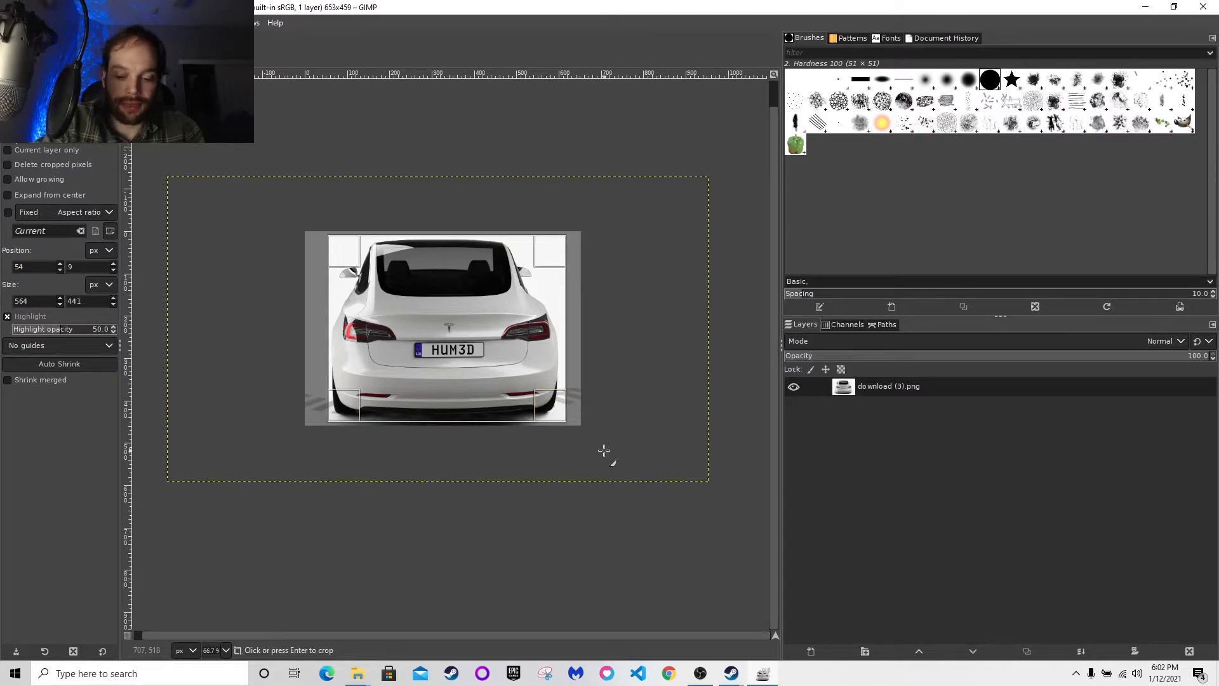
key("Return")
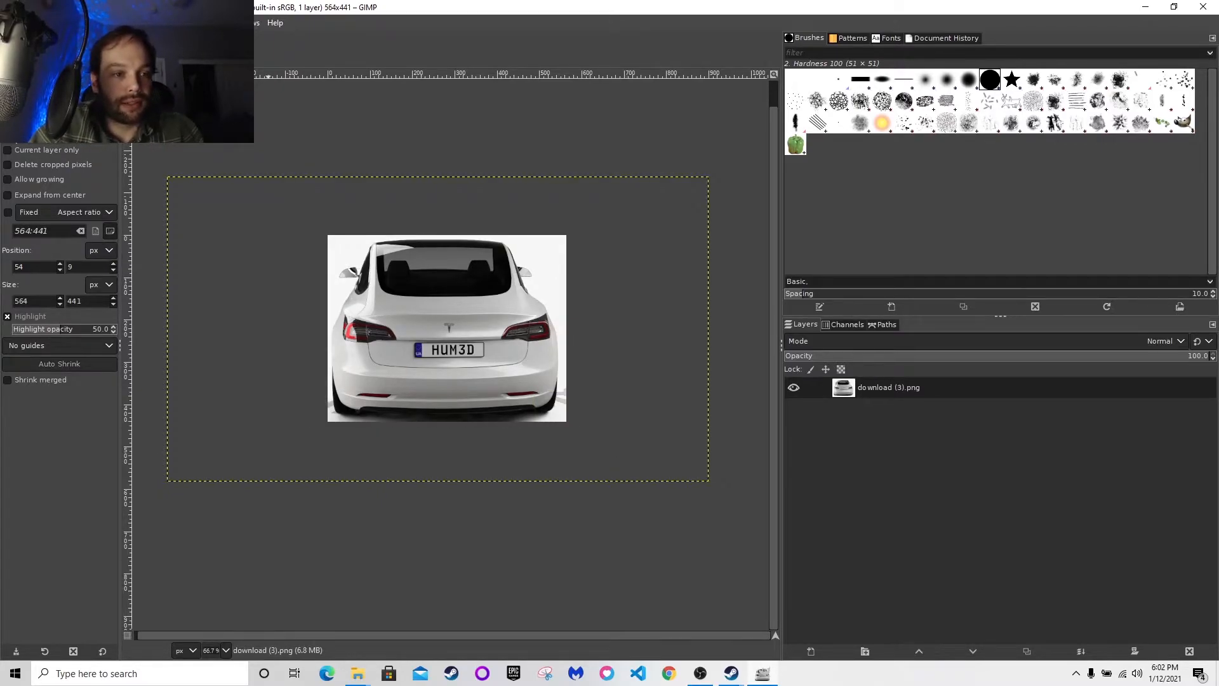
key("m")
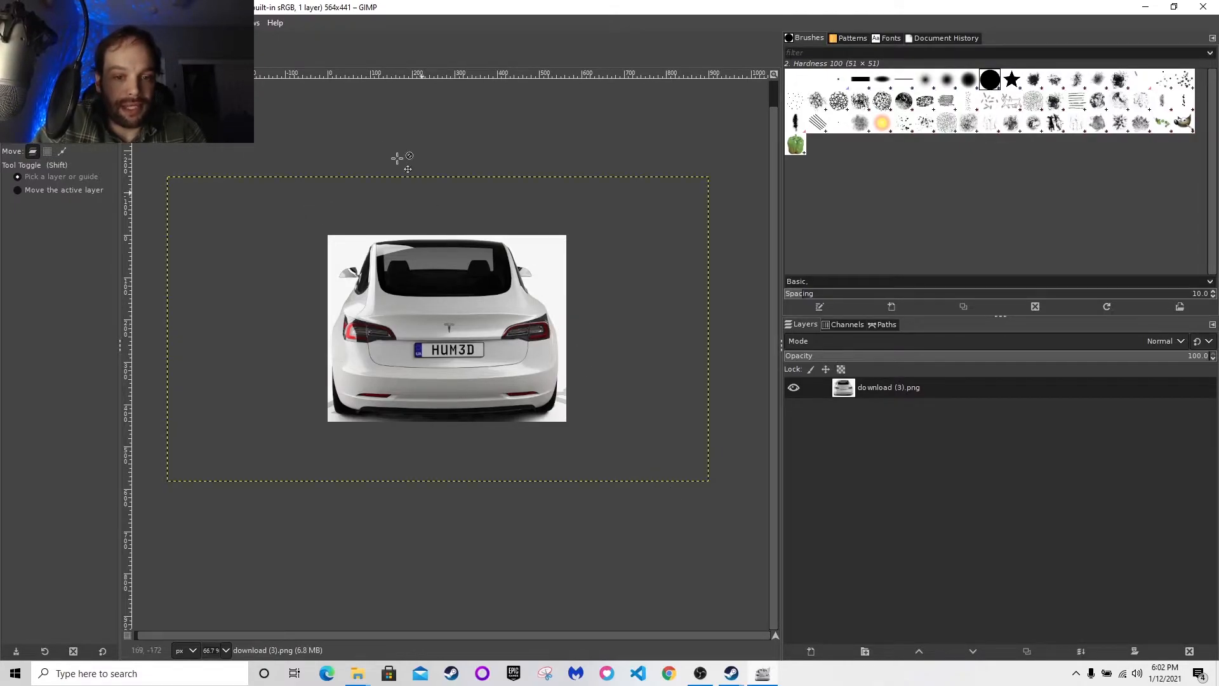
Check the pixel dimensions of bggy-0000.tga in the Scale Image settings and close them without scaling
left_click(147, 50)
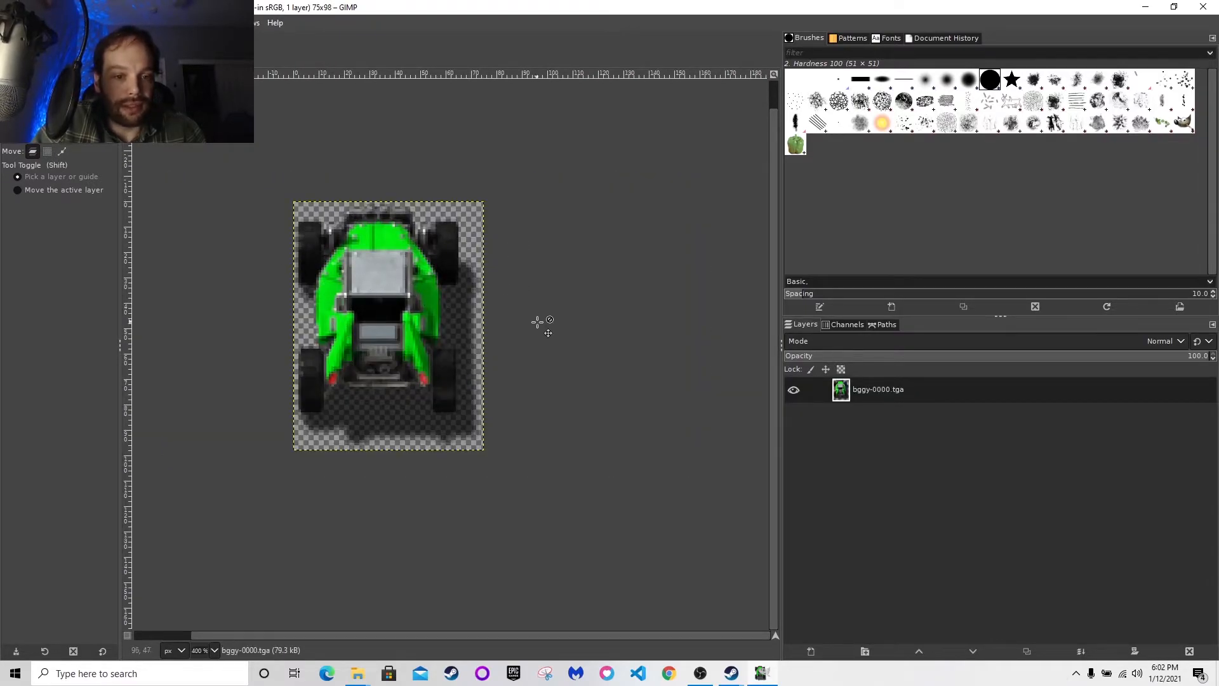
left_click(161, 23)
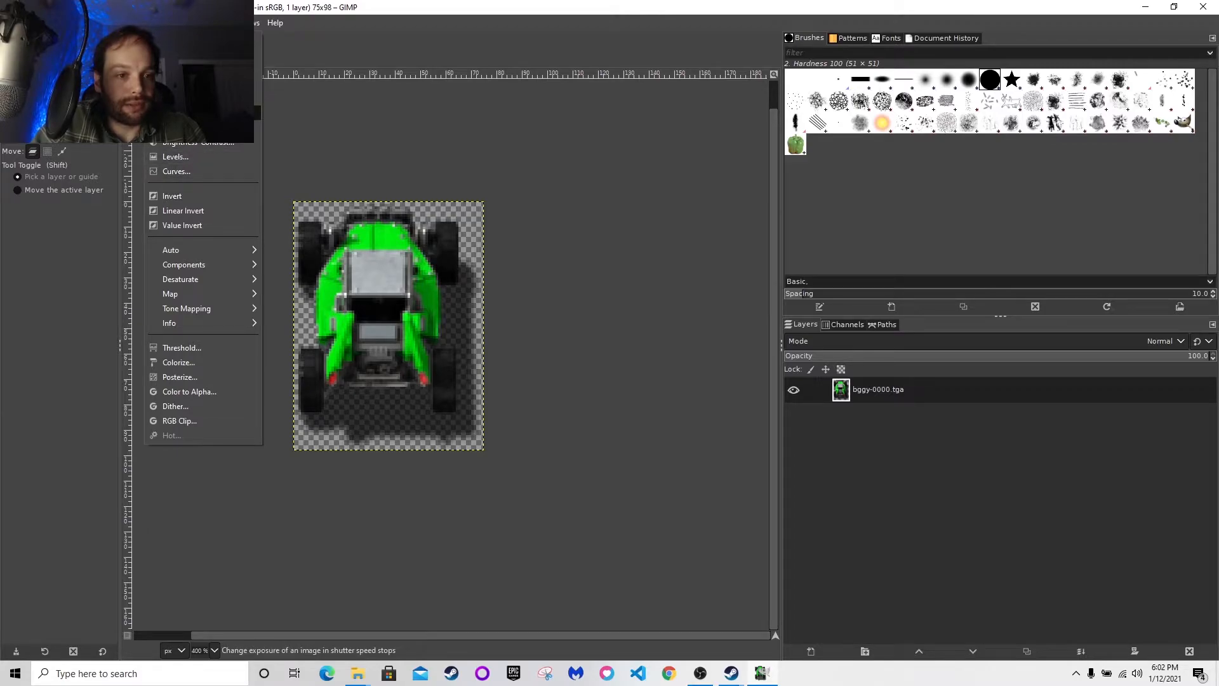
mouse_move(186, 23)
mouse_move(231, 23)
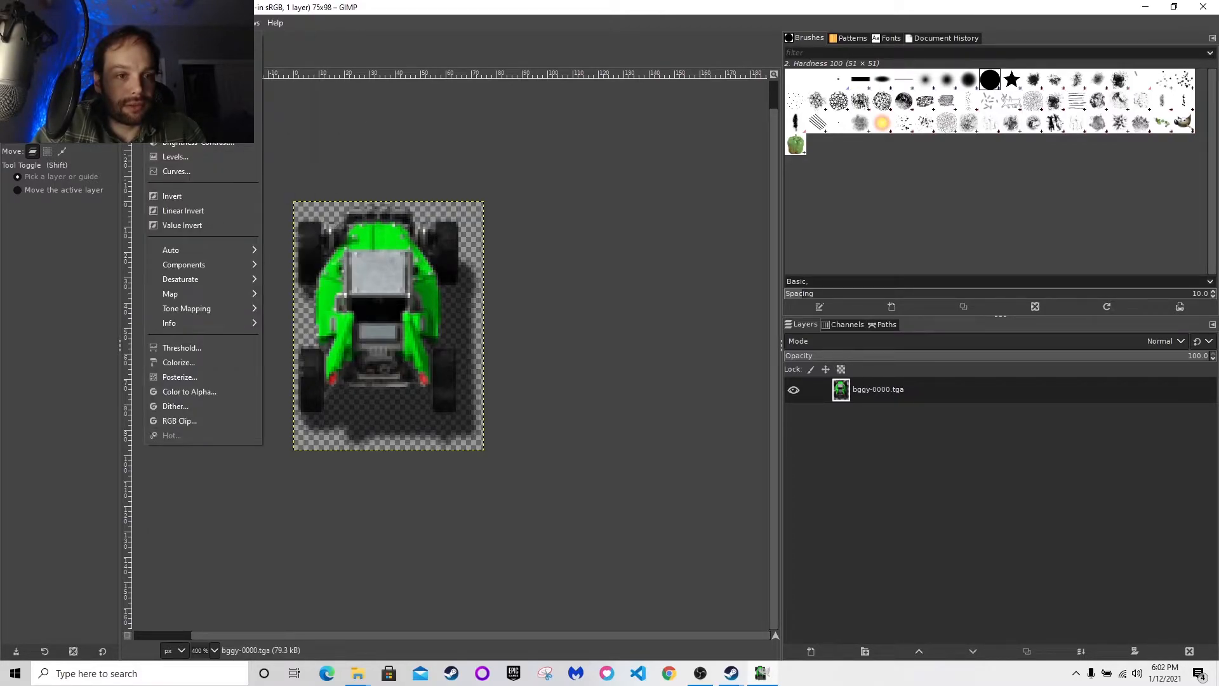
mouse_move(112, 23)
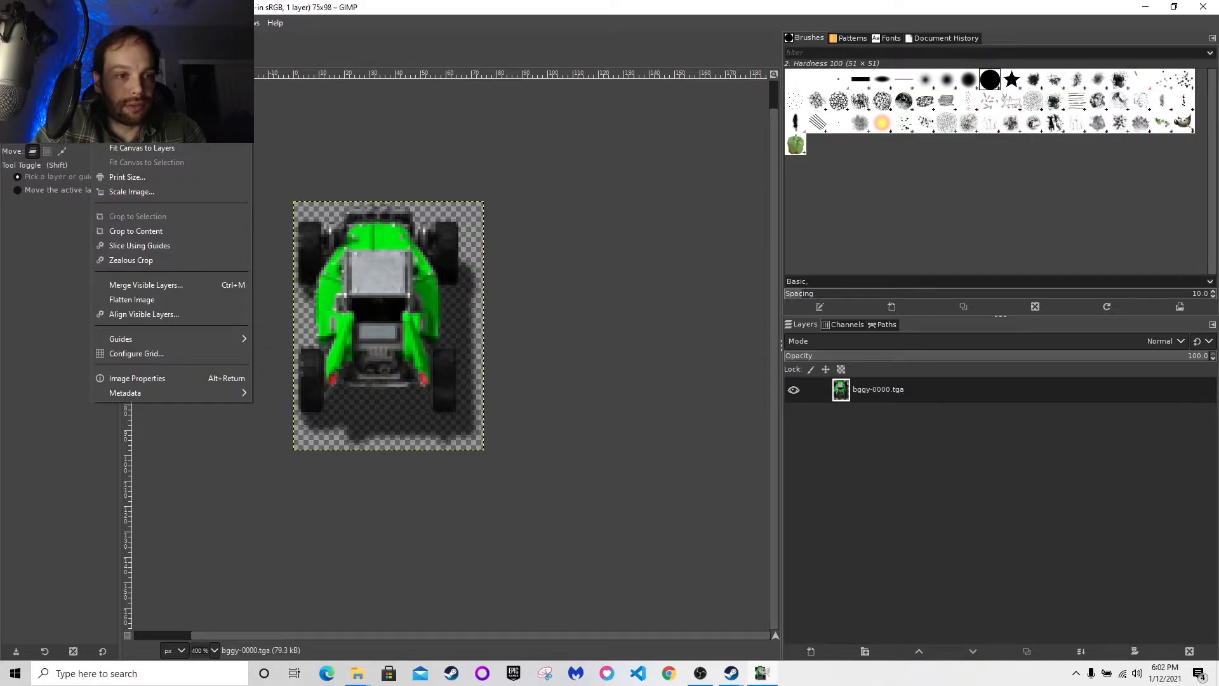
left_click(143, 189)
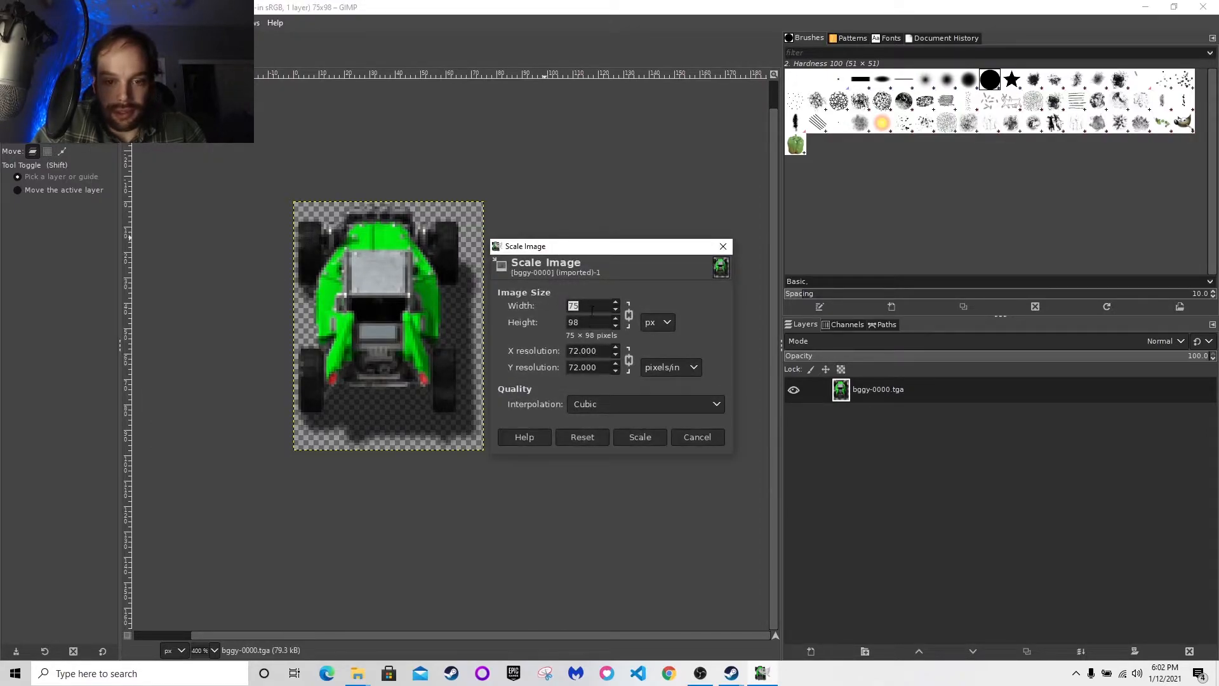
left_click(698, 436)
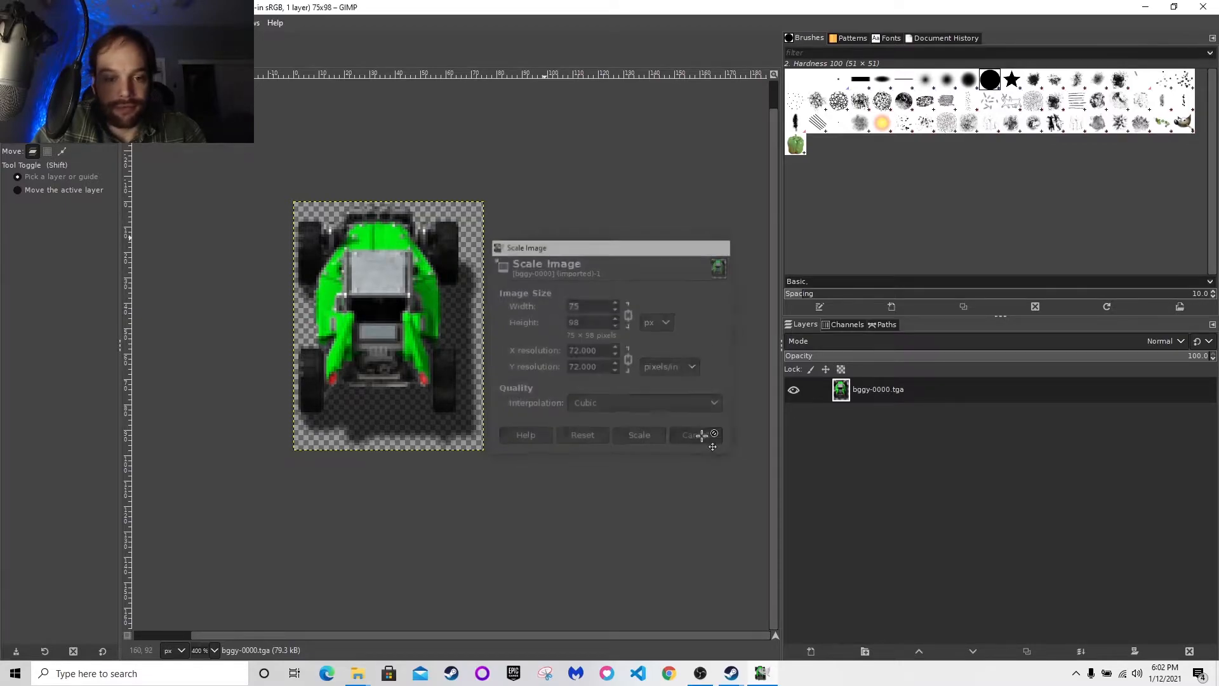
Scale the cropped download (3).png to 75 × 59 px using cubic interpolation
key("alt+Tab")
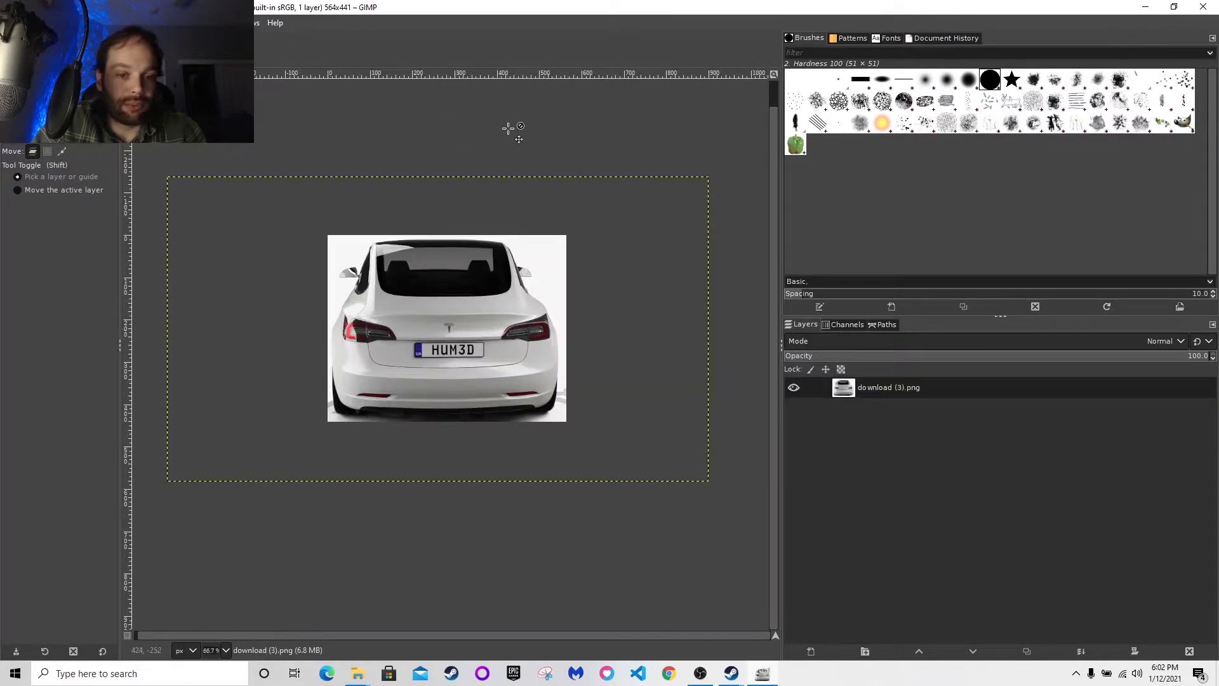
left_click(134, 22)
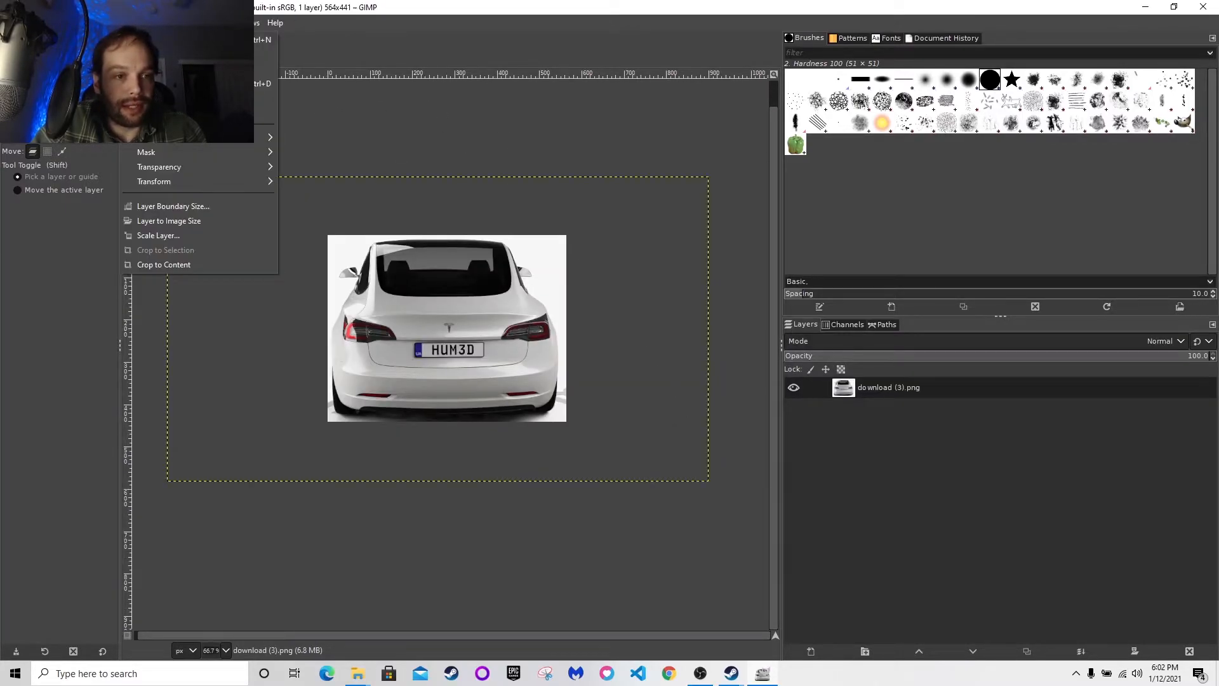
mouse_move(106, 22)
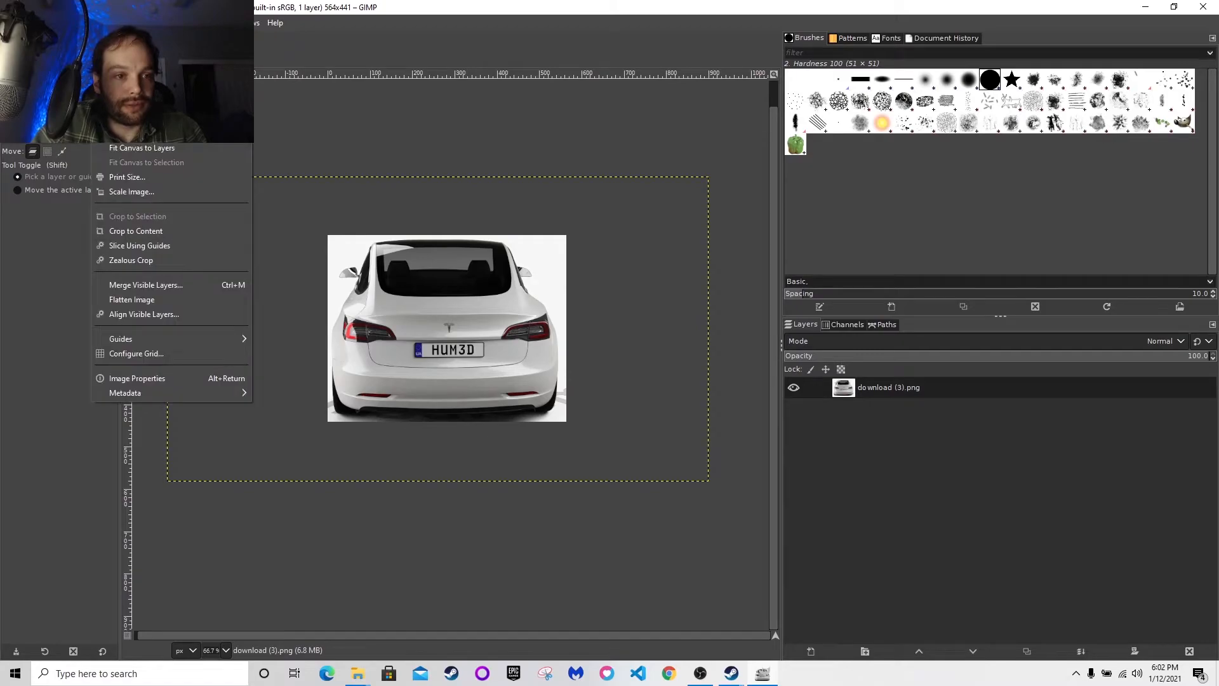
left_click(132, 193)
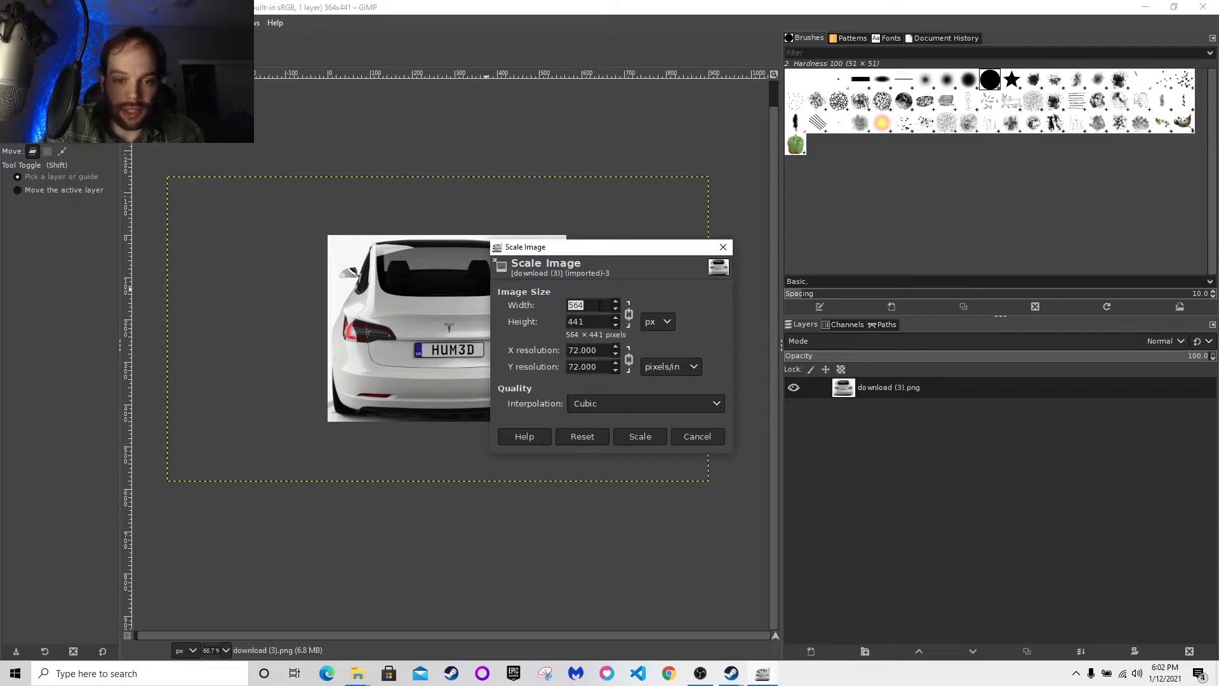
type("75")
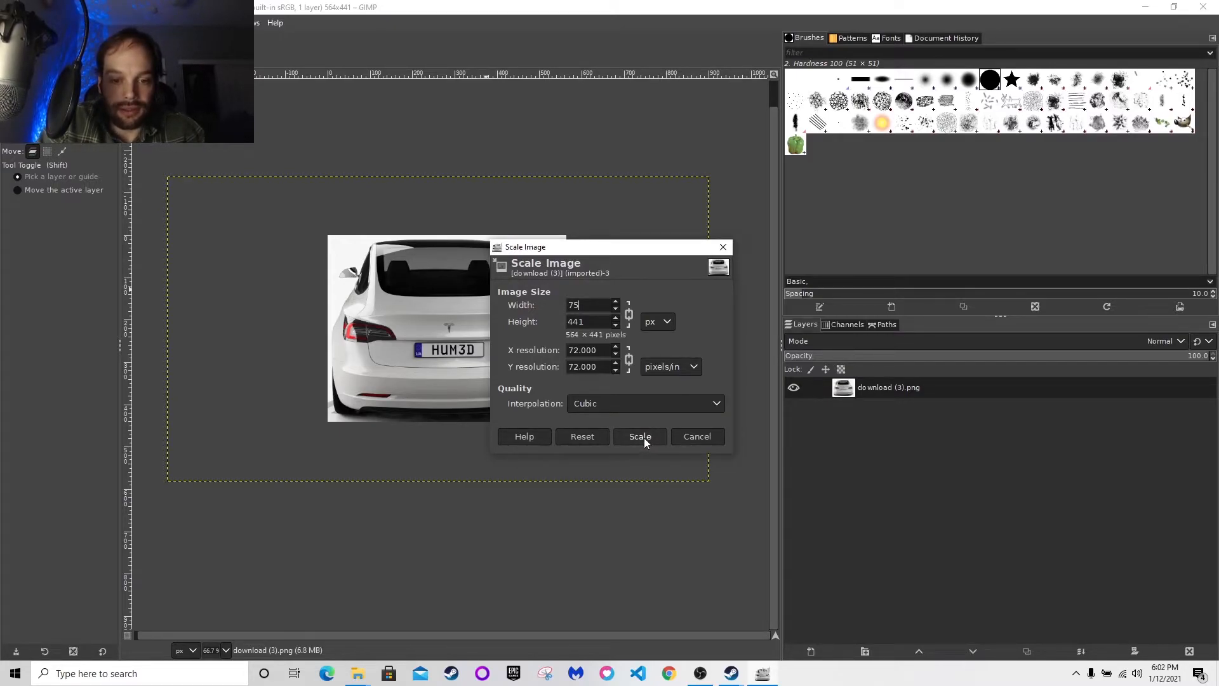
left_click(630, 316)
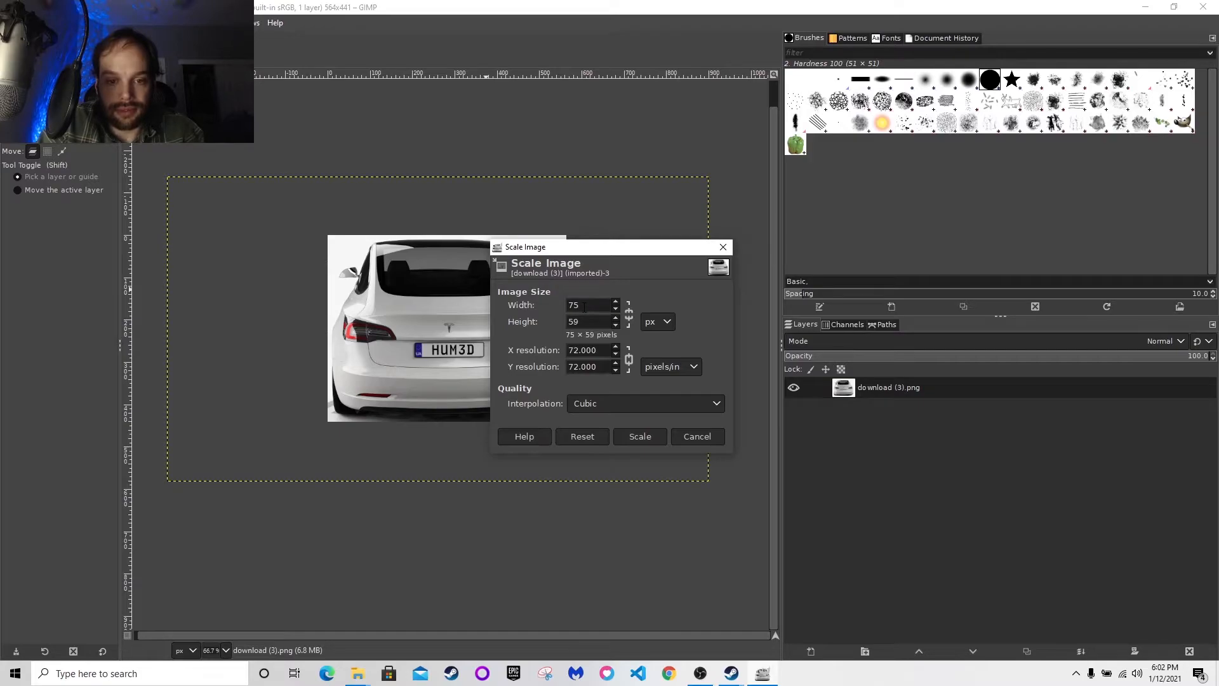
left_click(642, 435)
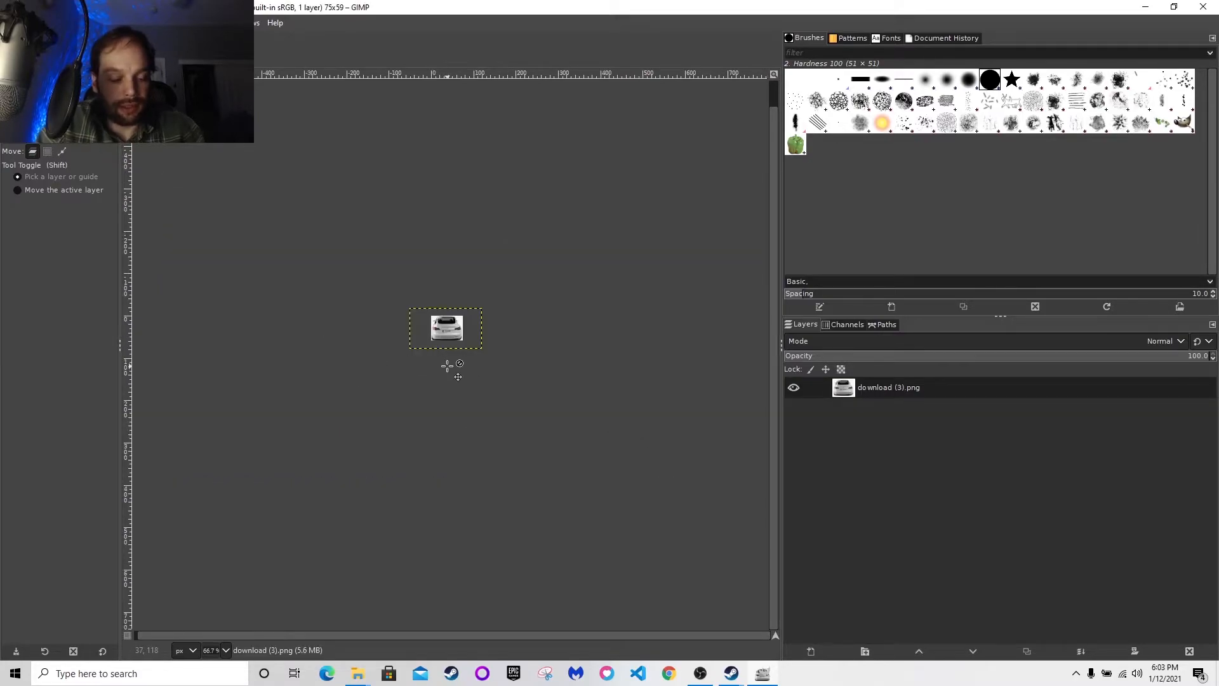
Select the white background around the scaled-down car with Fuzzy Select and delete it to transparency
scroll(446, 335, "up", 3)
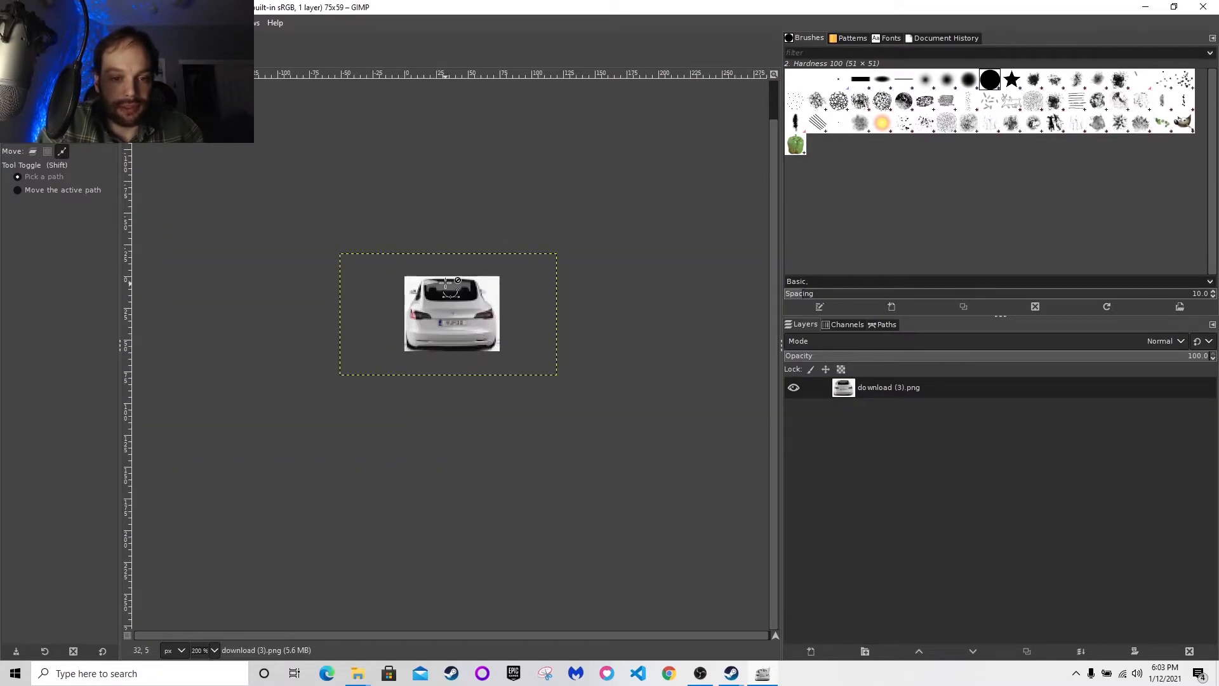
scroll(446, 283, "up", 3)
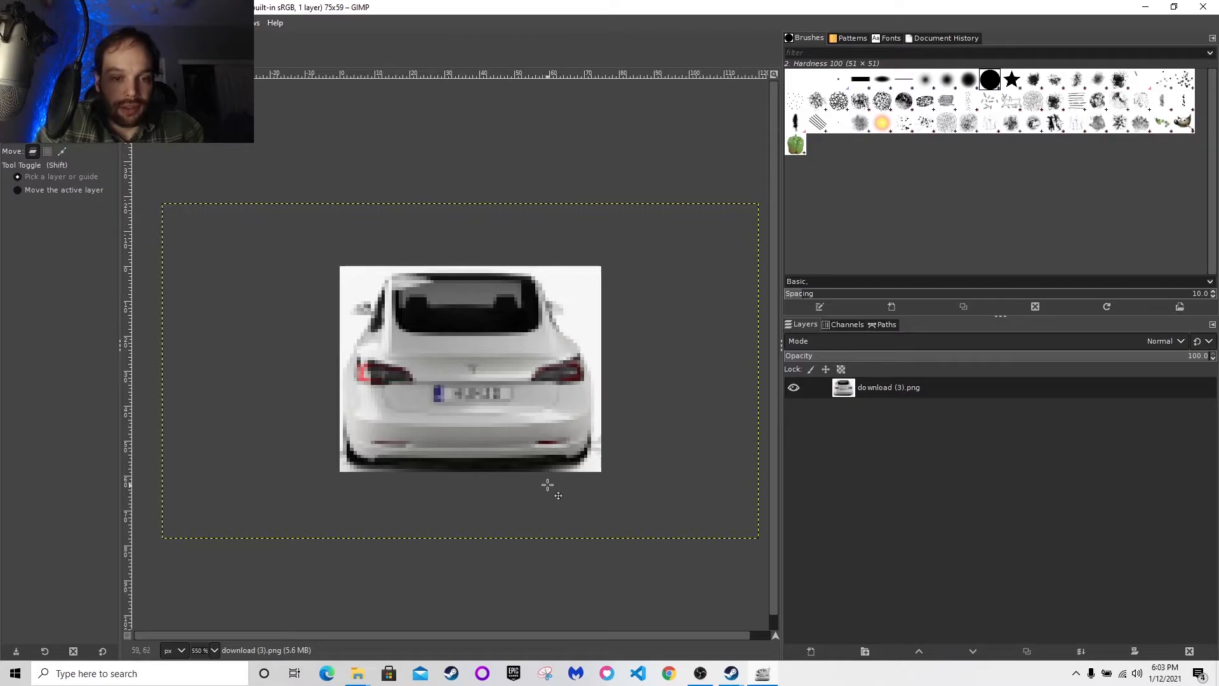
scroll(509, 367, "down", 1)
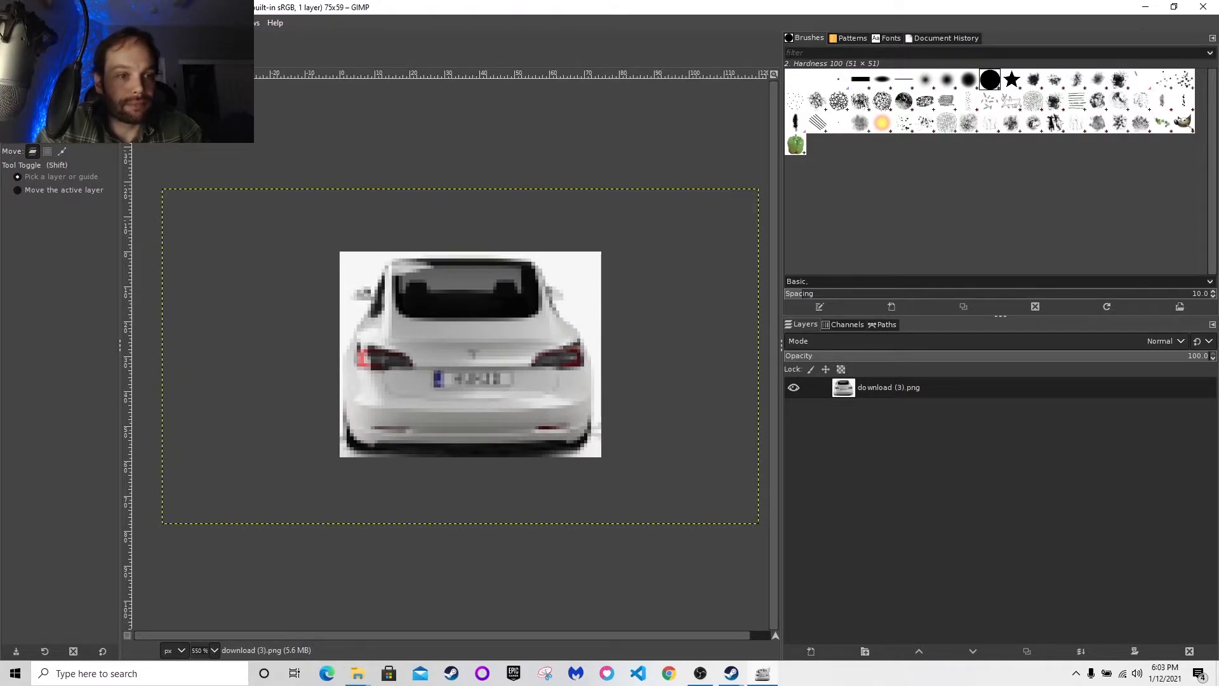
key("u")
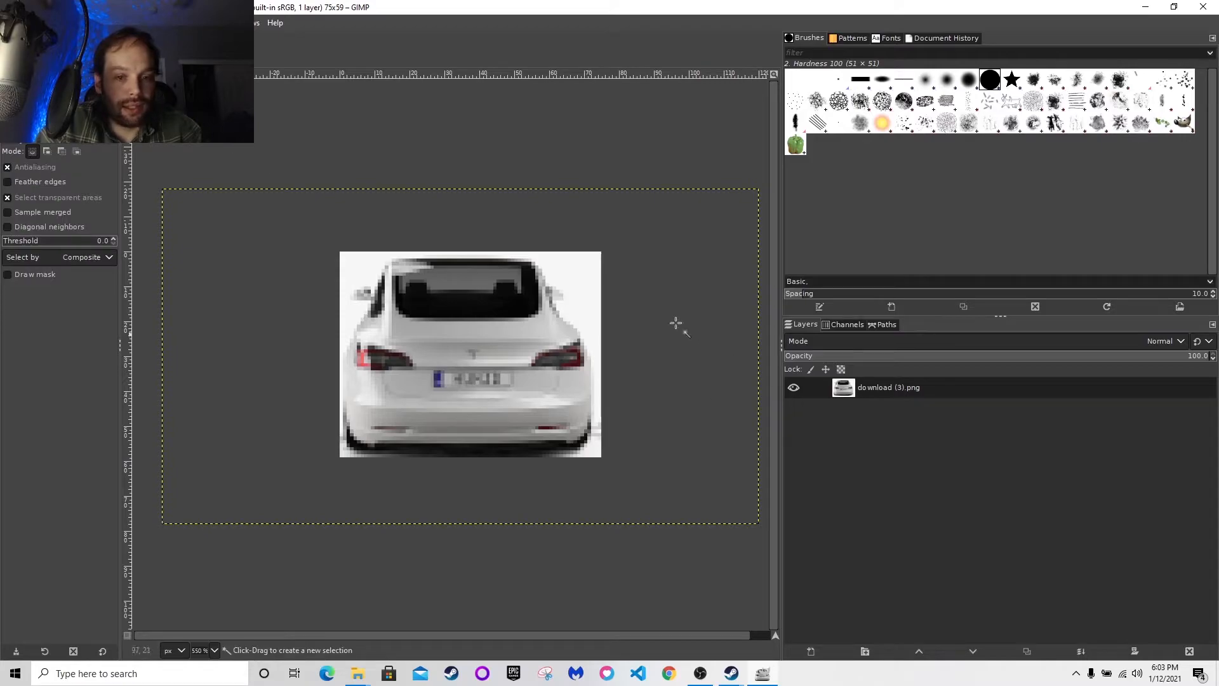
left_click(583, 274)
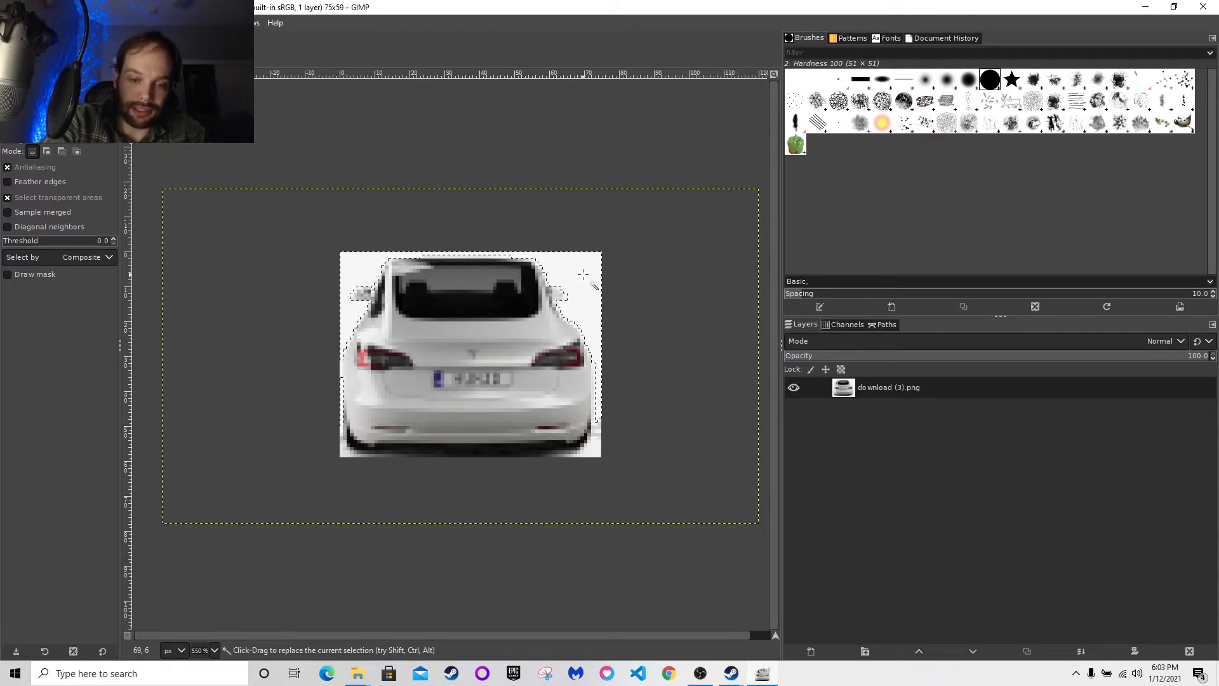
key("Delete")
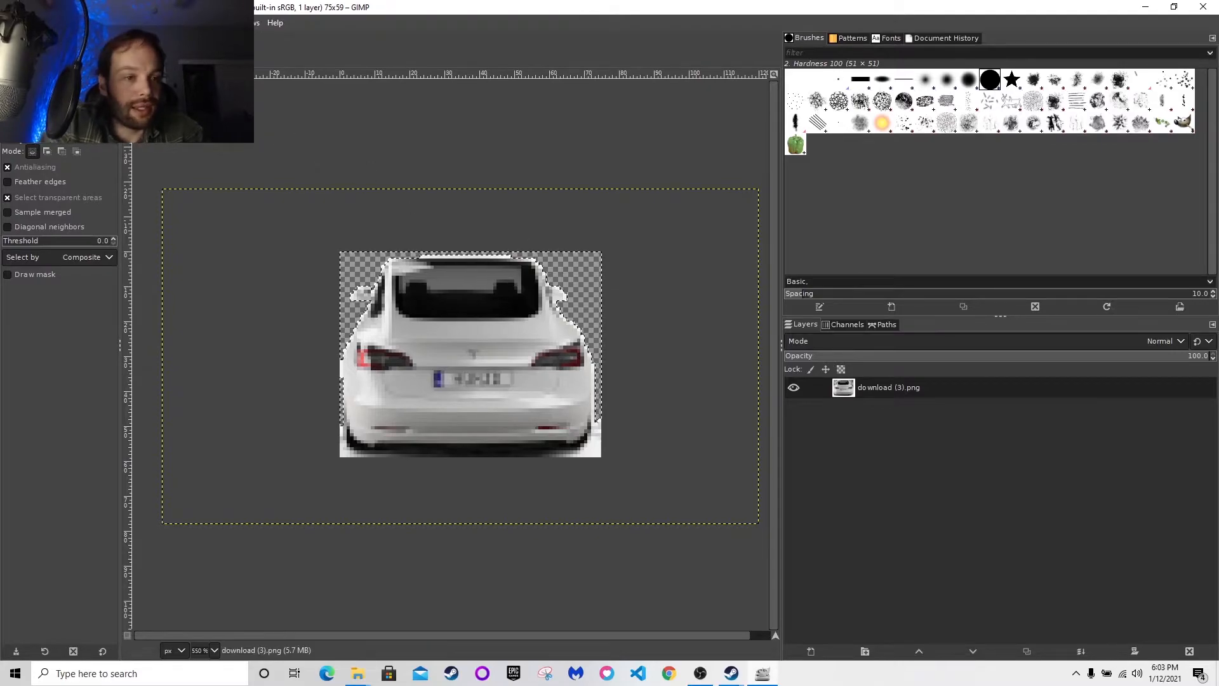
Clear the current selection around the scaled-down car
key("f")
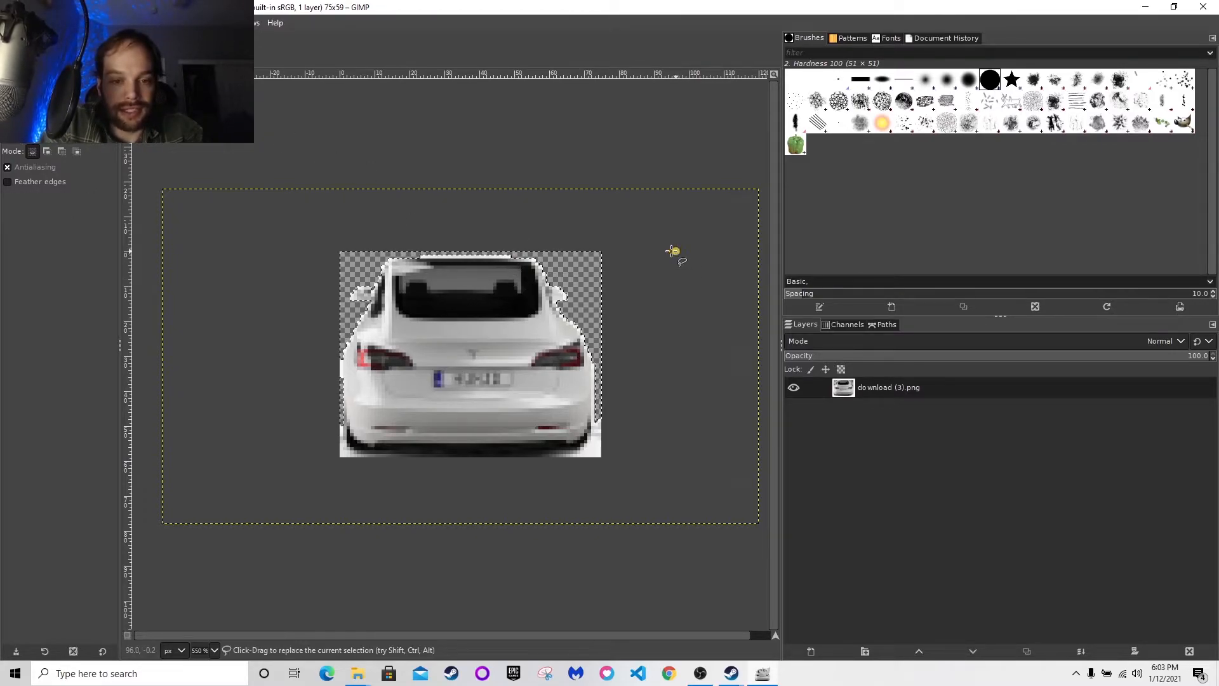
key("r")
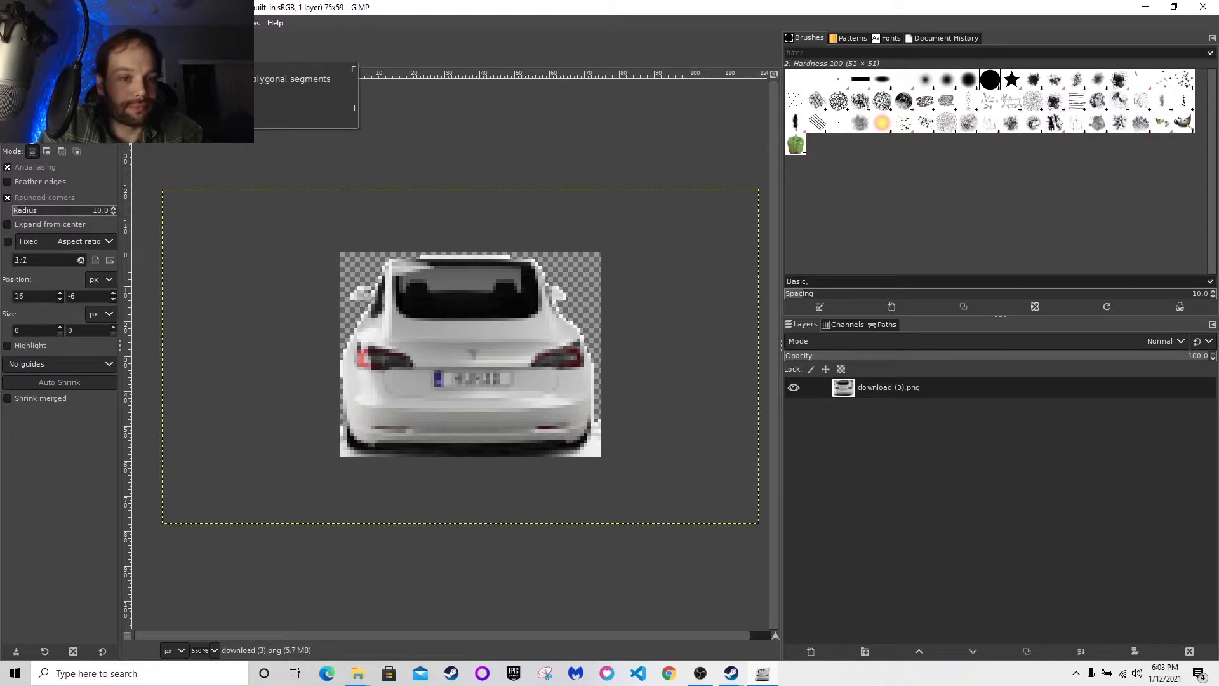
left_click(53, 23)
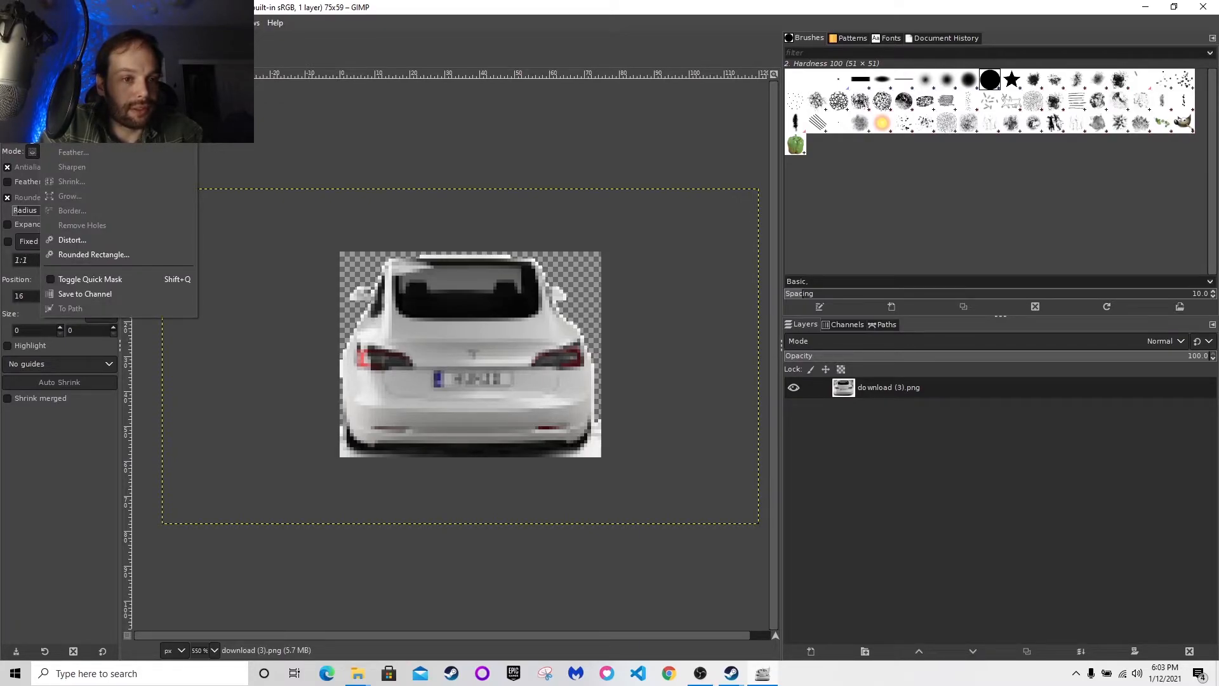
left_click(227, 101)
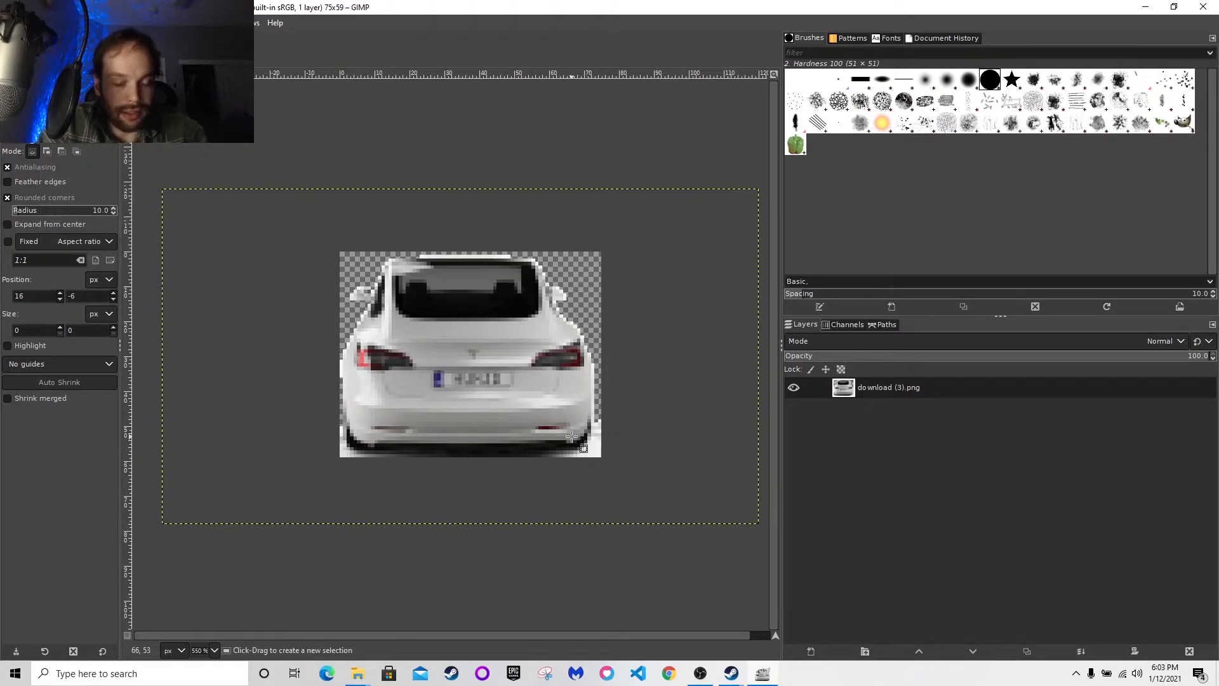
Outline the leftover white background at the car's lower-right corner with Free Select, delete it to transparency, and deselect
scroll(601, 455, "up", 2, "ctrl")
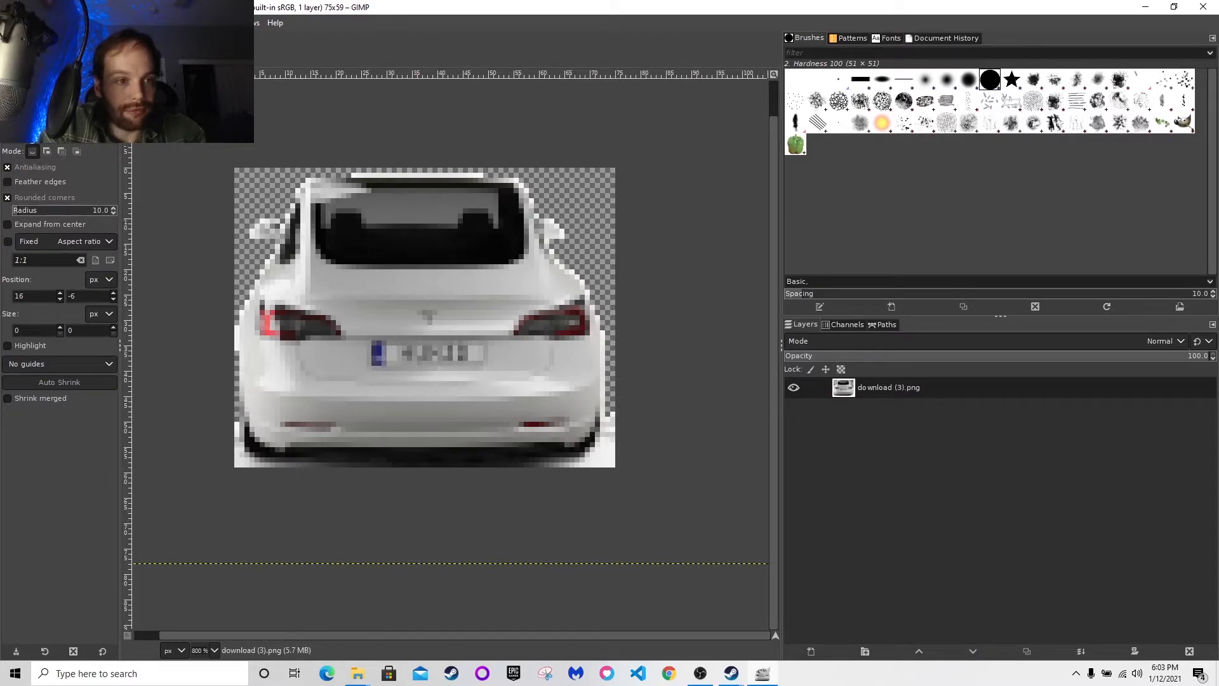
key("f")
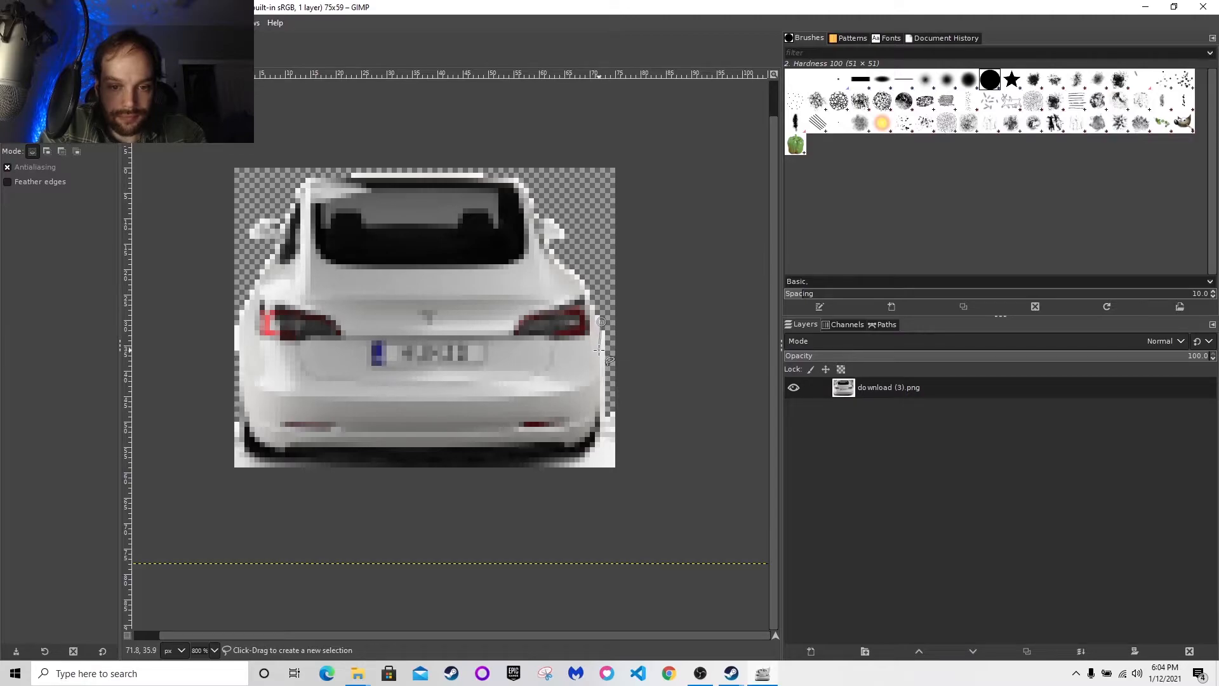
left_click(601, 429)
left_click(587, 454)
left_click(561, 463)
left_click(525, 465)
left_click(530, 486)
left_click(636, 516)
left_click(709, 356)
left_click(602, 324)
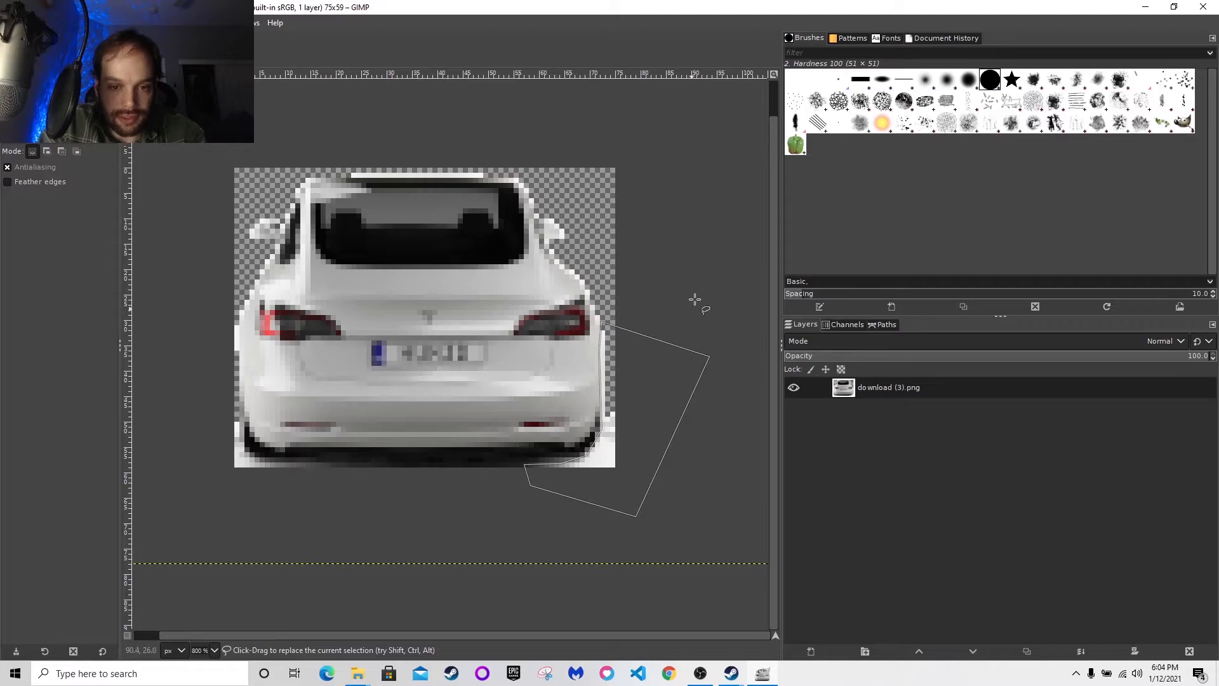
key("Return")
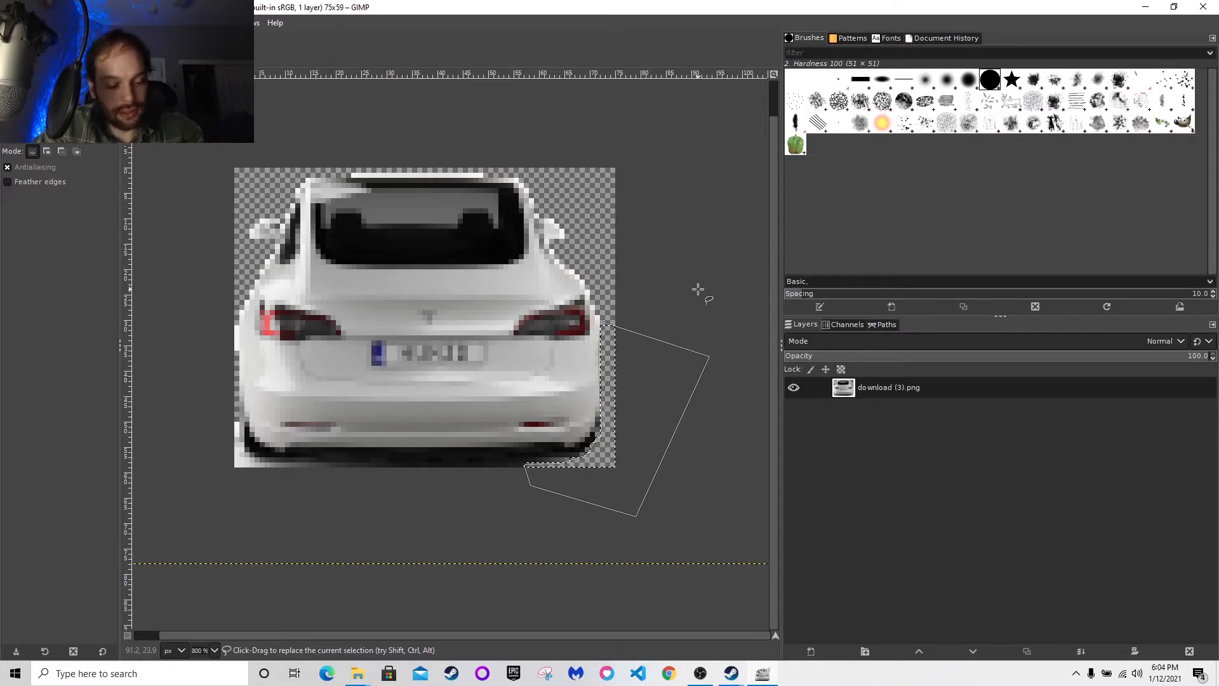
key("ctrl+shift+a")
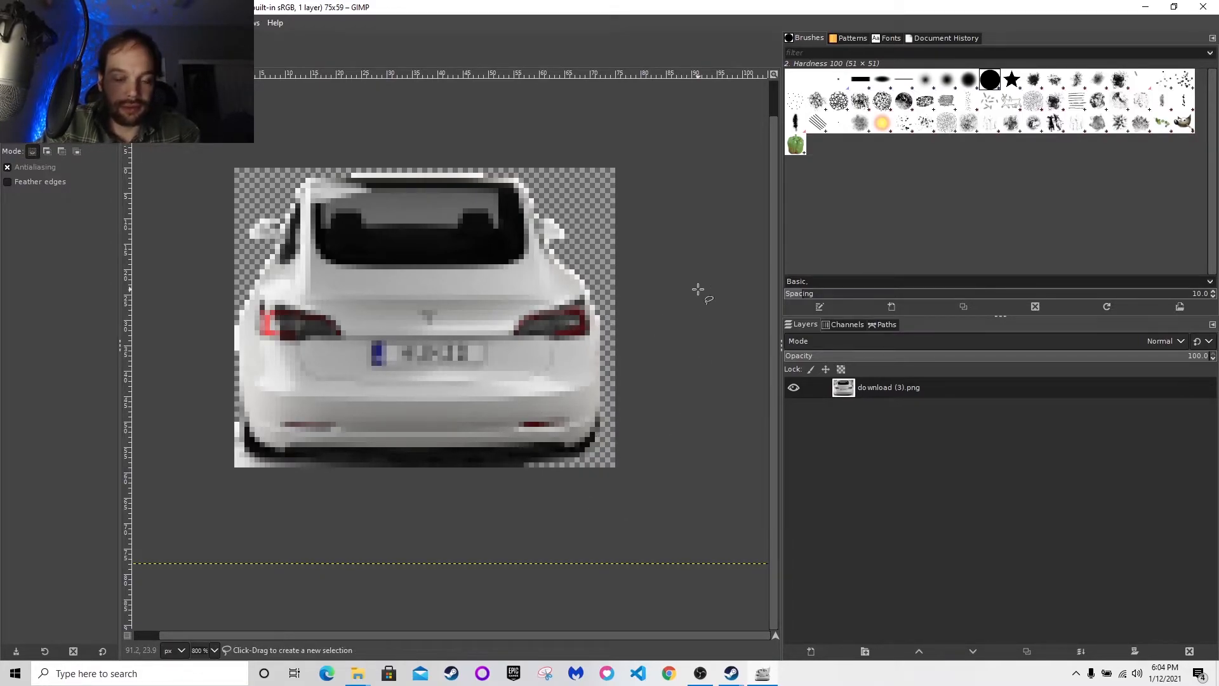
Outline the leftover background at the car's lower-left corner and beneath its bumper with Free Select and delete it
left_click(225, 418)
left_click(240, 419)
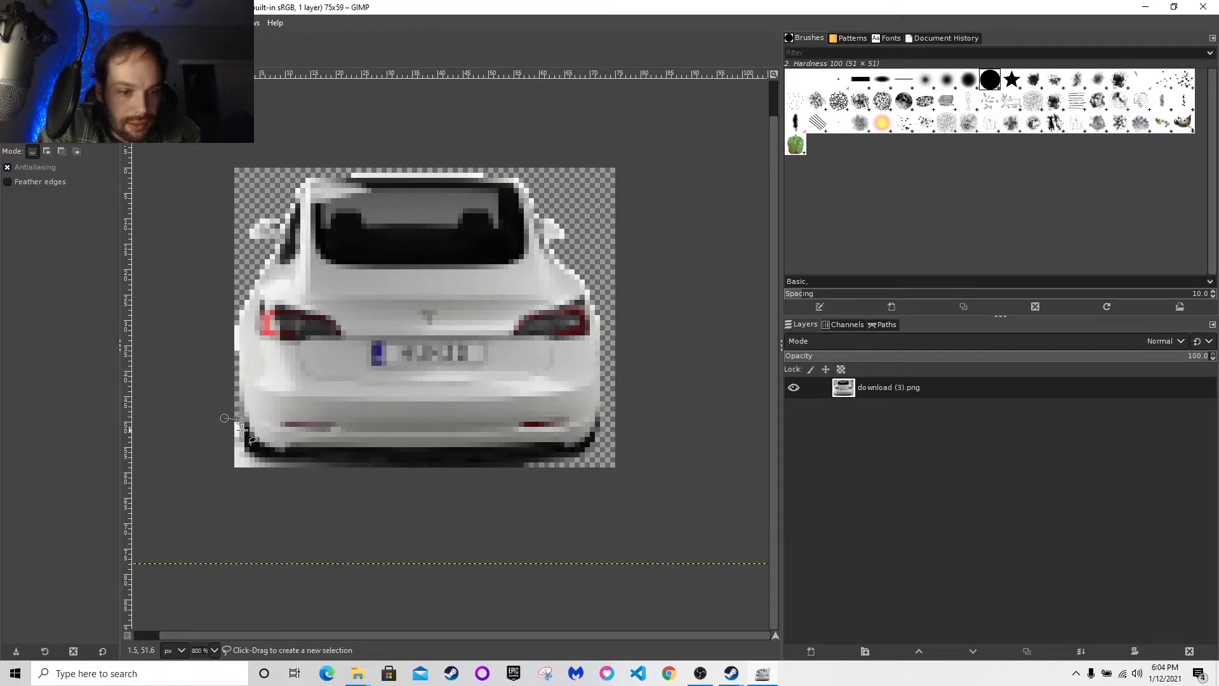
left_click(245, 449)
left_click(263, 463)
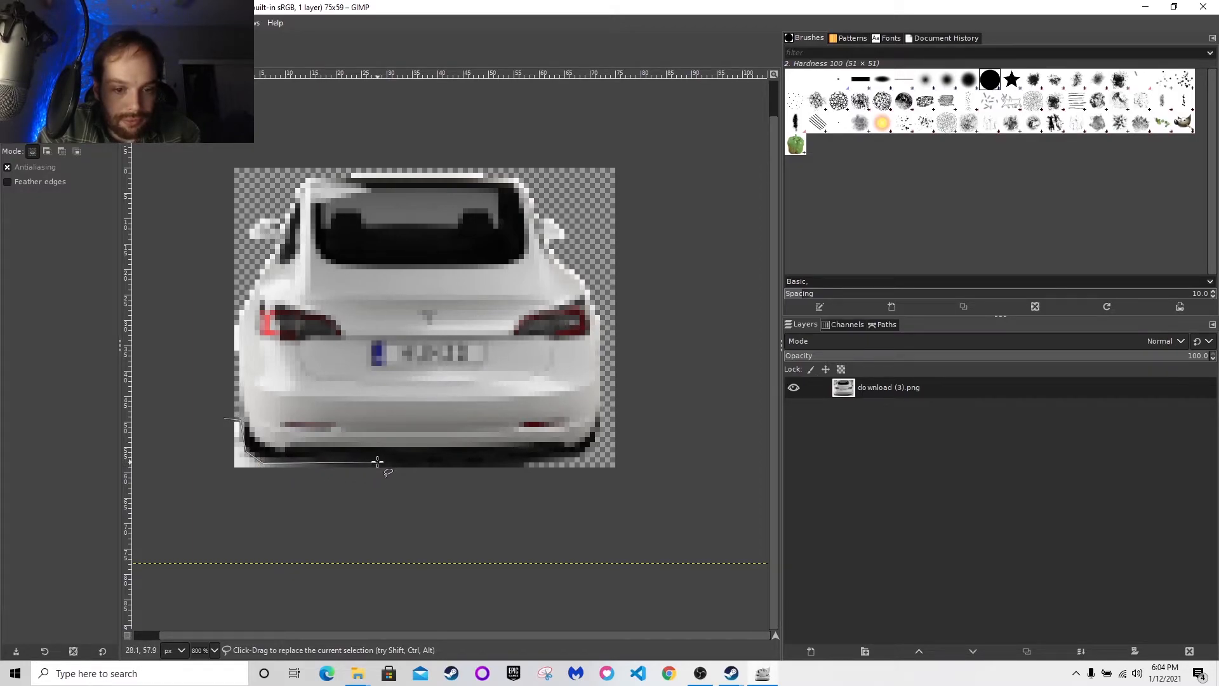
left_click(526, 461)
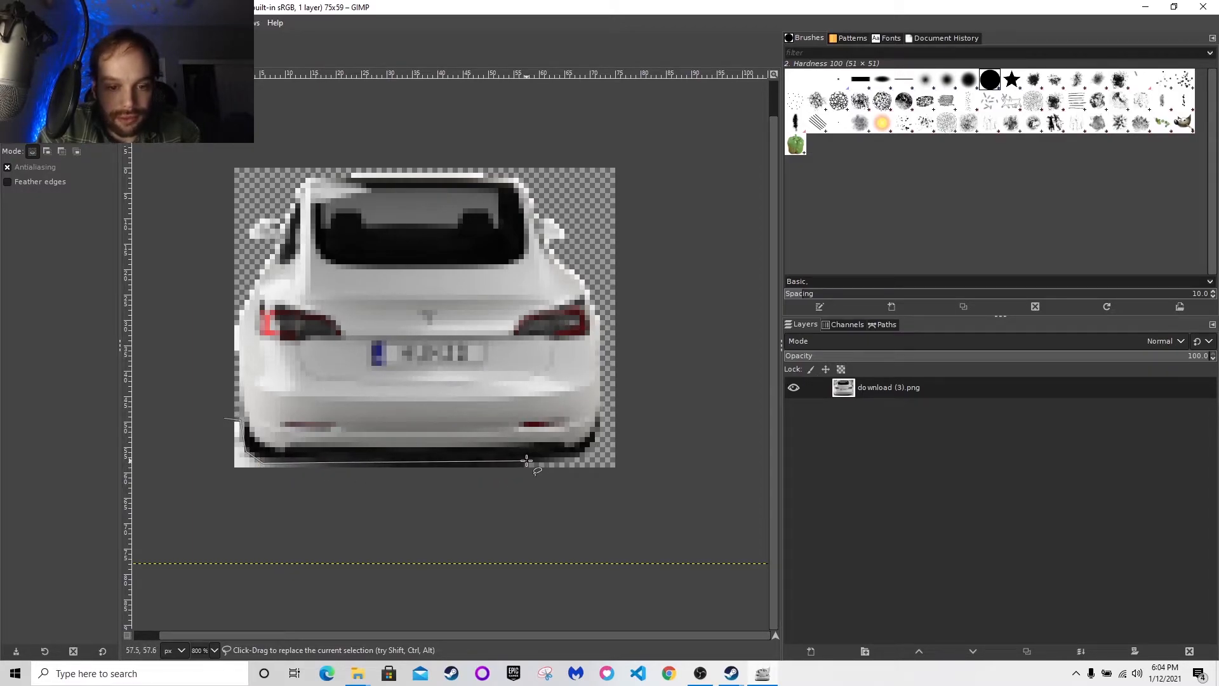
left_click(544, 500)
left_click(284, 512)
left_click(201, 472)
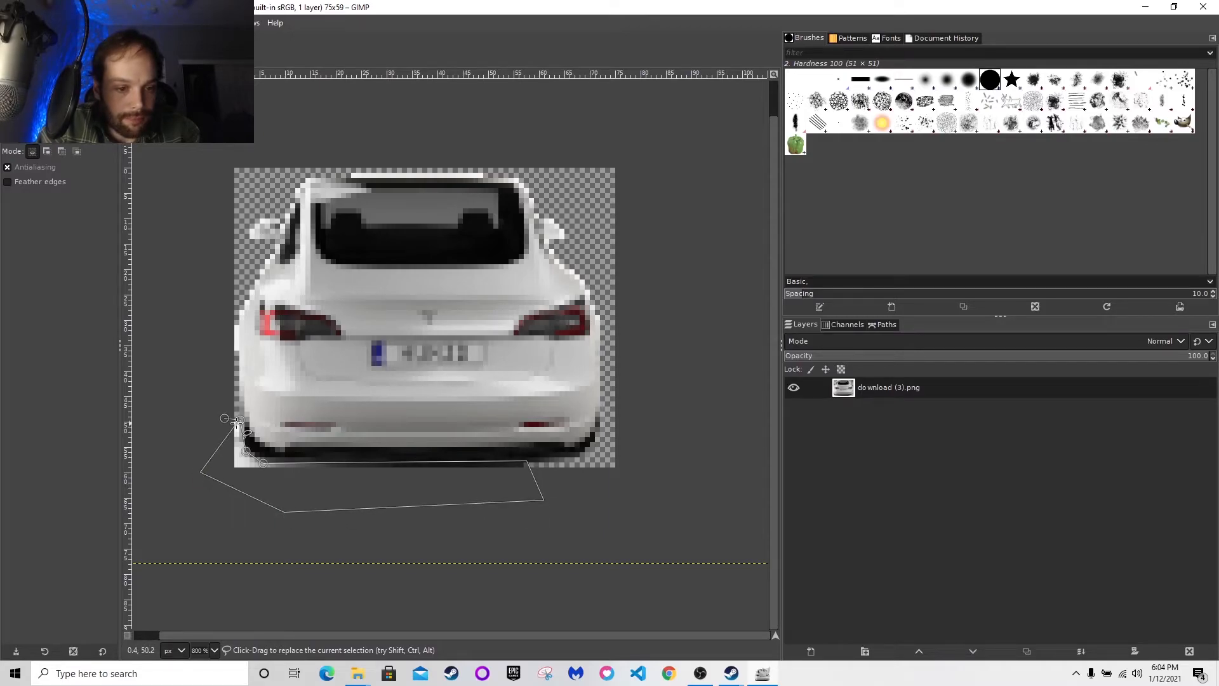
left_click(226, 418)
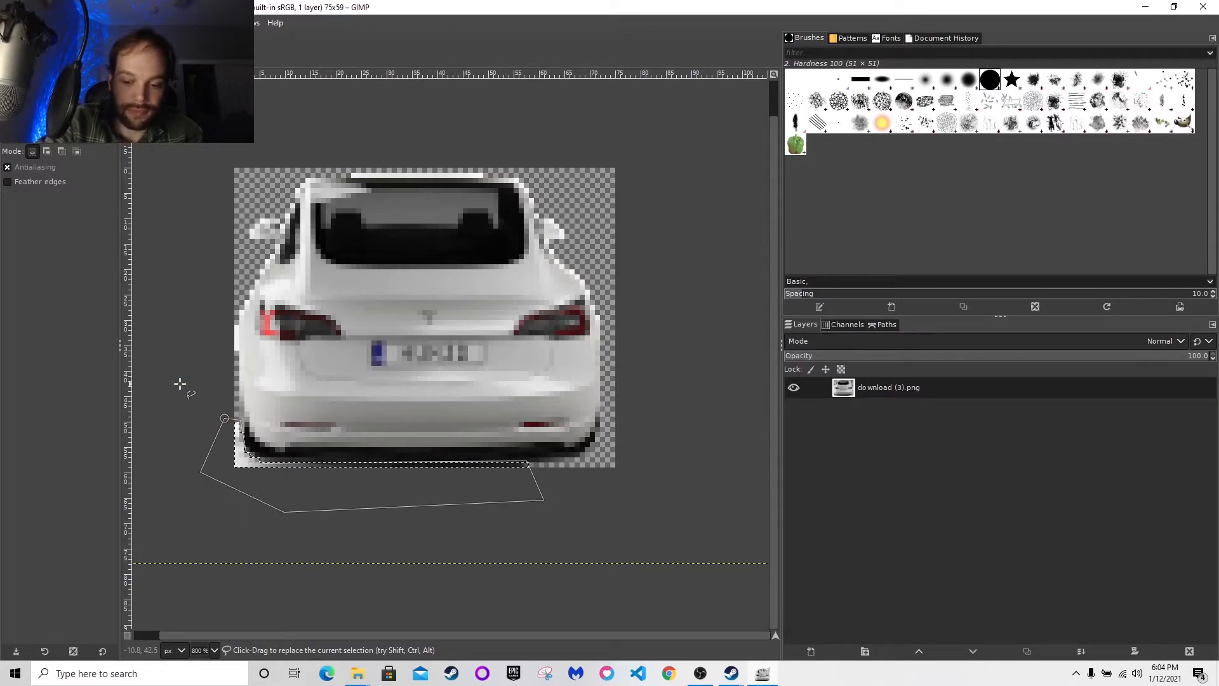
key("Escape")
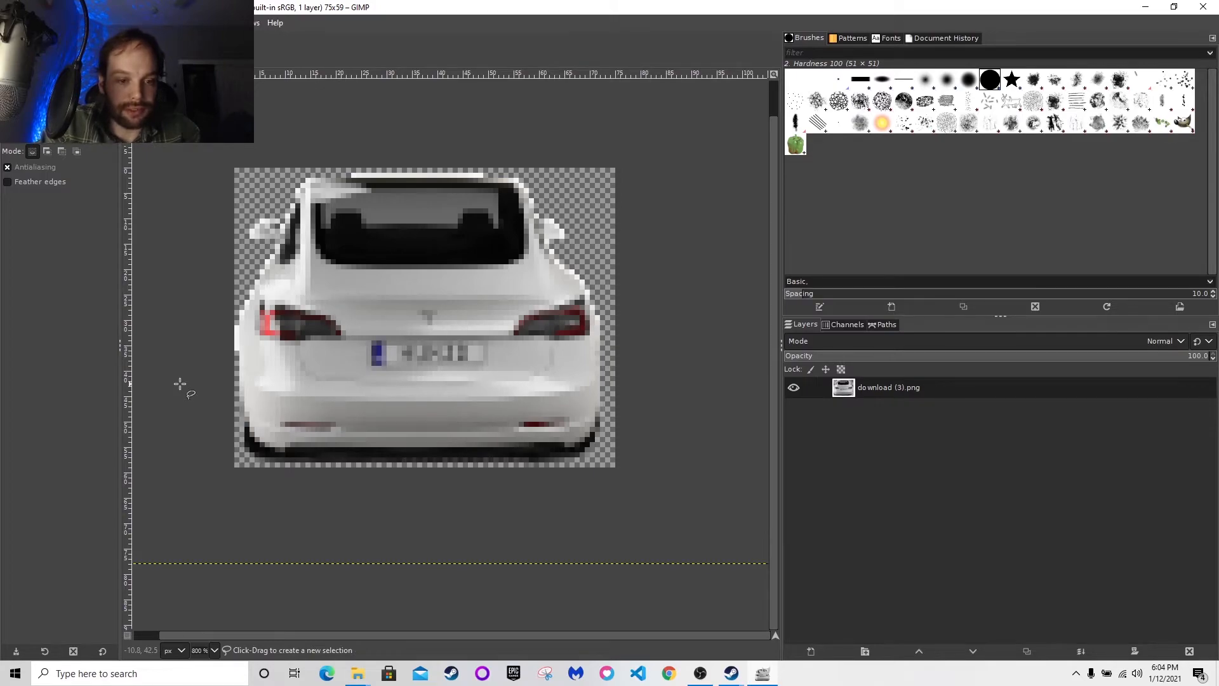
Remove the thin white sliver along the car's left side with a small Free Select outline, and deselect
left_click(241, 324)
left_click(236, 362)
left_click(220, 355)
left_click(220, 304)
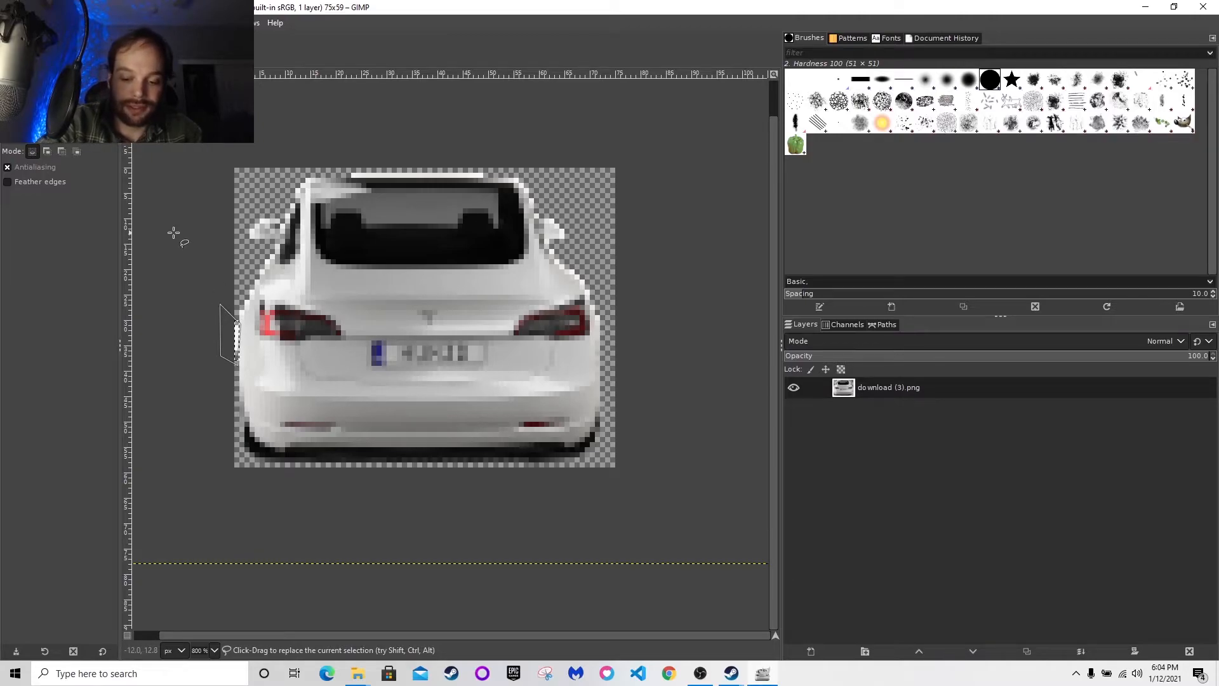
key("ctrl+shift+a")
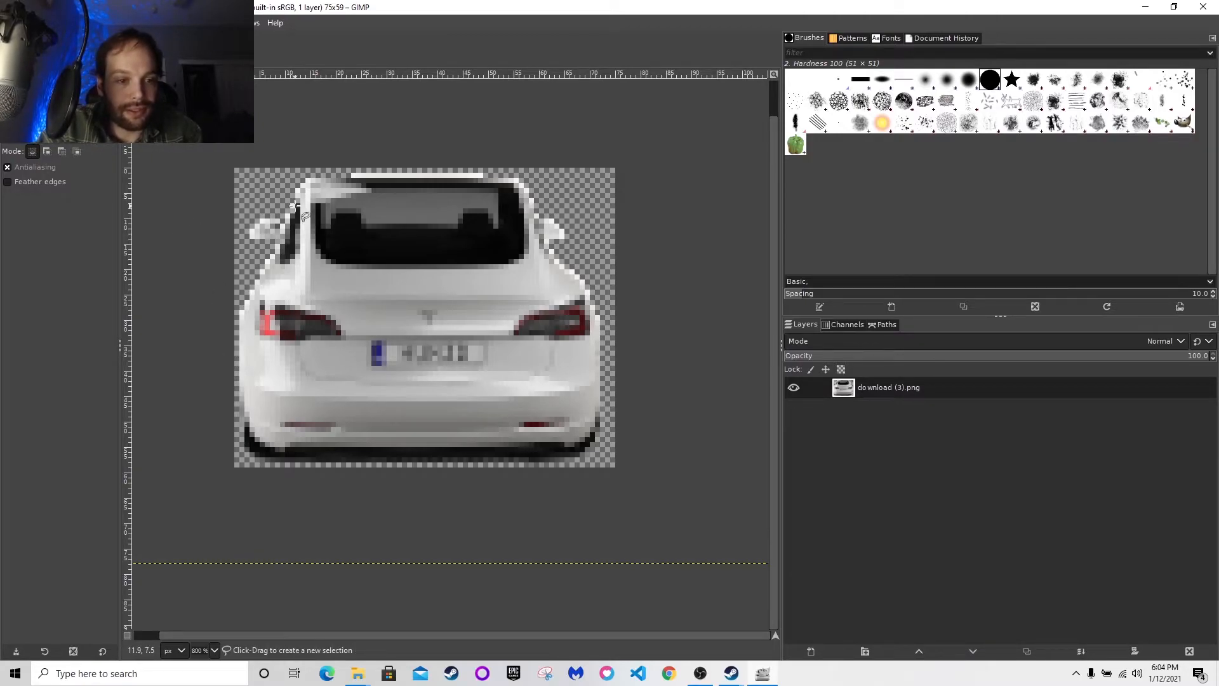
Outline the white strip above the car's roof with Free Select, delete it to transparency, and deselect
left_click(343, 159)
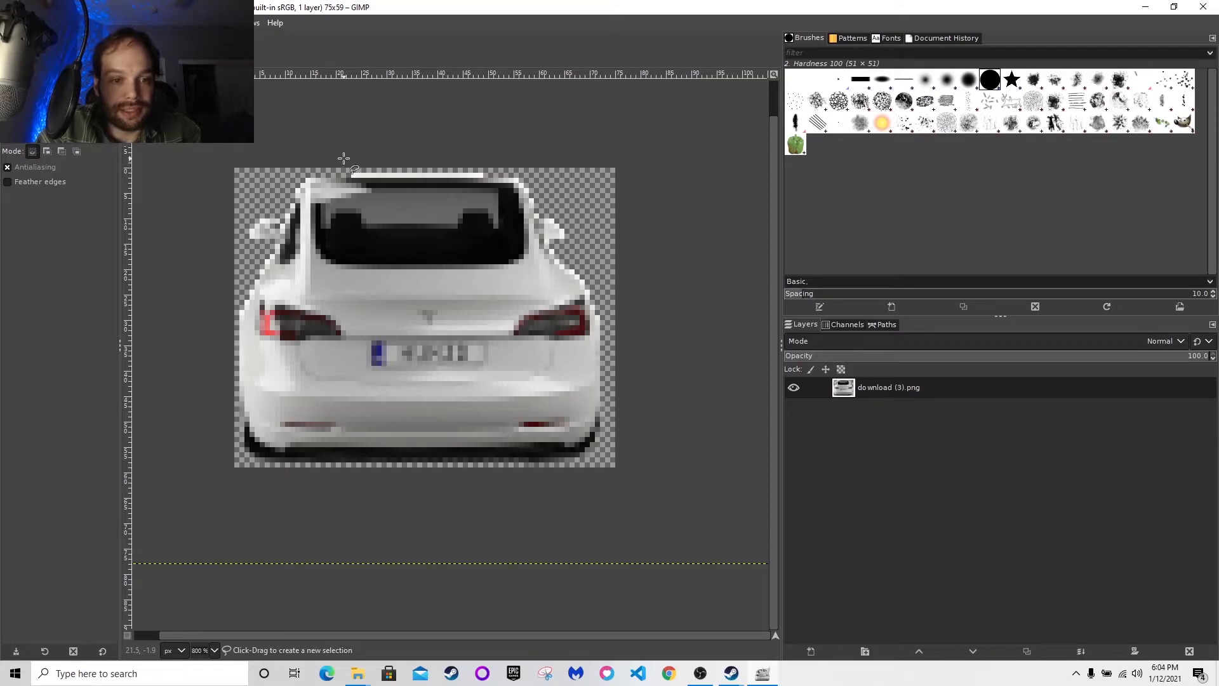
left_click(349, 177)
left_click(501, 177)
left_click(506, 147)
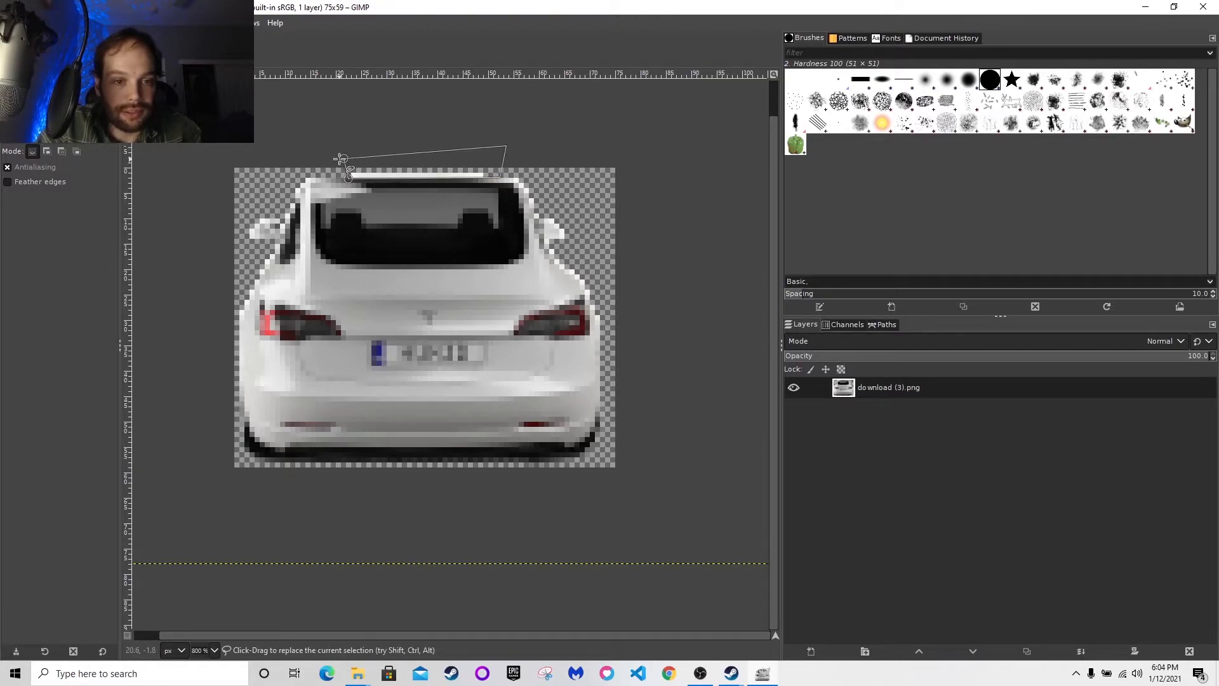
key("Return")
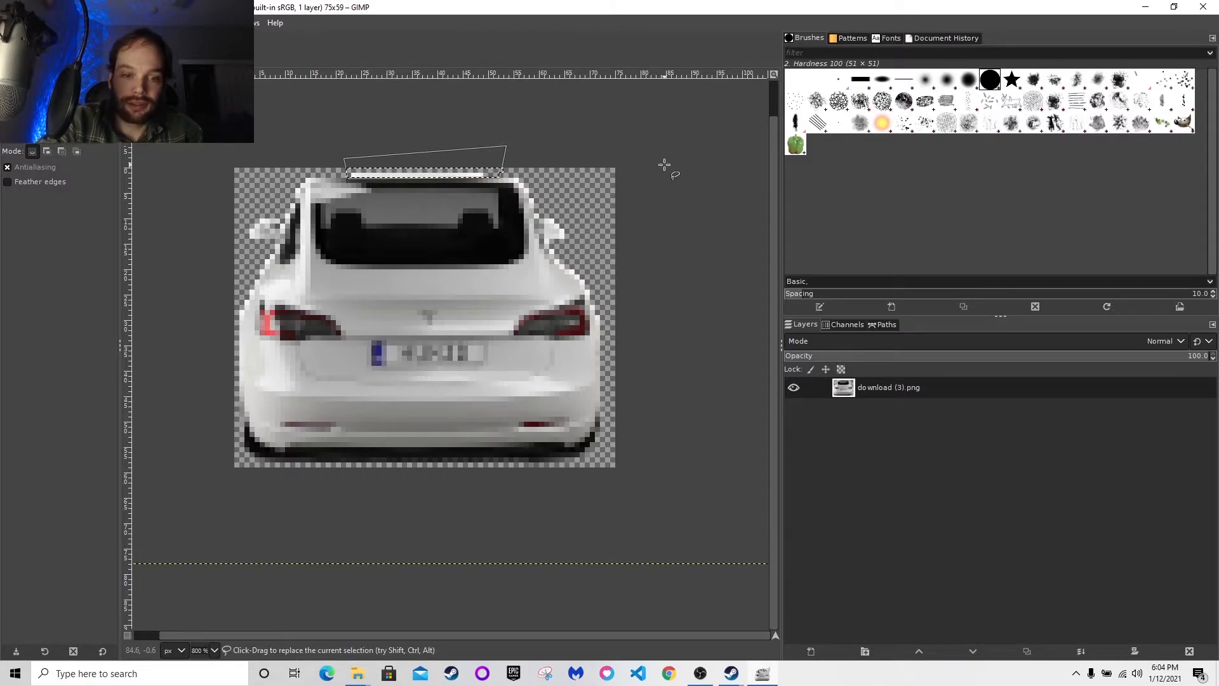
key("ctrl+shift+a")
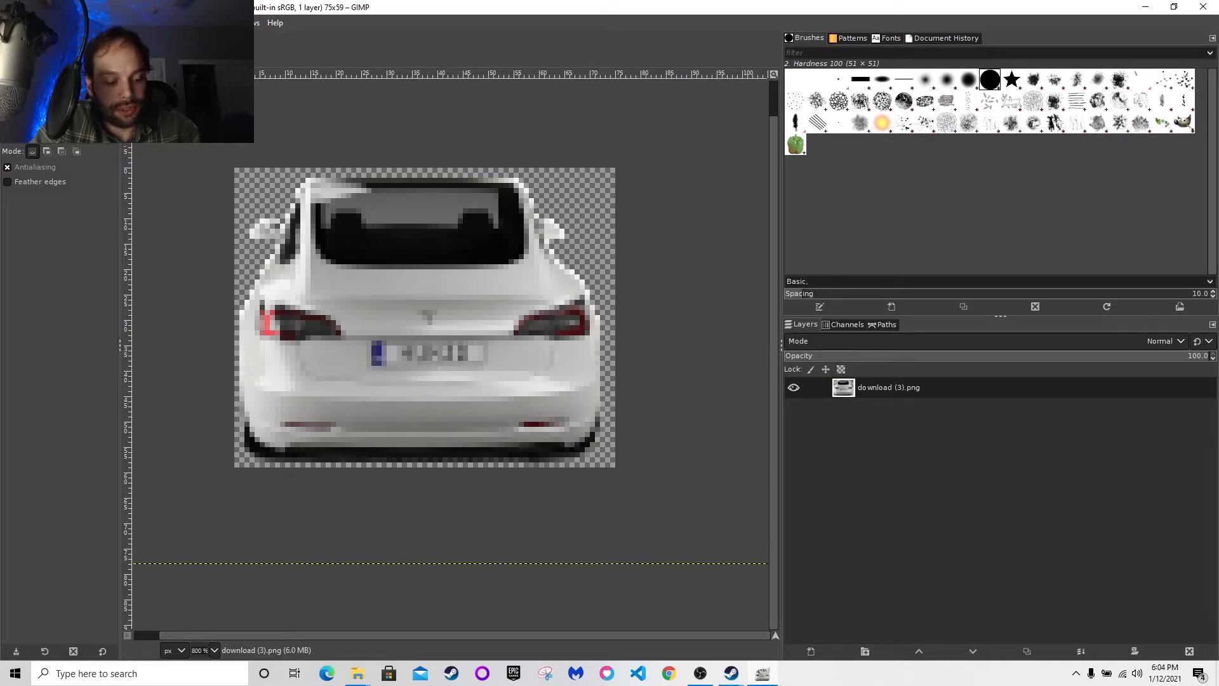
Select the entire cleaned-up car image in download (3).png and copy it
key("ctrl+a")
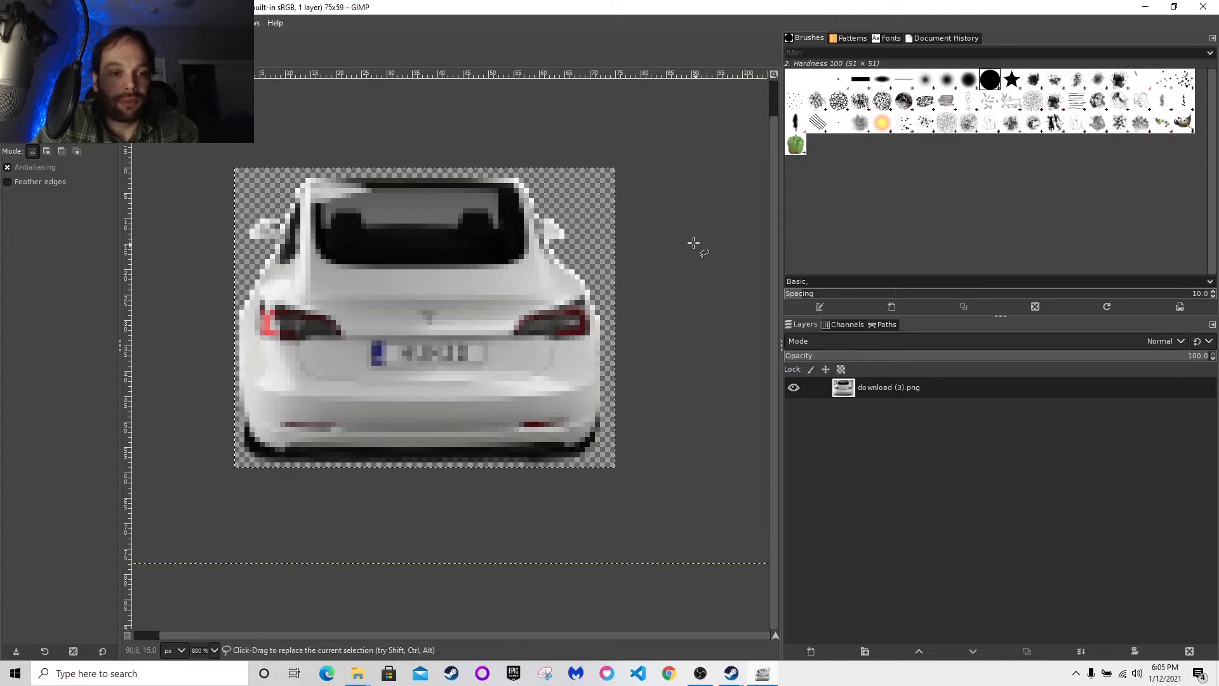
key("ctrl")
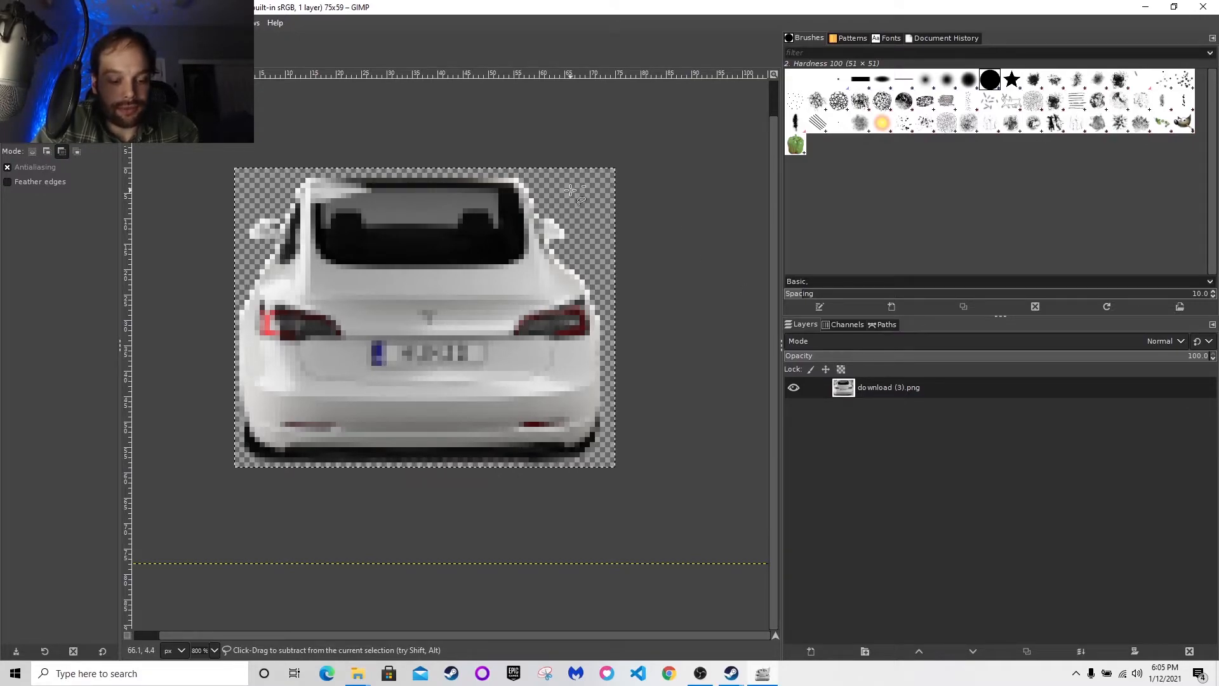
key("ctrl+c")
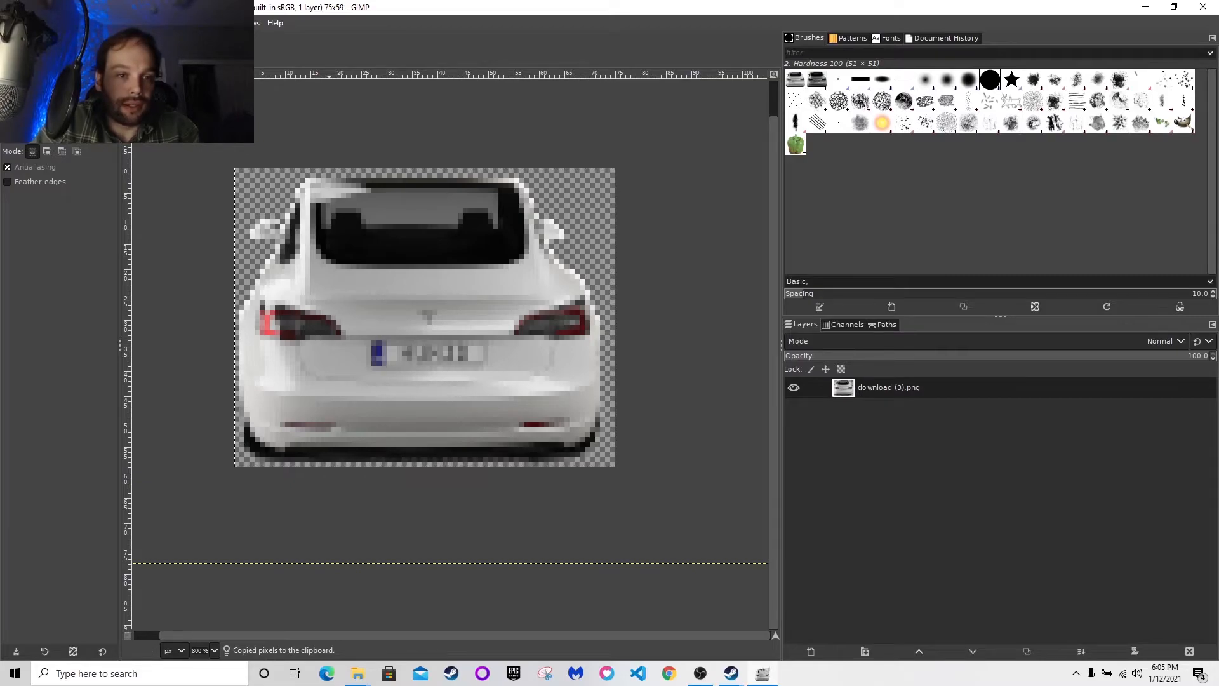
Switch to the bggy-0000.tga image and delete its entire contents, leaving a transparent canvas
left_click(150, 51)
key("ctrl+a")
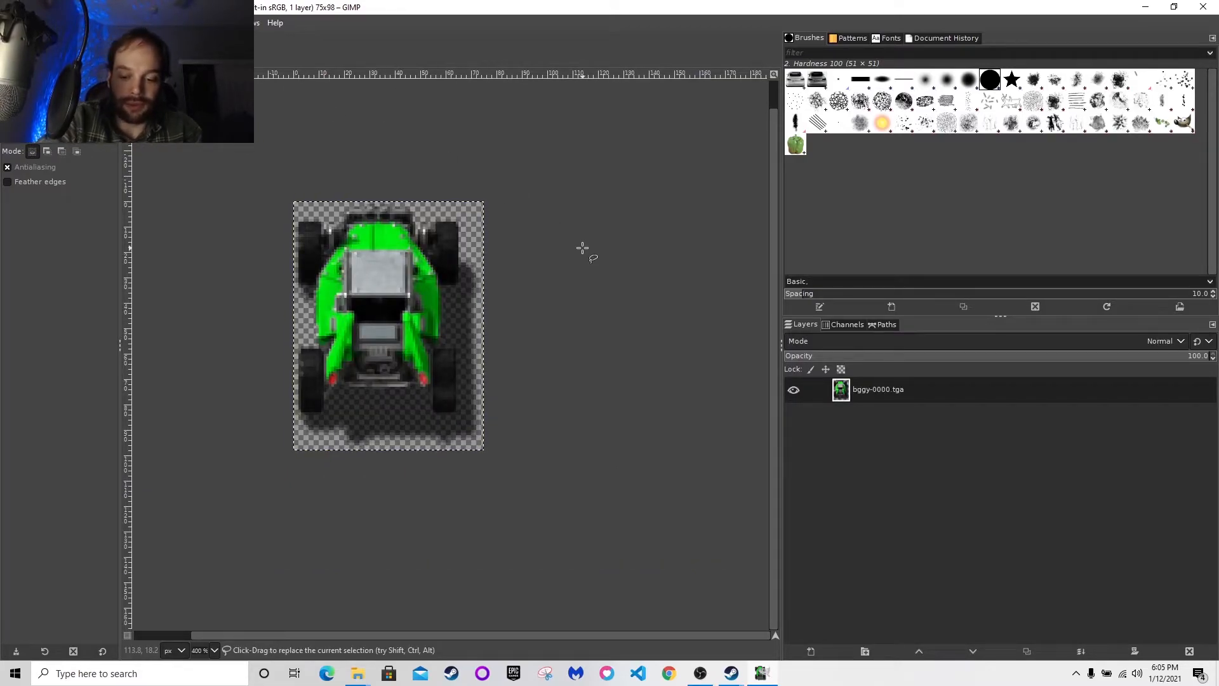
key("Delete")
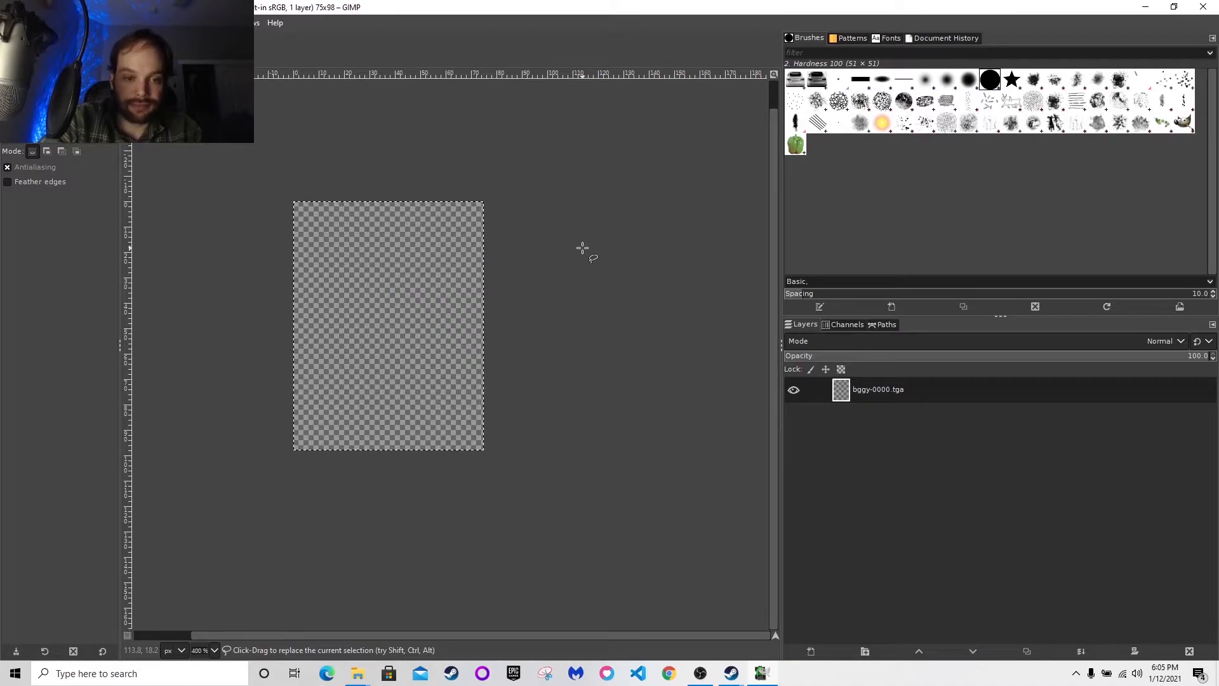
Paste the copied car into bggy-0000.tga and anchor the floating selection to its layer
key("ctrl")
key("ctrl+v")
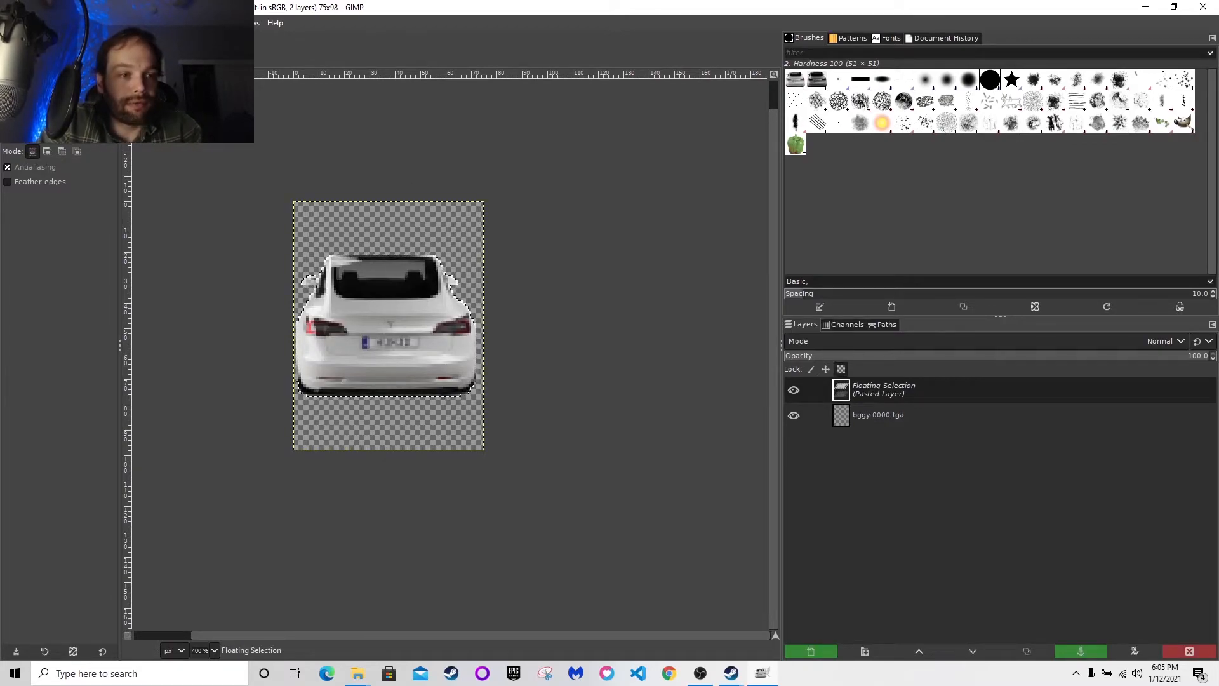
left_click(31, 46)
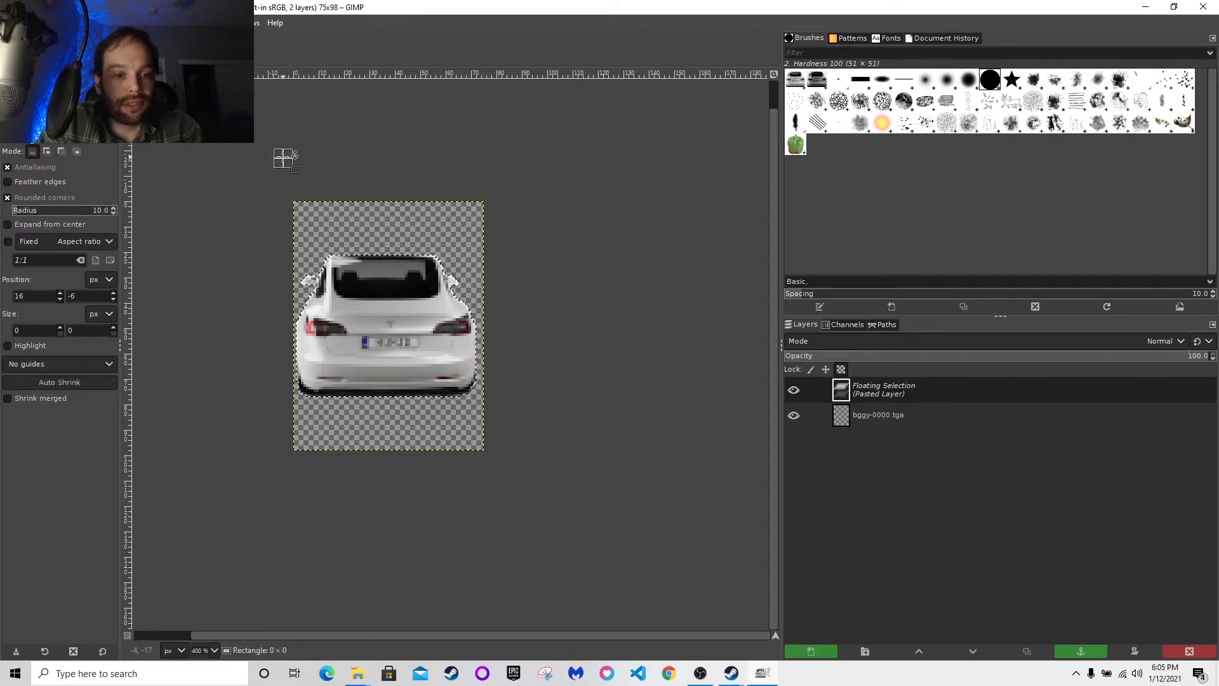
left_click(282, 156)
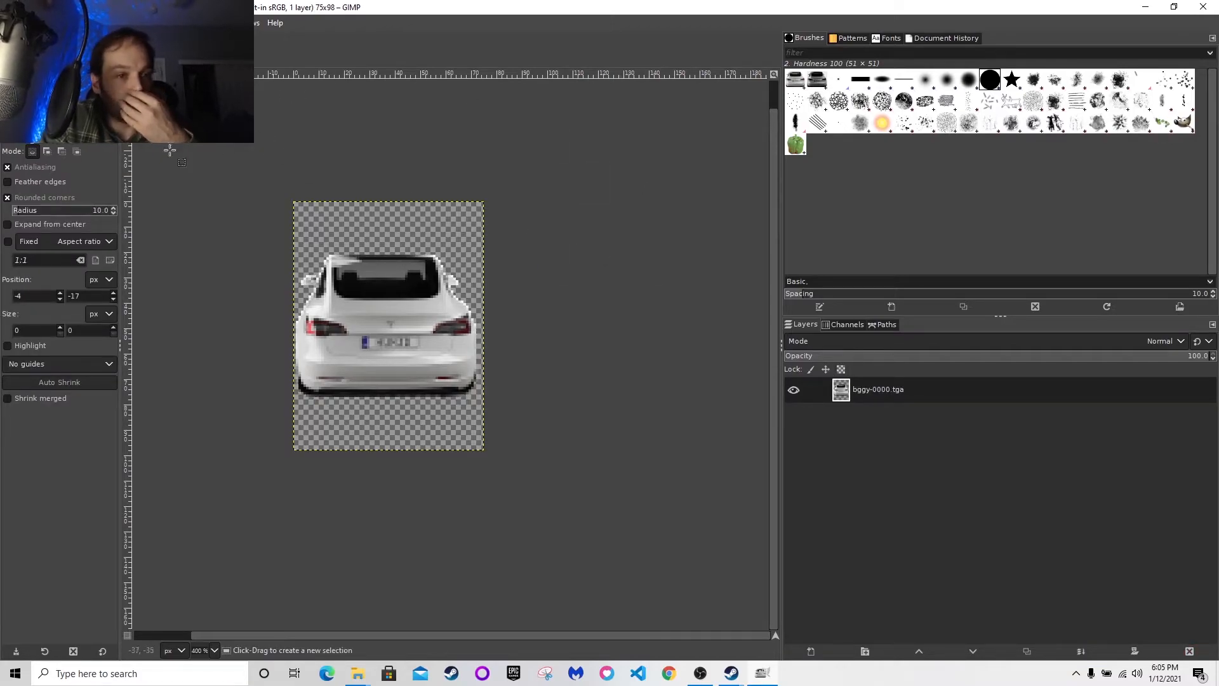
Overwrite bggy-0000.tga with the edited image and quit GIMP, discarding the remaining unsaved changes
key("alt+f")
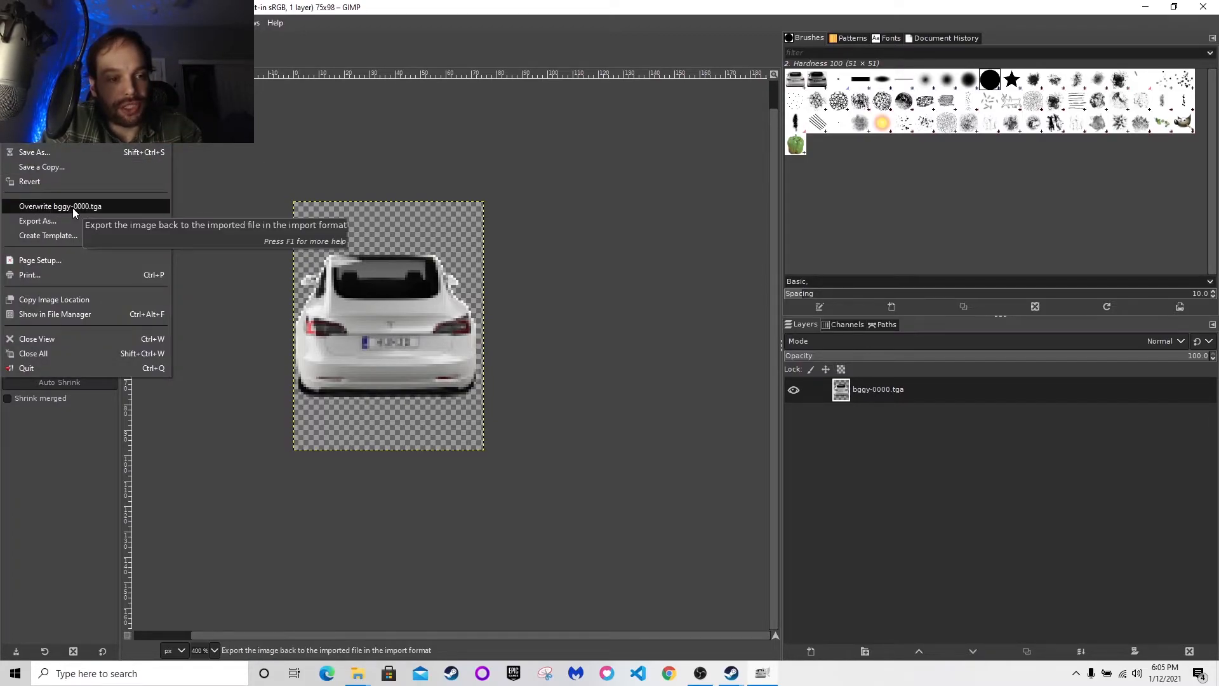
left_click(107, 207)
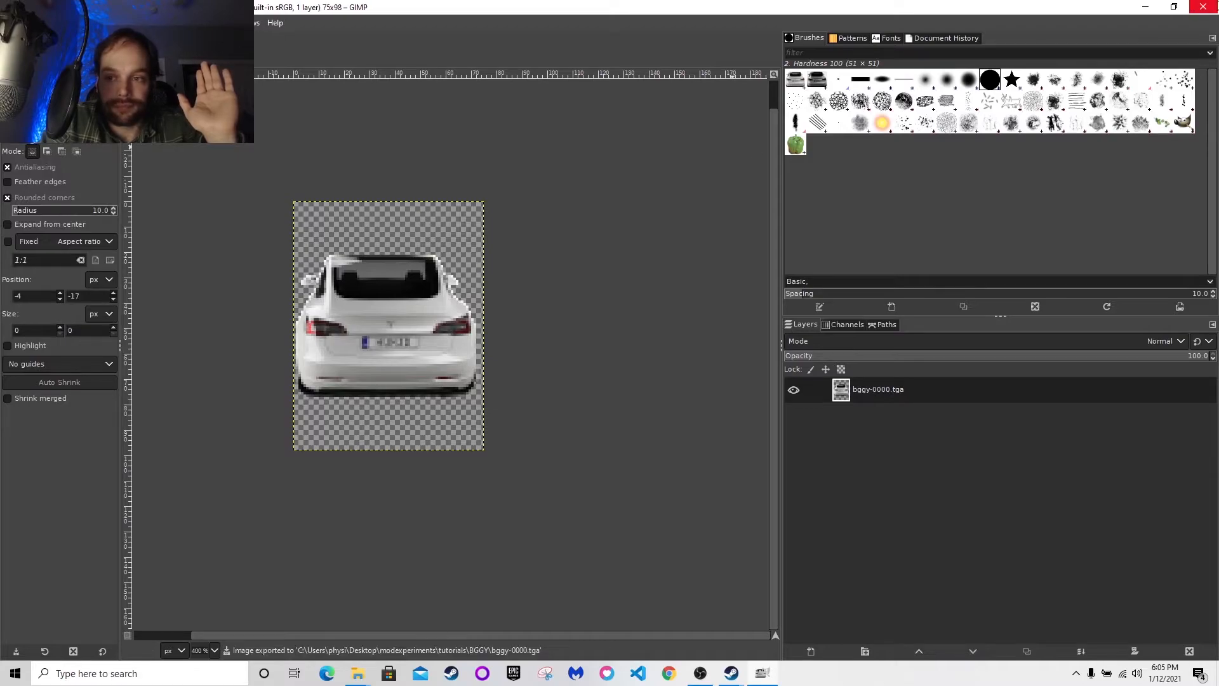
left_click(1211, 7)
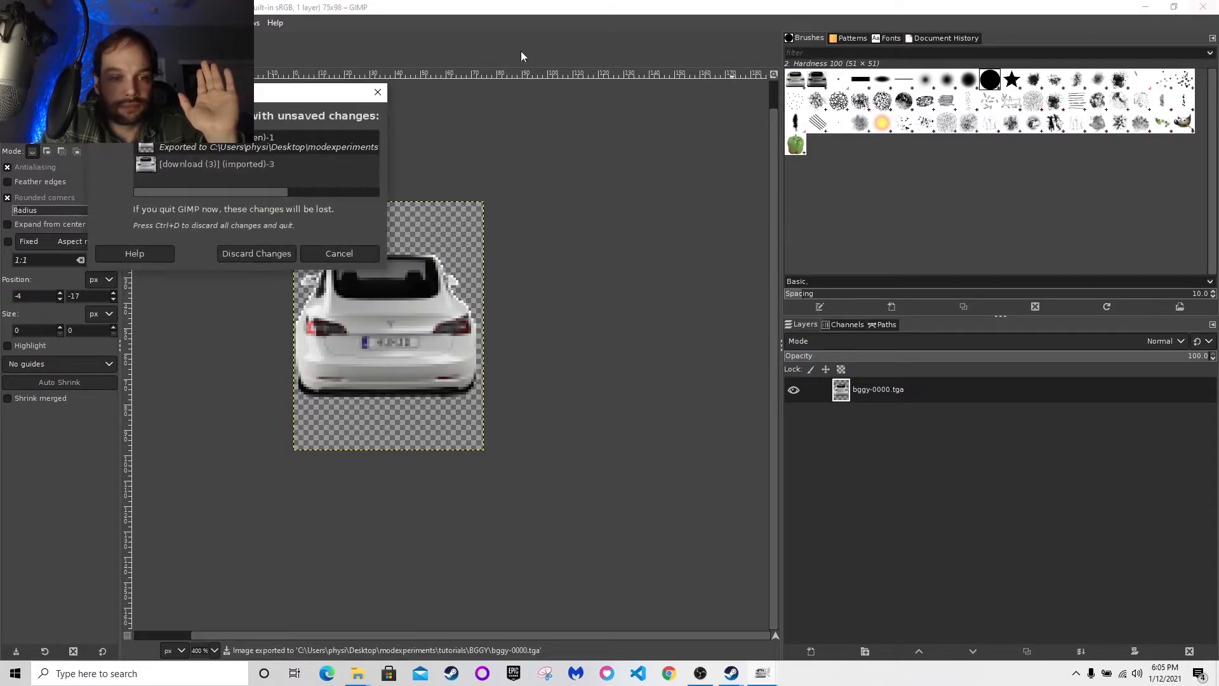
left_click(257, 253)
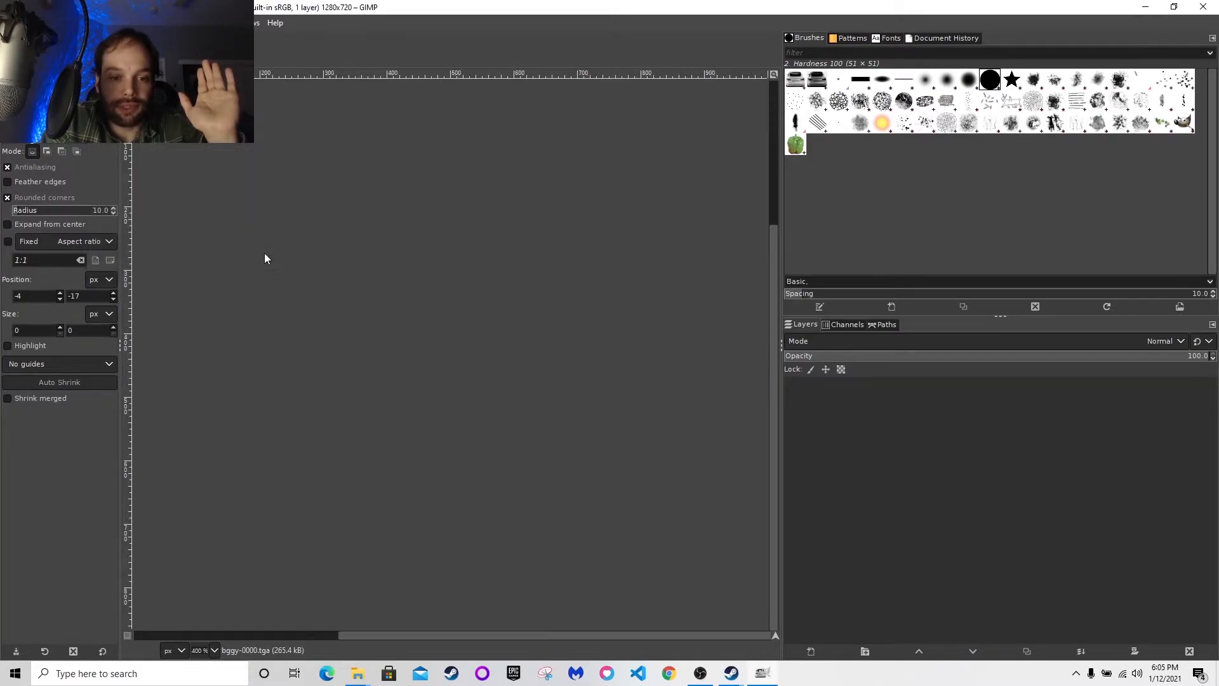
Switch to File Explorer and open the BGGY folder inside tutorials to check the exported bggy-0000.tga
key("alt+Tab")
double_click(339, 202)
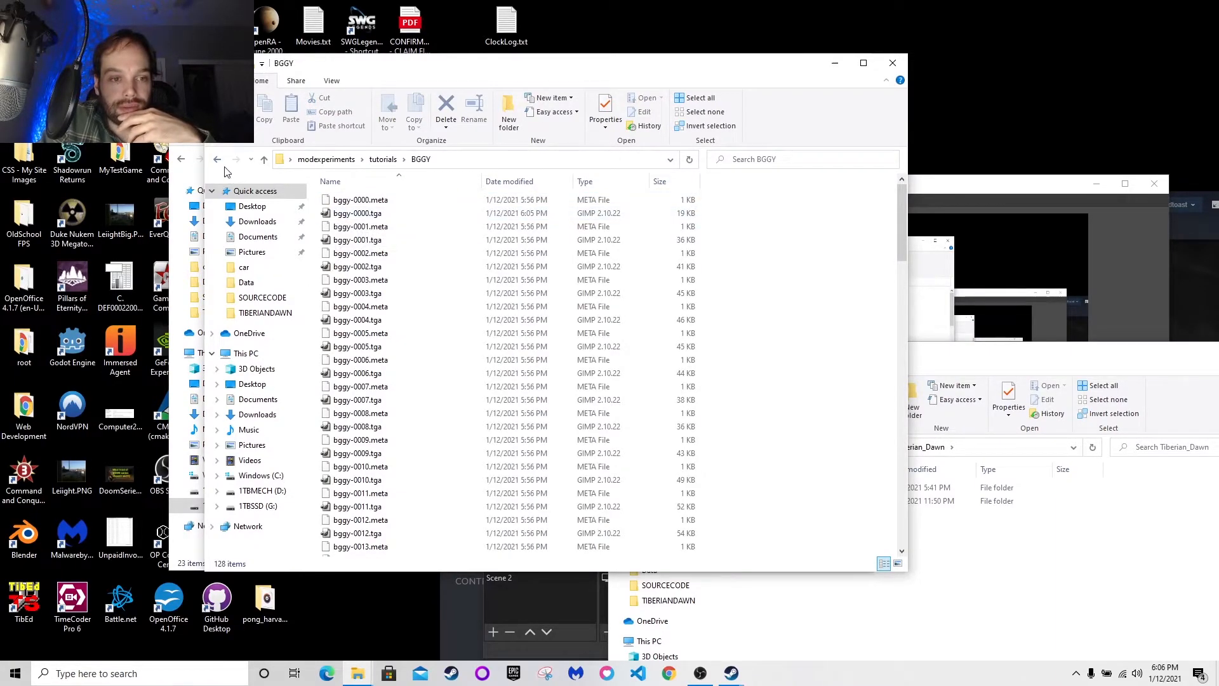
left_click(216, 164)
double_click(346, 201)
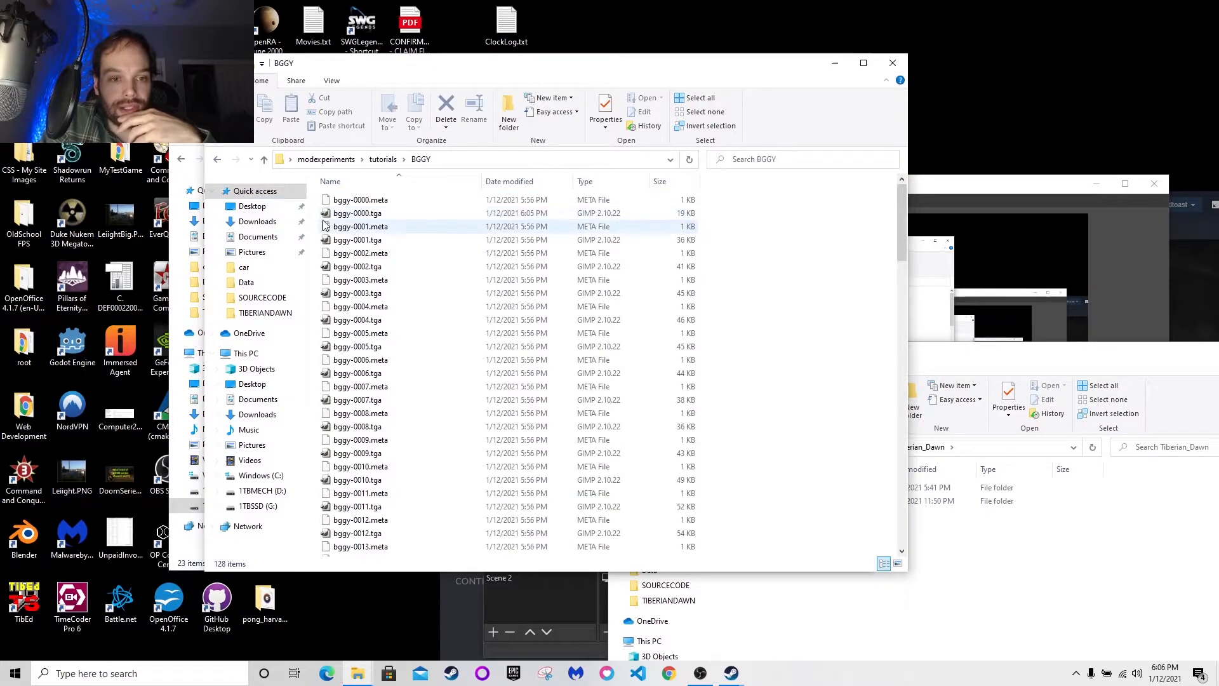
Open bggy-0000.tga and bggy-0001.tga in GIMP one after the other to compare the car sprite with the original buggy
left_click(326, 216)
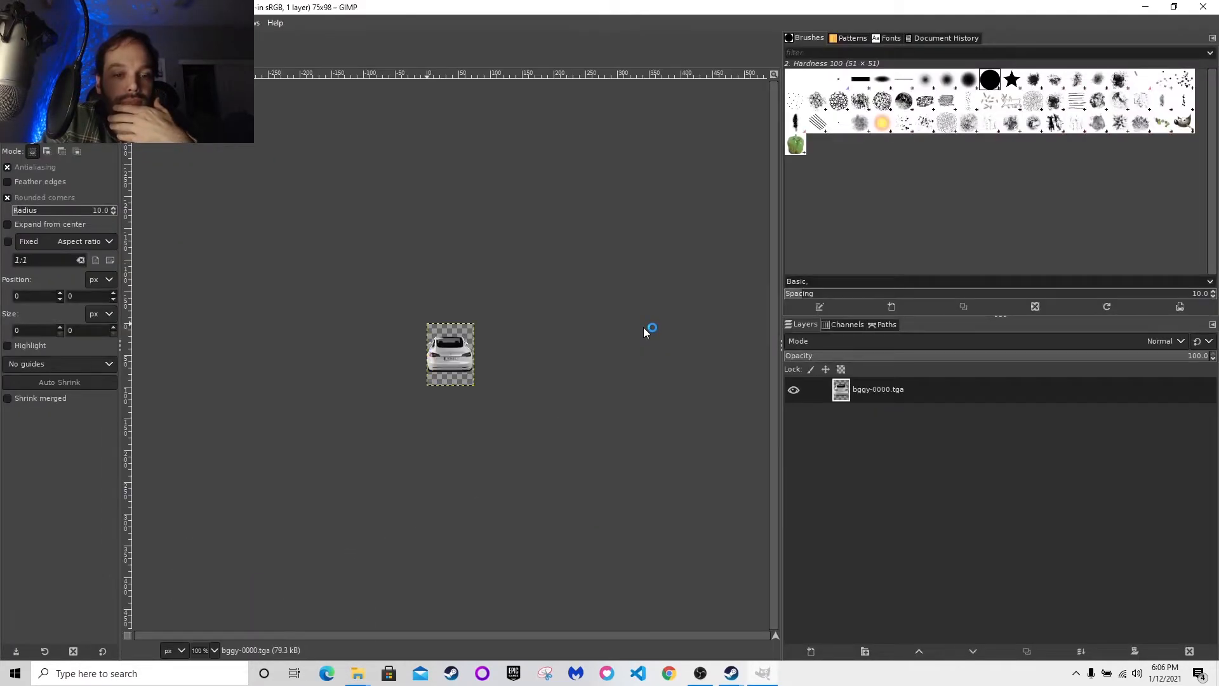
left_click(1210, 9)
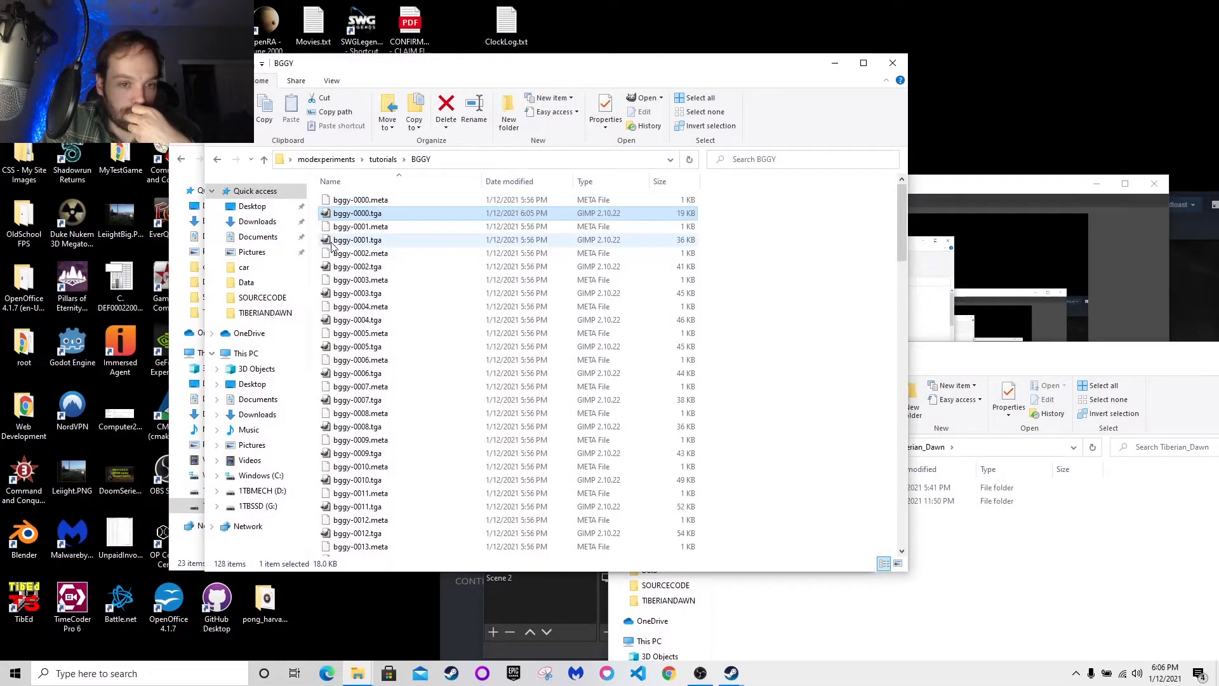
left_click(331, 244)
key("Return")
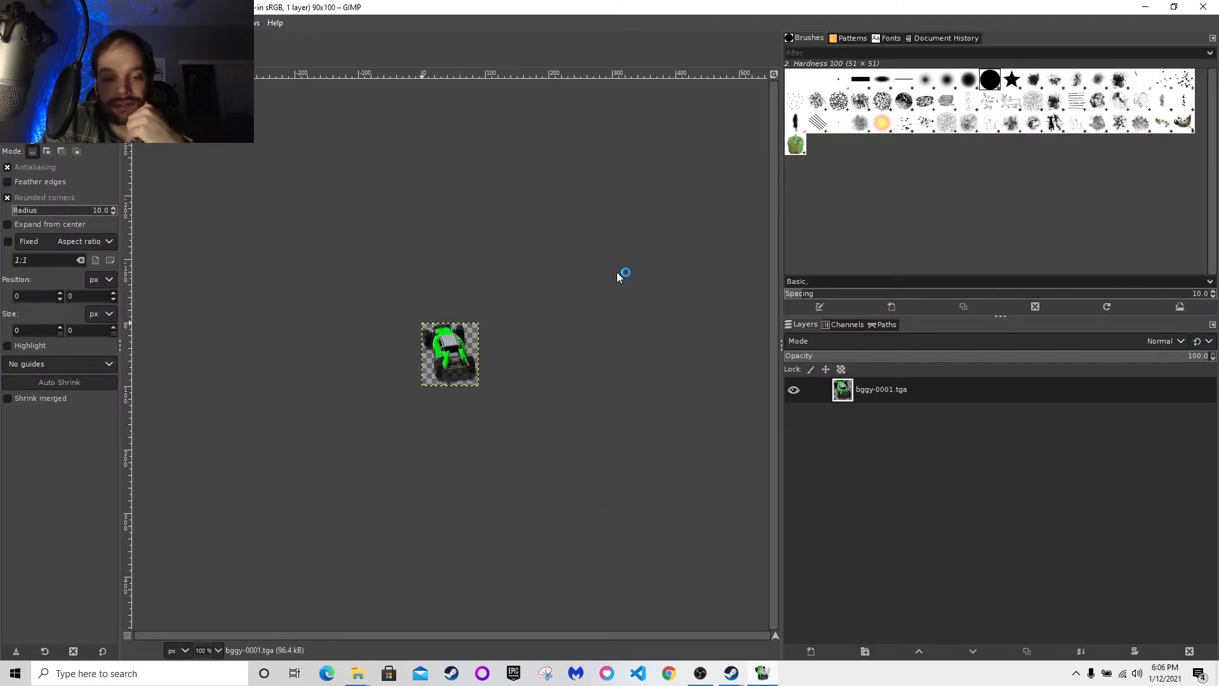
left_click(1207, 7)
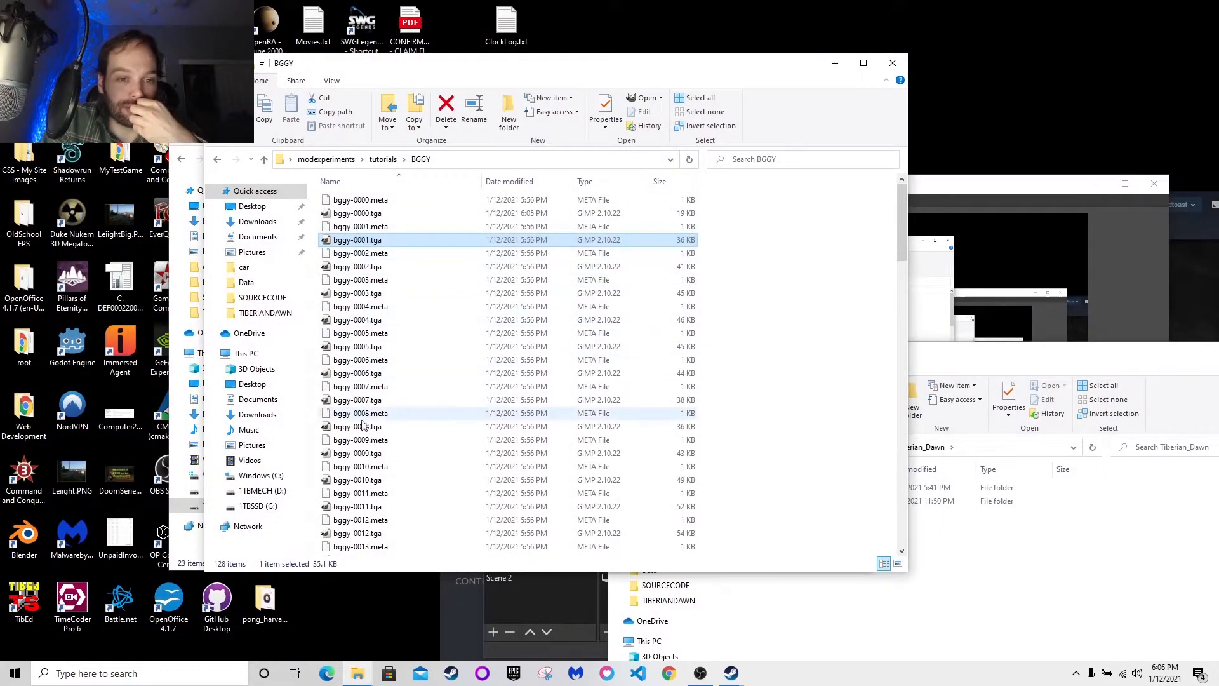
Open bggy-0033.tga and bggy-0032.tga from further down the BGGY folder in GIMP to inspect these smaller sprites, closing each
scroll(379, 423, "down", 20)
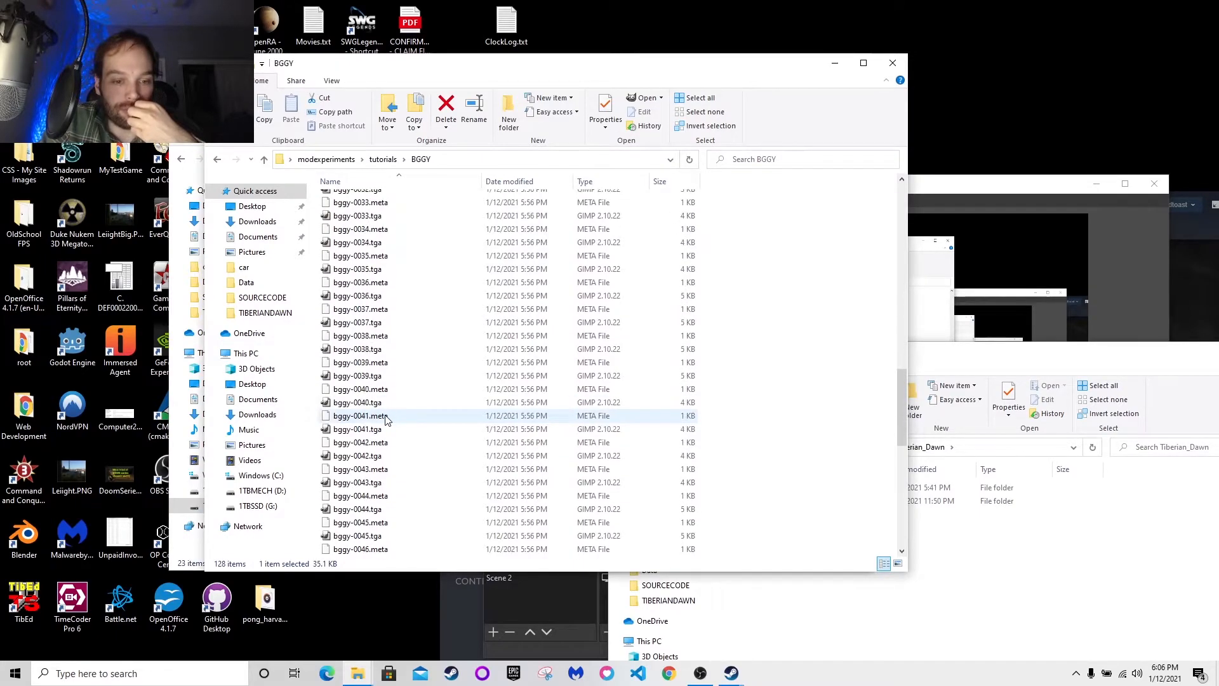
scroll(385, 419, "up", 2)
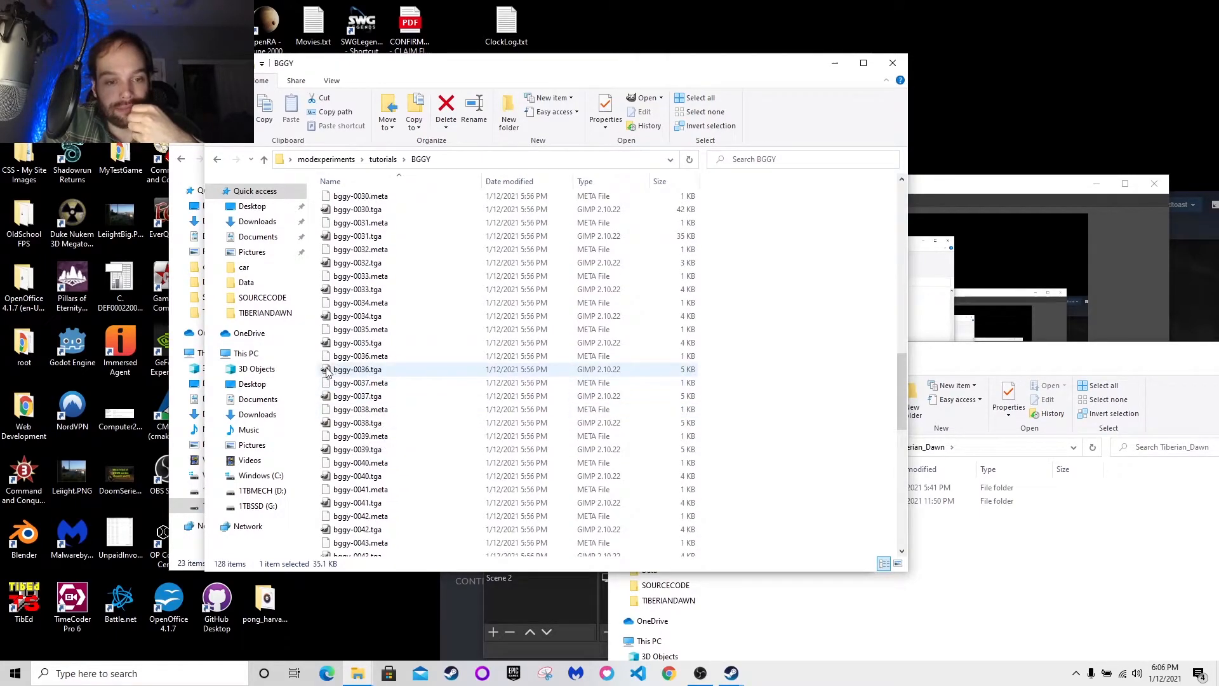
left_click(328, 292)
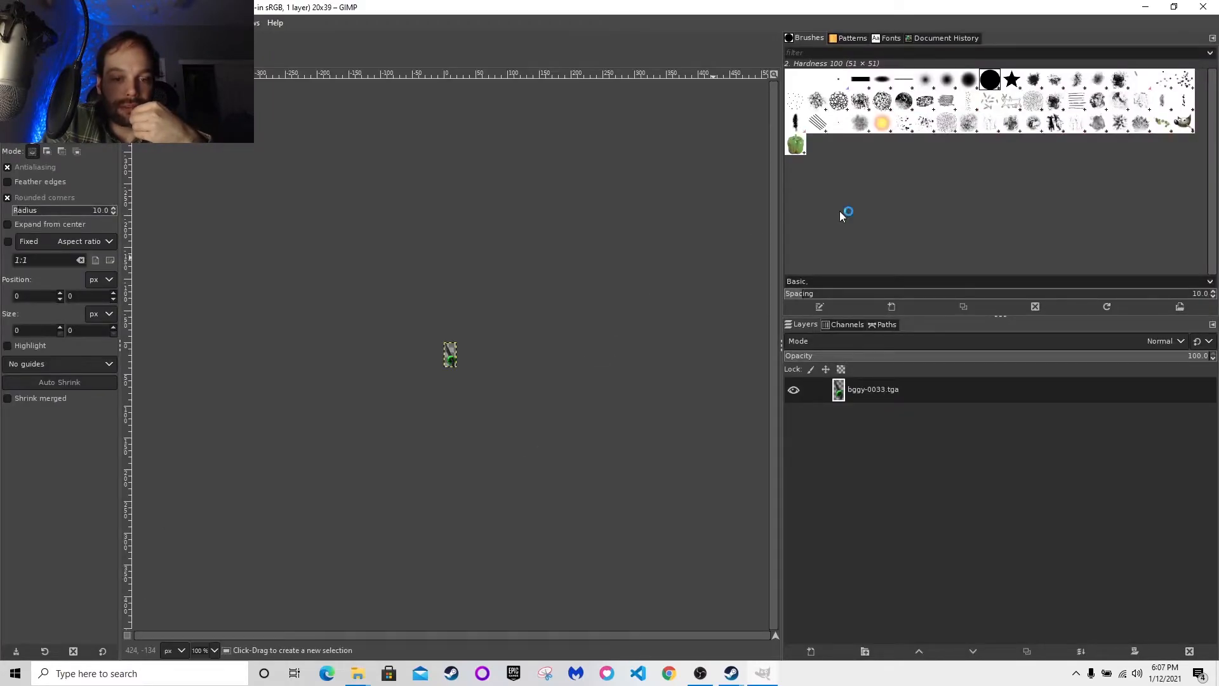
left_click(1203, 7)
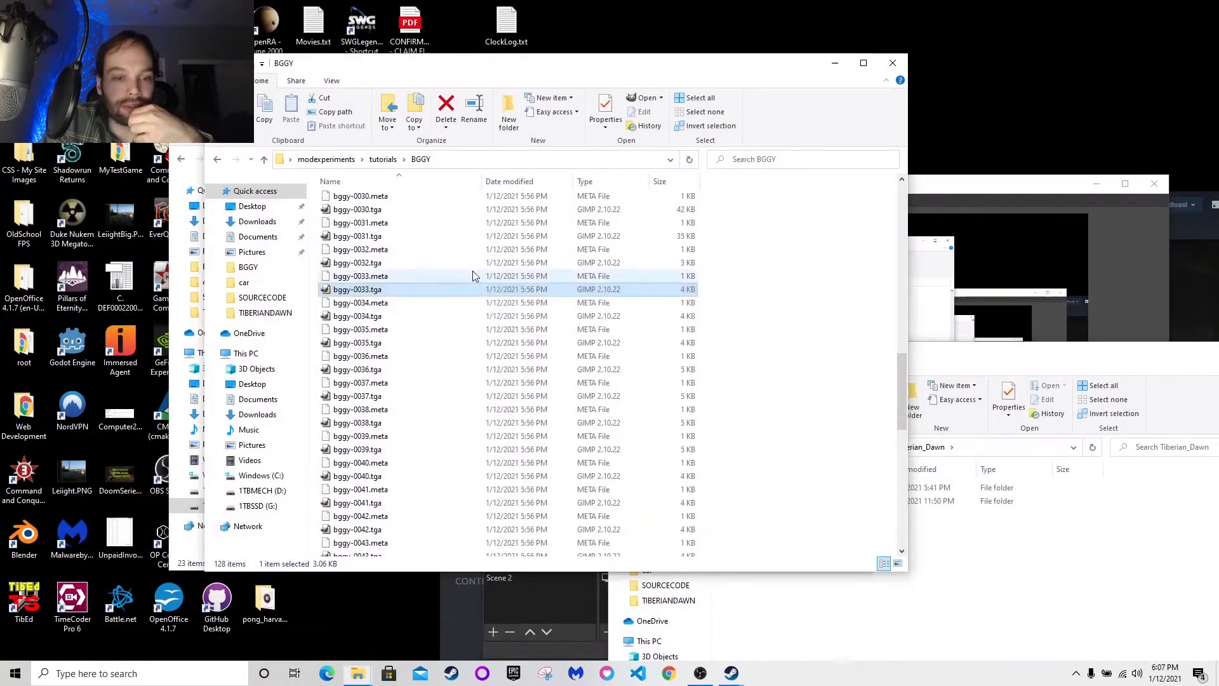
left_click(327, 263)
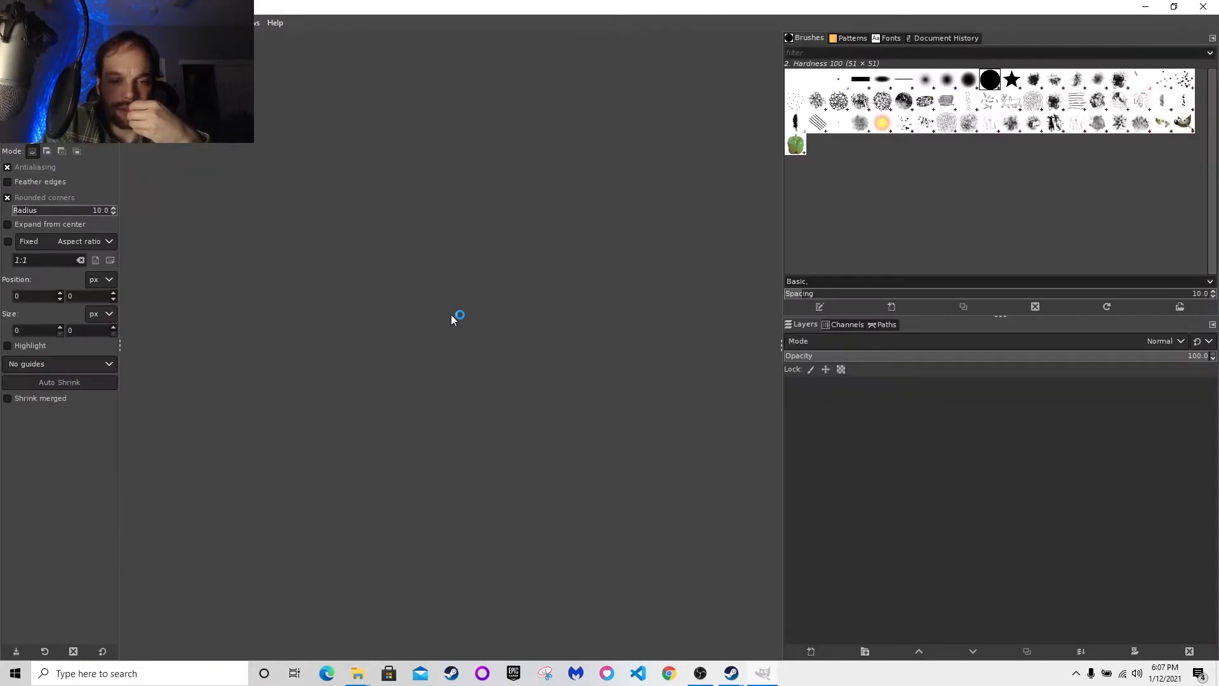
left_click(1207, 5)
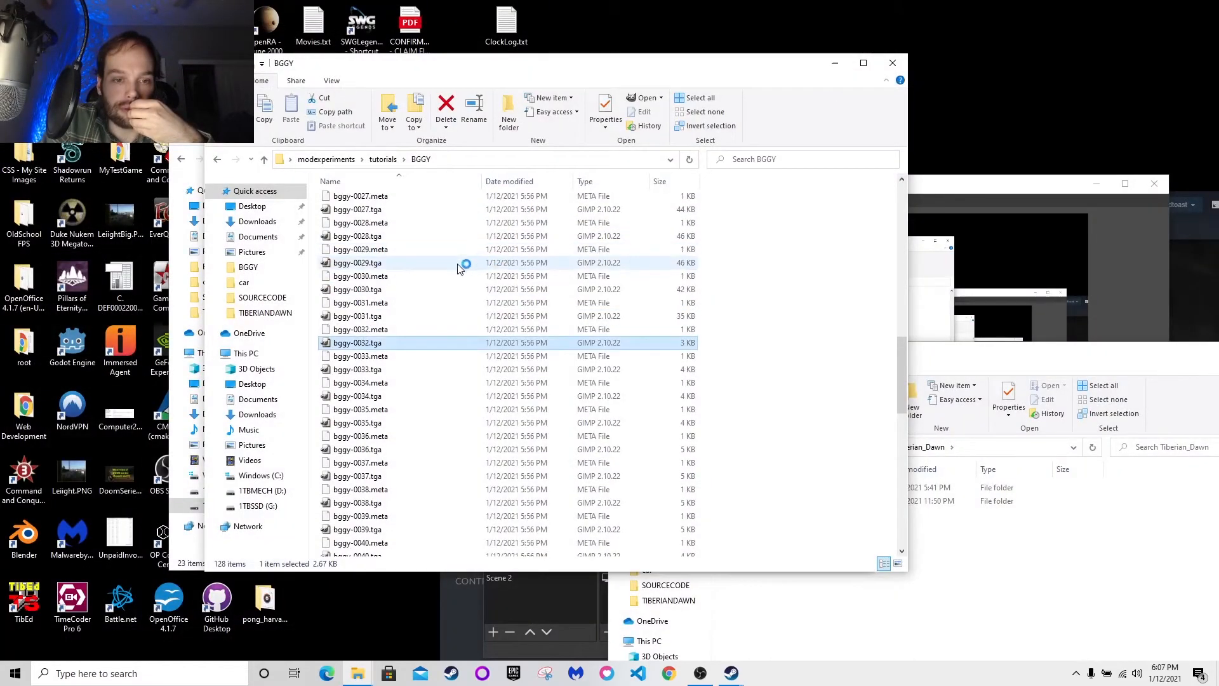
left_click(378, 290)
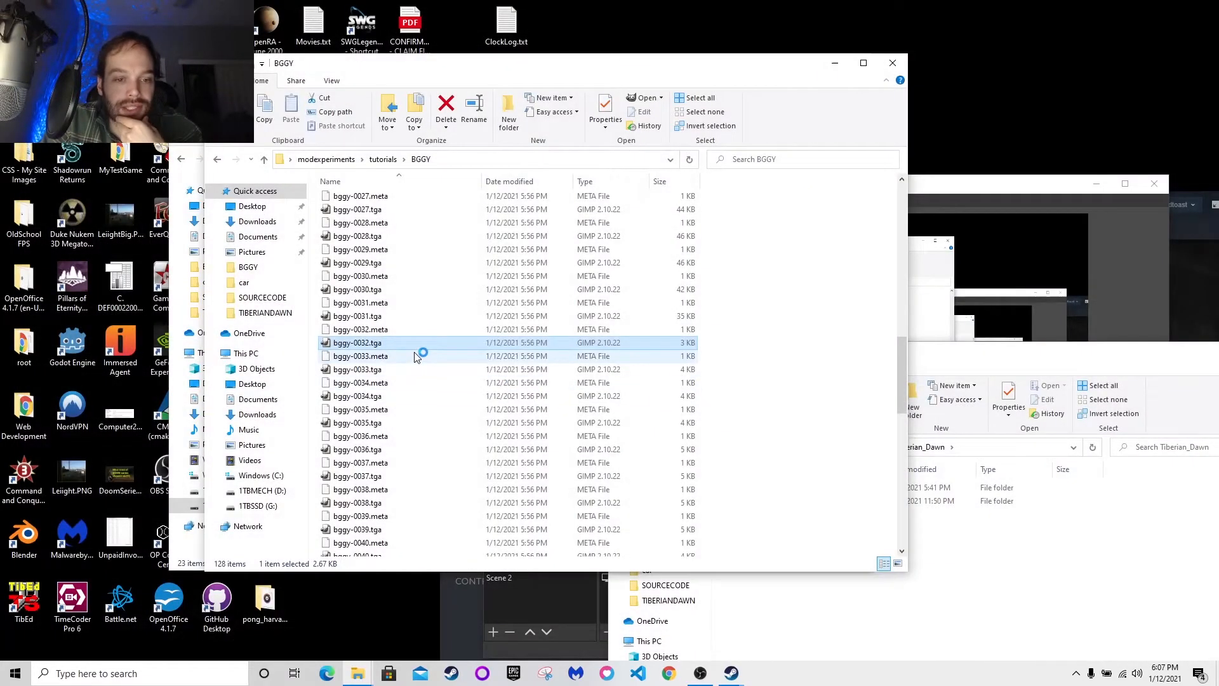
Look through the BGGY folder's full file list to review the numbered TGA and META files
scroll(416, 358, "down", 15)
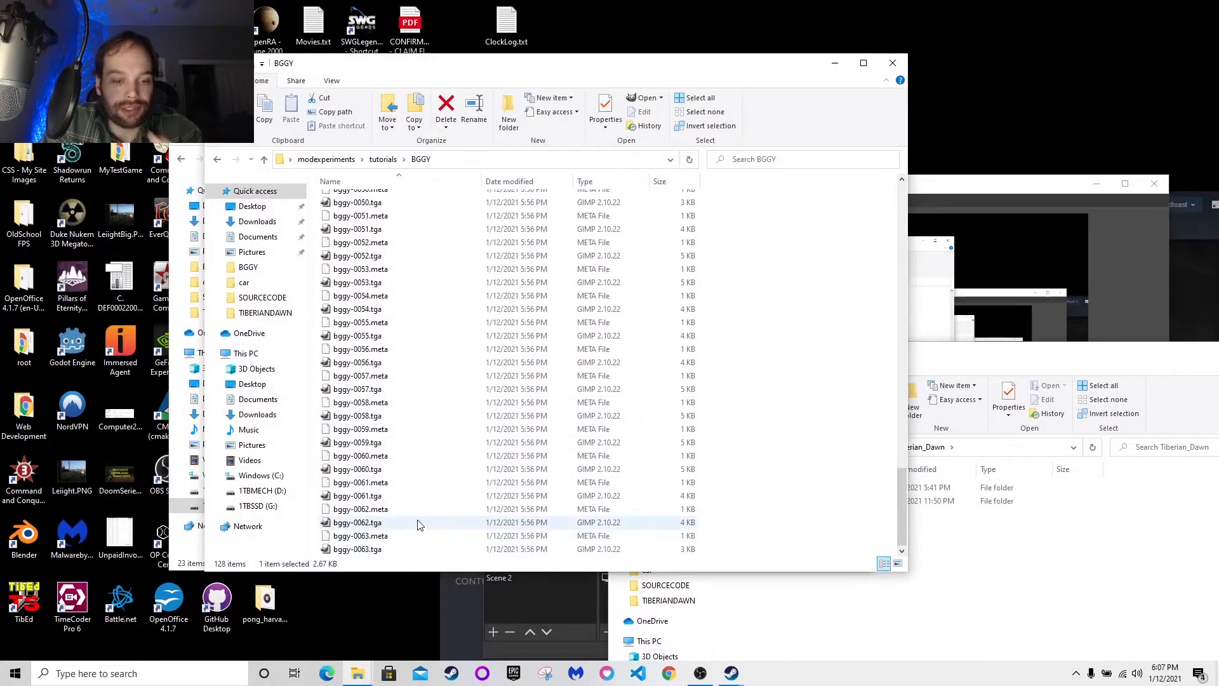
scroll(480, 477, "up", 15)
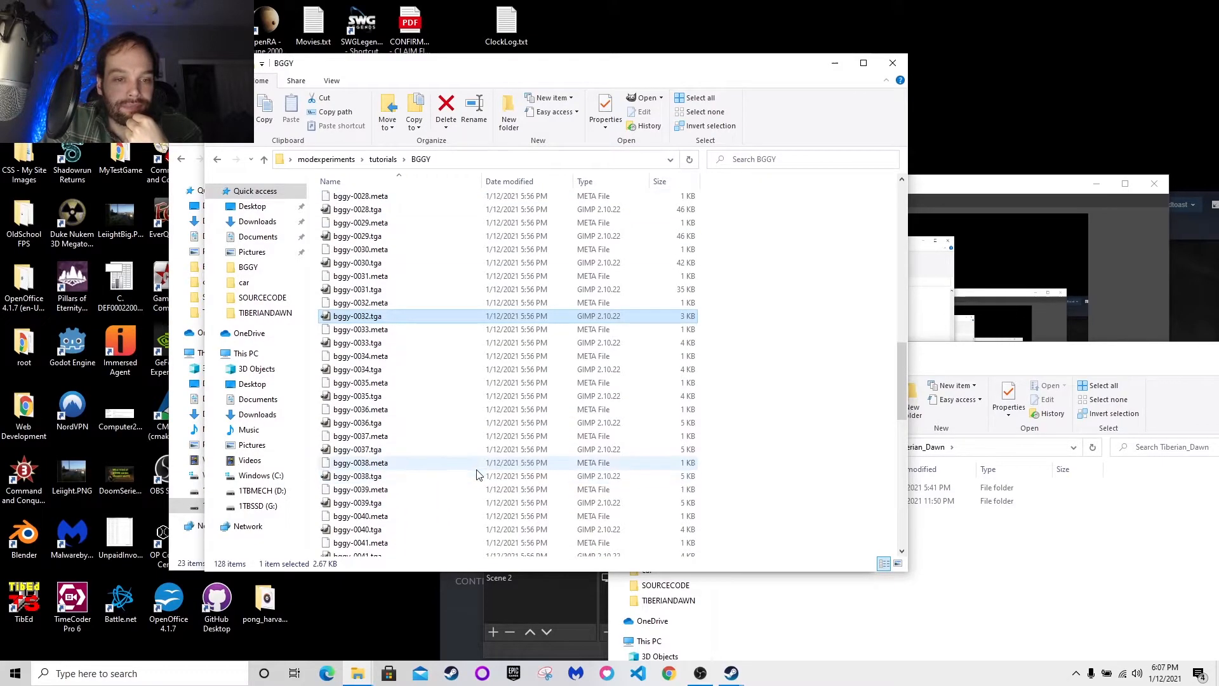
scroll(479, 467, "up", 1)
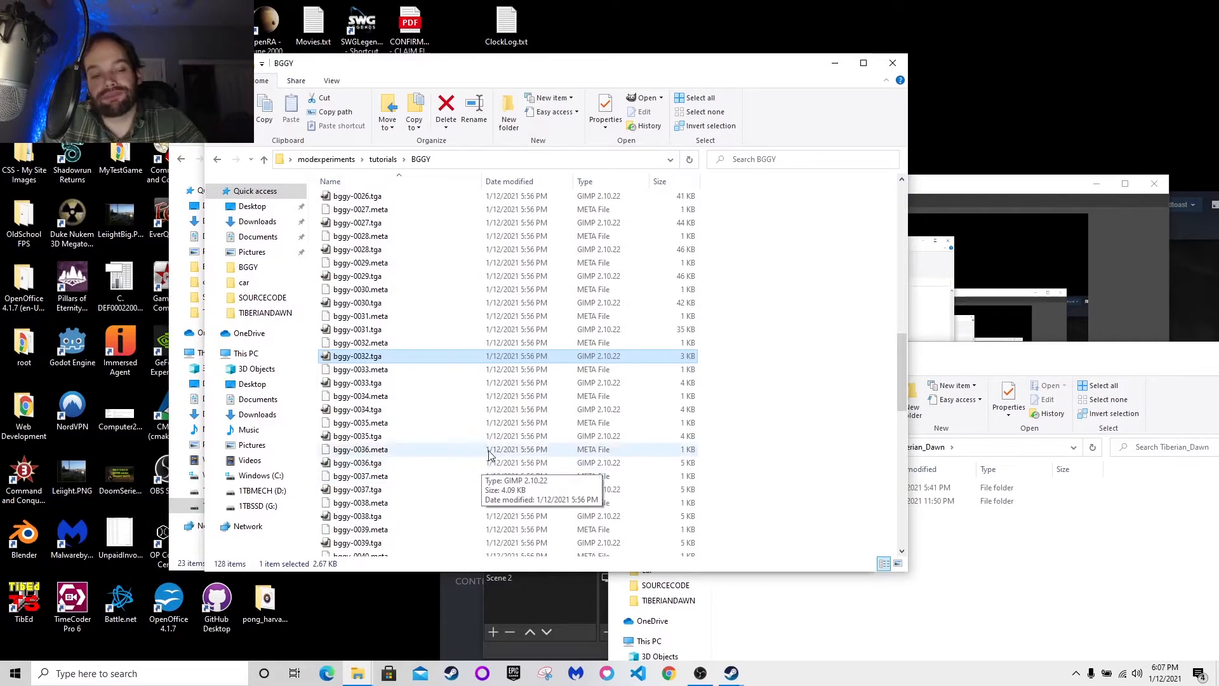
scroll(476, 467, "up", 2)
scroll(439, 445, "down", 18)
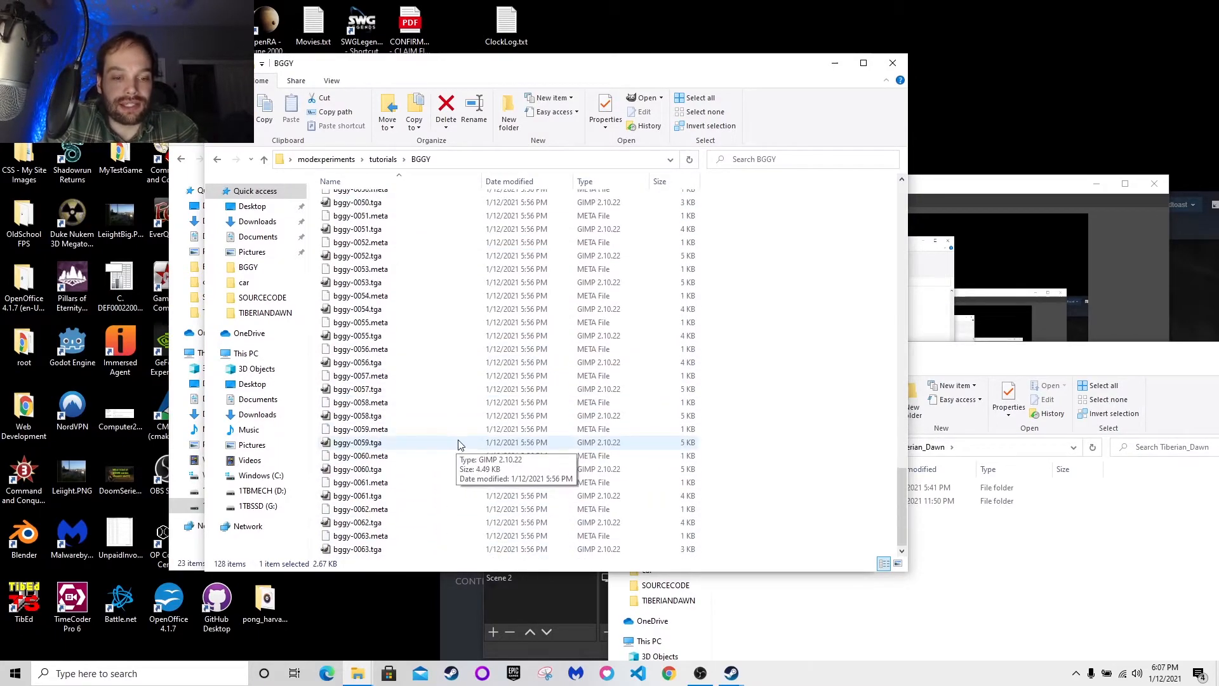
scroll(422, 551, "up", 20)
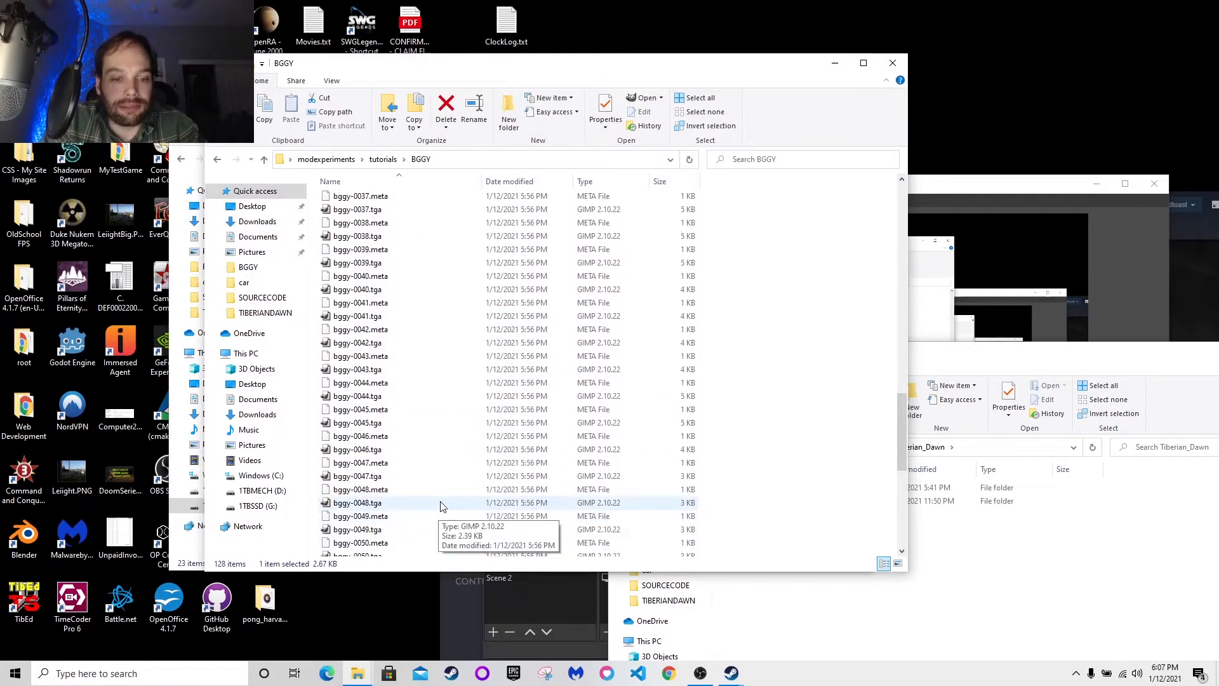
scroll(444, 487, "up", 5)
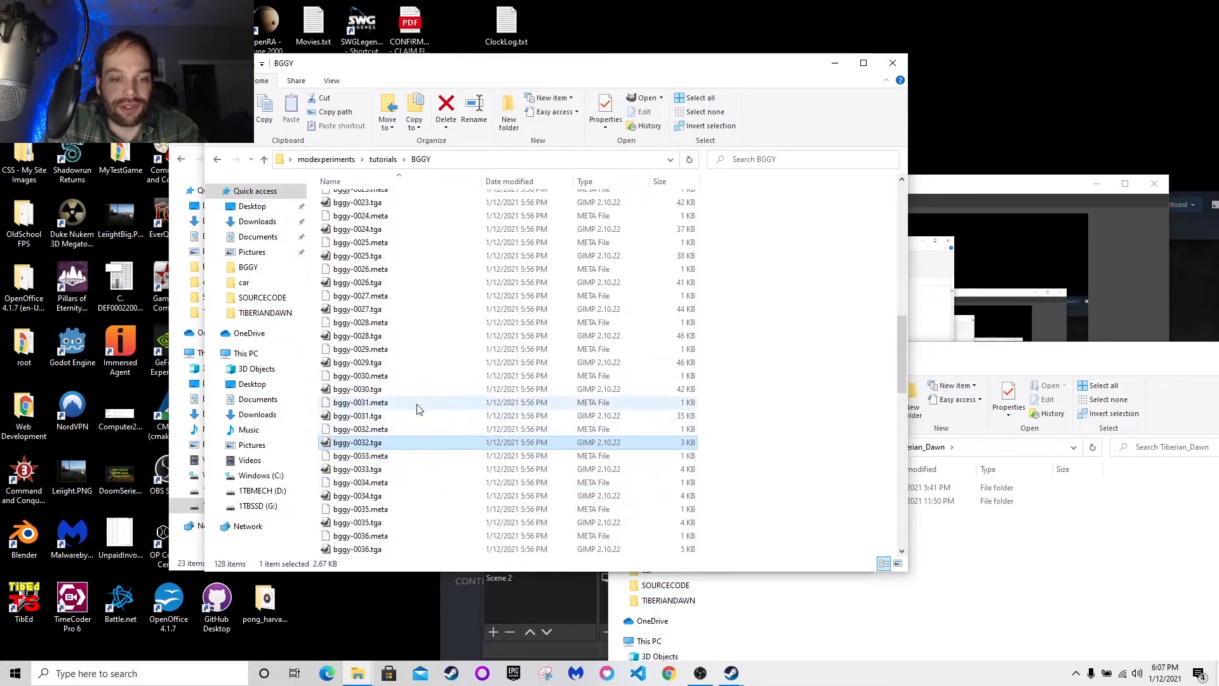
scroll(424, 413, "up", 5)
scroll(424, 411, "up", 3)
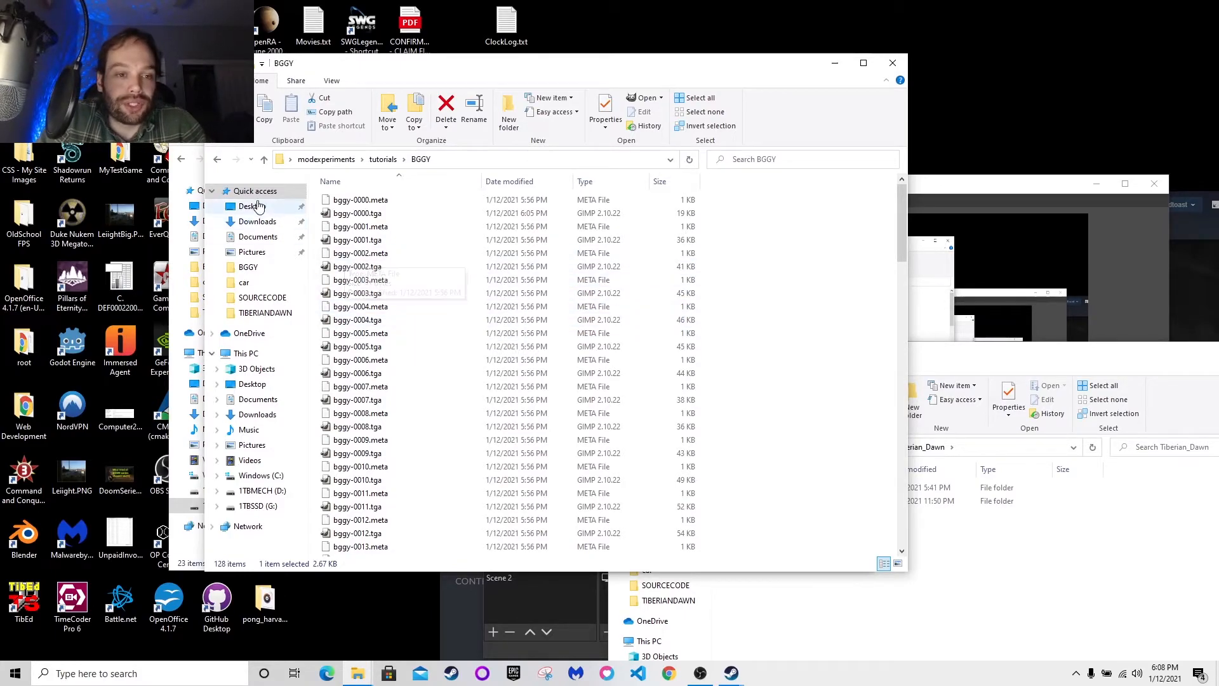
Return to the tutorials folder and select the BGGY folder
left_click(218, 161)
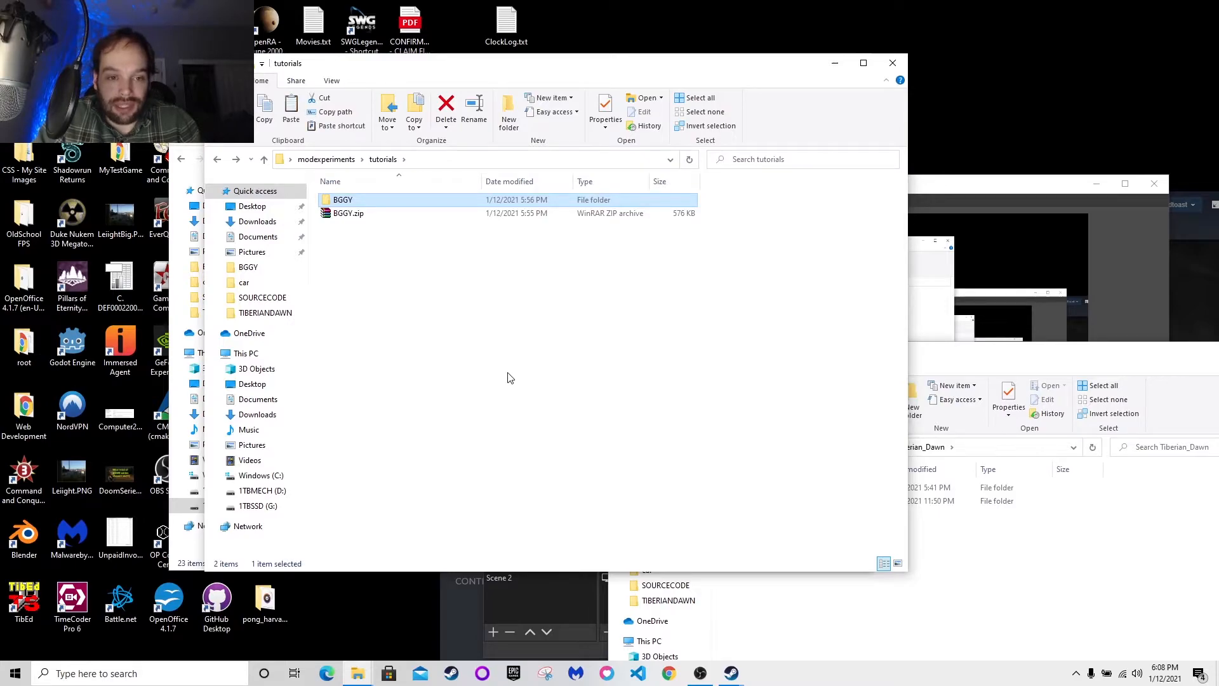
left_click(346, 214)
left_click(342, 203)
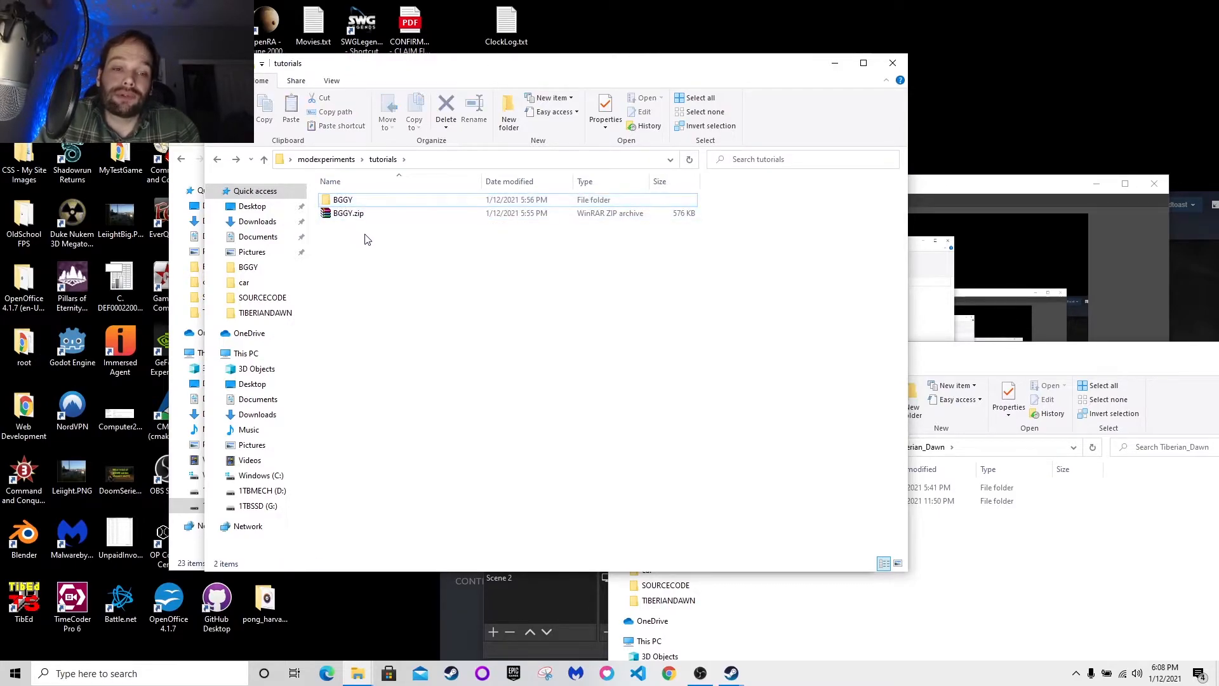
key("Down")
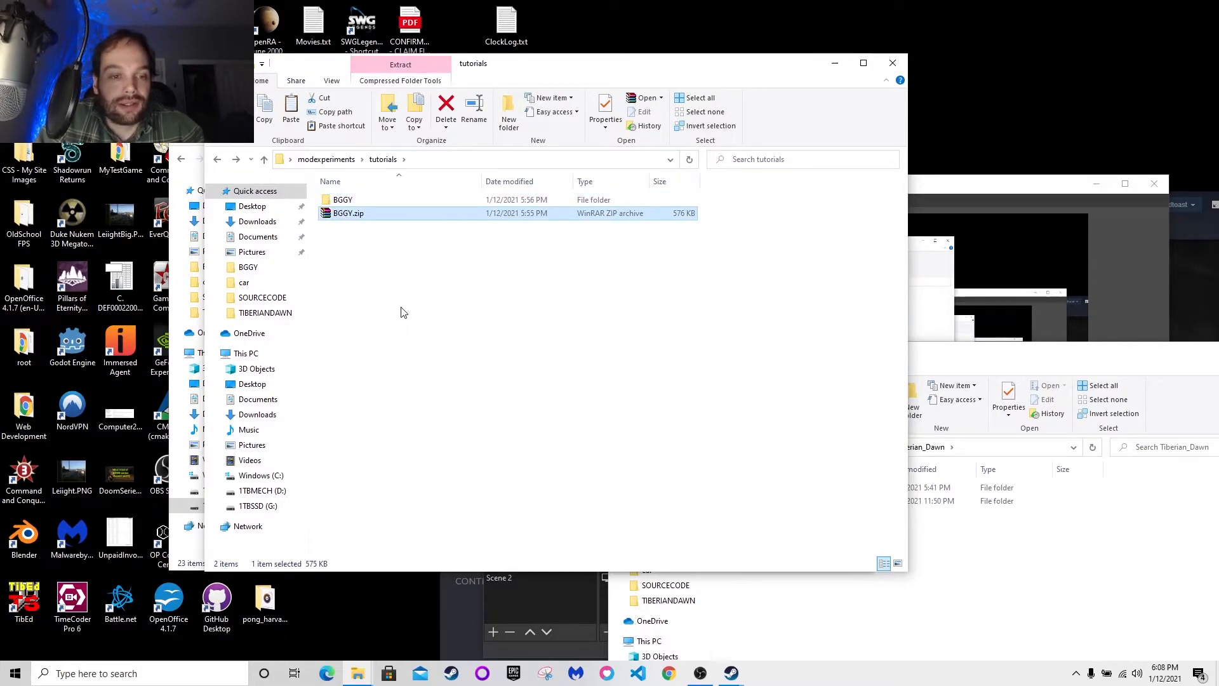
left_click(438, 263)
left_click(339, 217)
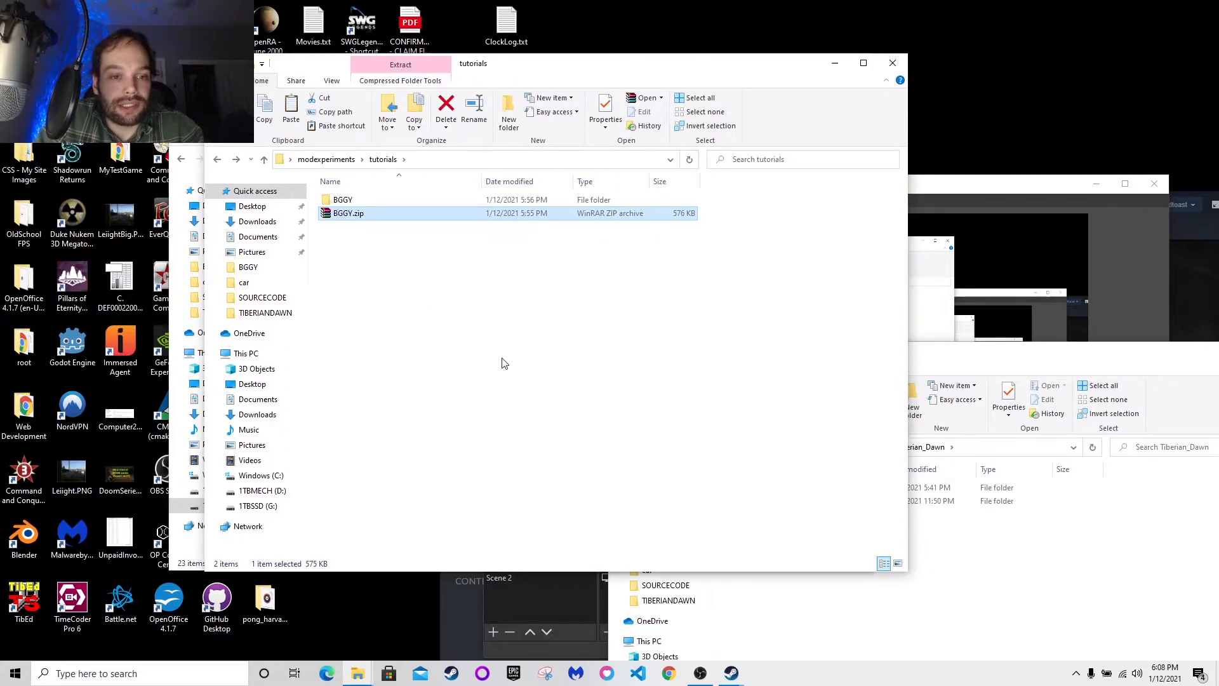
left_click(342, 202)
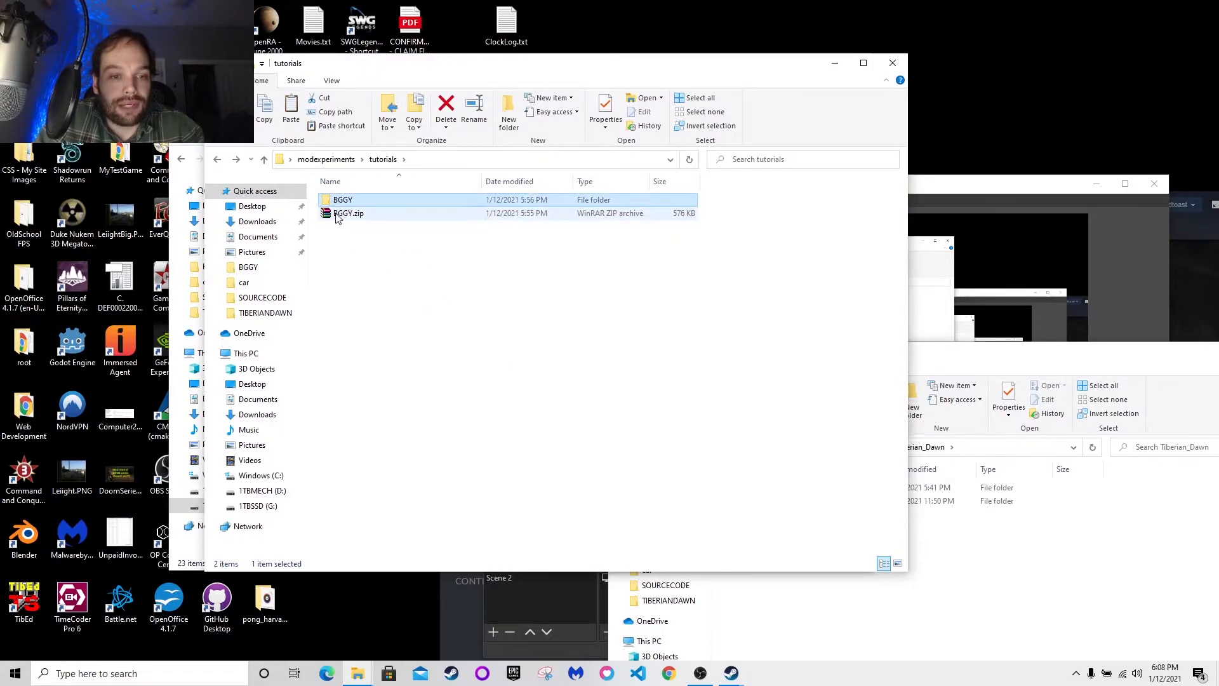
Compress the BGGY folder into a new zipped archive, keeping the suggested file name
right_click(341, 204)
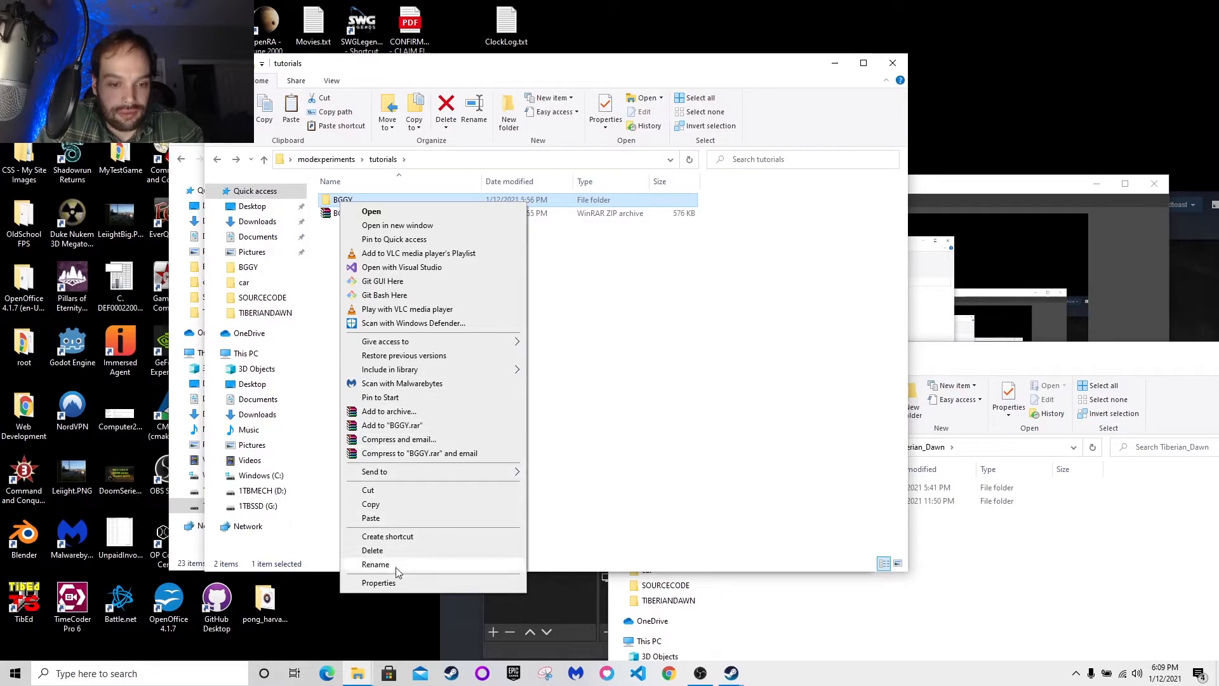
mouse_move(409, 475)
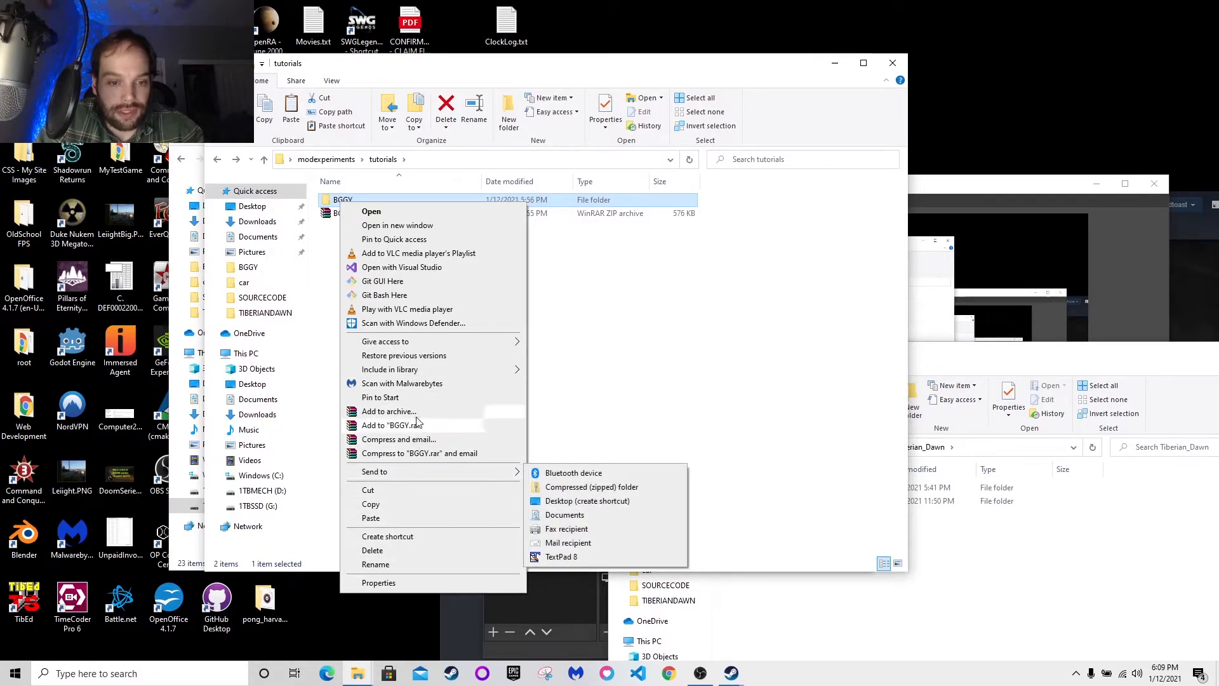
mouse_move(428, 376)
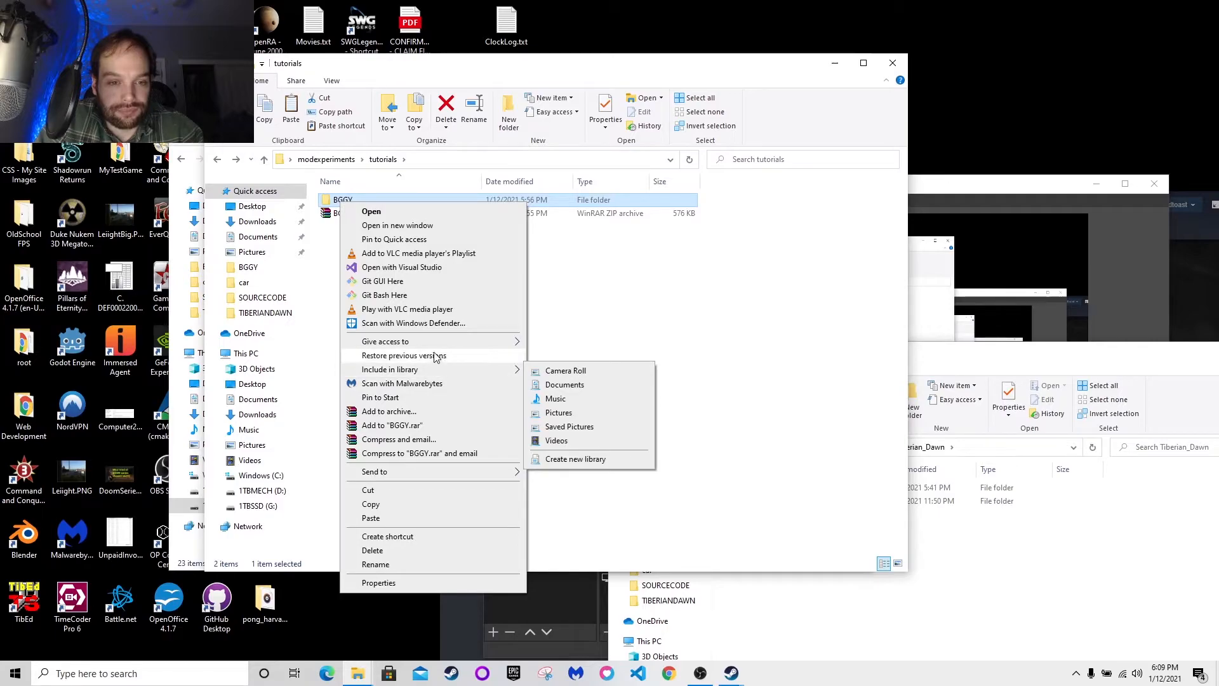
mouse_move(439, 478)
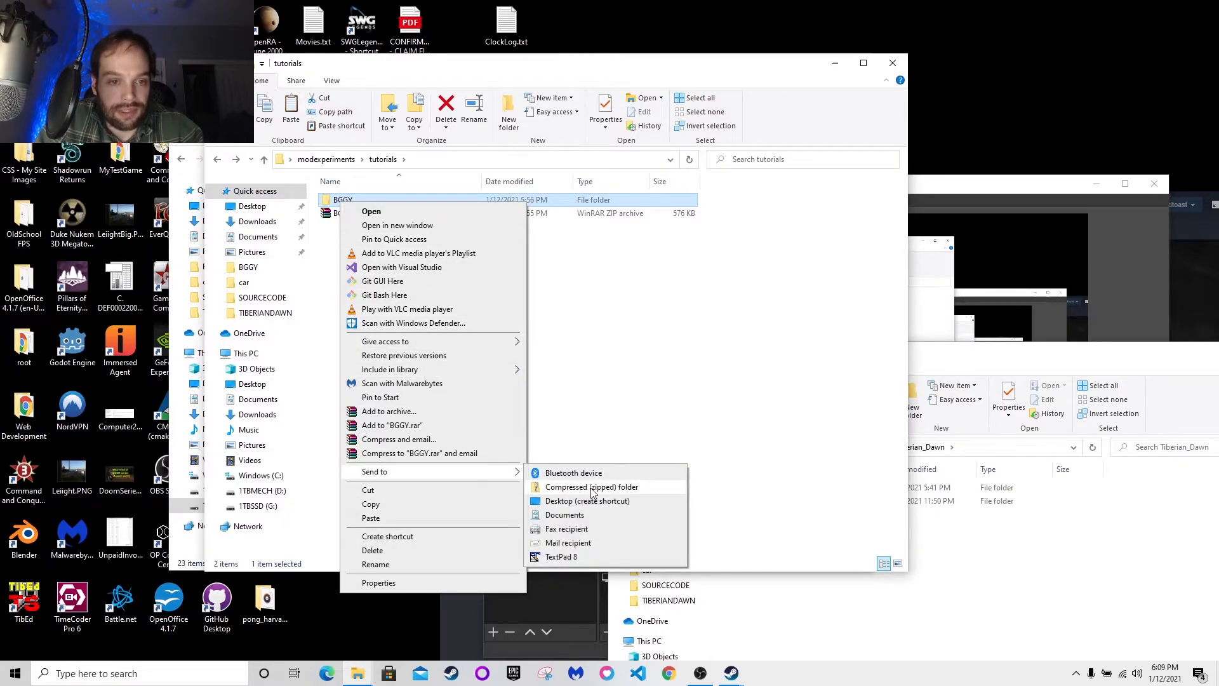
left_click(591, 489)
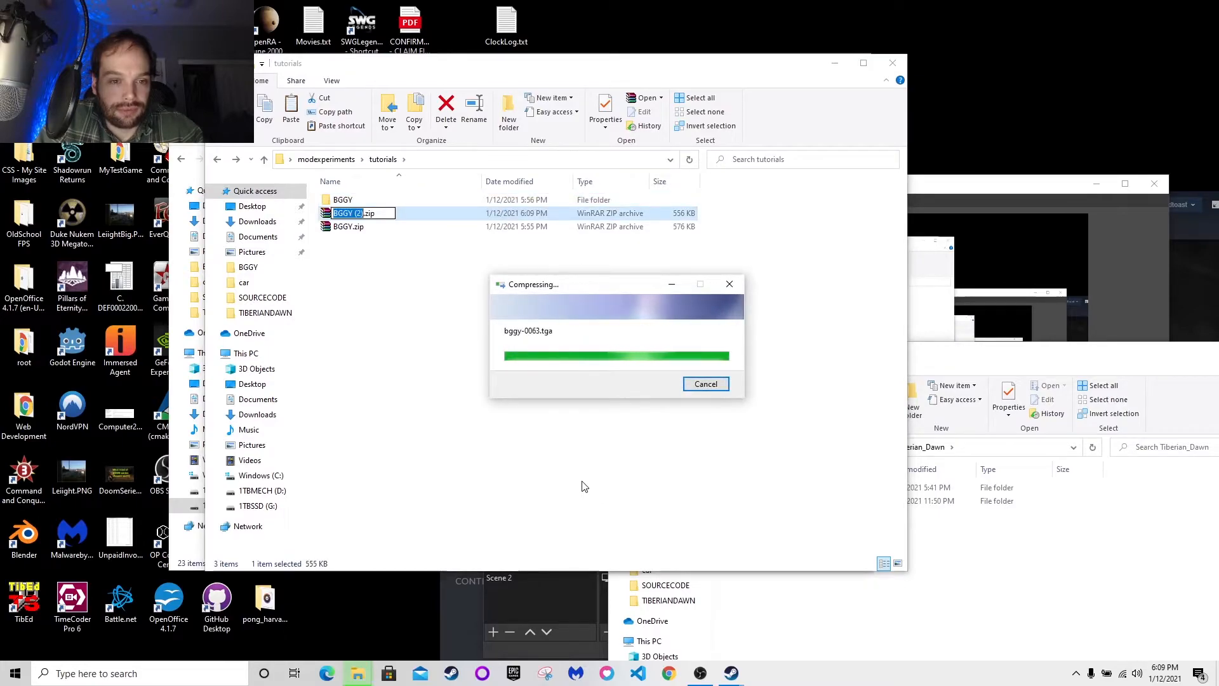
left_click(413, 301)
Delete the original BGGY.zip archive from the tutorials folder
left_click(351, 214)
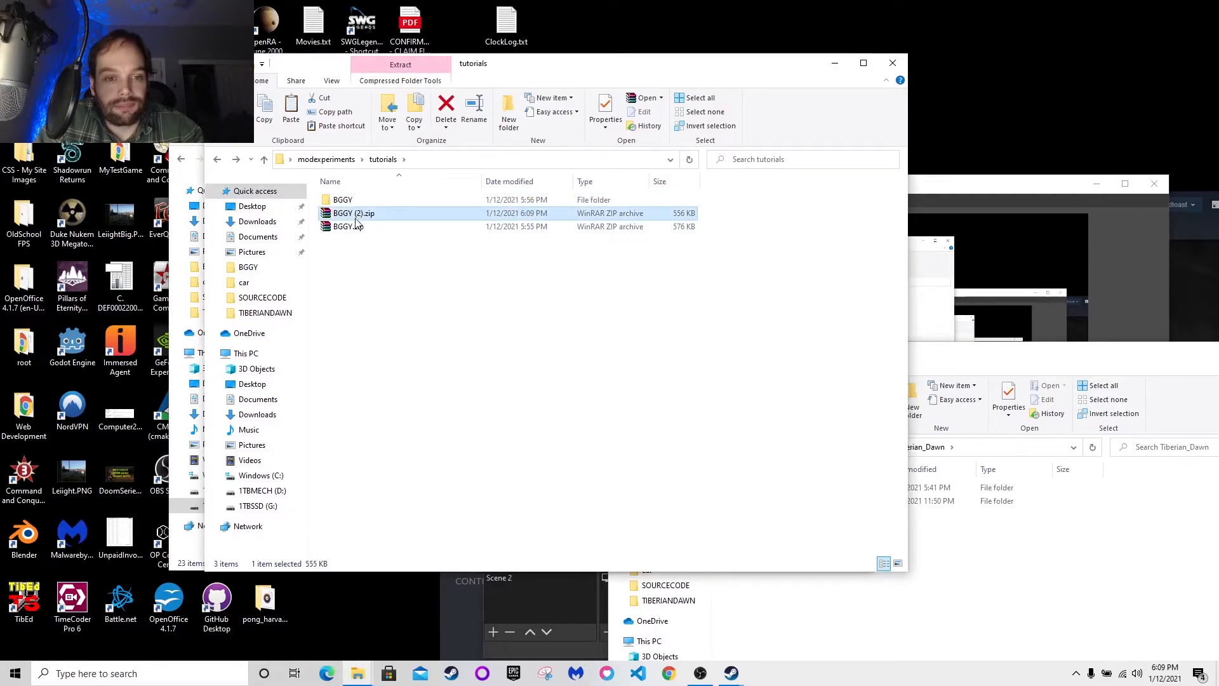
left_click(348, 227)
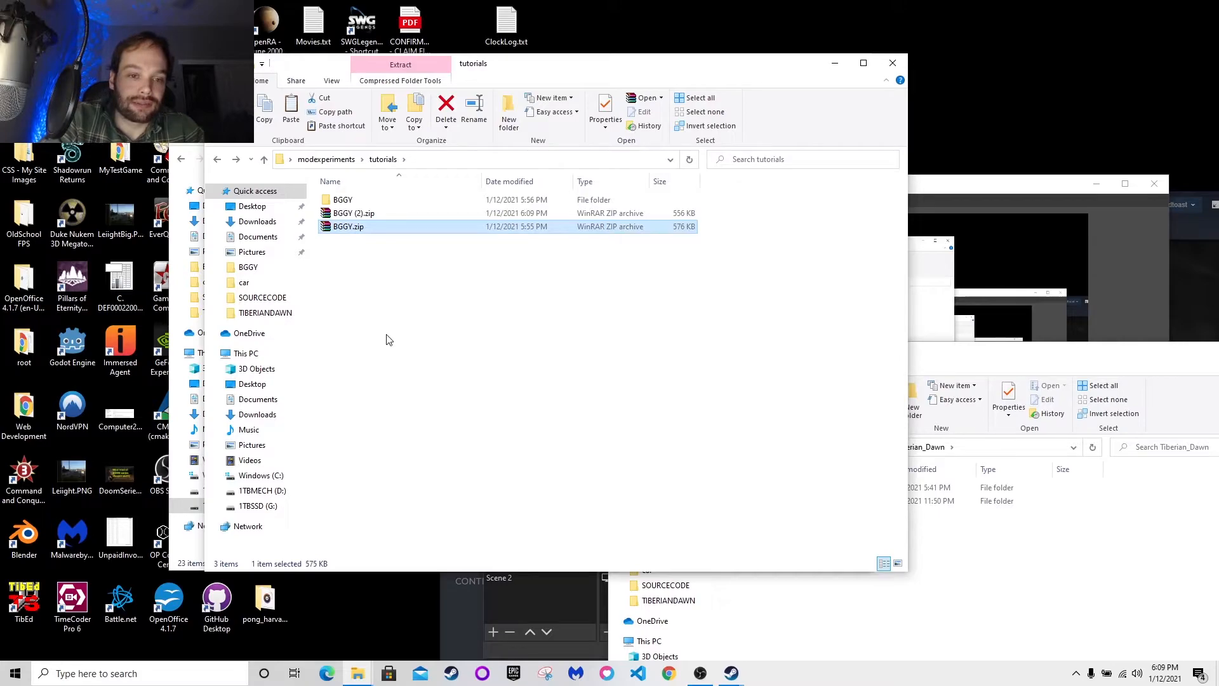
key("Delete")
Rename the new archive to BGGY.zip and select it
left_click(360, 217)
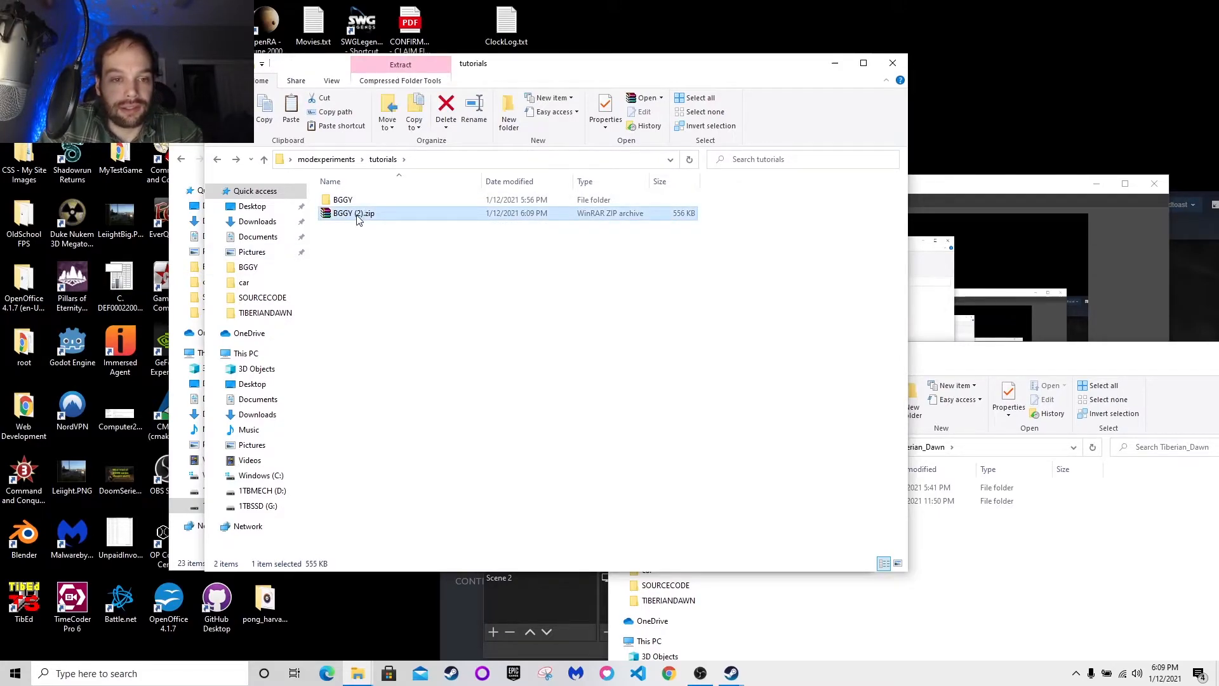
left_click(362, 216)
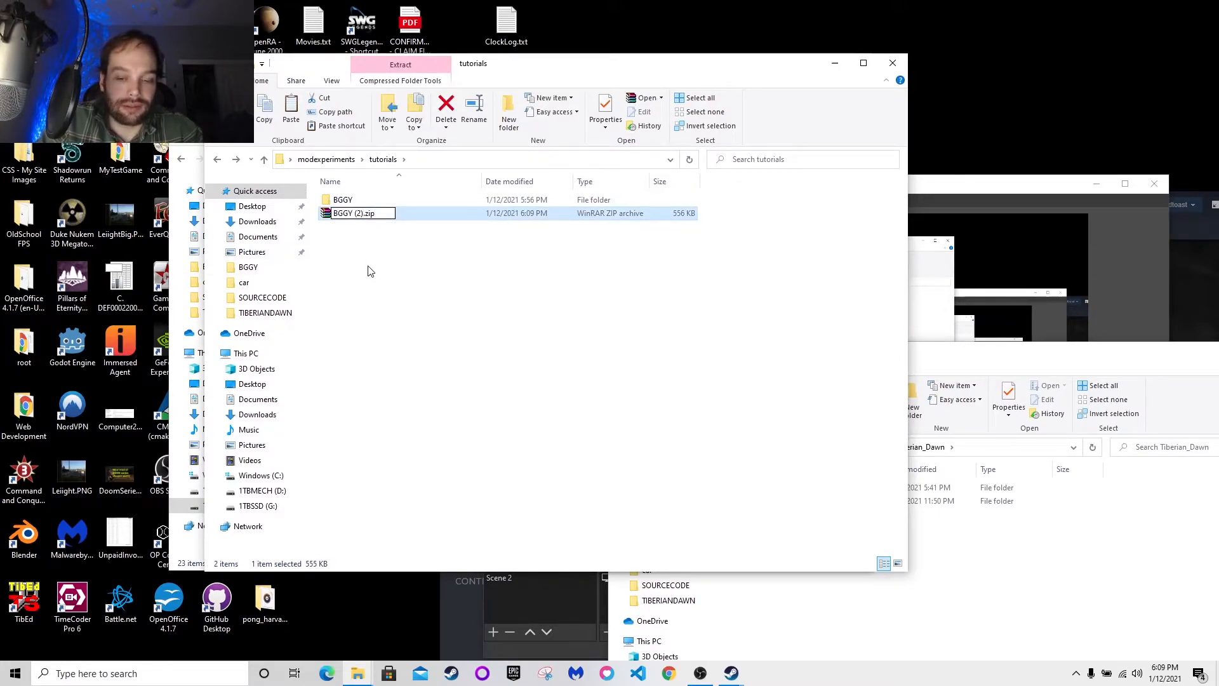
key("BackSpace")
key("BackSpace")
key("BackSpace")
key("BackSpace")
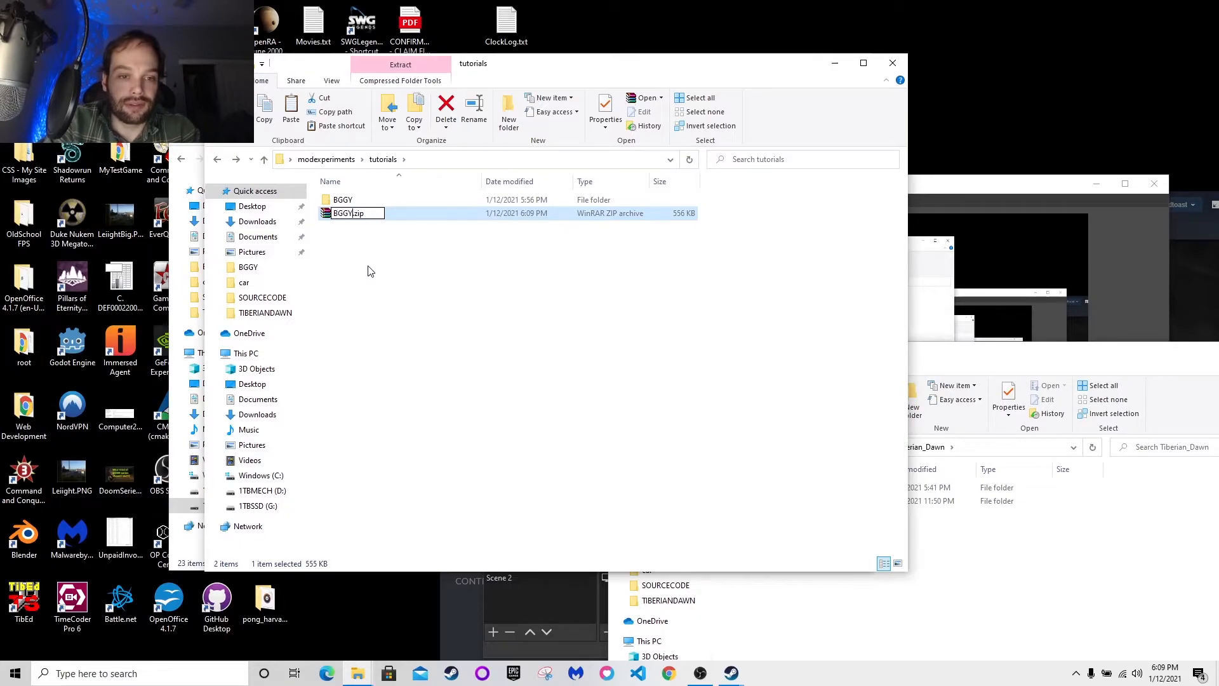
key("Return")
left_click(393, 267)
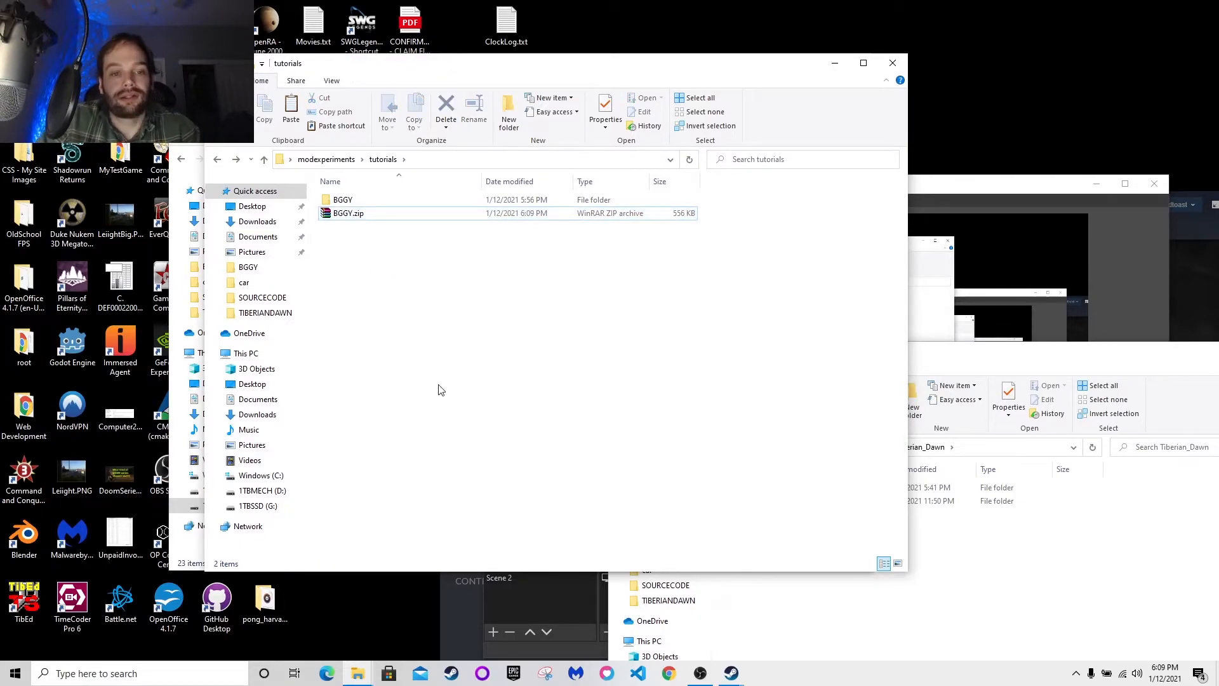
left_click(346, 214)
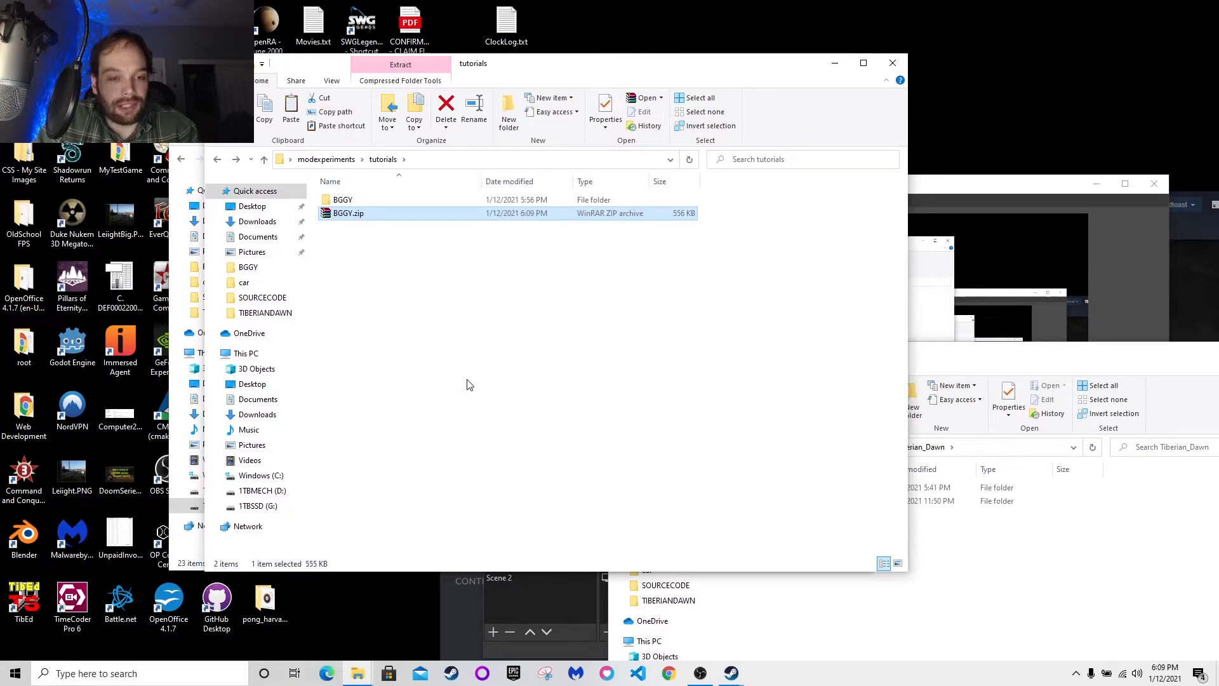
Bring the Tiberian_Dawn folder window into view, go up to Mods, and open Tiberian_Dawn again
left_click_drag(311, 70, 495, 83)
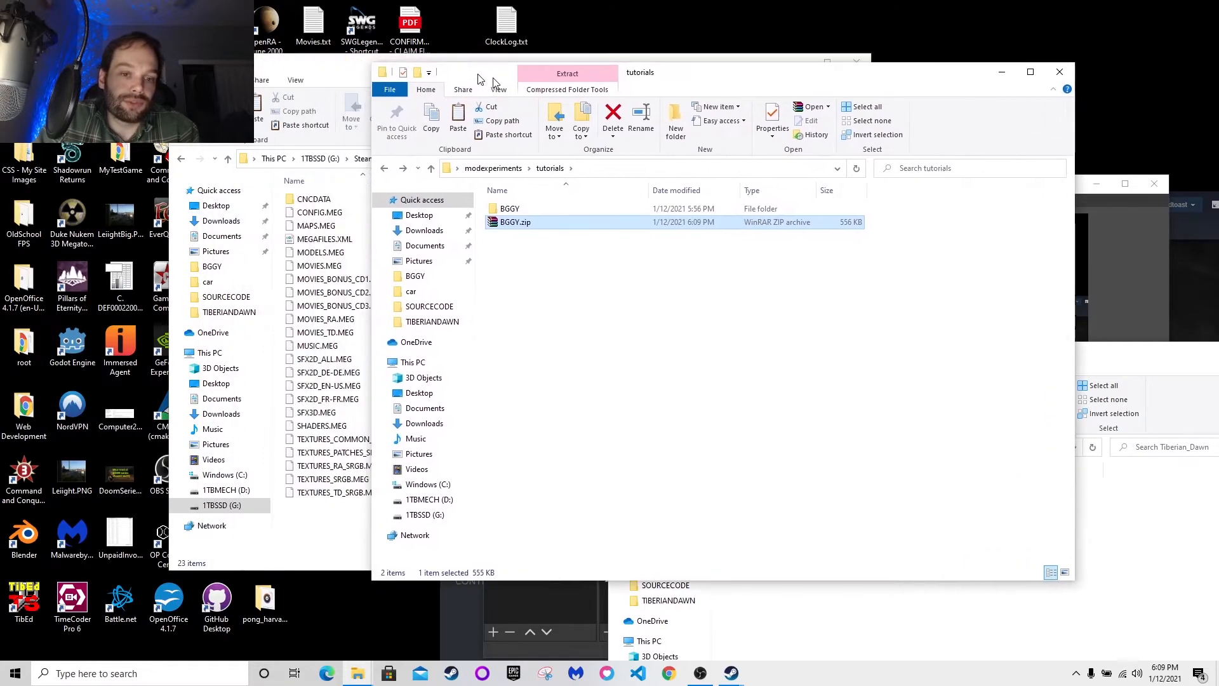
left_click(613, 319)
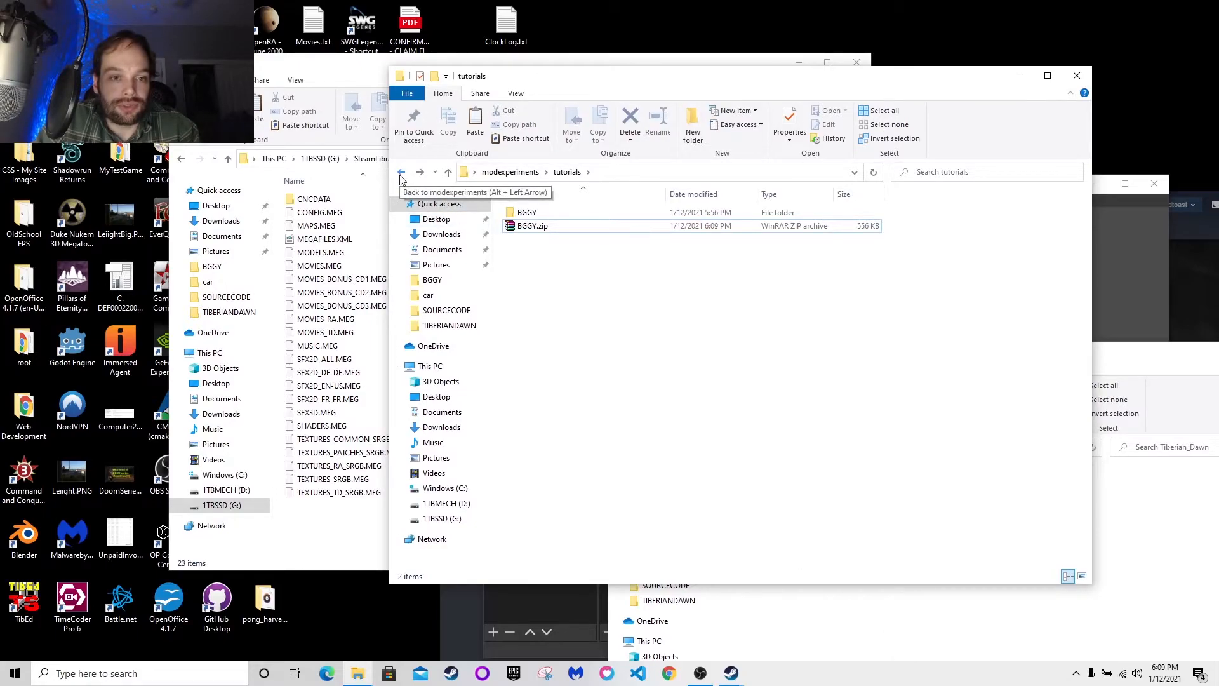
left_click_drag(337, 62, 262, 68)
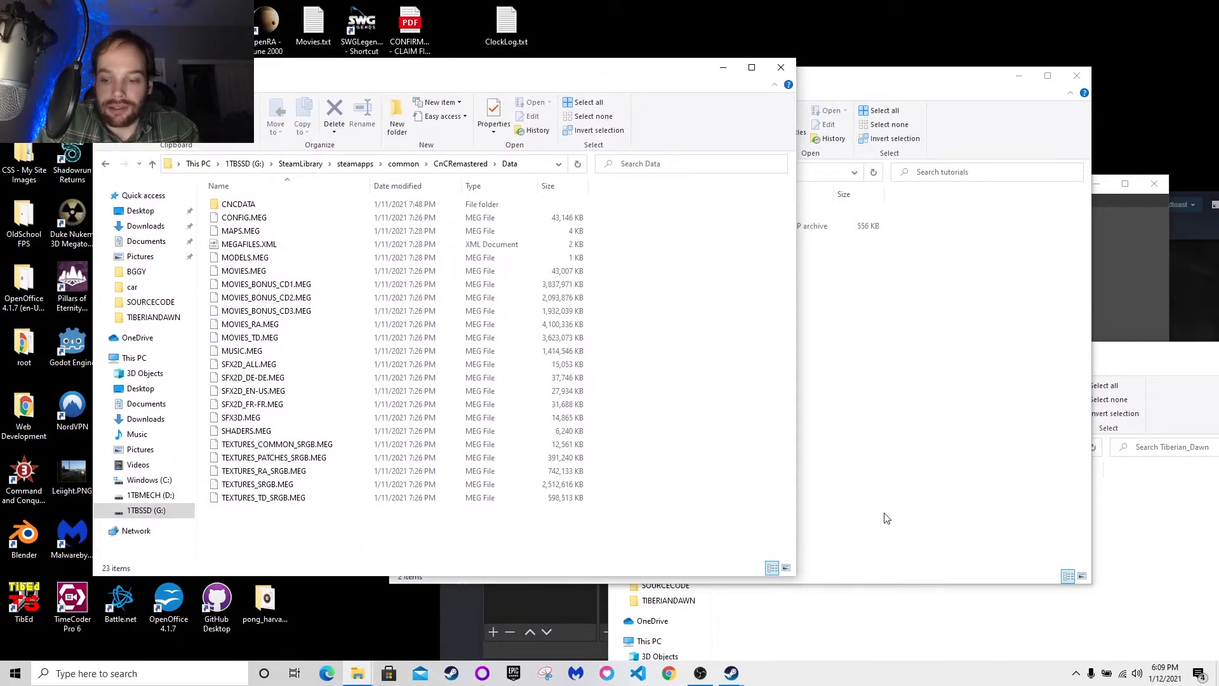
left_click(908, 359)
left_click_drag(908, 359, 466, 104)
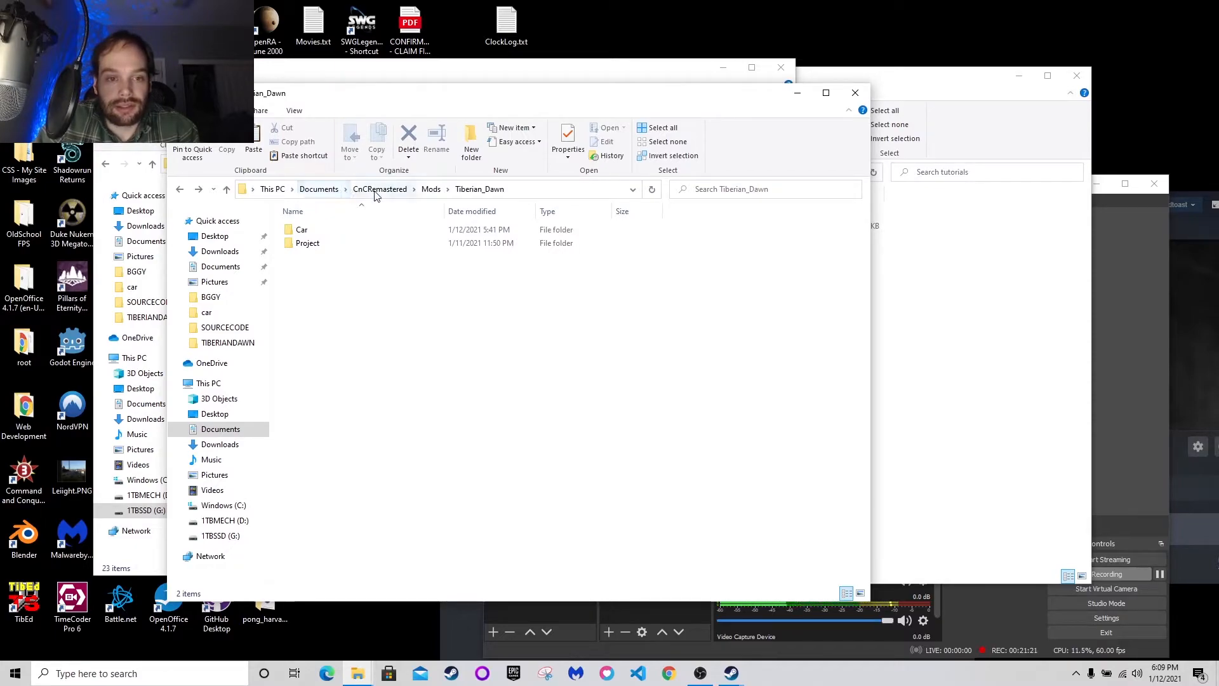
left_click(431, 190)
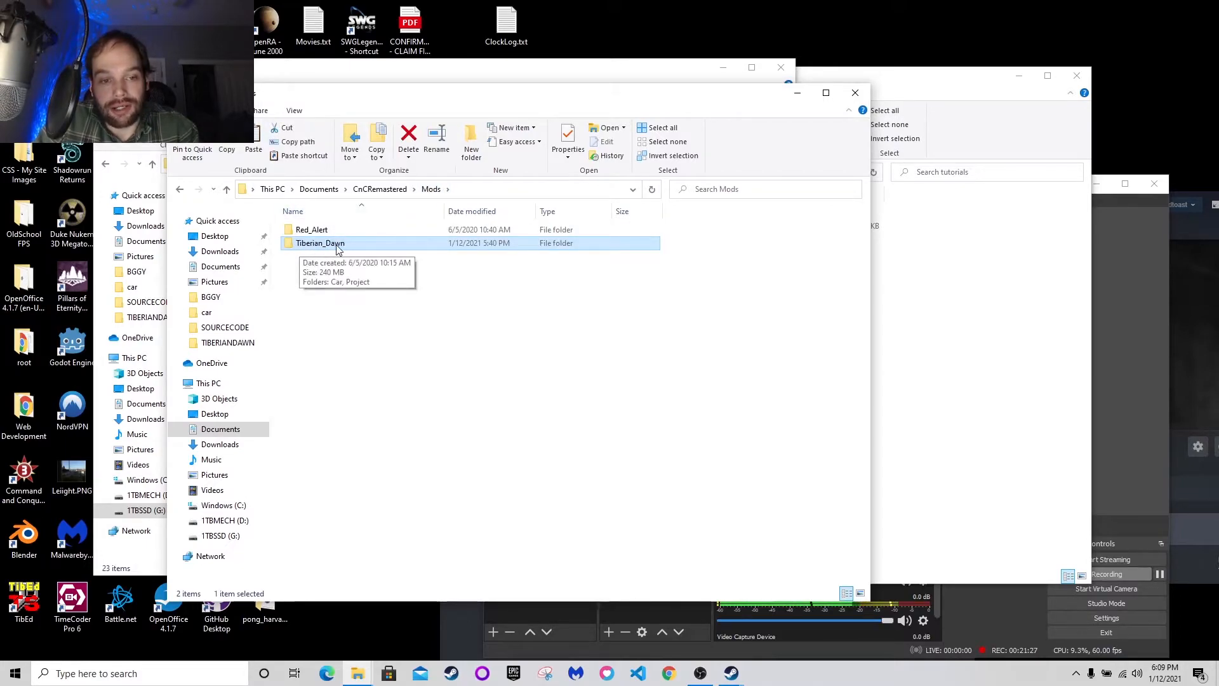
double_click(318, 248)
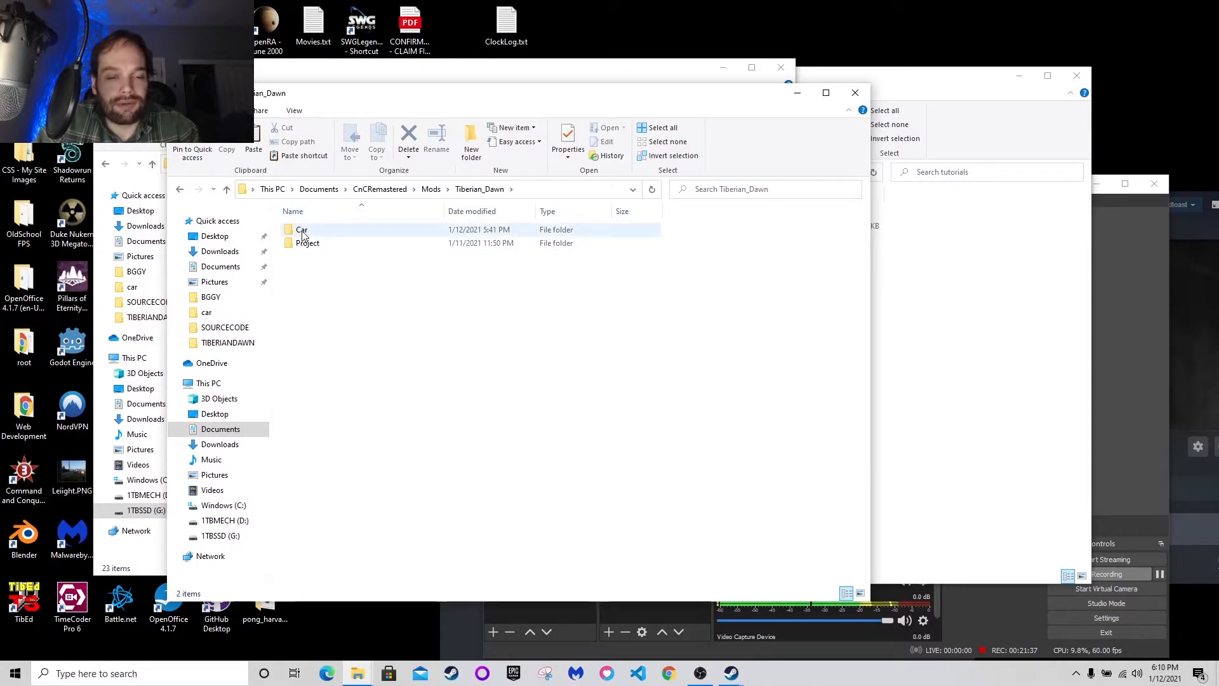
Create a new folder named Car2 in the Tiberian_Dawn mods folder
right_click(296, 264)
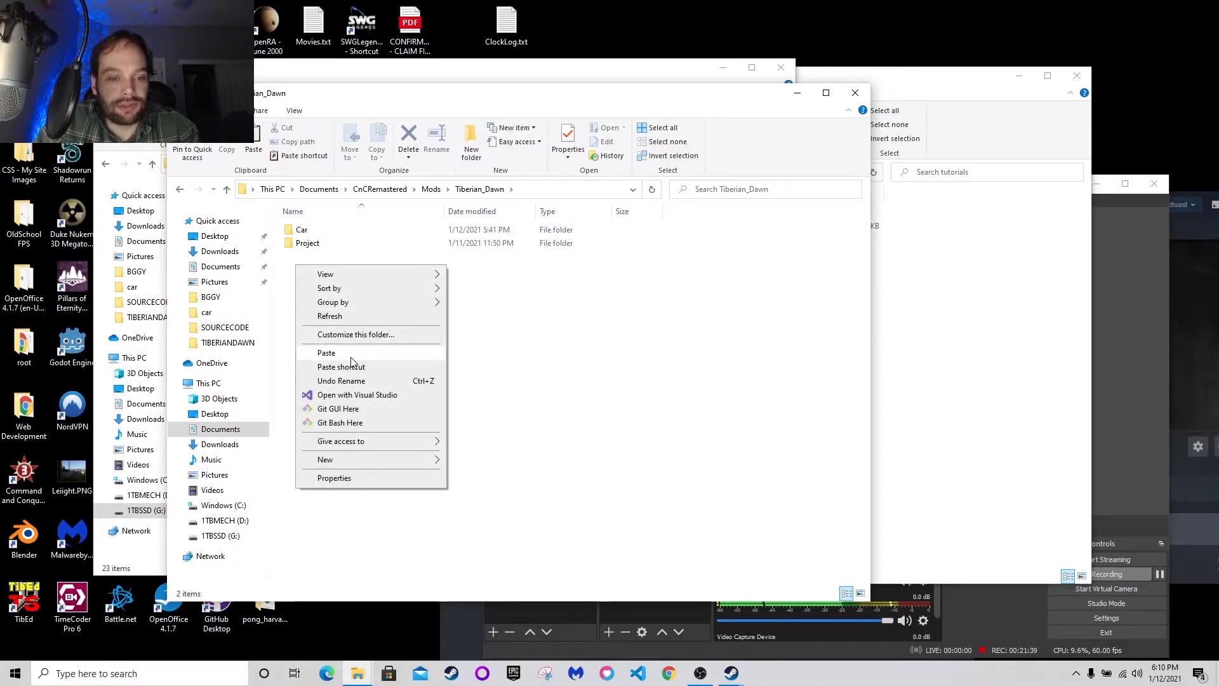
mouse_move(357, 457)
left_click(456, 452)
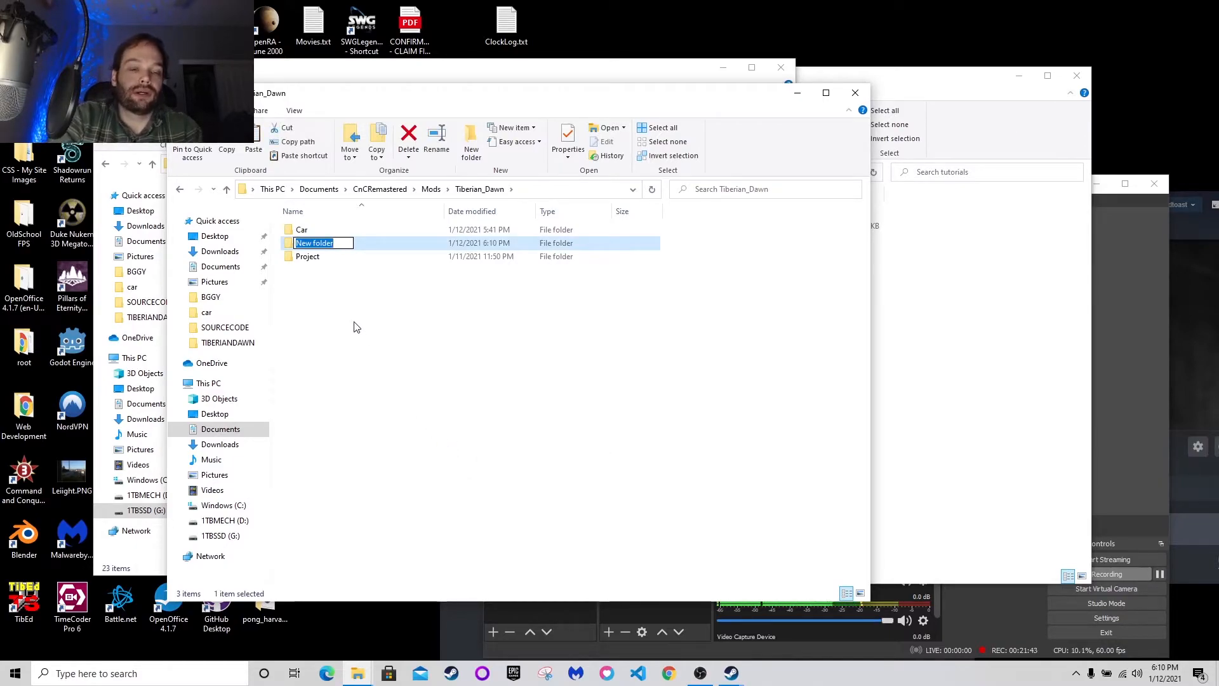
type("Car2")
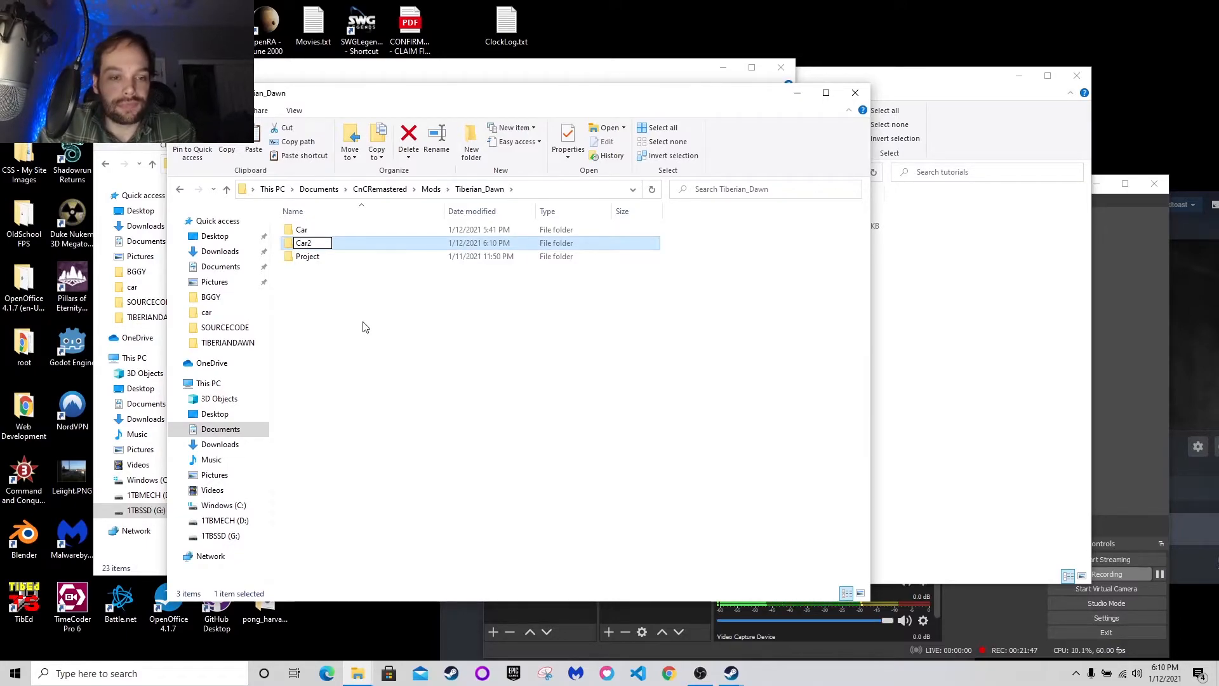
left_click(364, 326)
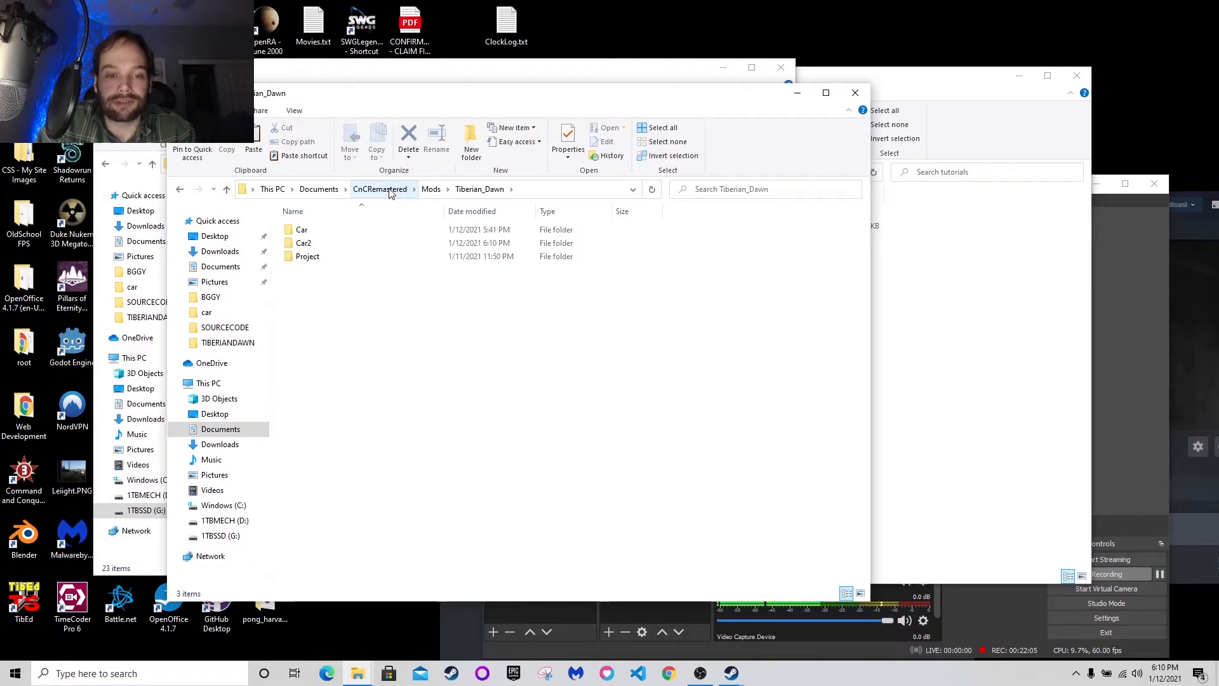
Paste the copied BGGY.zip into the Car2 folder and return to Tiberian_Dawn
double_click(305, 244)
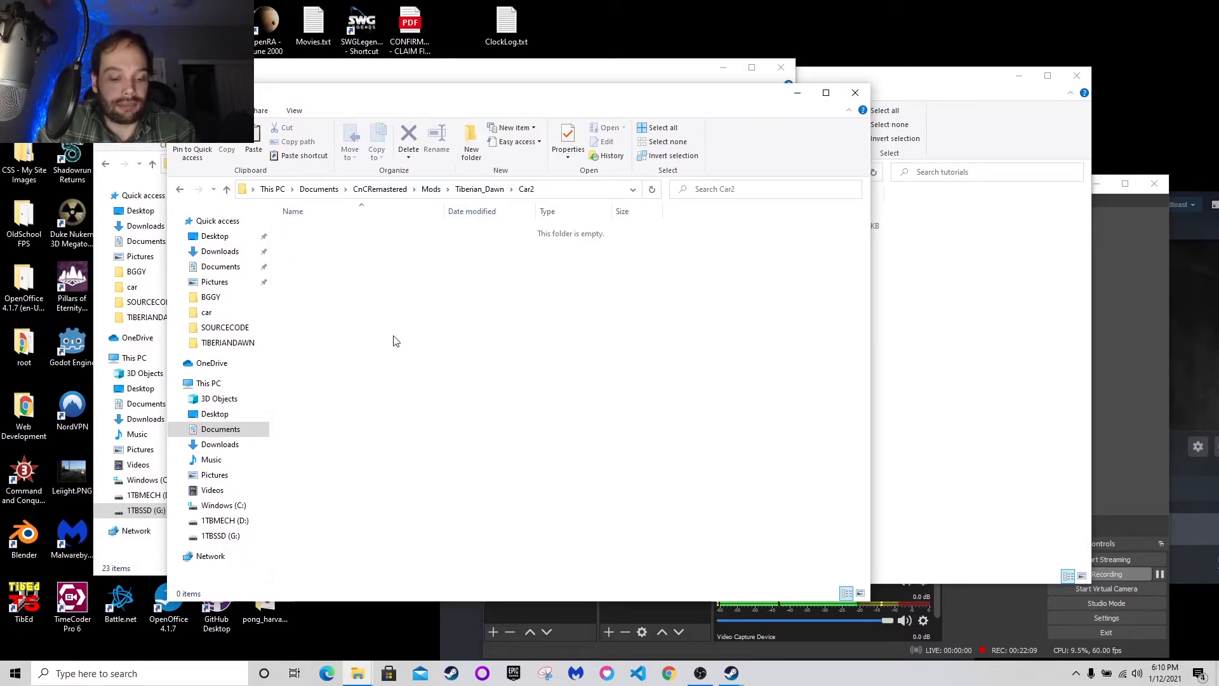
key("ctrl+v")
left_click(371, 278)
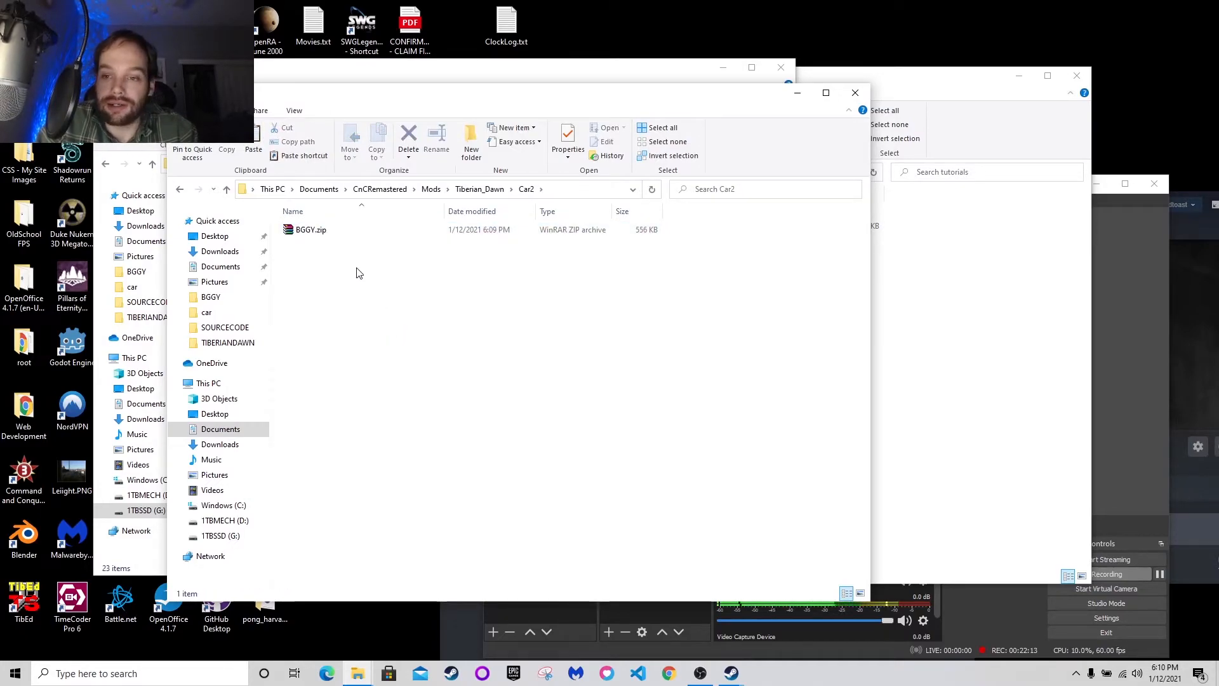
left_click(179, 190)
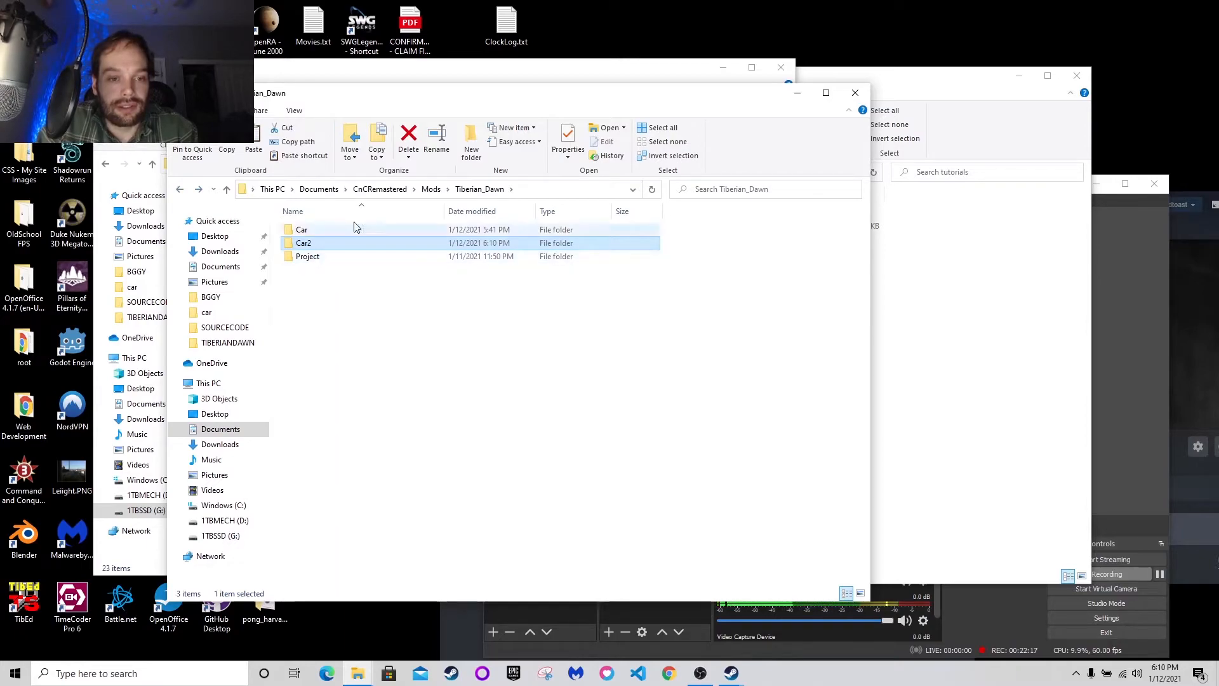
Launch MegEditor from the TOOLS folder inside modexperiments
left_click(939, 309)
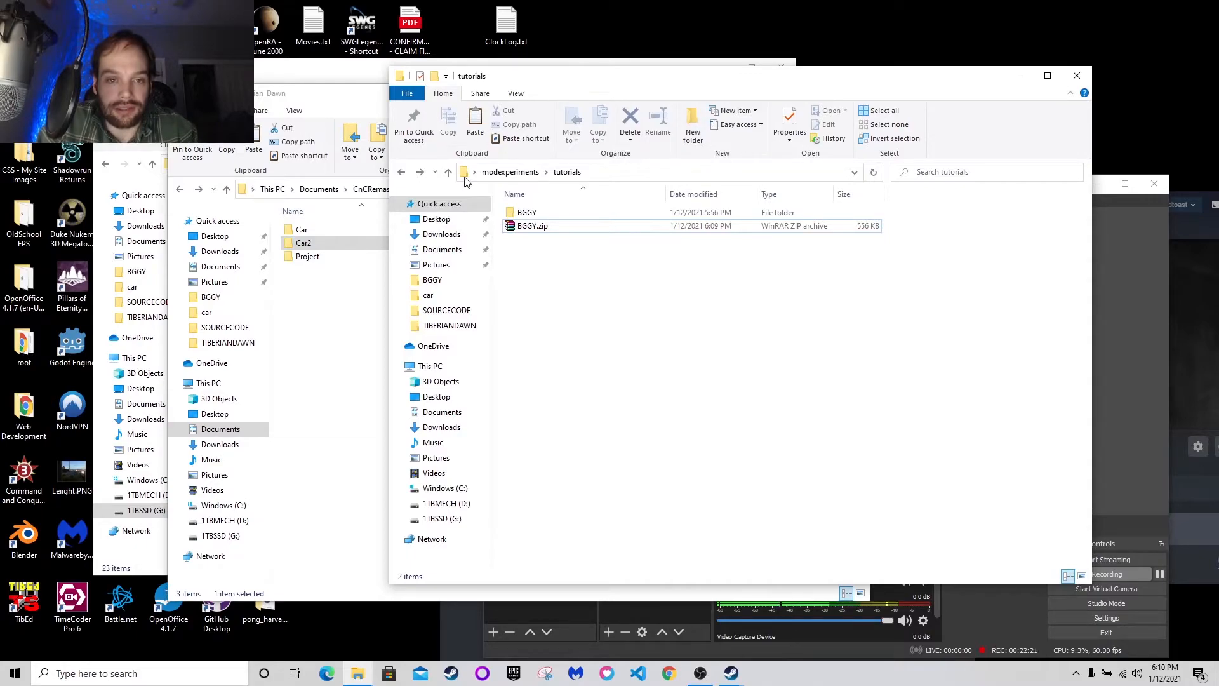
left_click(402, 173)
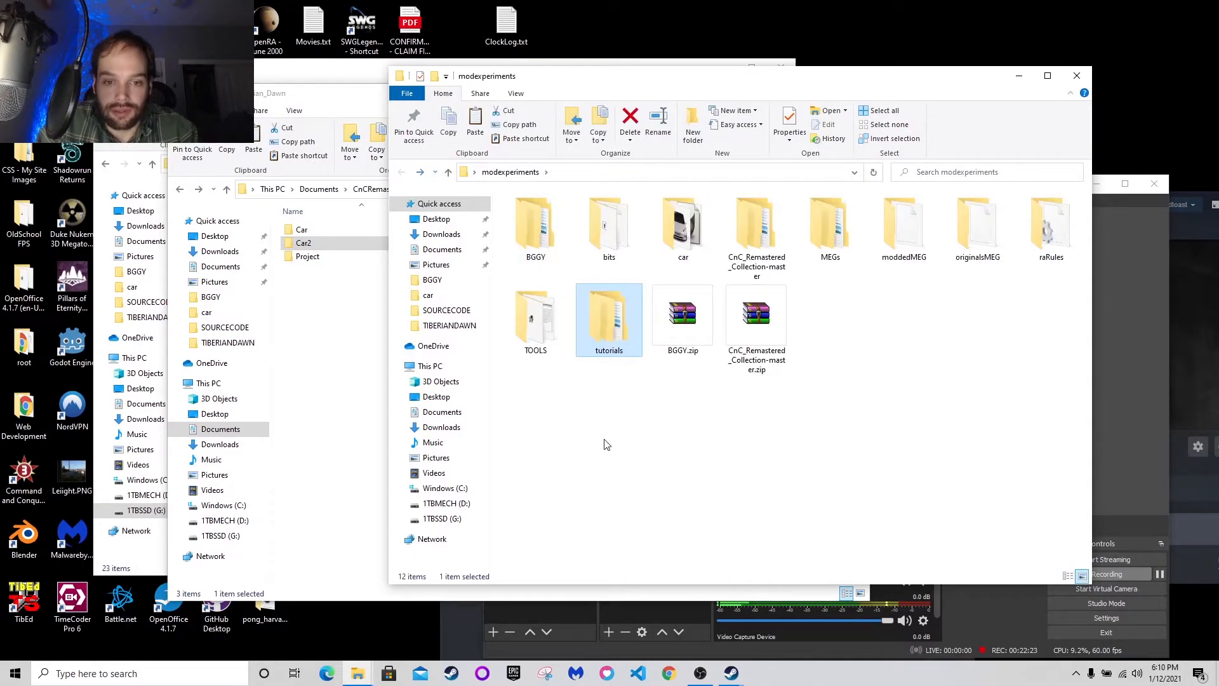
double_click(535, 320)
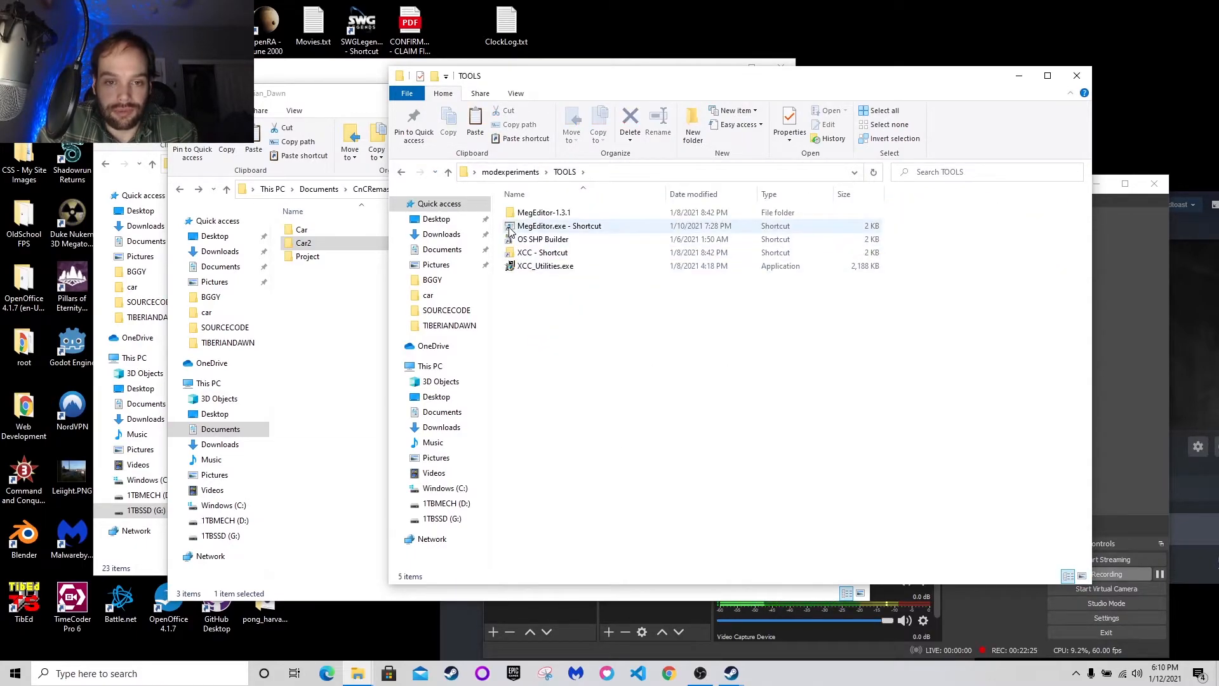
double_click(512, 227)
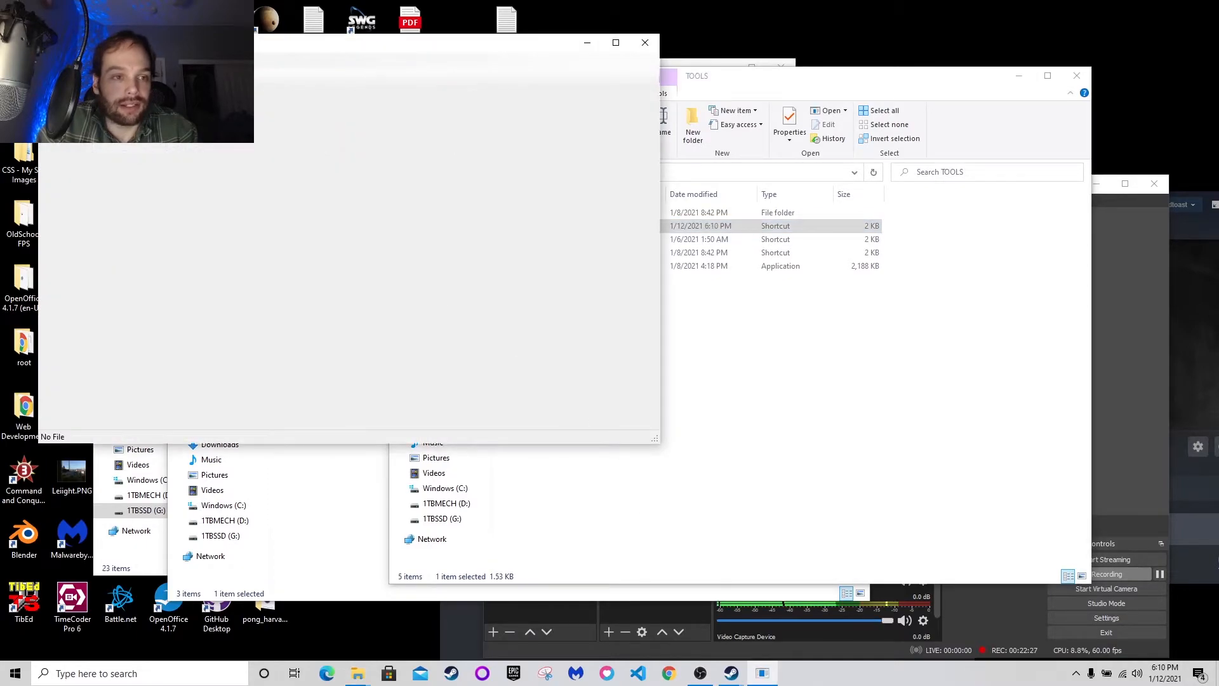
Open TEXTURES_TD_SRGB.MEG from the originalsMEG folder in the Mega File Editor
left_click(77, 88)
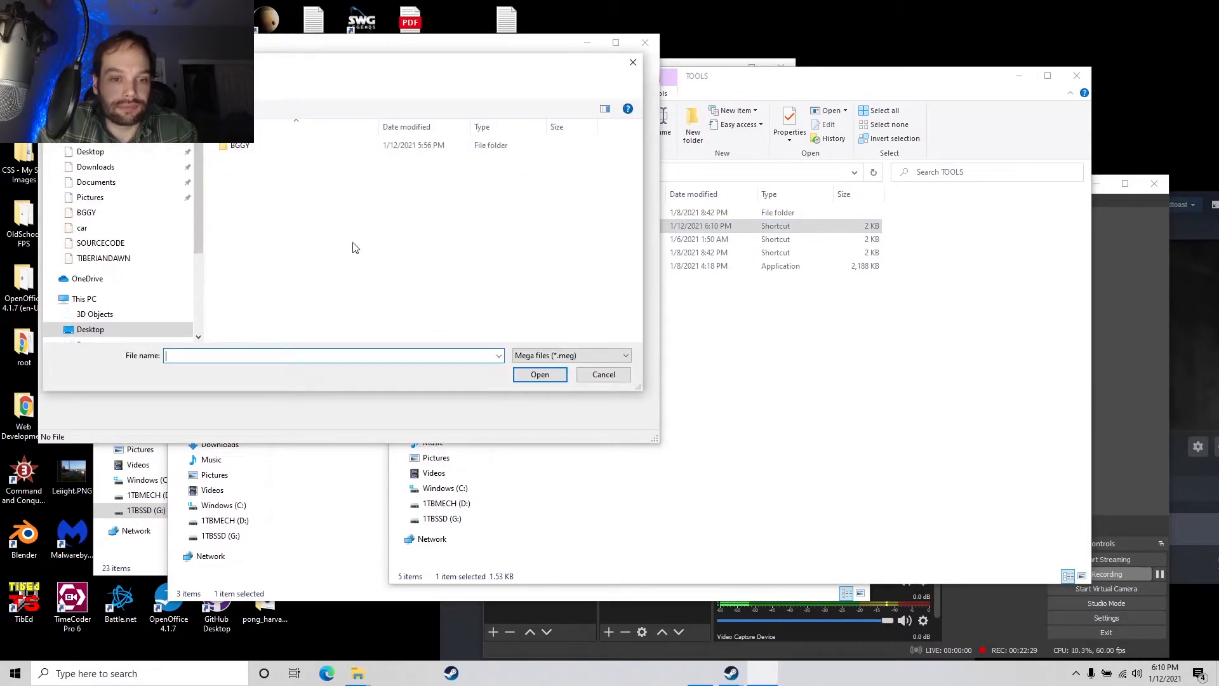
left_click(266, 84)
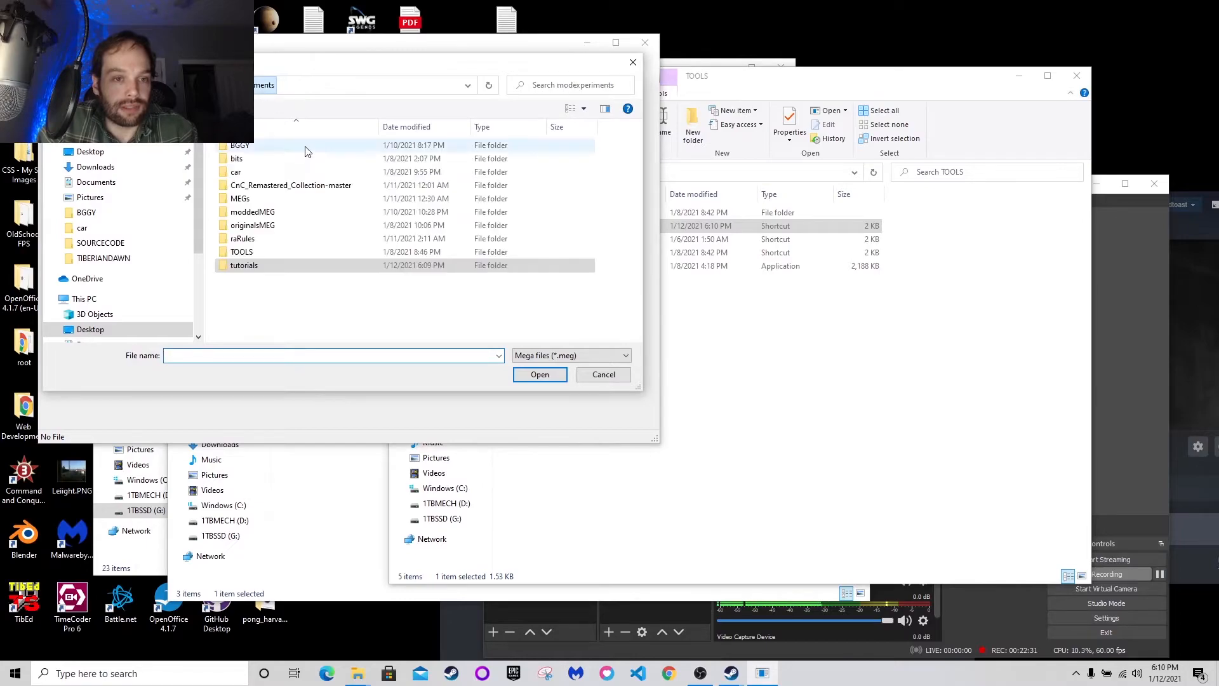
double_click(251, 225)
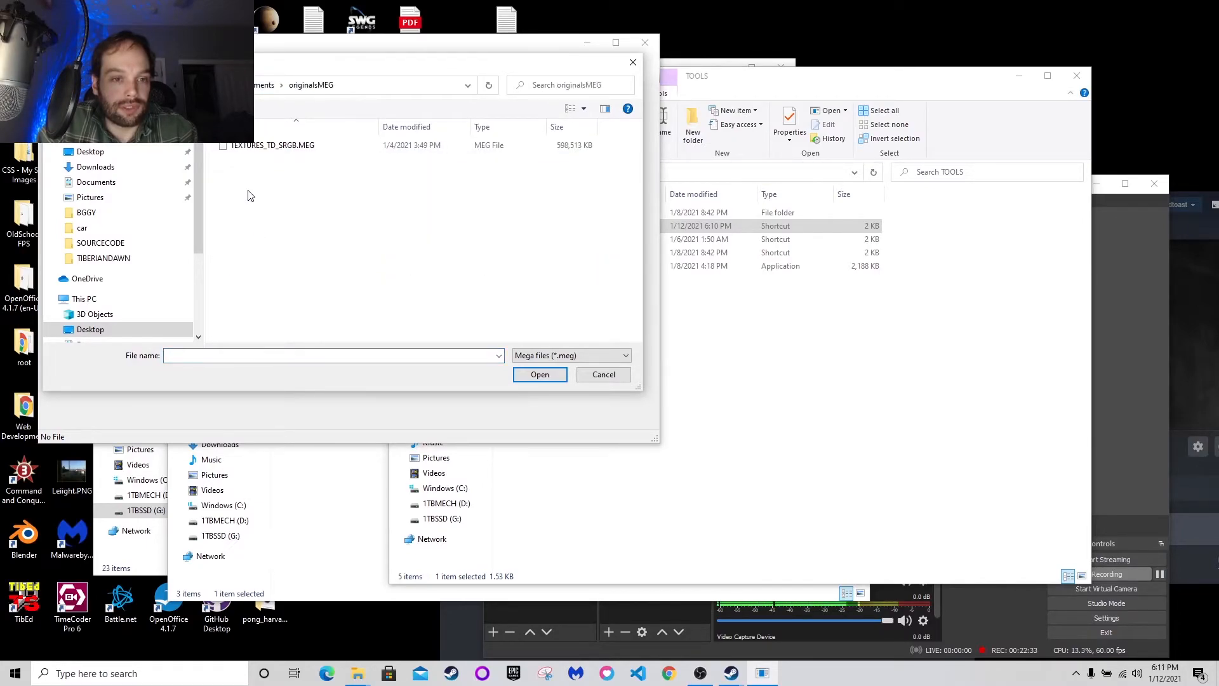
left_click(244, 149)
left_click(537, 376)
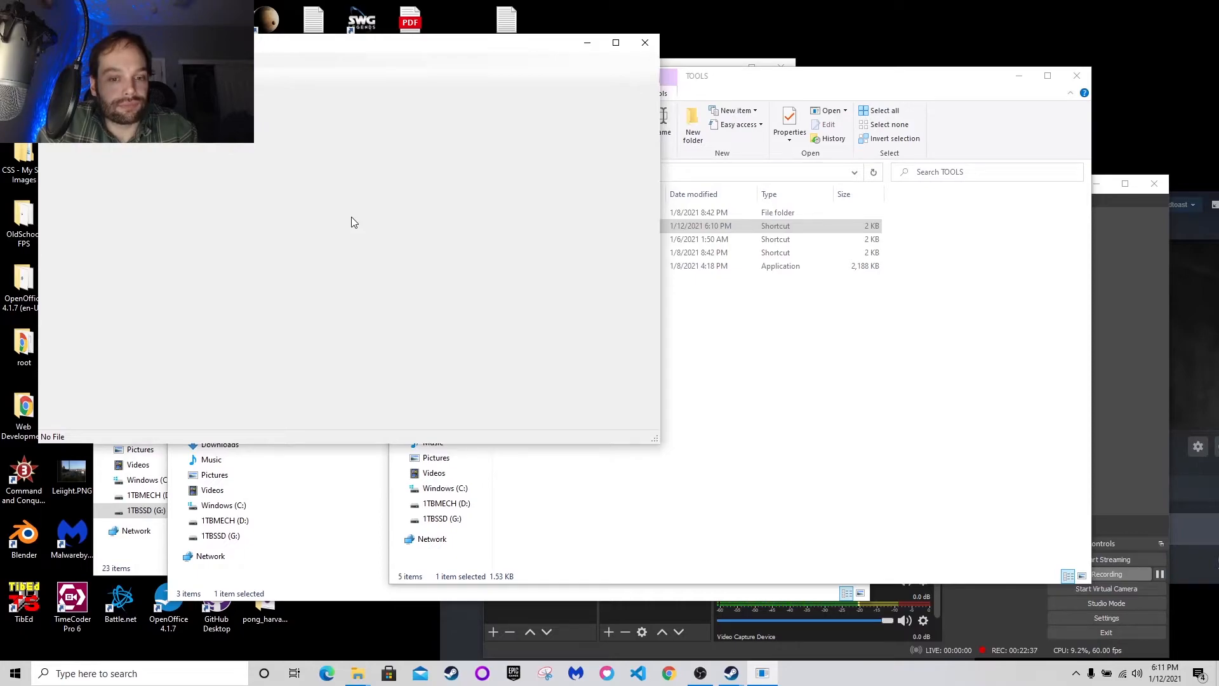
left_click_drag(348, 166, 553, 184)
left_click_drag(230, 93, 420, 113)
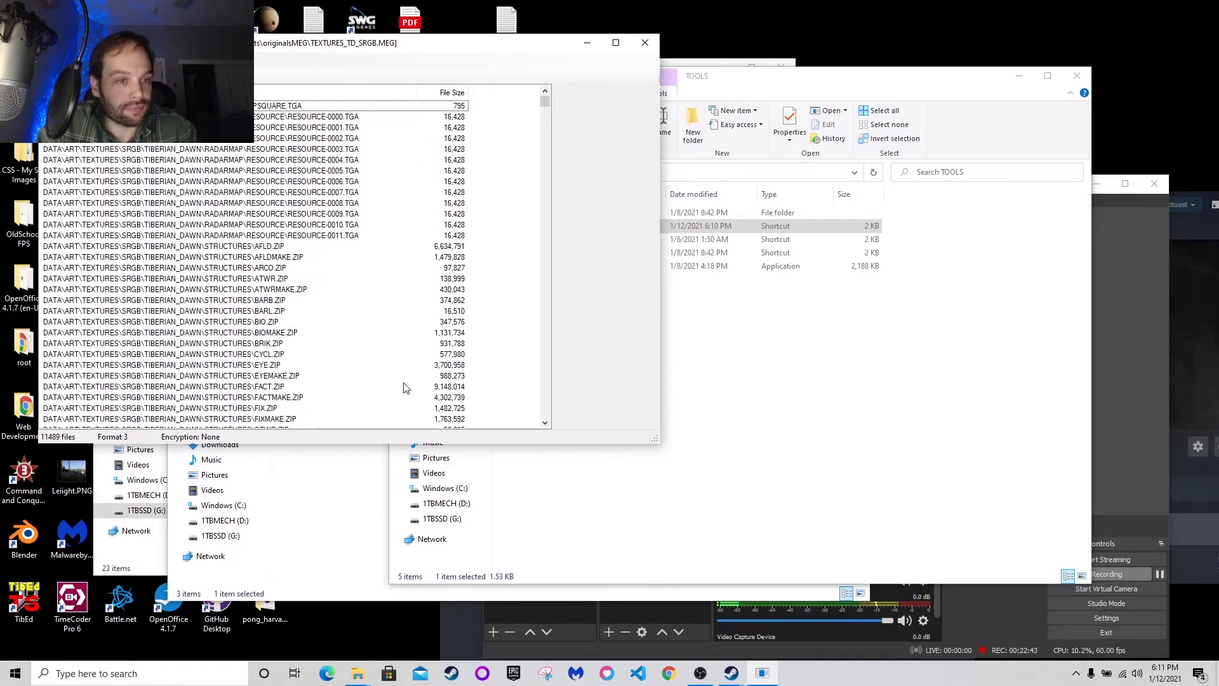
Look through the archive's file list for the path of the buggy's BGGY.ZIP among the unit textures
left_click_drag(432, 43, 588, 65)
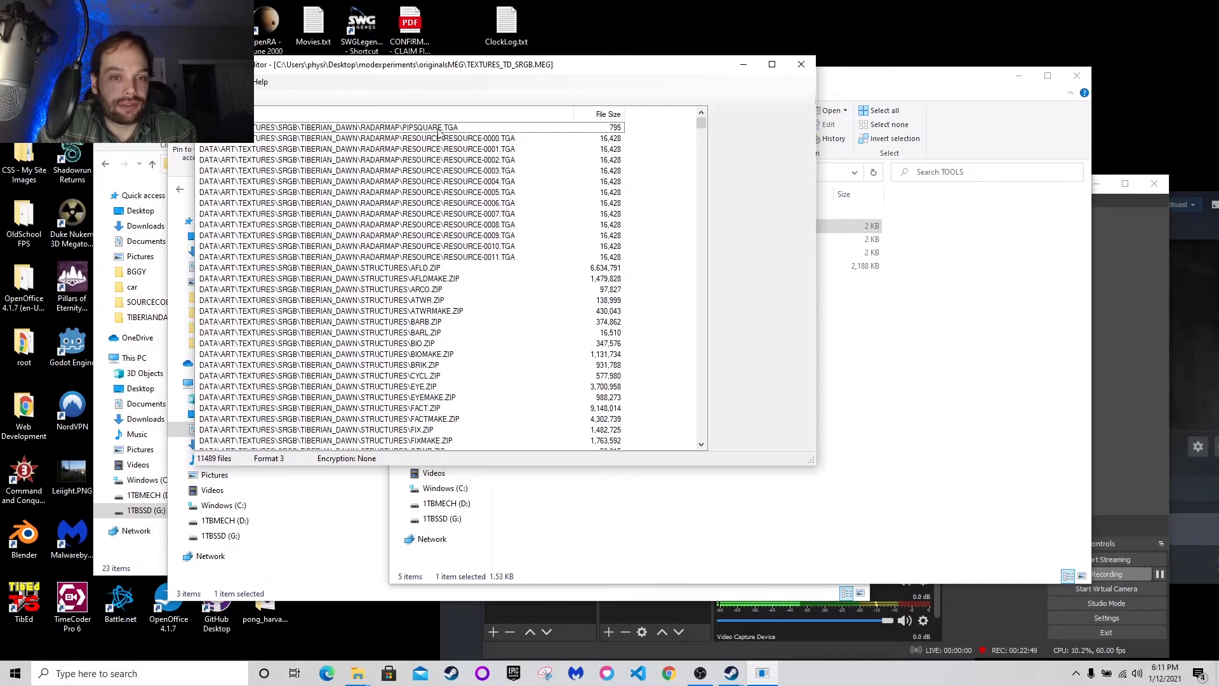
left_click_drag(702, 124, 703, 147)
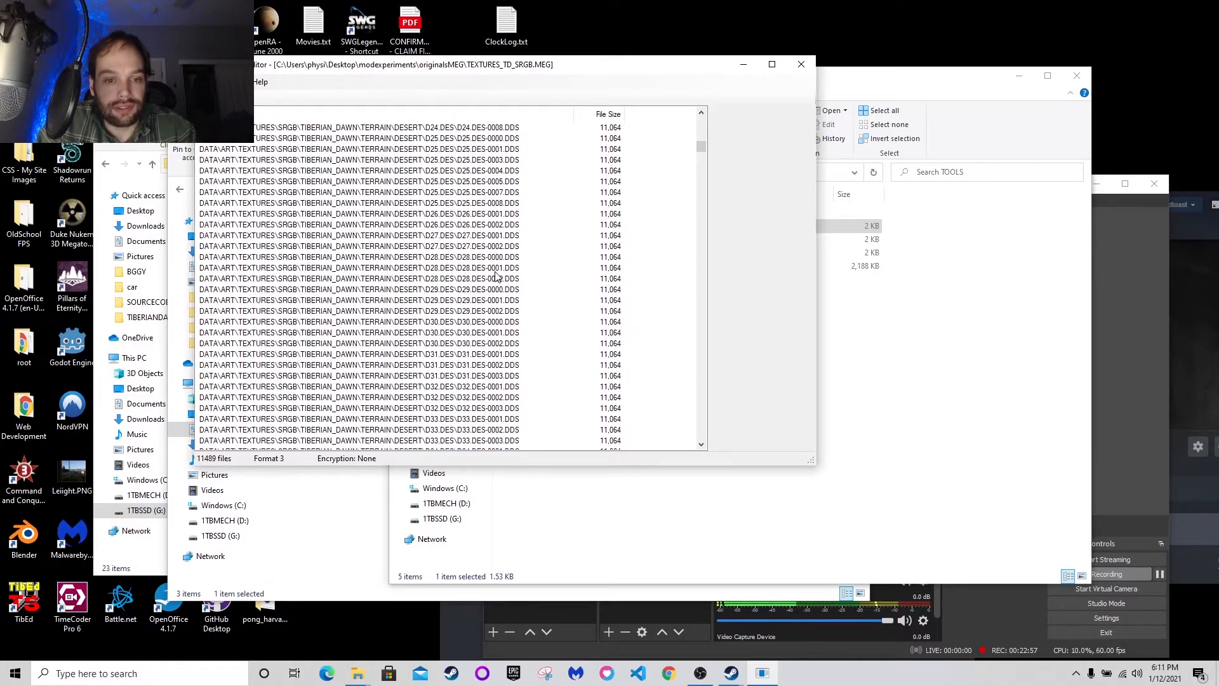
left_click_drag(702, 150, 700, 452)
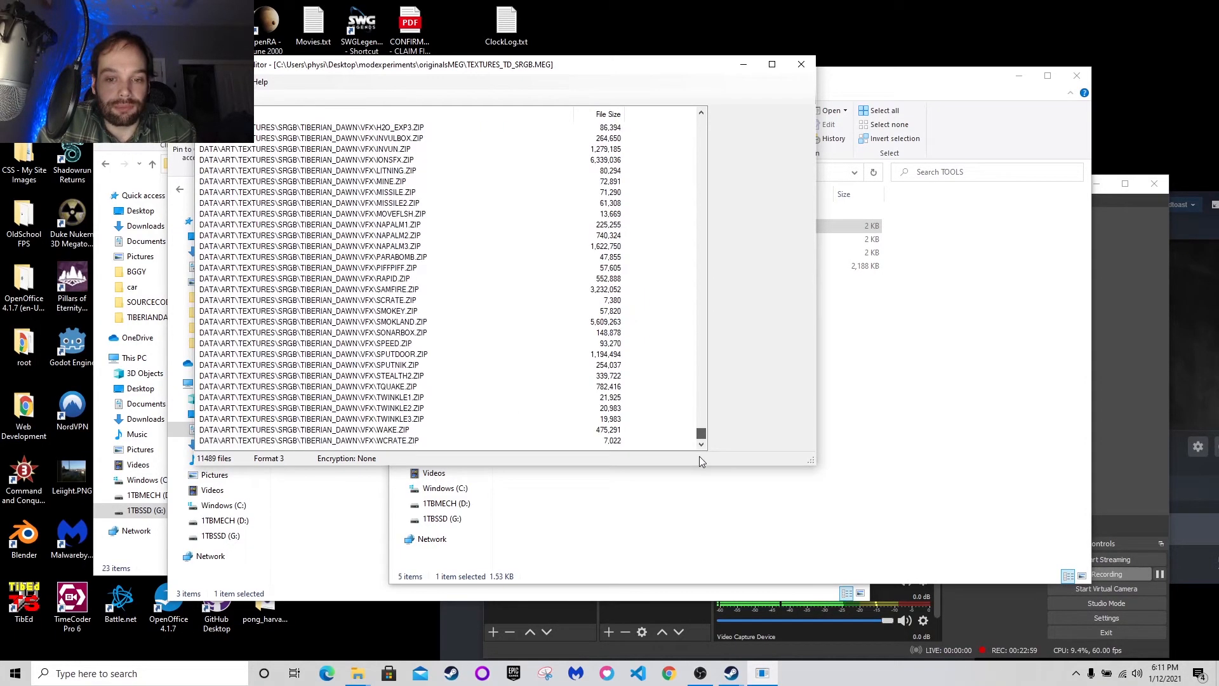
scroll(458, 318, "up", 15)
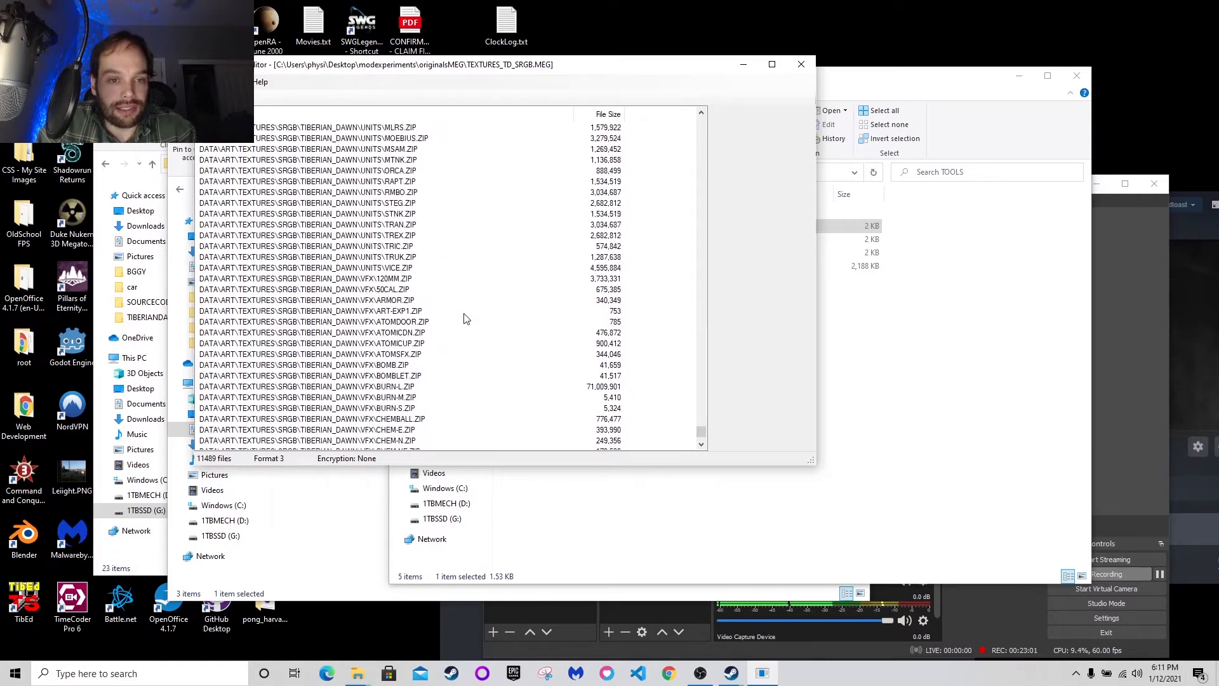
scroll(464, 320, "up", 2)
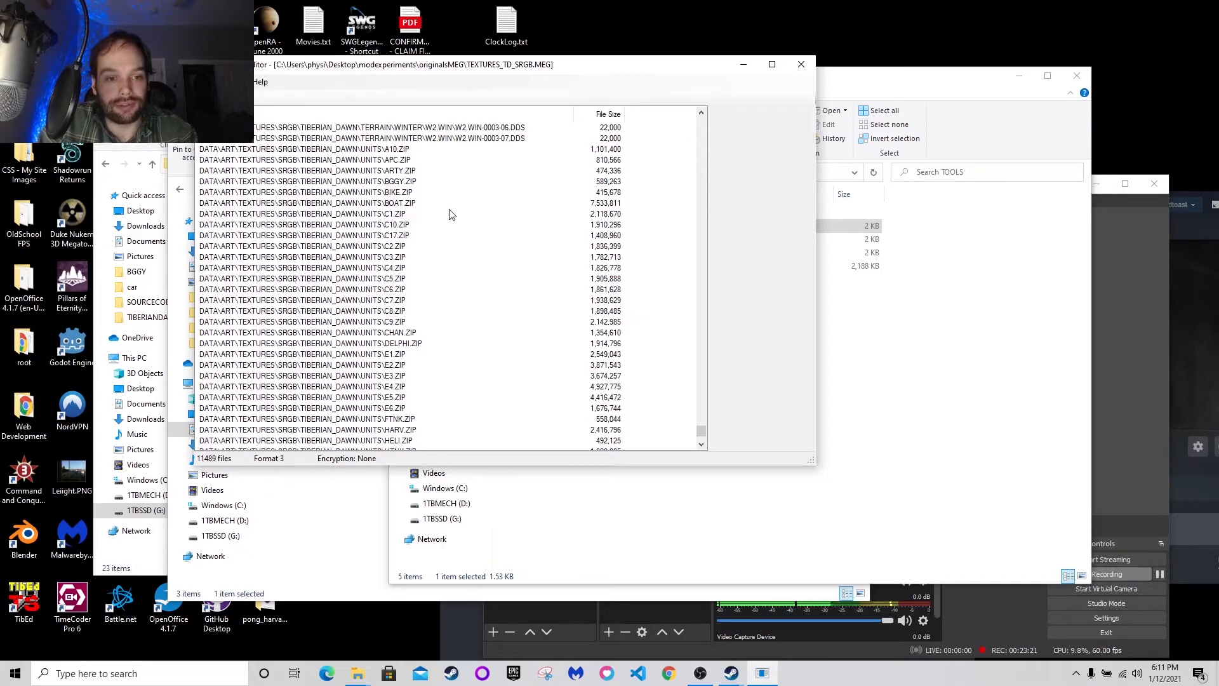
Arrange the archive editor and the mods folder window side by side and open the existing Project mod folder
left_click_drag(351, 67, 660, 55)
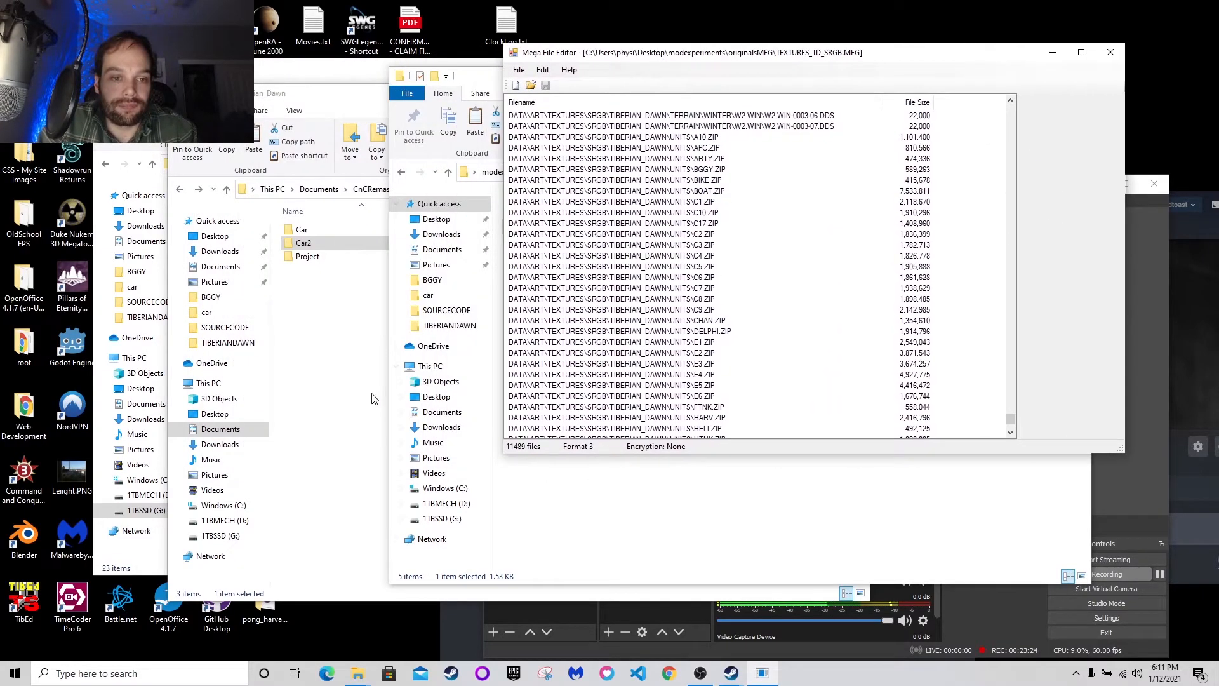
left_click(347, 357)
left_click_drag(307, 92, 259, 234)
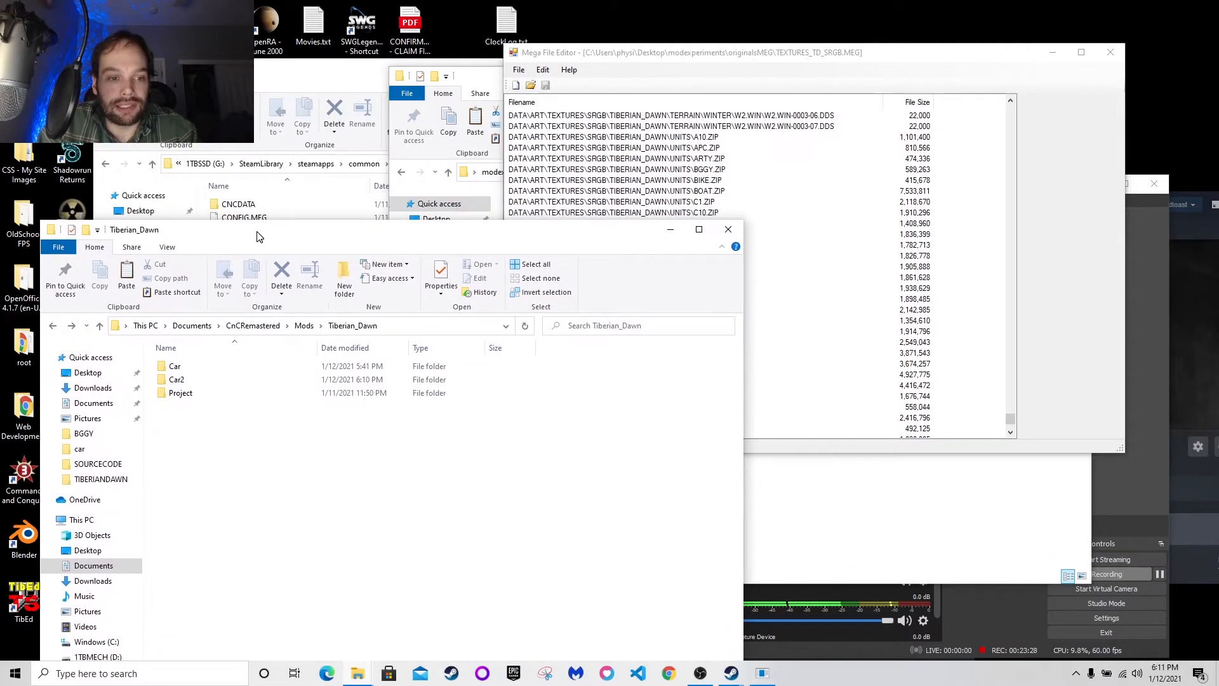
double_click(176, 396)
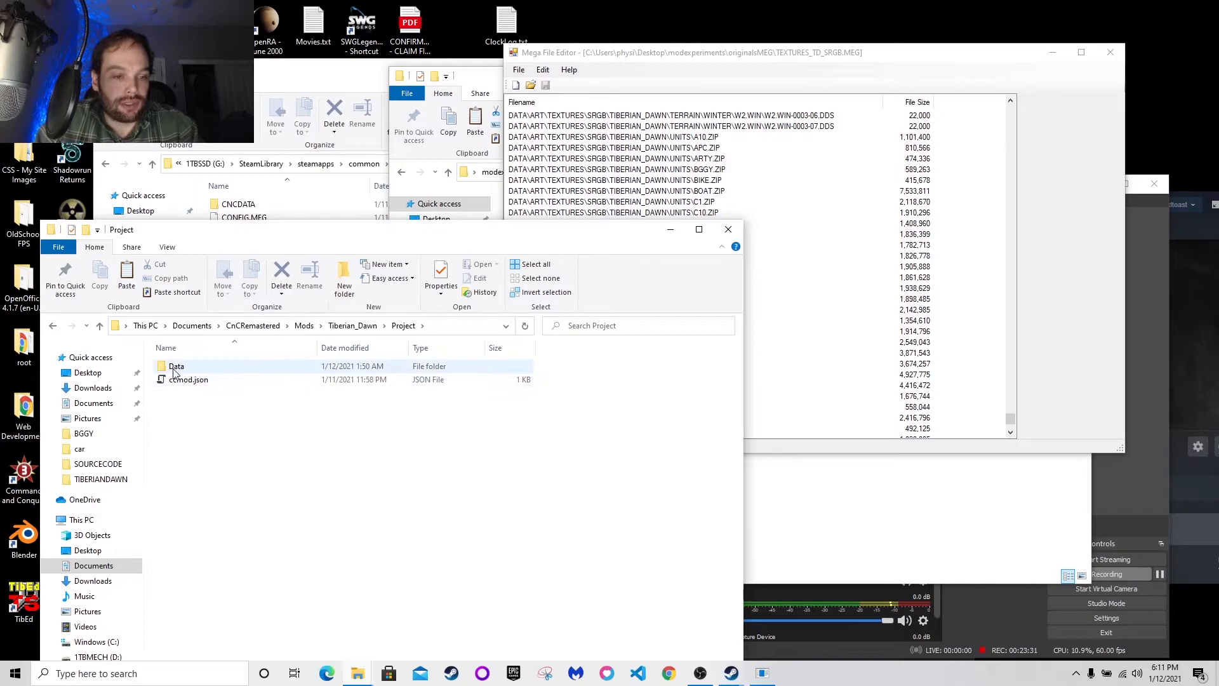
left_click_drag(219, 229, 217, 87)
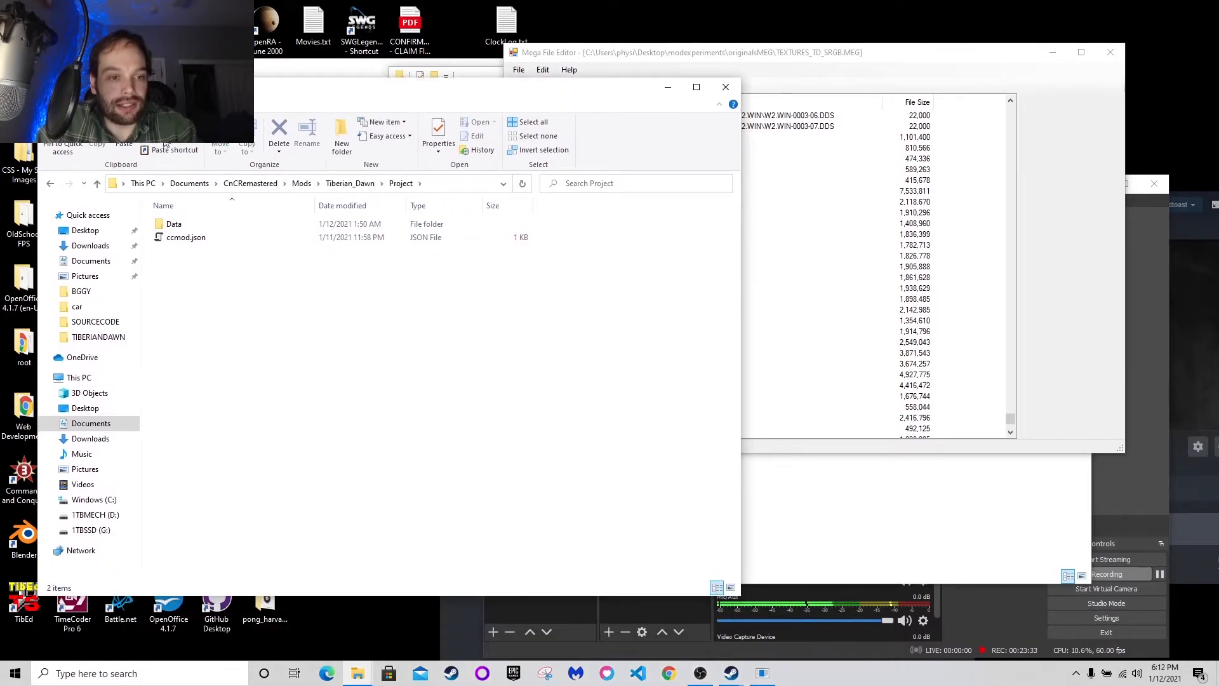
Examine the Project mod's ccmod.json and Data folder against the archive paths, and open the Data folder
left_click(178, 247)
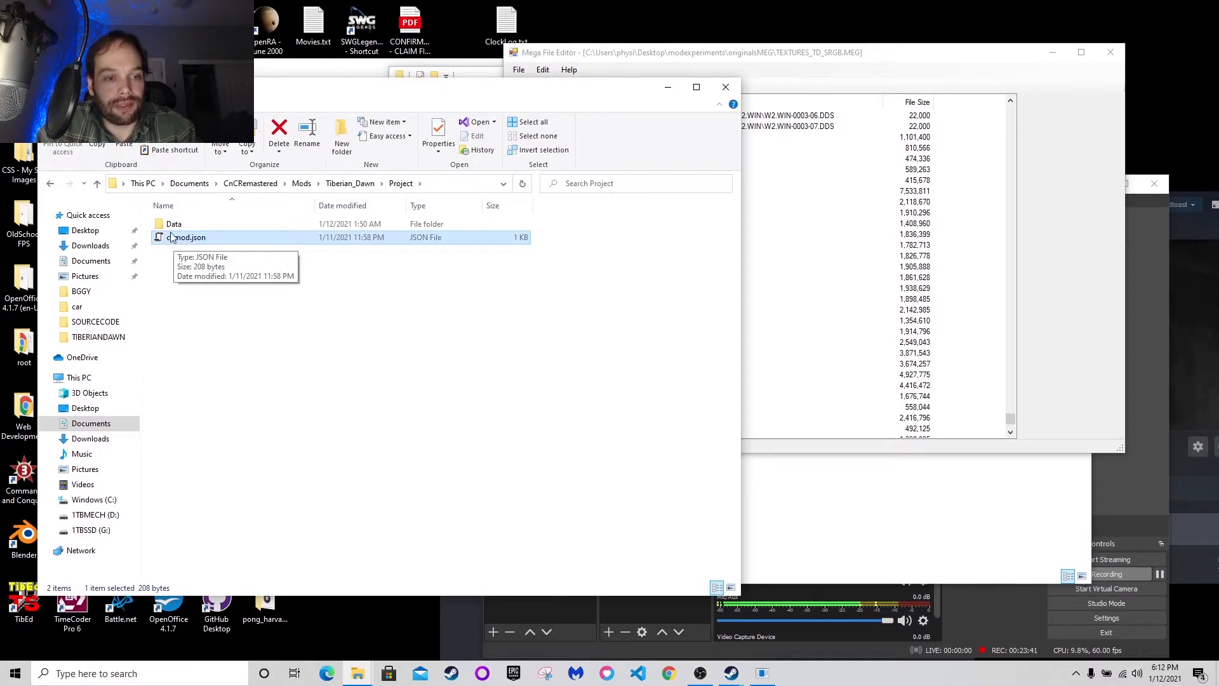
left_click(175, 228)
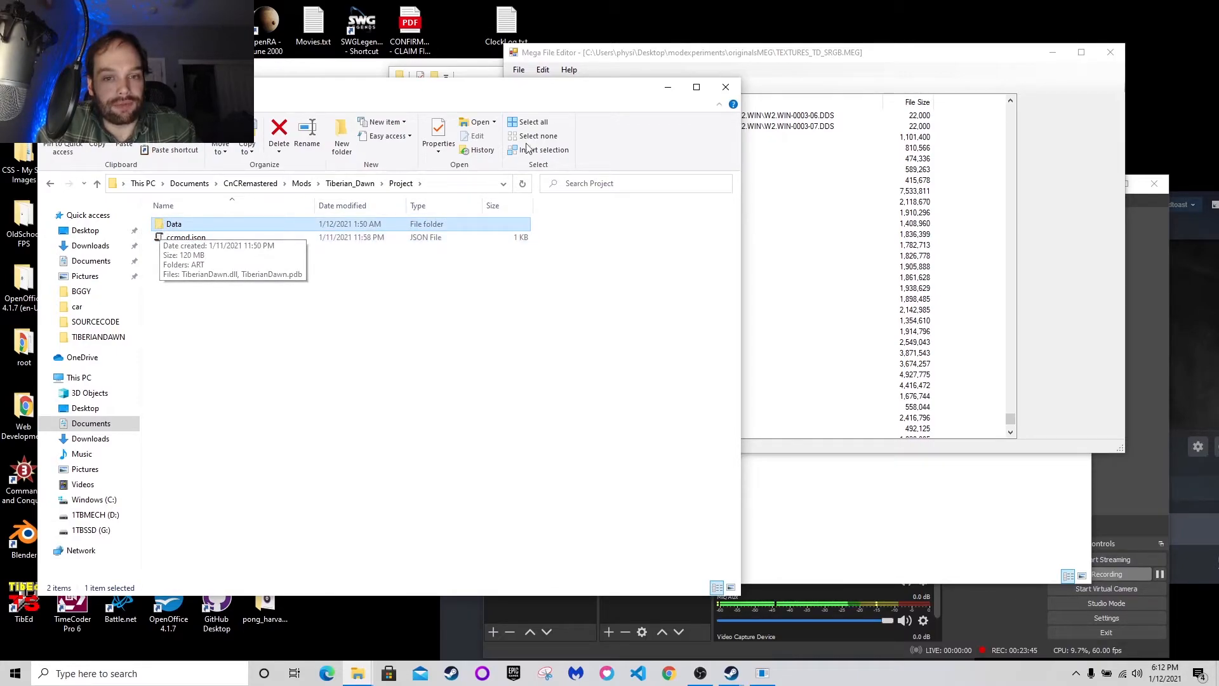
left_click(632, 59)
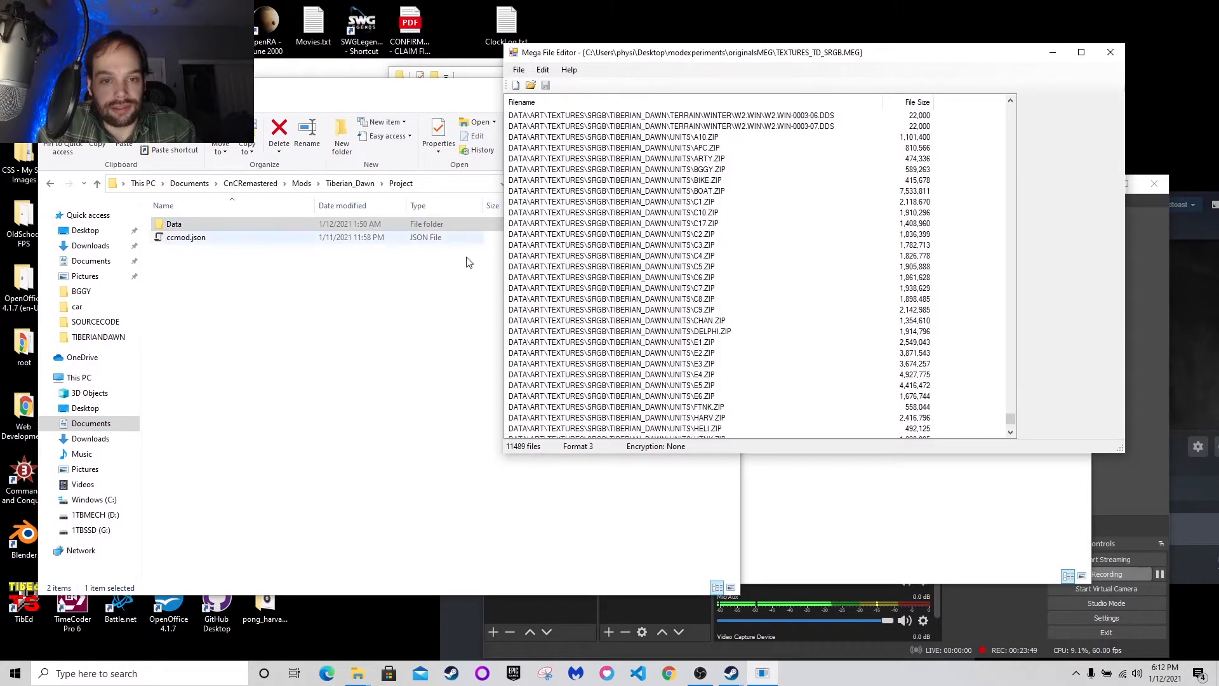
left_click(305, 301)
double_click(169, 225)
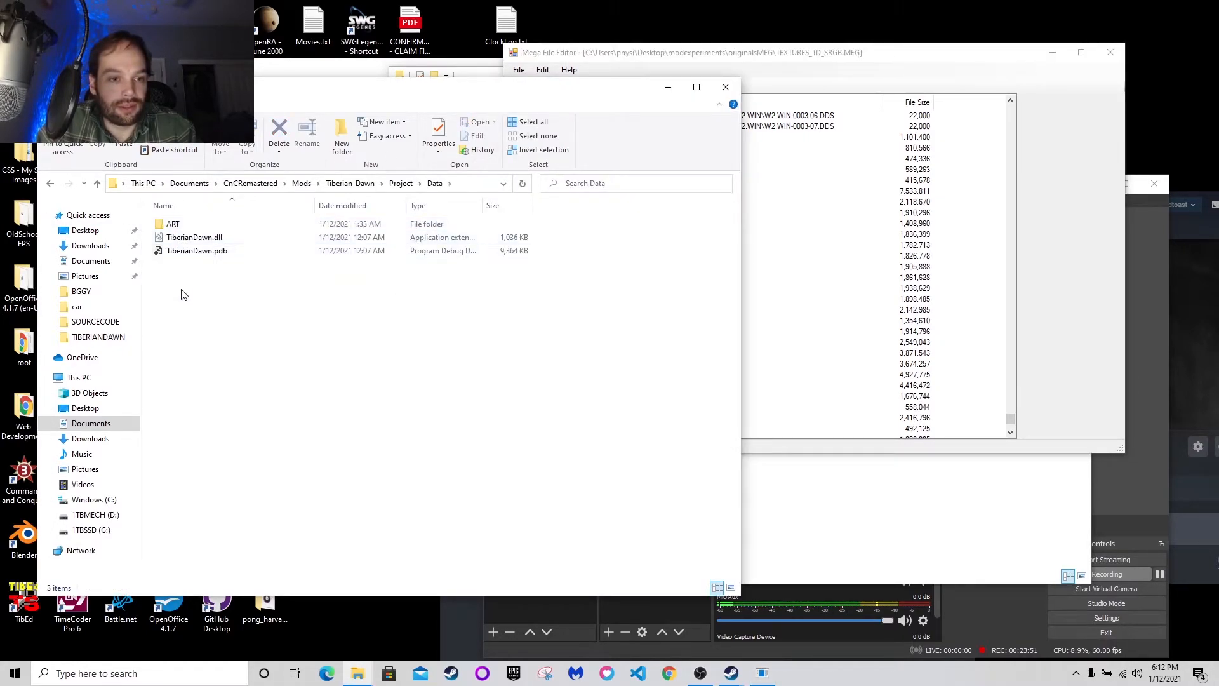
Examine the TiberianDawn.dll and TiberianDawn.pdb files in the Project mod's Data folder
left_click(180, 243)
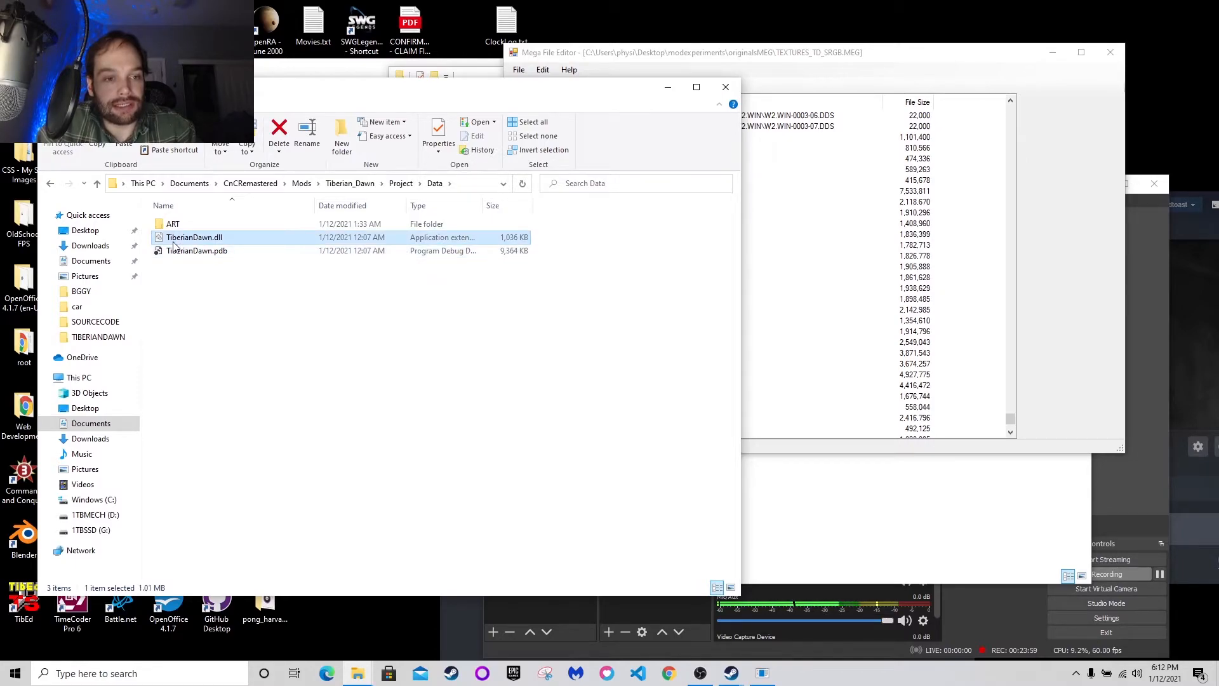
left_click(202, 253)
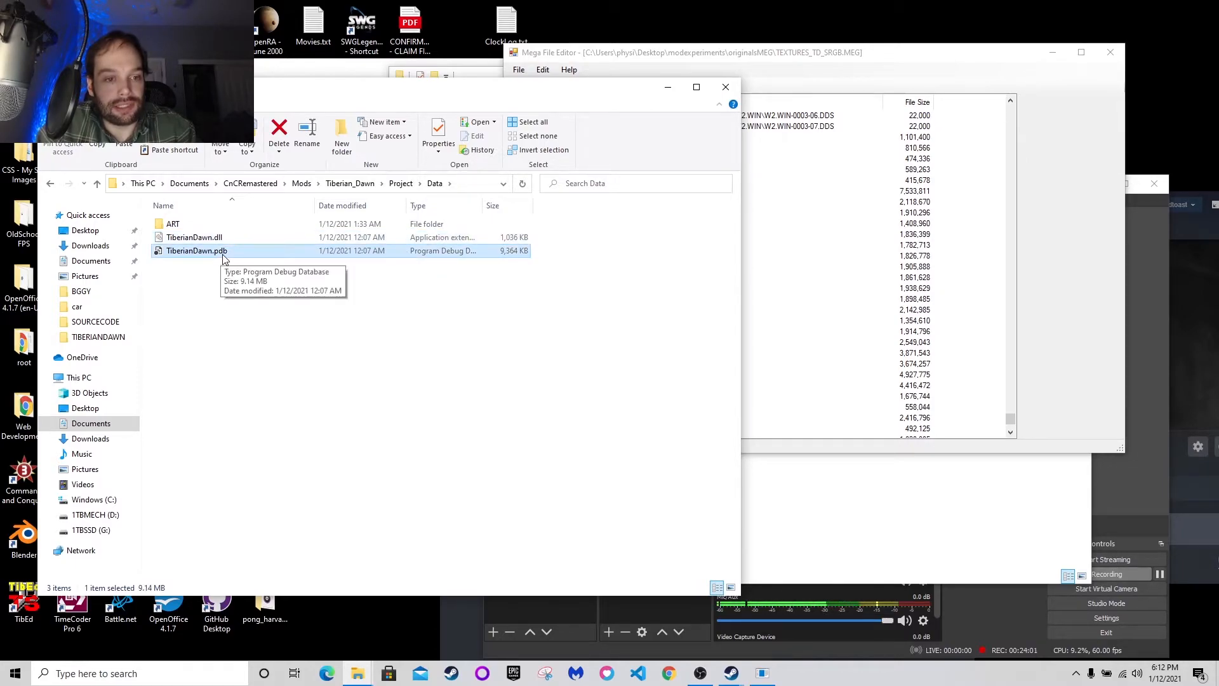
left_click(211, 294)
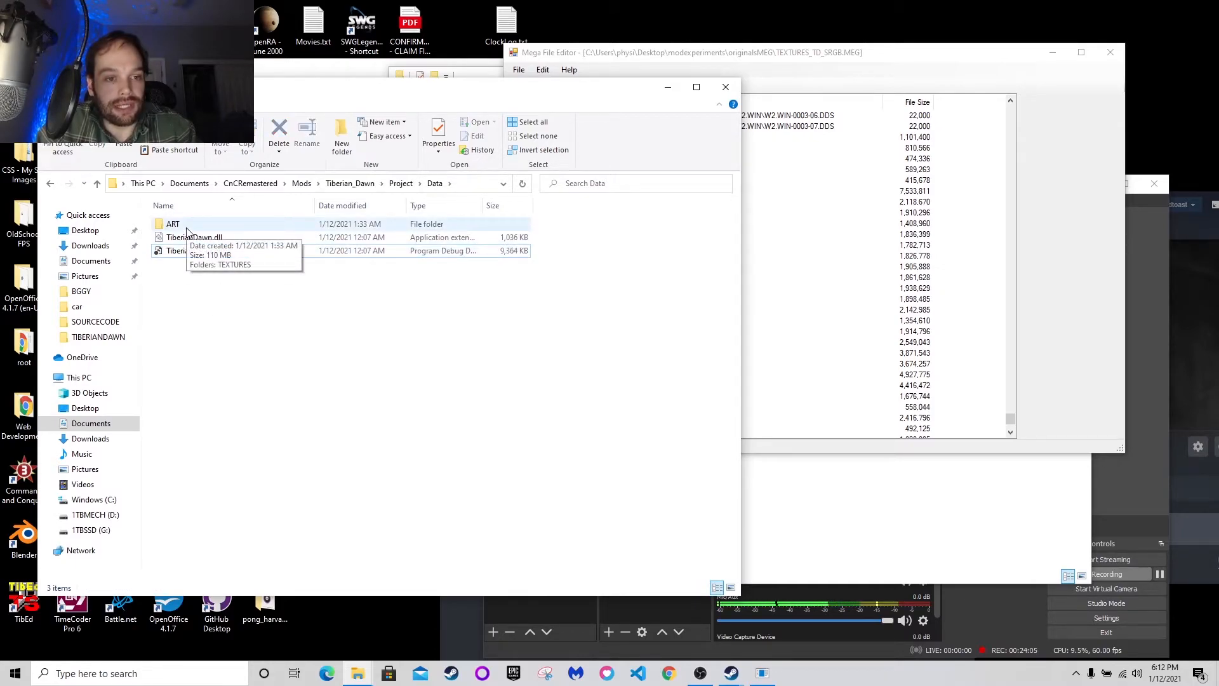
Browse the Project mod's ART folder down through TEXTURES and SRGB to TIBERIAN_DAWN, and return to Data
left_click(178, 228)
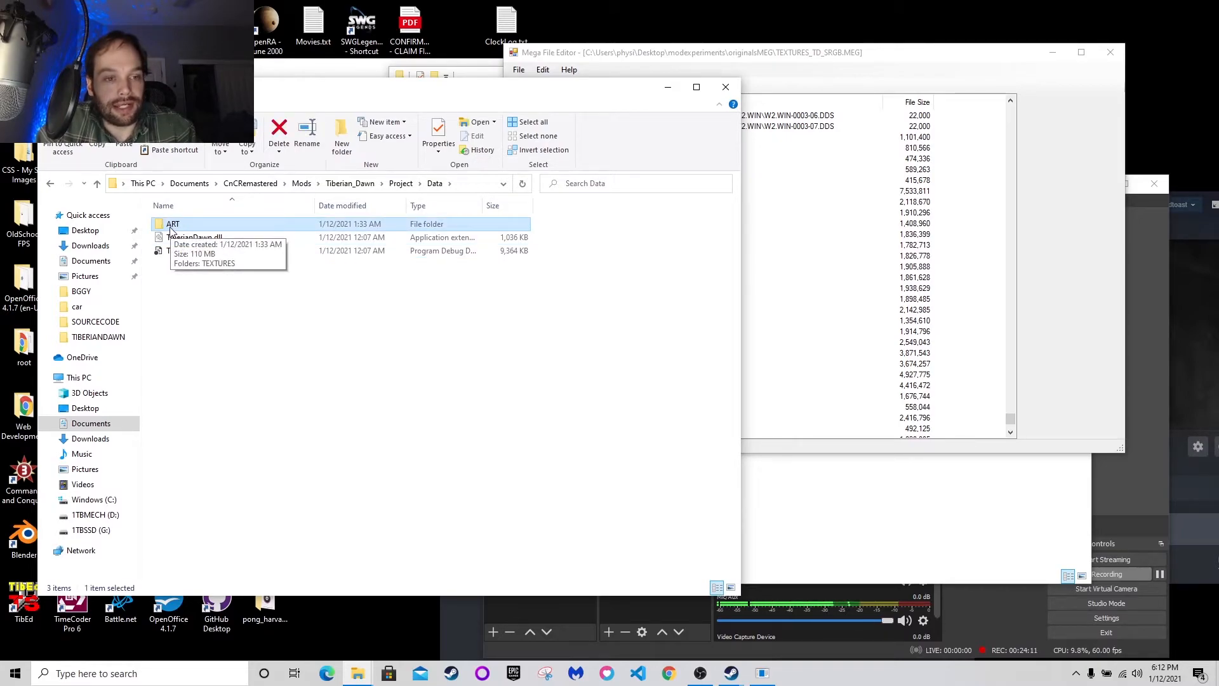
double_click(174, 227)
double_click(175, 228)
left_click(175, 229)
double_click(174, 228)
double_click(174, 226)
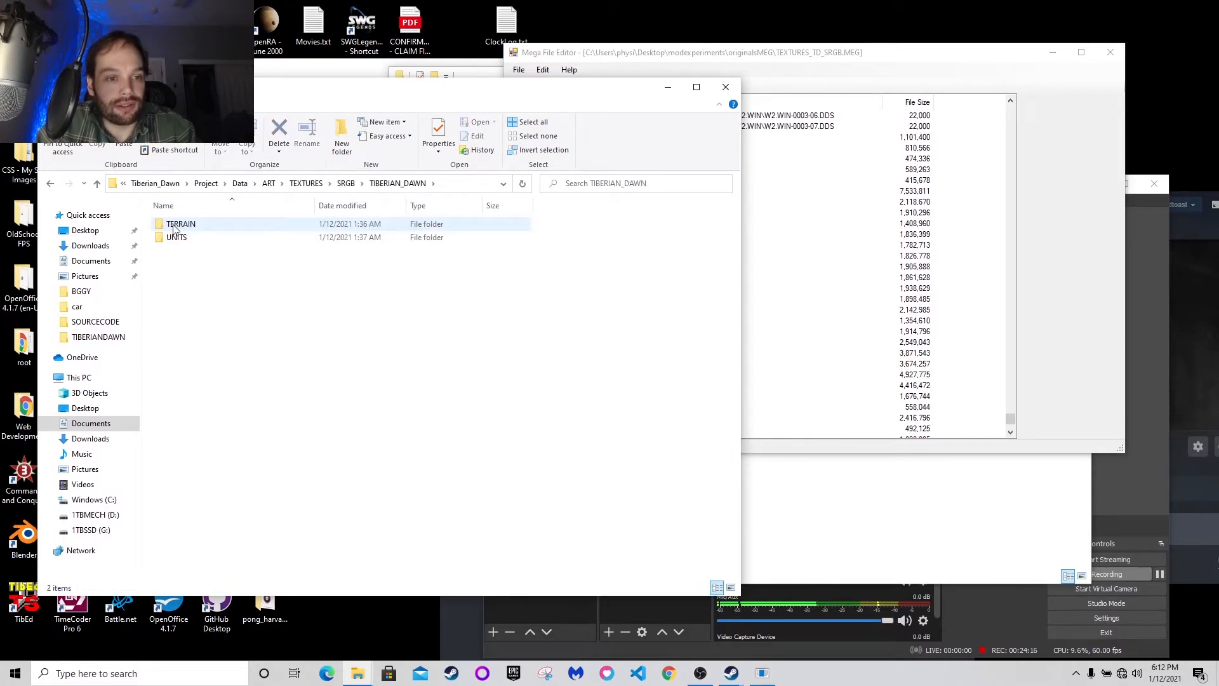
left_click(50, 183)
left_click(50, 183)
left_click(49, 184)
left_click(49, 183)
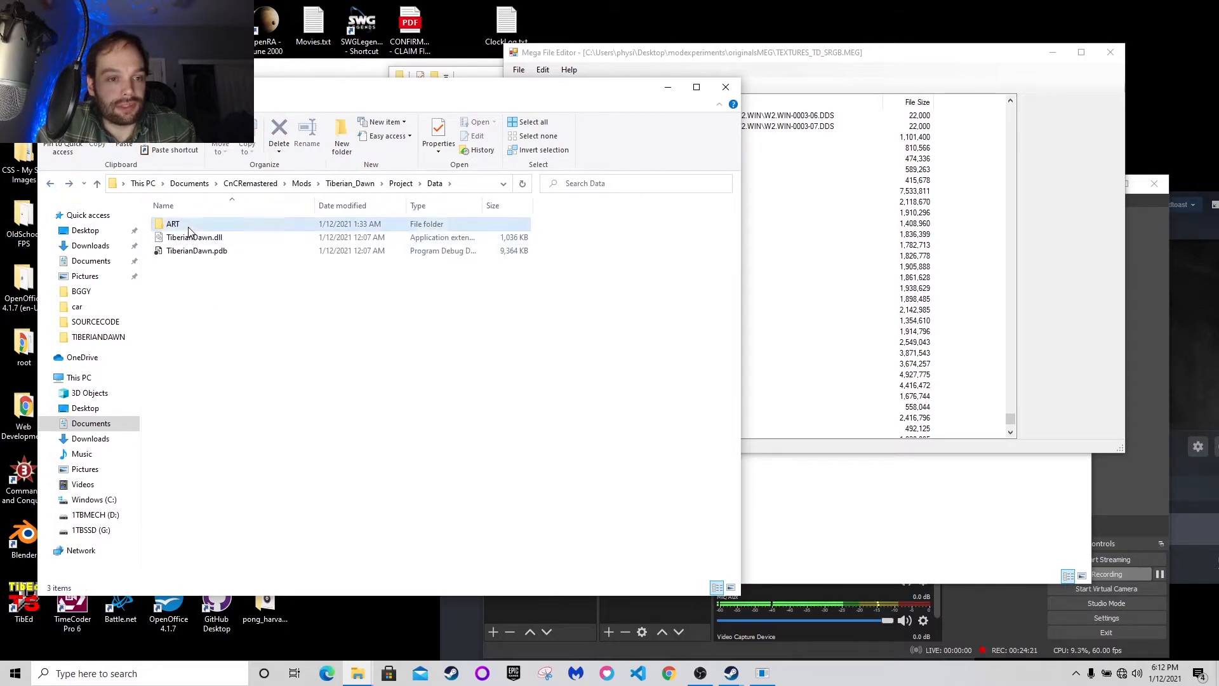
Create a folder named Data inside the Car2 mod folder
left_click(49, 184)
left_click(49, 183)
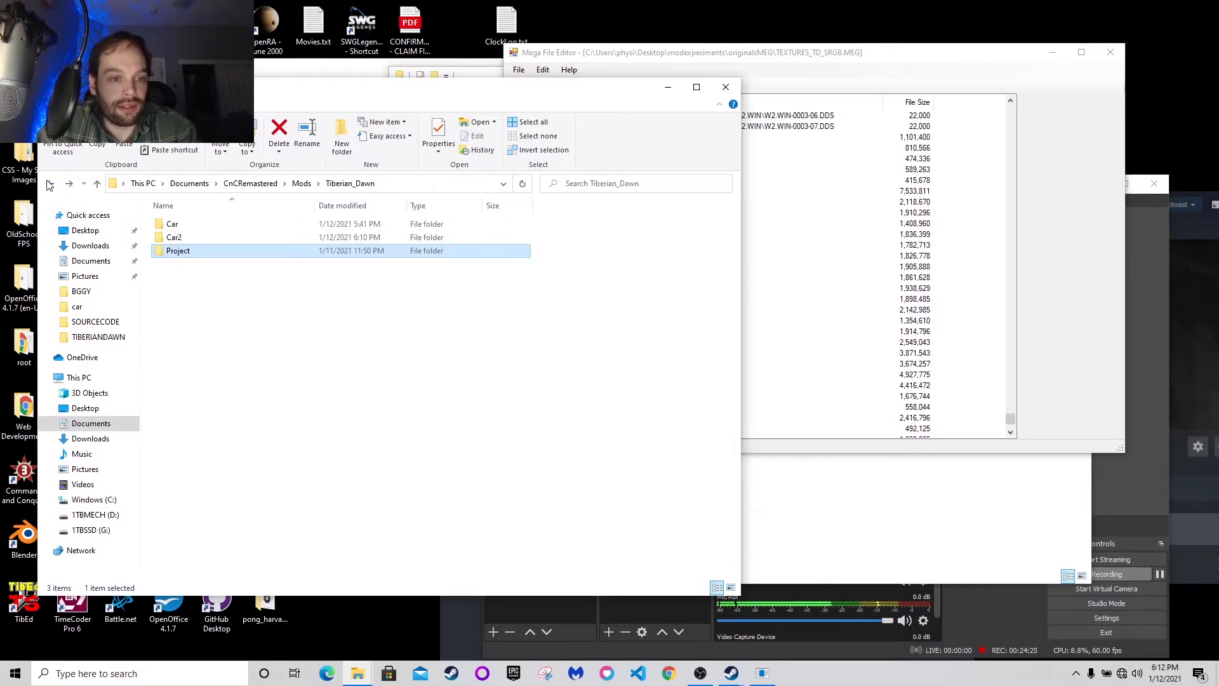
double_click(193, 237)
right_click(182, 244)
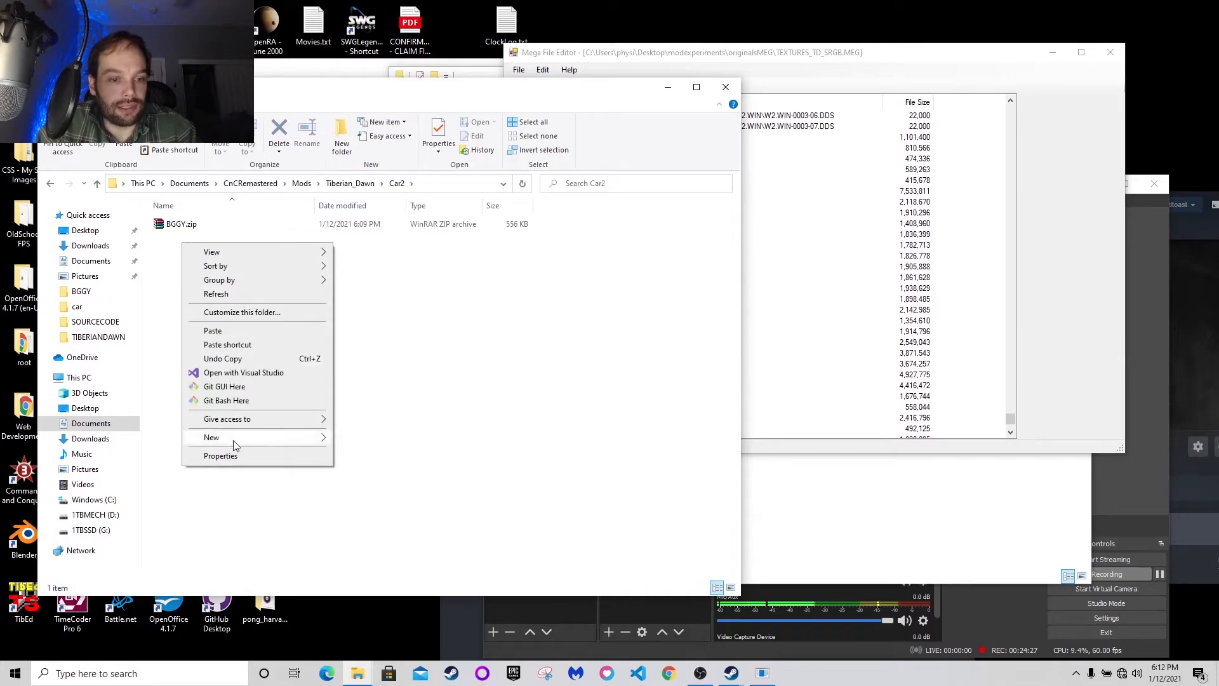
mouse_move(247, 442)
left_click(381, 440)
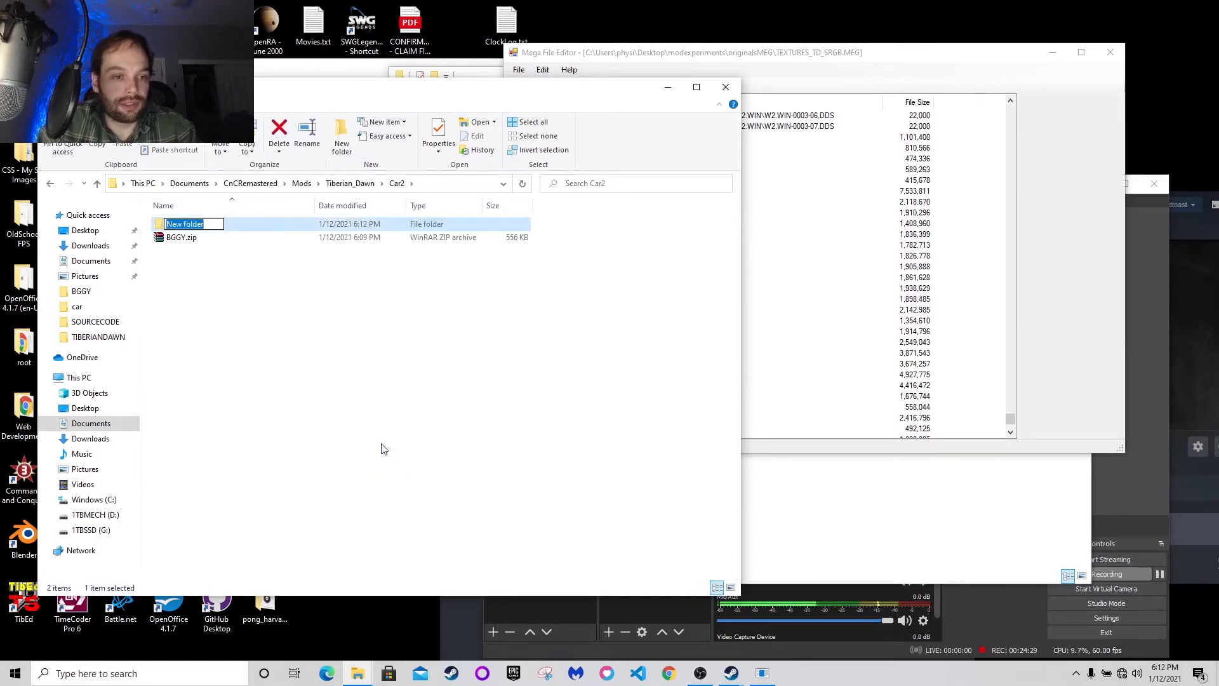
type("Data")
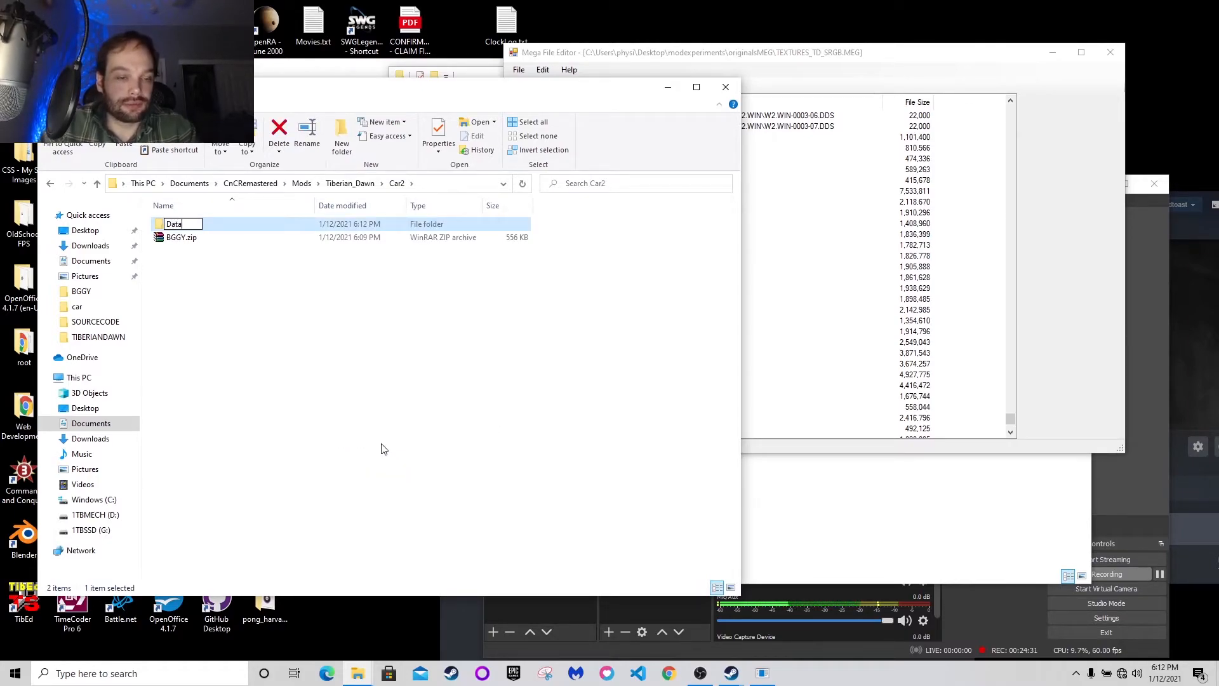
left_click(289, 311)
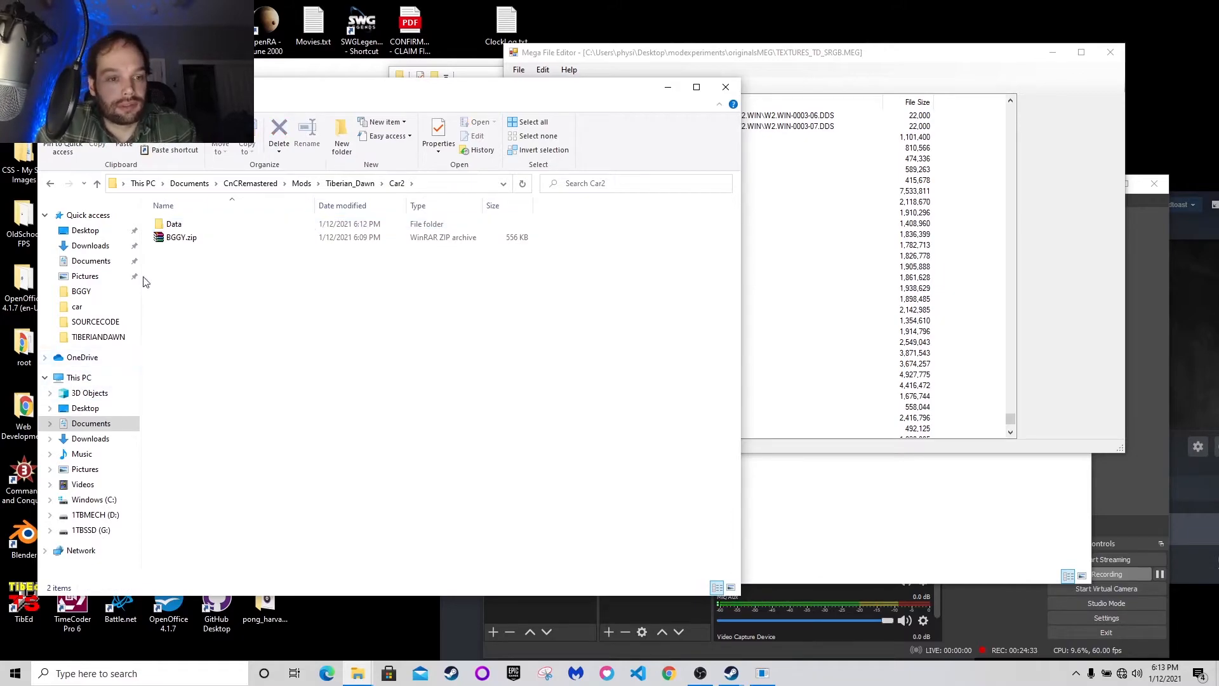
Paste the Project mod's ART folder into Car2's Data folder and compare its structure with the archive paths
double_click(174, 224)
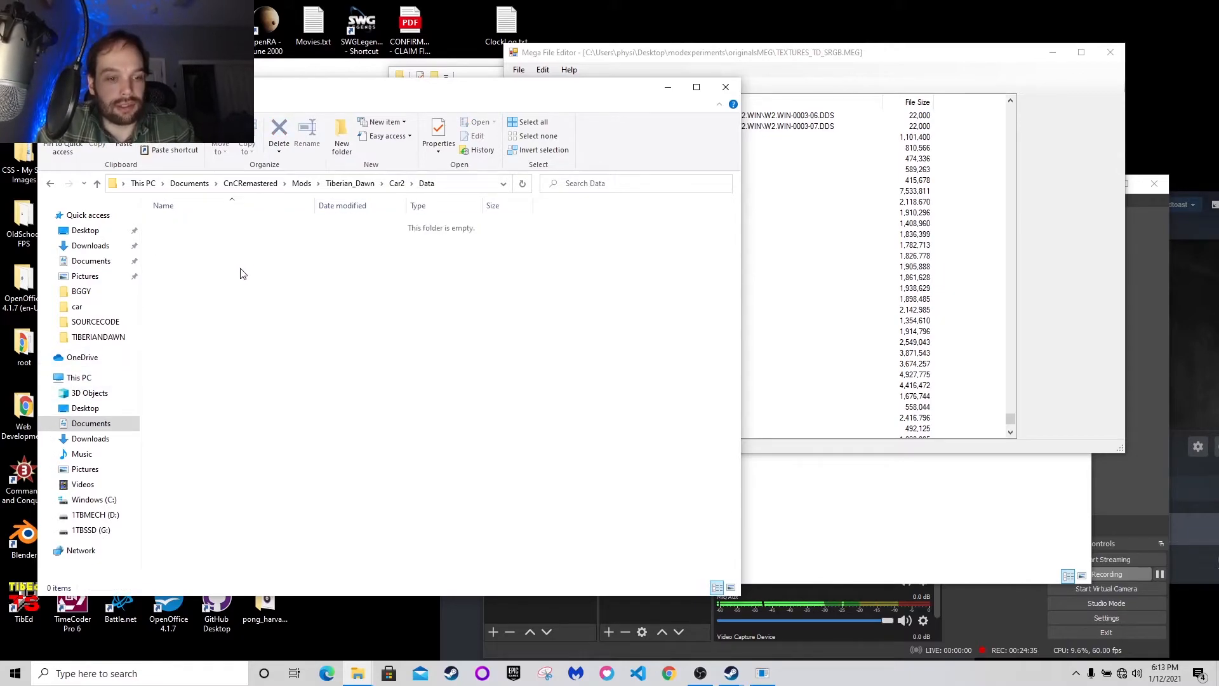
key("ctrl+v")
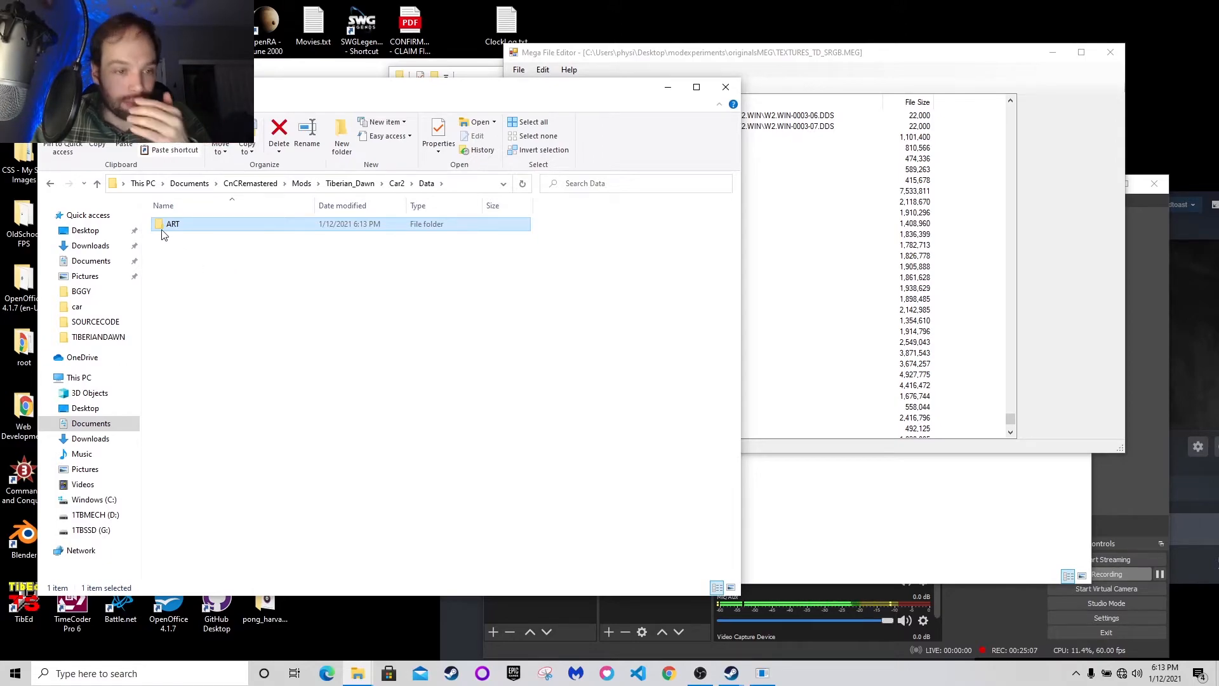
double_click(180, 227)
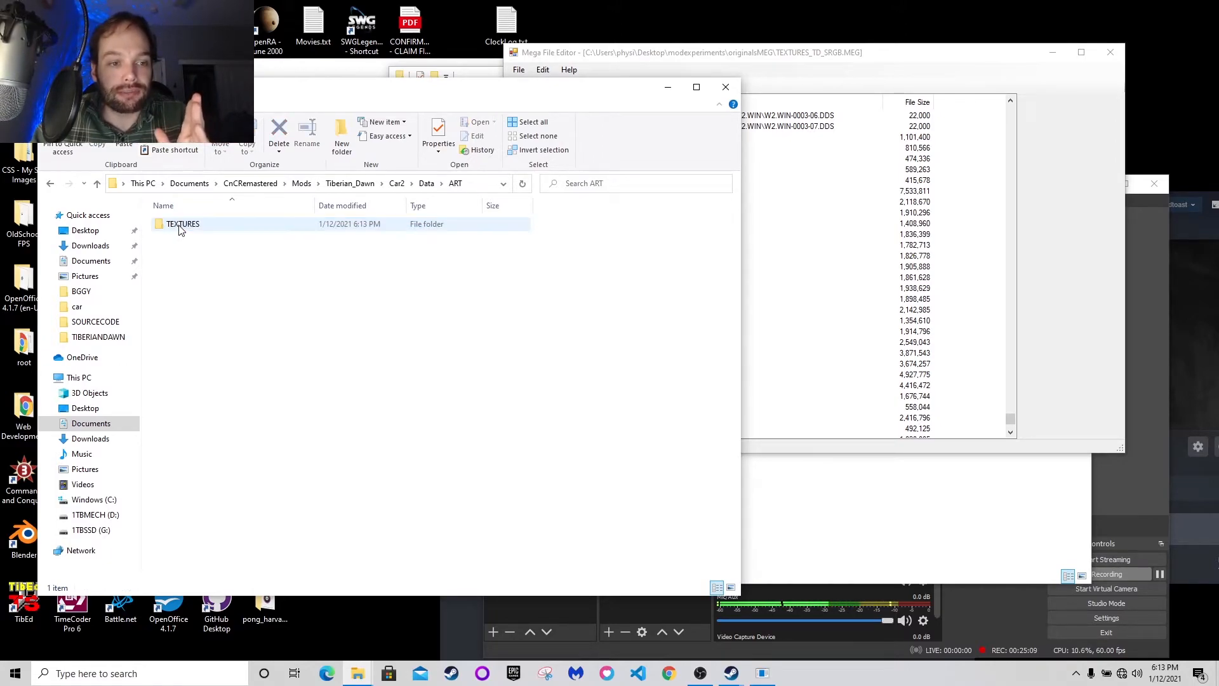
left_click(793, 56)
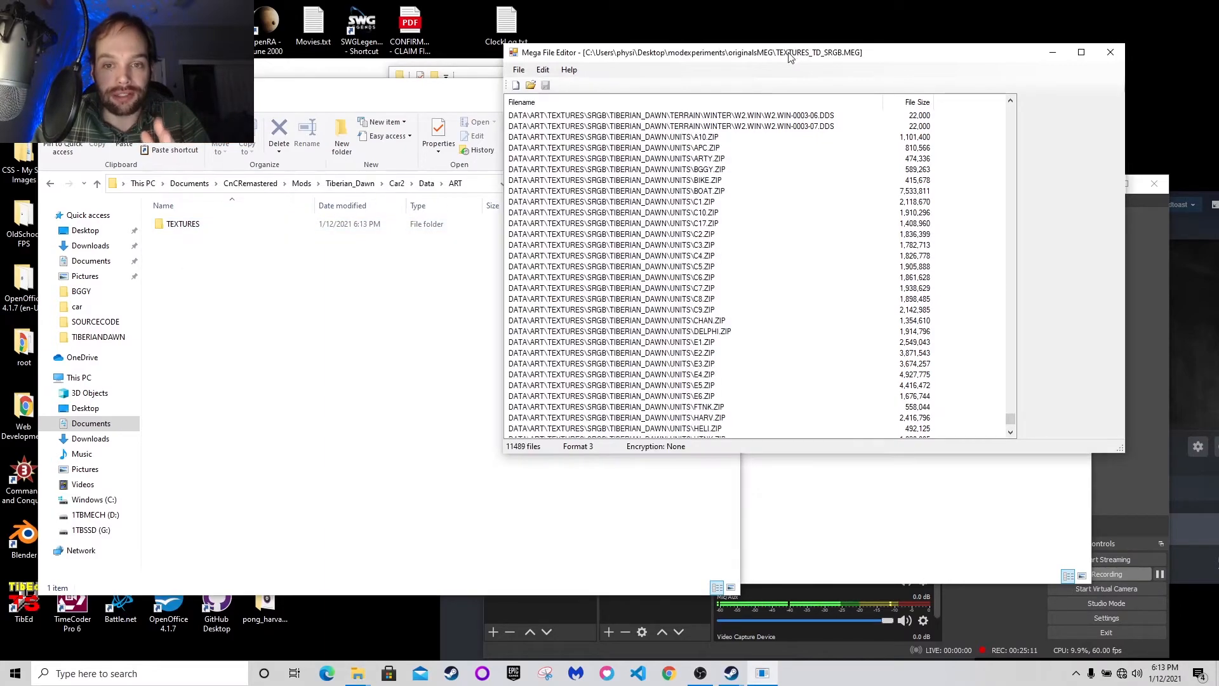
left_click(417, 328)
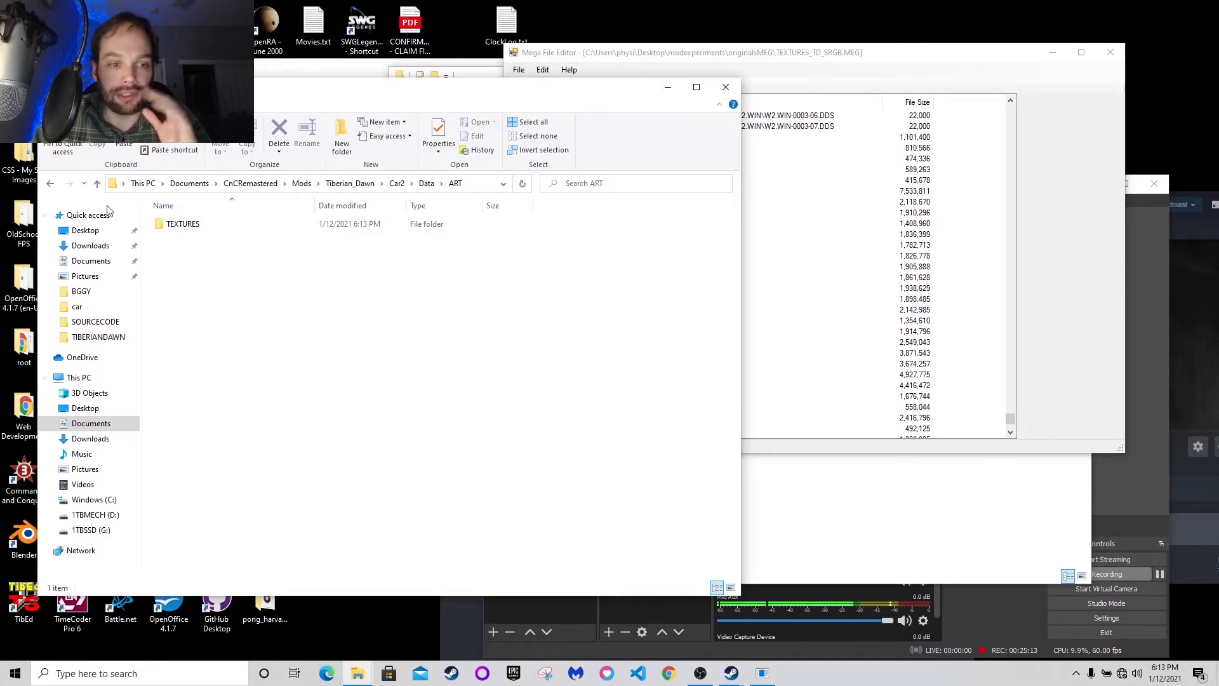
Delete the TERRAIN folder from TEXTURES\SRGB\TIBERIAN_DAWN in the Car2 mod
double_click(182, 225)
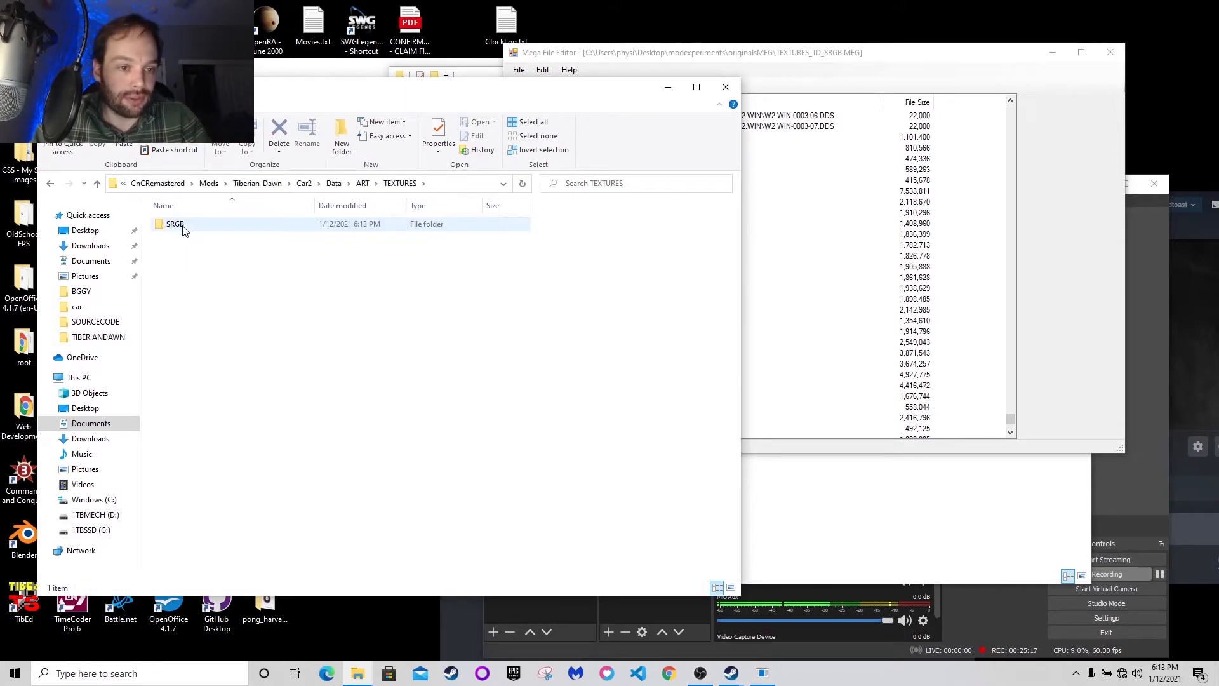
double_click(183, 224)
double_click(183, 230)
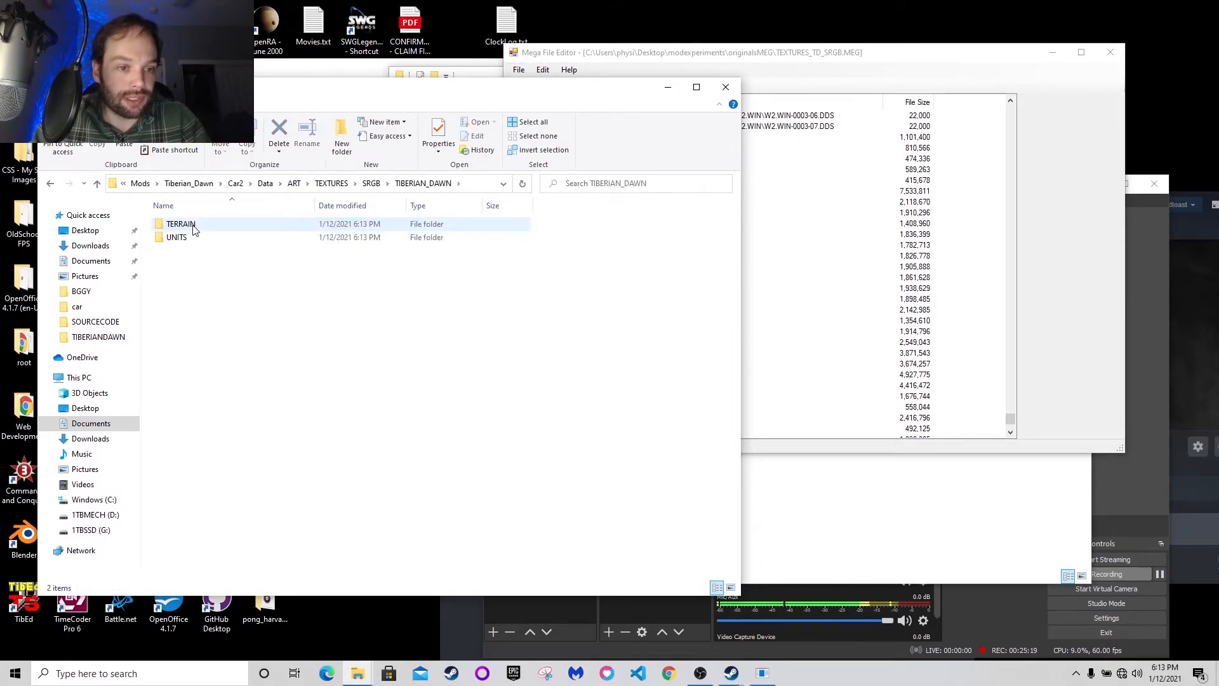
left_click(191, 230)
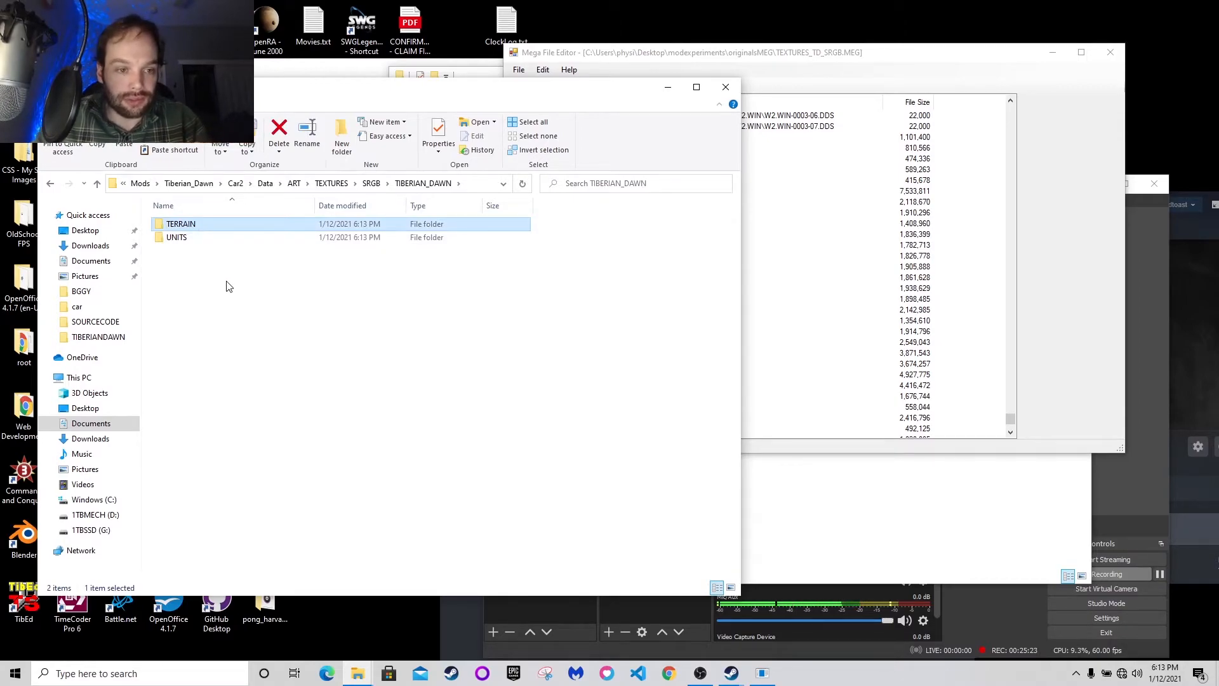
key("Delete")
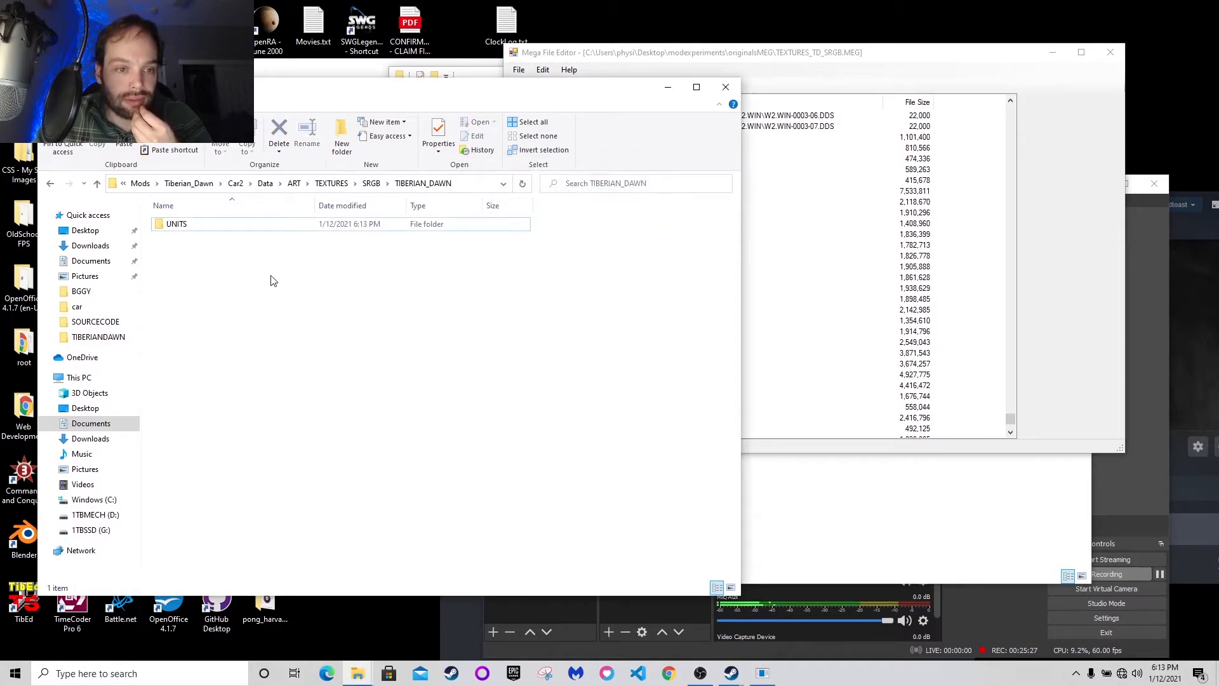
Check the old BGGY.zip in Car2's UNITS folder and copy the new BGGY.zip from the Car2 root folder
double_click(184, 227)
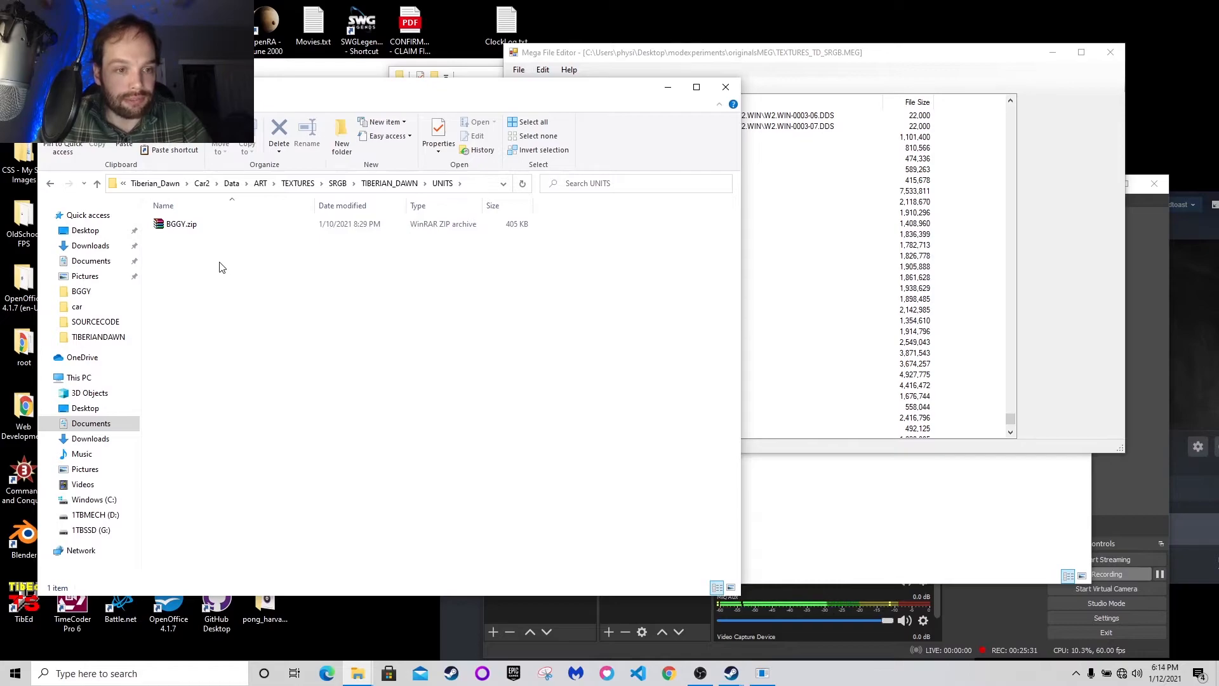
left_click(51, 185)
left_click(51, 185)
left_click(51, 184)
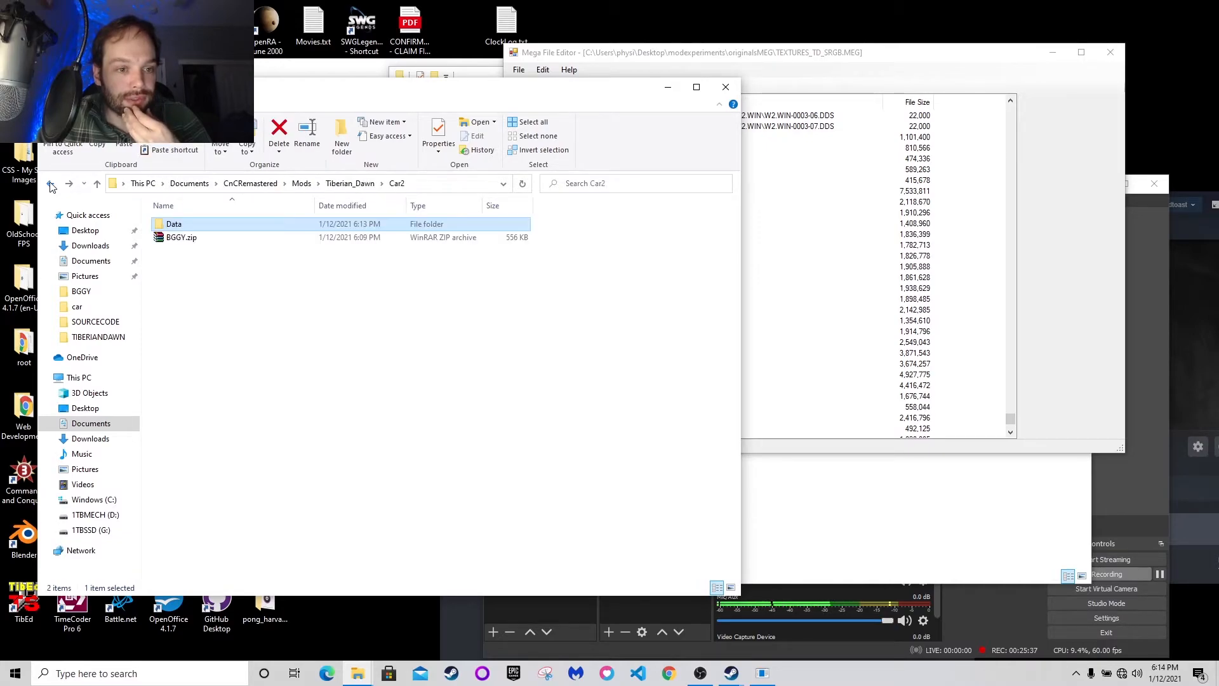
left_click(183, 239)
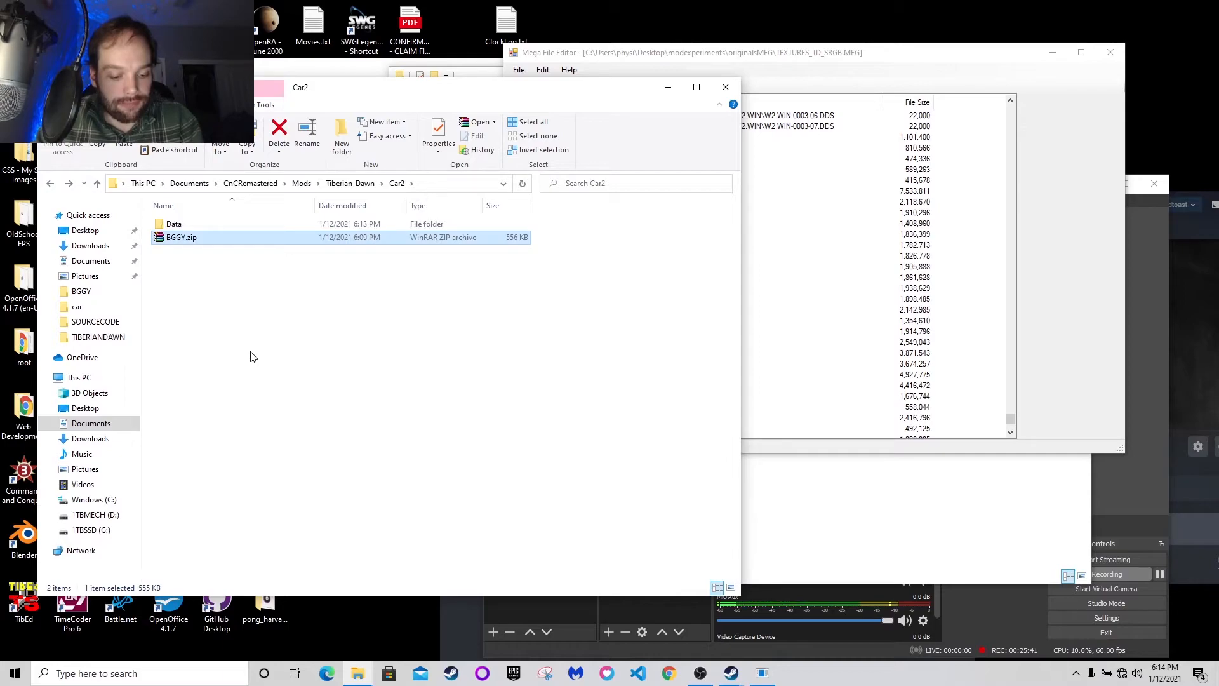
Replace the old BGGY.zip in Car2's Data\ART\TEXTURES\SRGB\TIBERIAN_DAWN\UNITS folder with the copied BGGY.zip
left_click(180, 226)
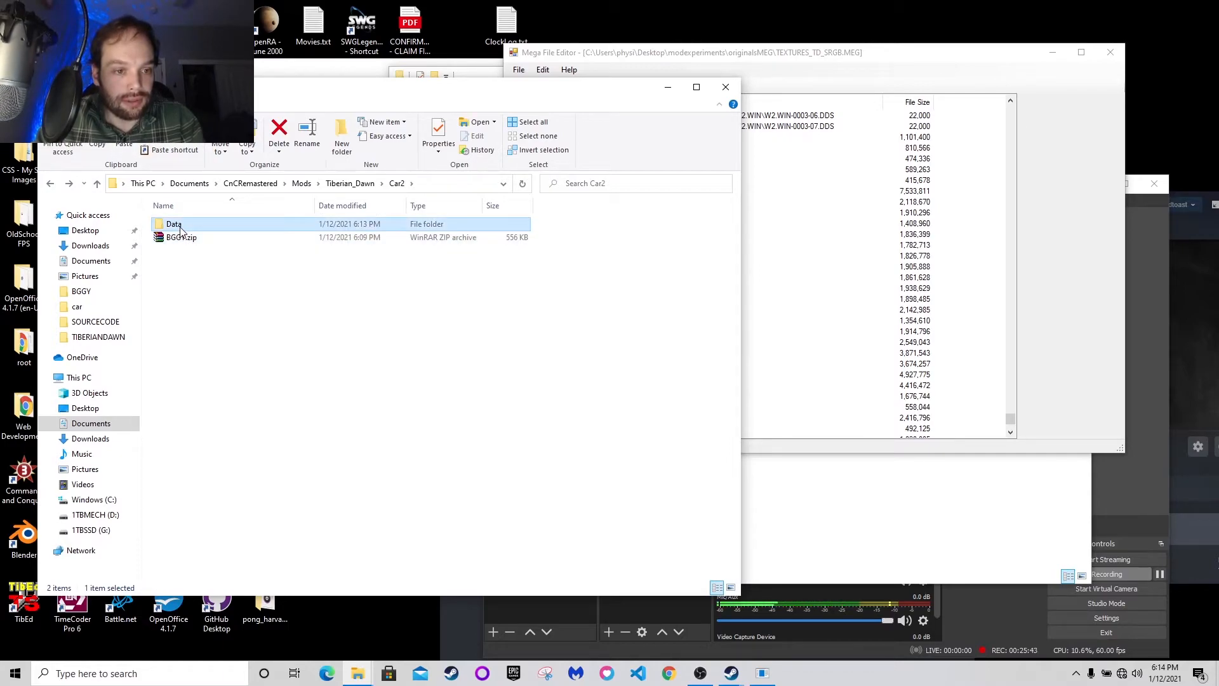
double_click(181, 227)
double_click(180, 226)
double_click(181, 226)
double_click(181, 226)
double_click(181, 226)
double_click(182, 226)
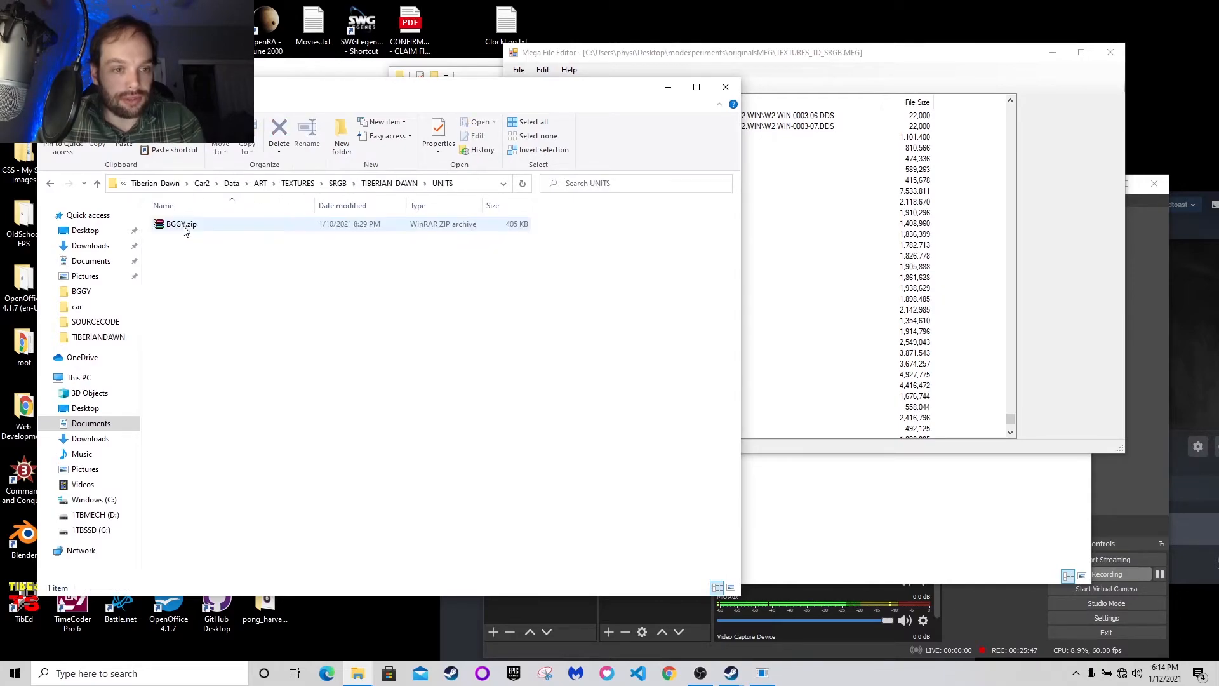
left_click(187, 226)
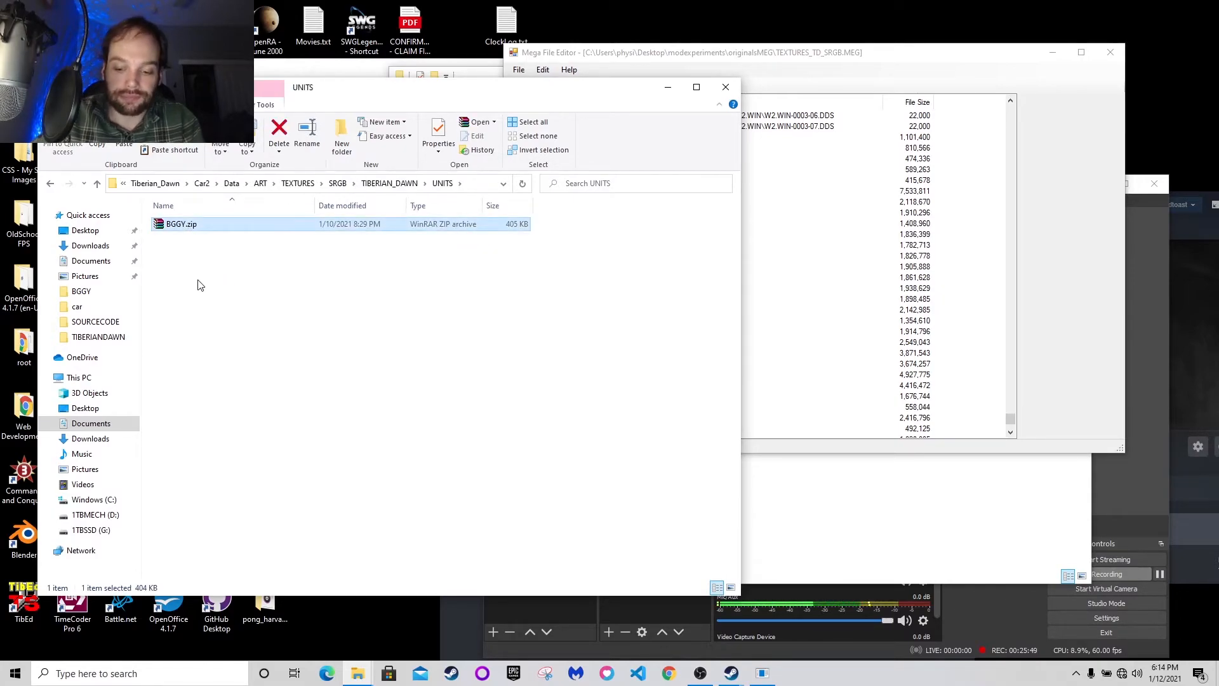
key("Delete")
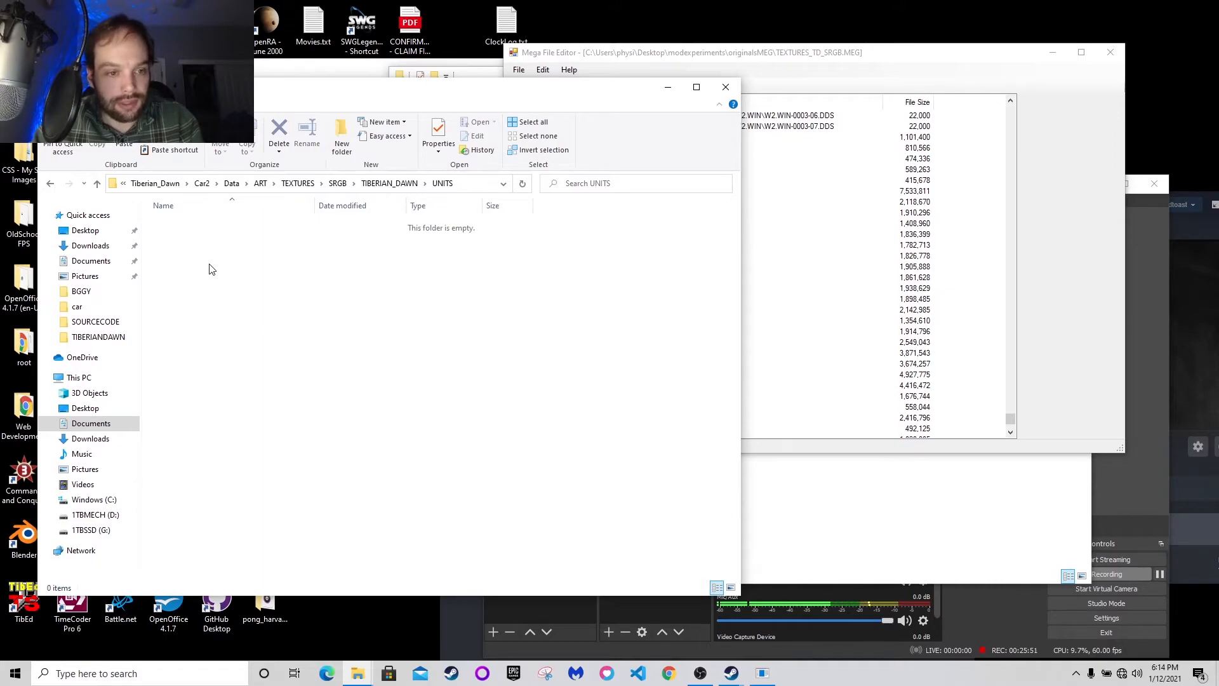
key("ctrl+v")
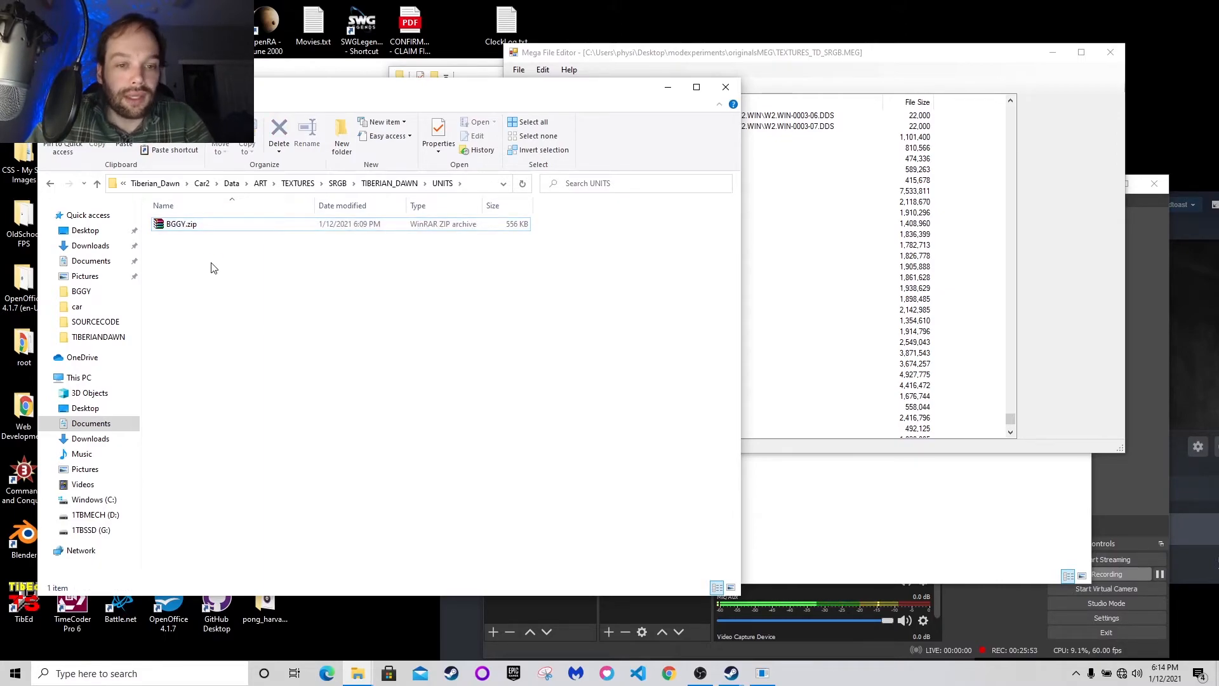
Compare the path of Car2's UNITS folder with the BGGY.ZIP path in the archive's file list
left_click(747, 135)
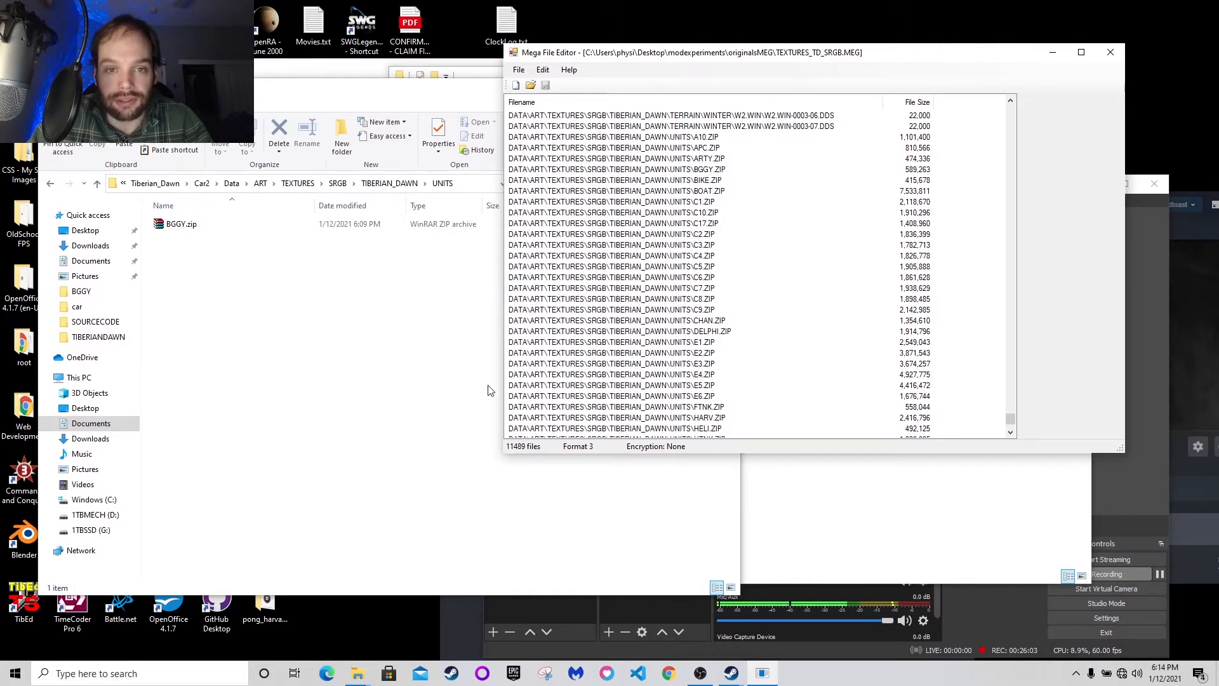
left_click(373, 319)
left_click(811, 72)
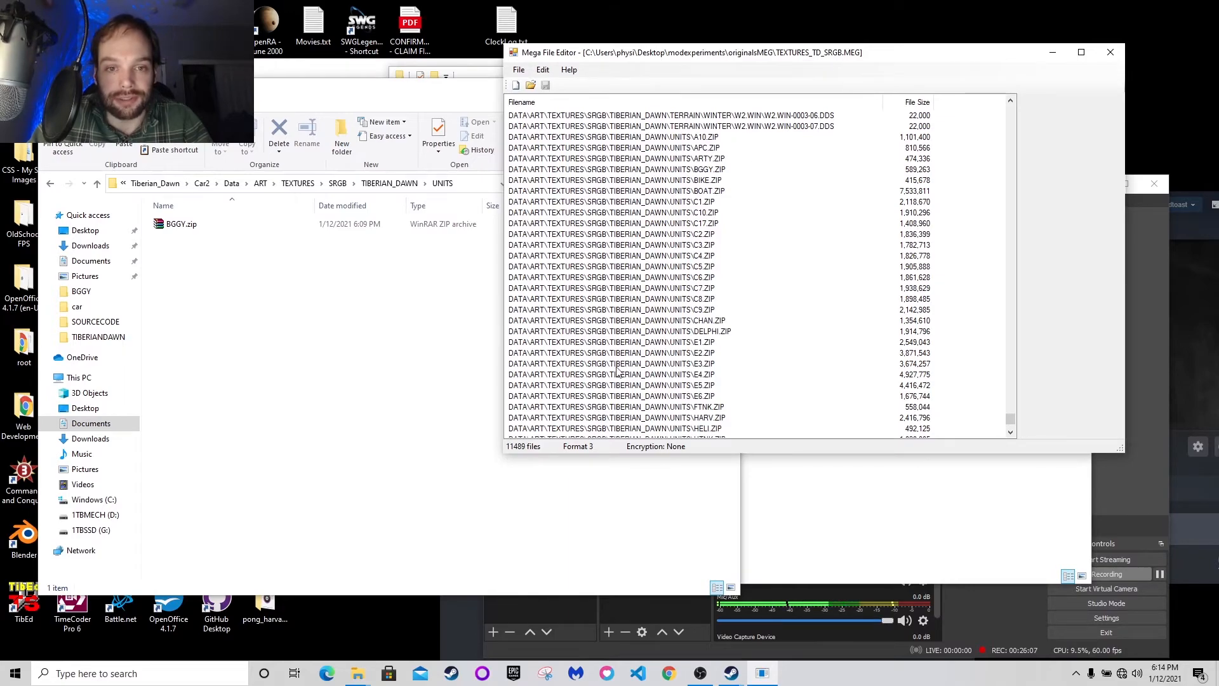
left_click(349, 381)
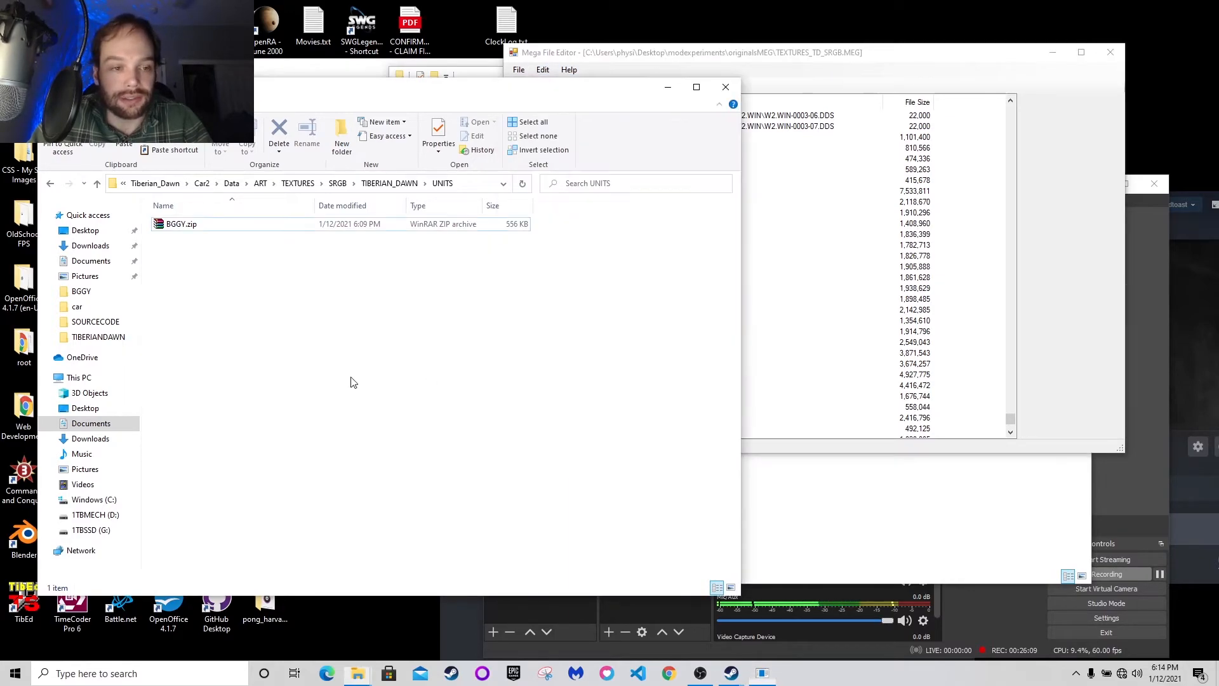
Delete the leftover BGGY.zip from the root of the Car2 mod folder
left_click(48, 184)
left_click(48, 184)
left_click(48, 184)
left_click(48, 184)
left_click(49, 184)
left_click(48, 184)
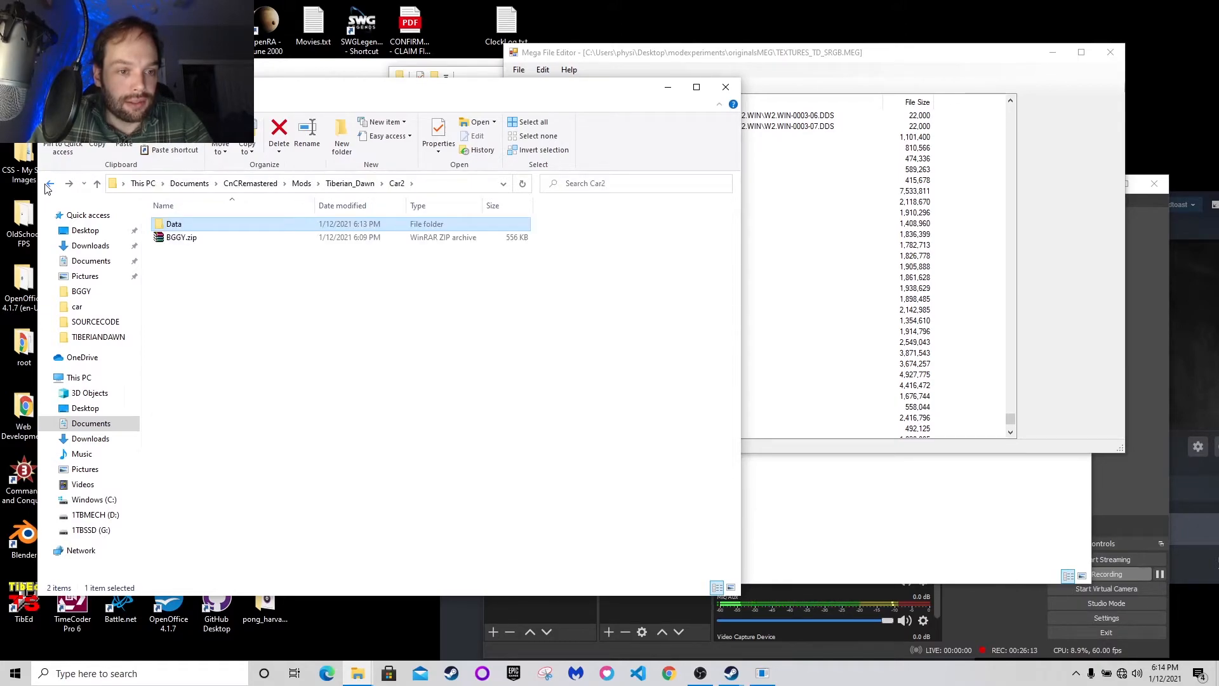
left_click(174, 244)
key("Delete")
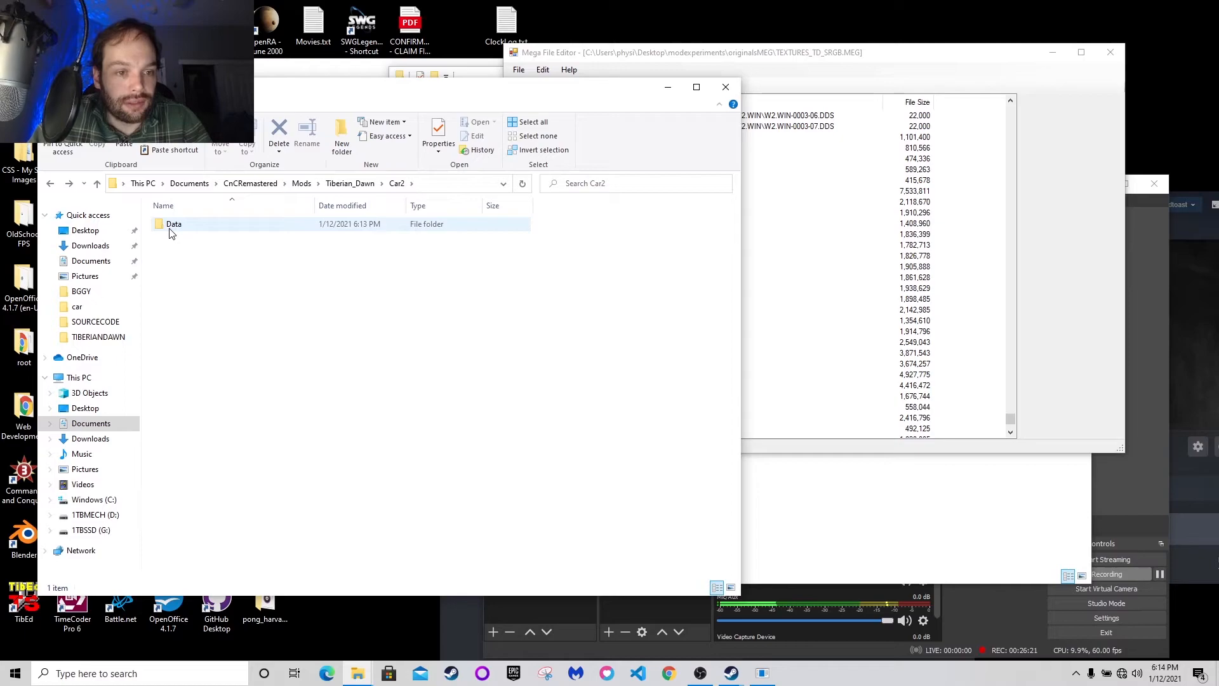
Copy ccmod.json from the Project mod folder into the Car2 mod folder
left_click(51, 185)
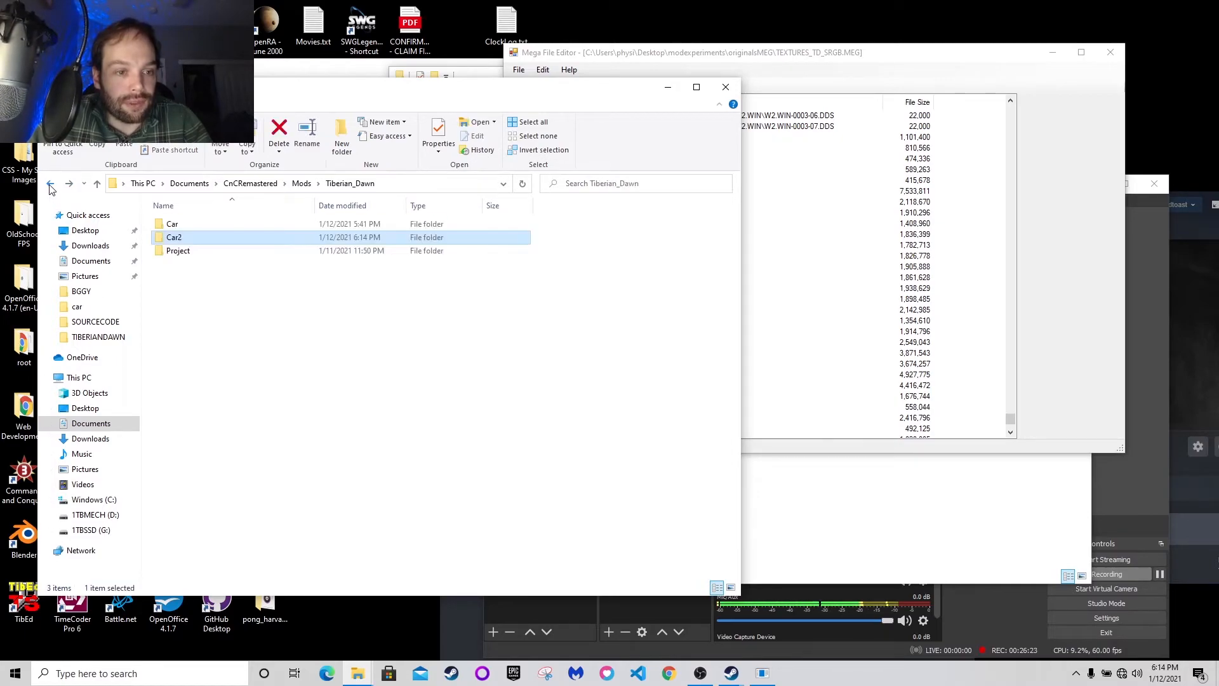
double_click(176, 252)
left_click(175, 240)
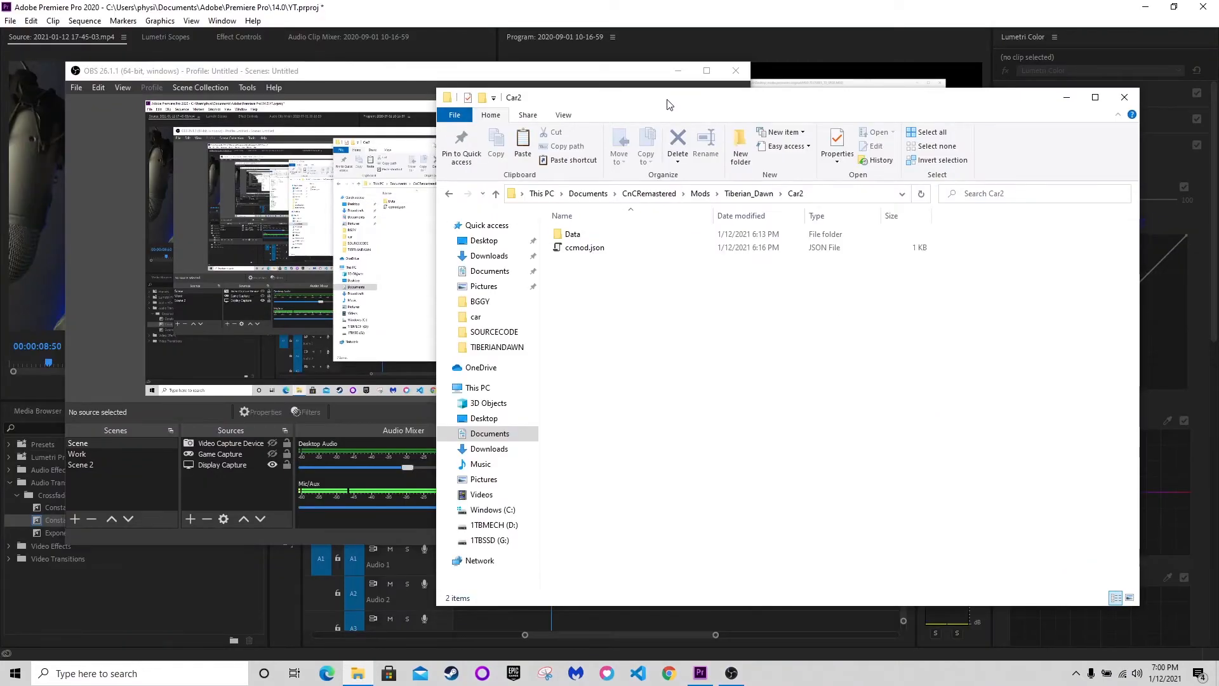
Review Car2's Data folder hierarchy down to BGGY.zip in TEXTURES\SRGB\TIBERIAN_DAWN\UNITS, and return to the Car2 folder
left_click_drag(667, 109, 448, 109)
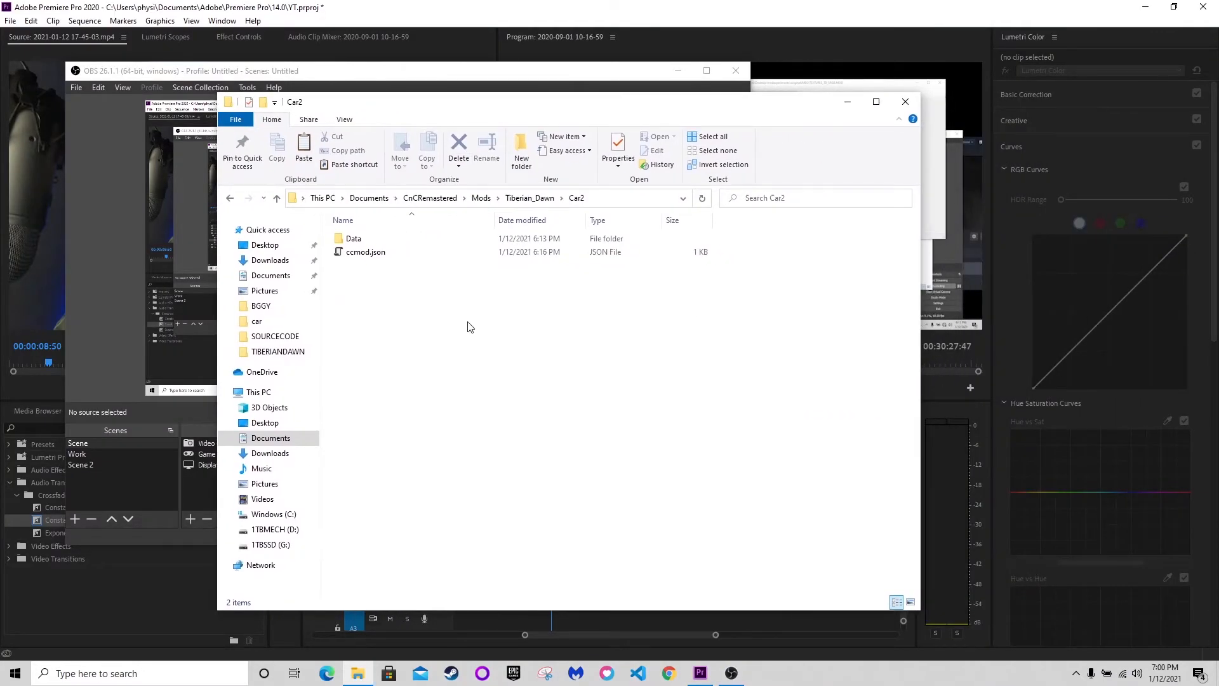
double_click(366, 245)
double_click(366, 245)
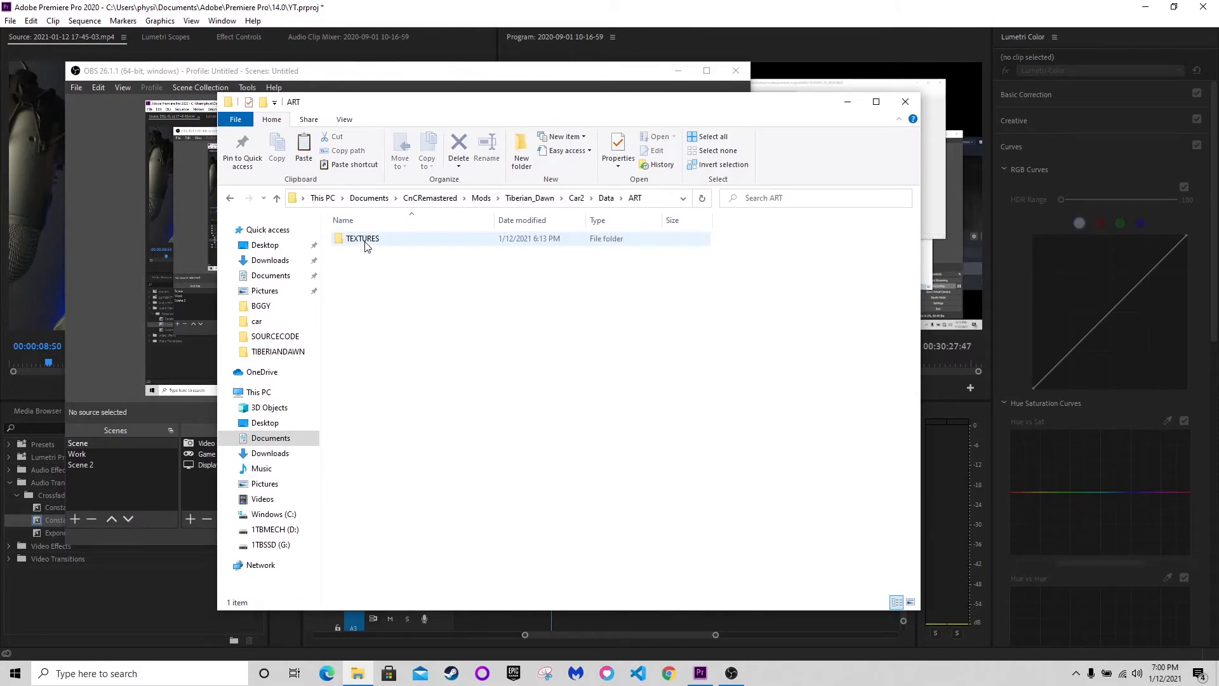
left_click(232, 200)
left_click(231, 200)
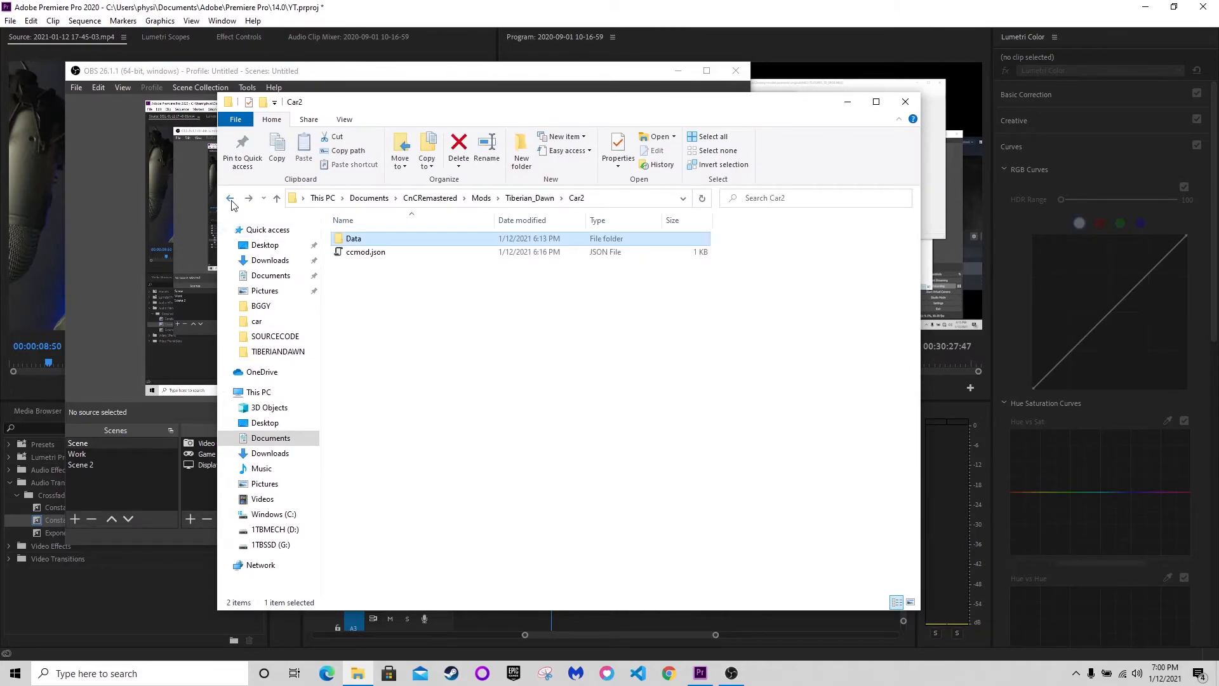
double_click(355, 244)
double_click(354, 244)
double_click(355, 245)
double_click(354, 244)
double_click(354, 245)
double_click(354, 244)
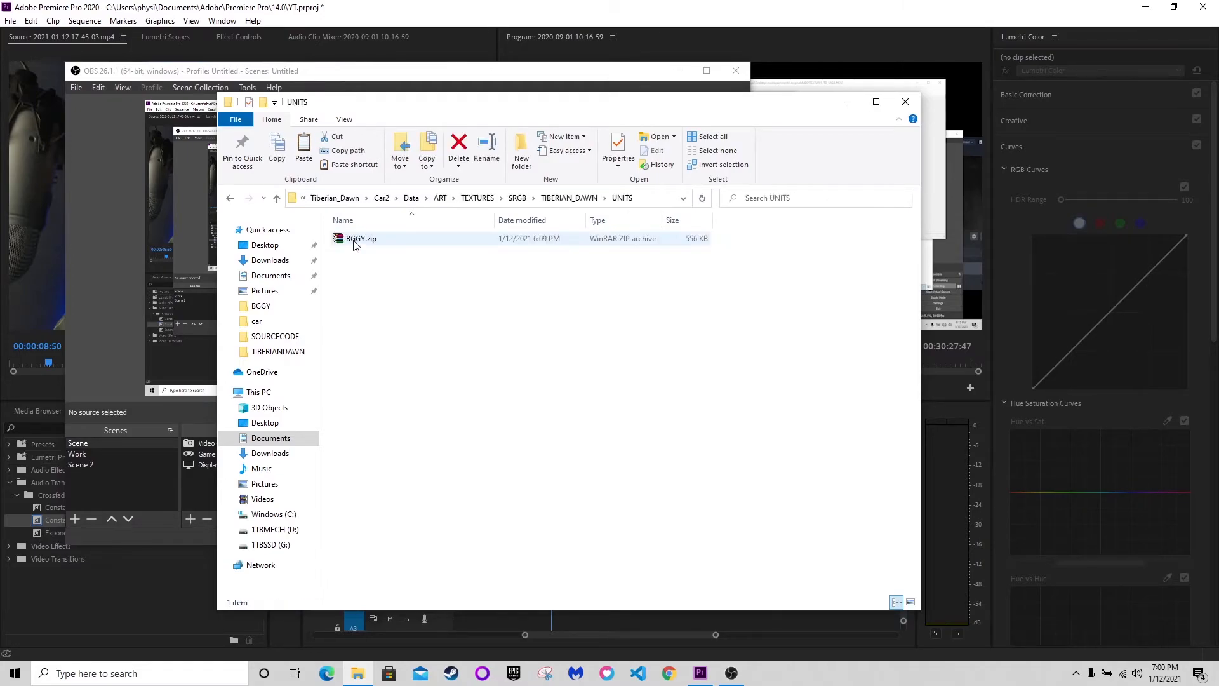
left_click(354, 244)
left_click(446, 326)
left_click(231, 197)
left_click(231, 197)
left_click(232, 198)
left_click(231, 197)
left_click(231, 198)
left_click(231, 198)
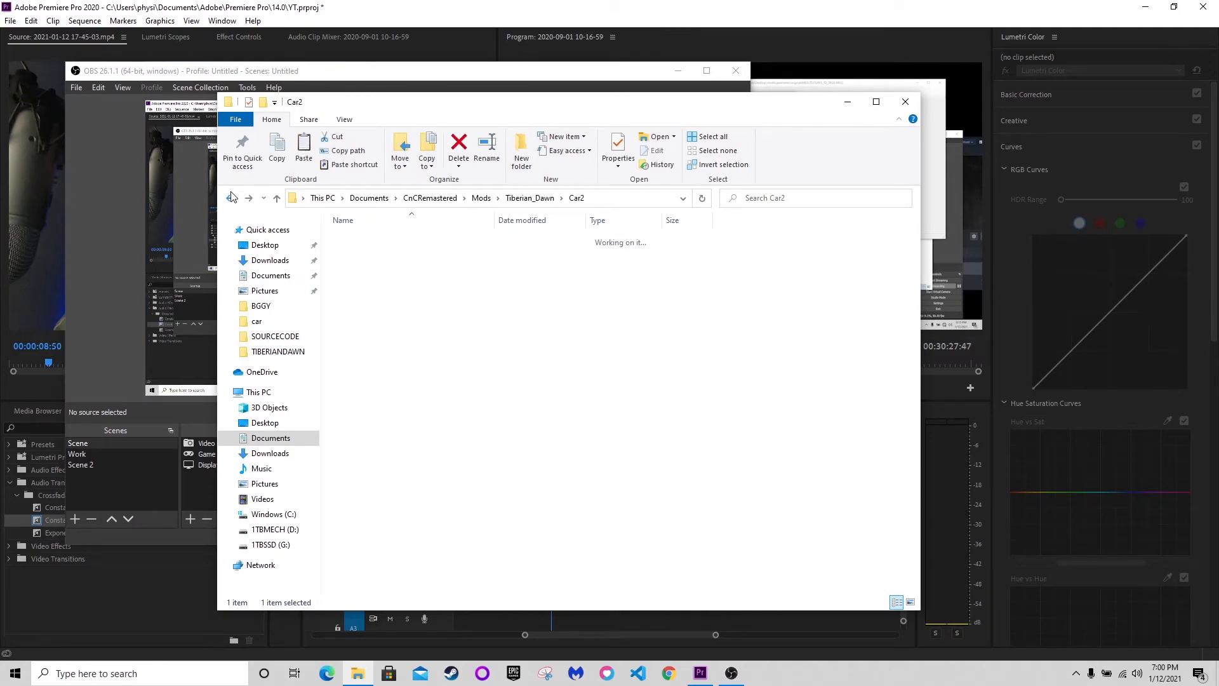
left_click(407, 304)
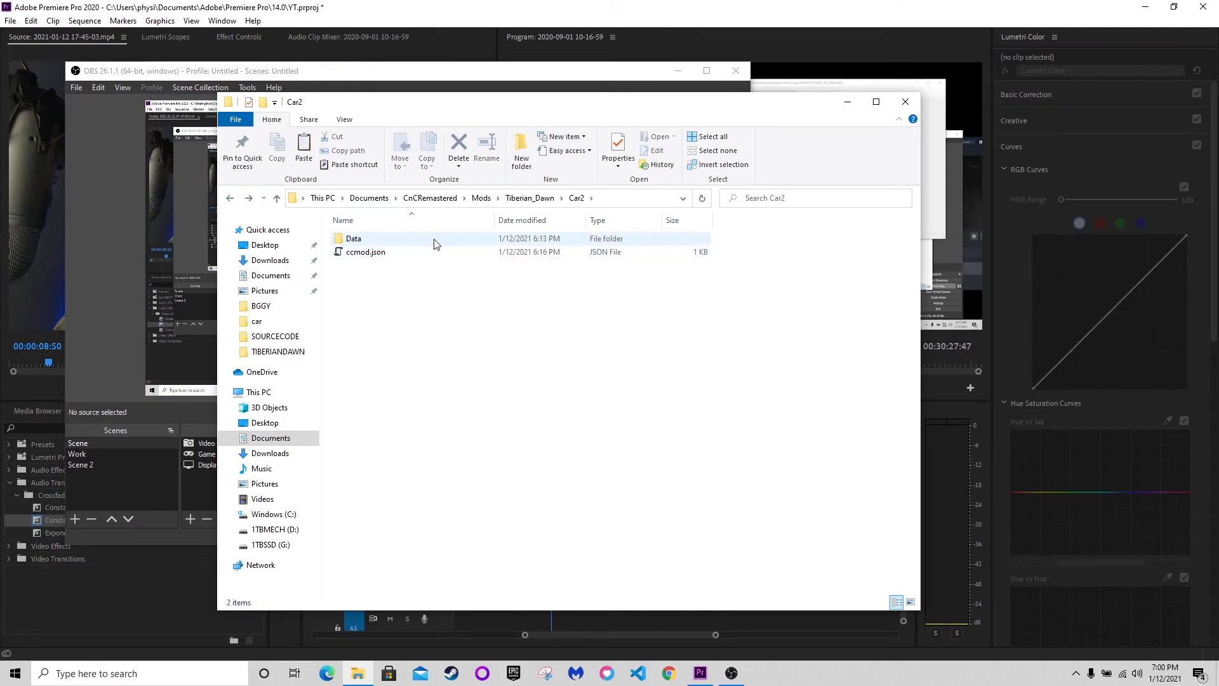
Create a blank text document in the Car2 mod folder and delete it again
left_click(357, 255)
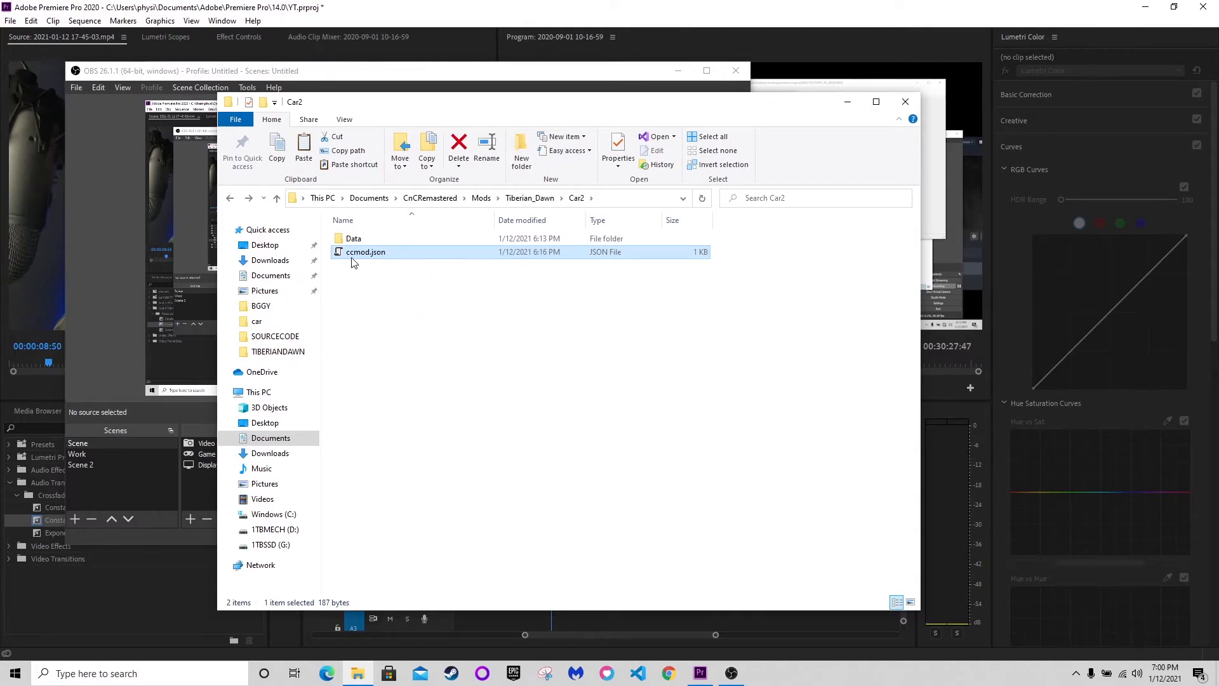
right_click(356, 273)
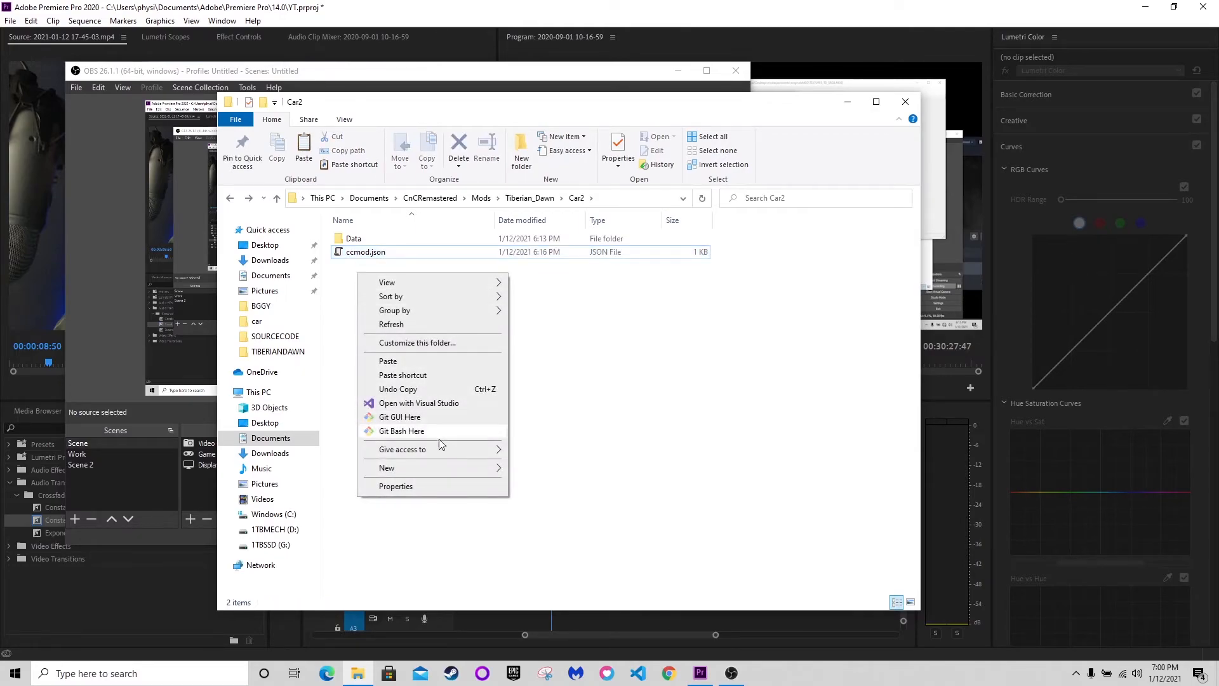
mouse_move(435, 475)
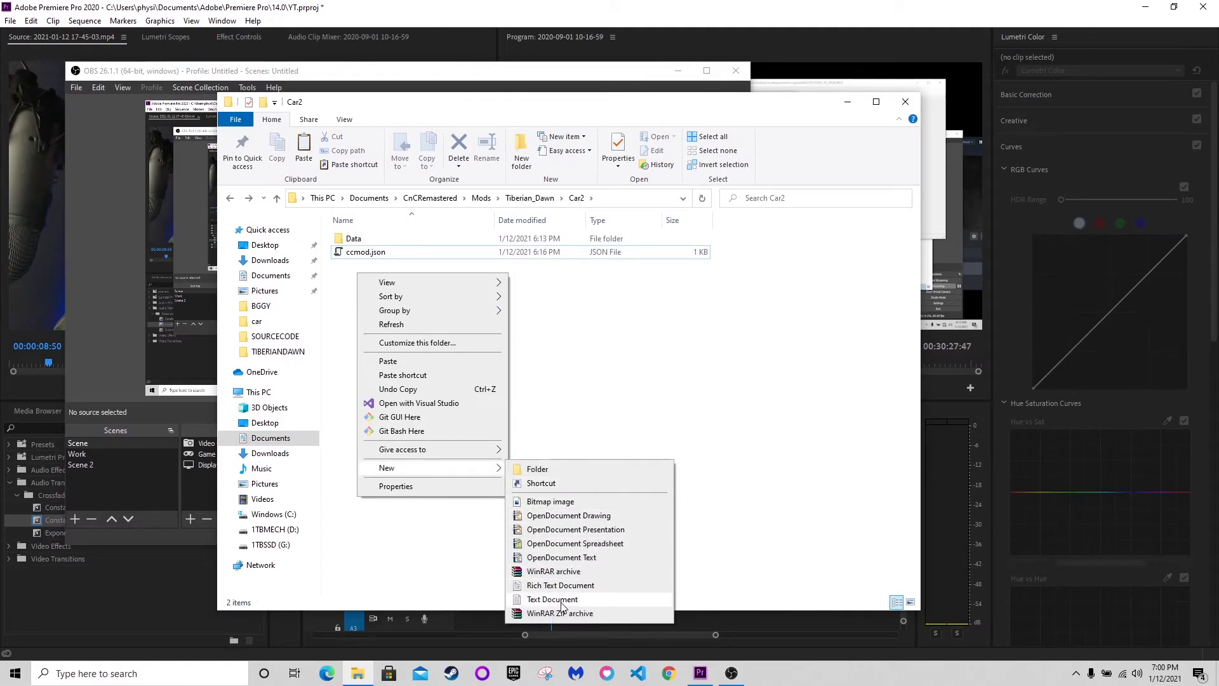
left_click(537, 603)
left_click(407, 321)
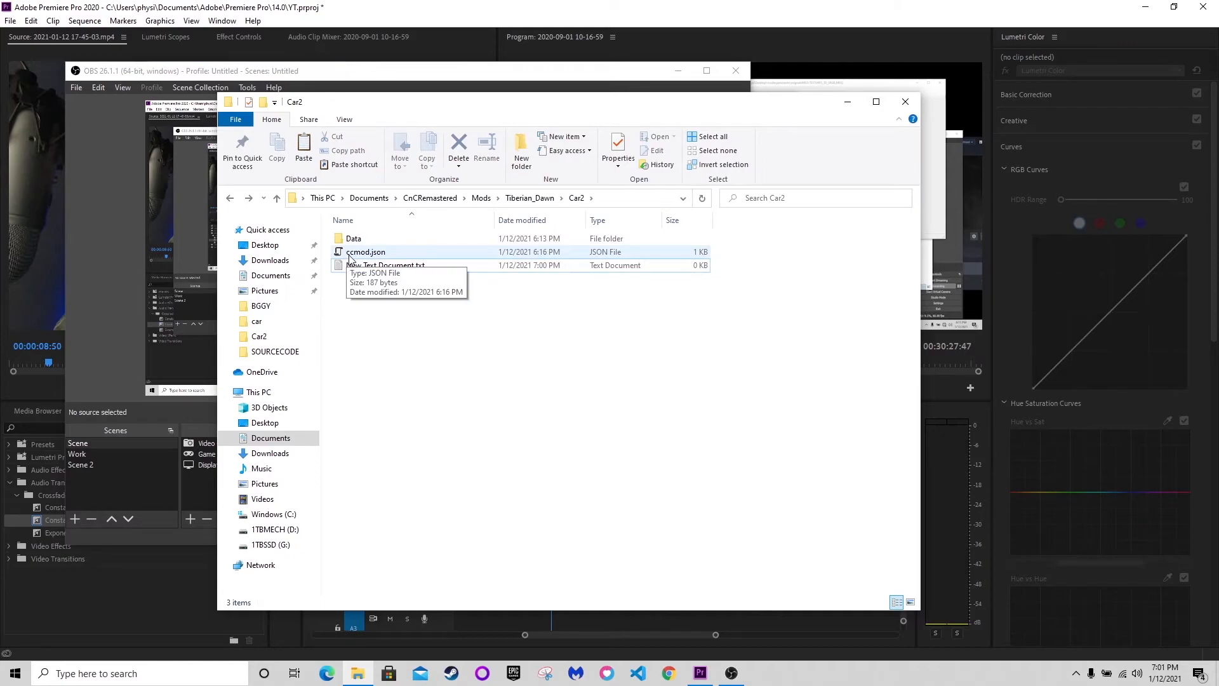
left_click(395, 266)
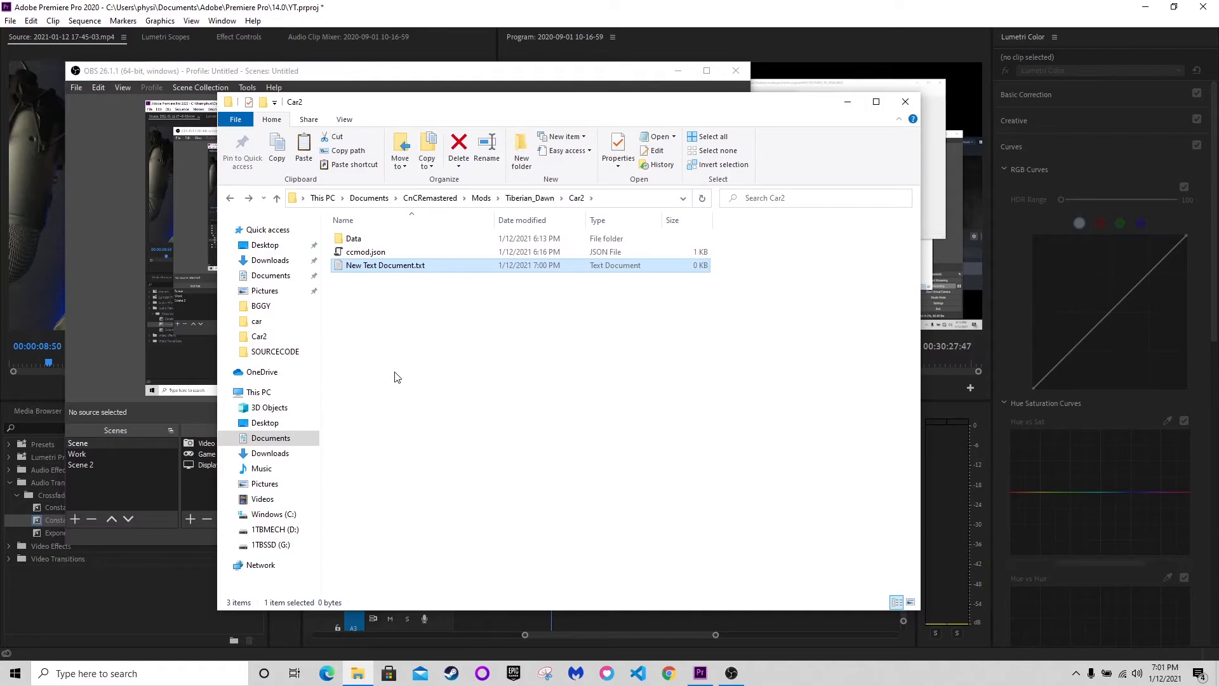
key("Delete")
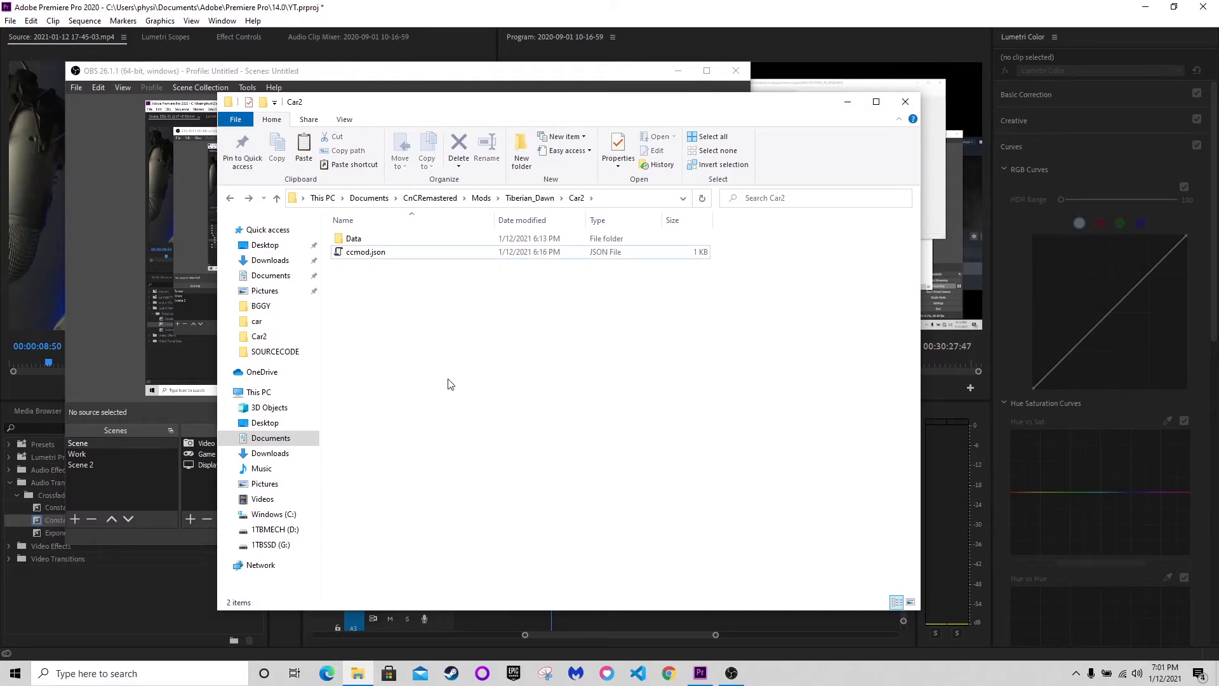
Open Car2's ccmod.json in Notepad, examine its name, description, author, load order, version and game type entries, and close it
left_click(361, 252)
right_click(365, 251)
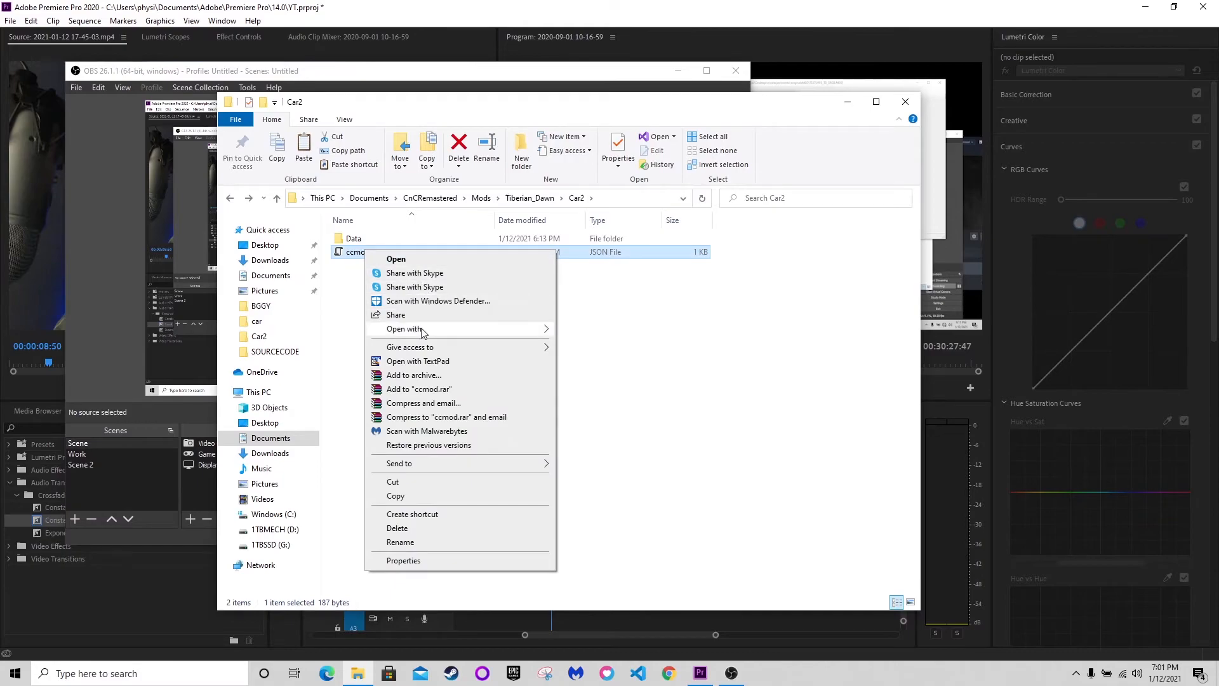
mouse_move(422, 331)
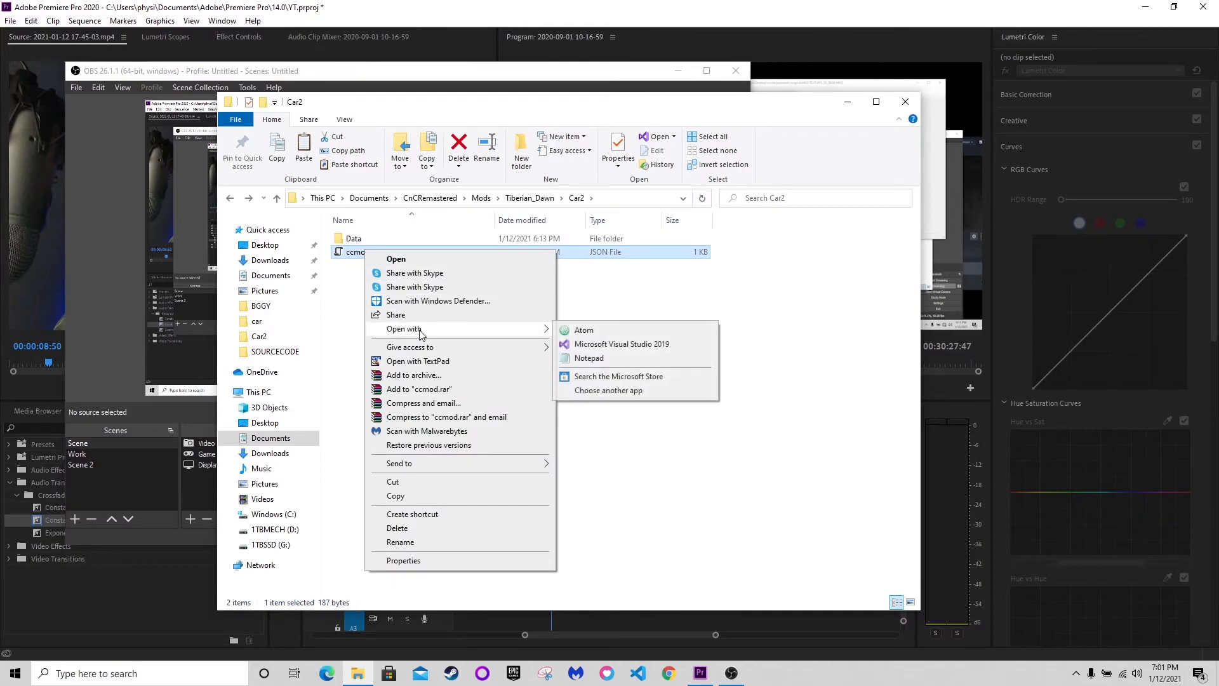
left_click(616, 357)
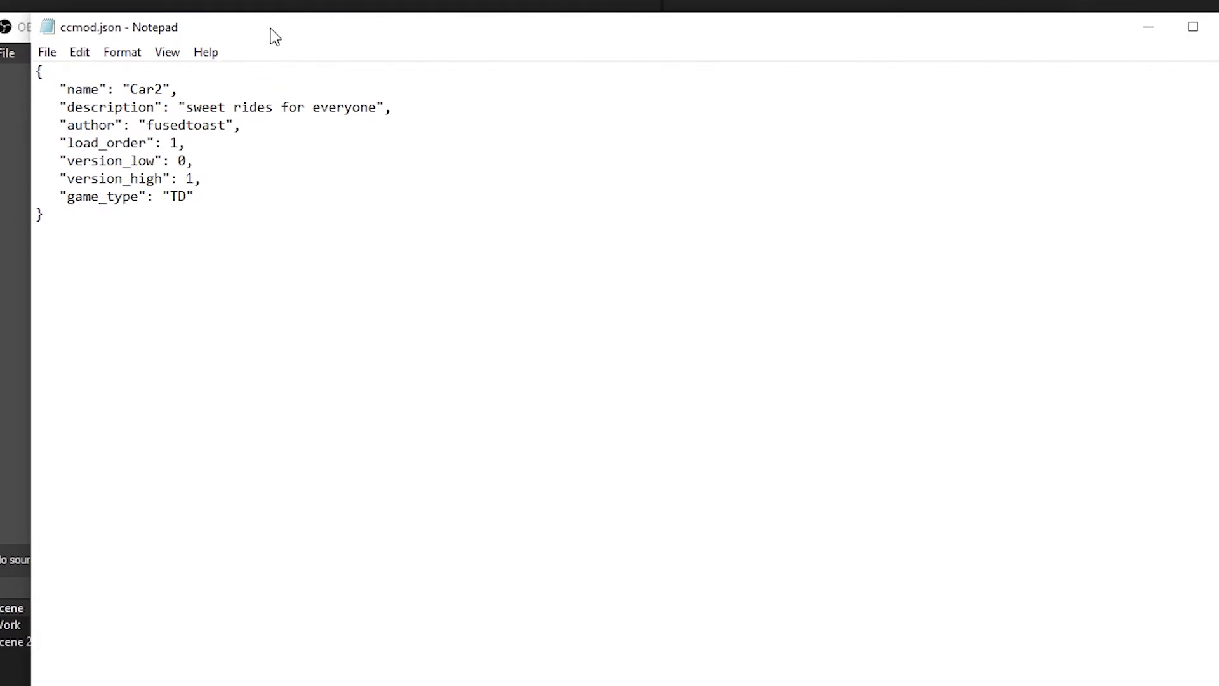
left_click_drag(275, 36, 816, 107)
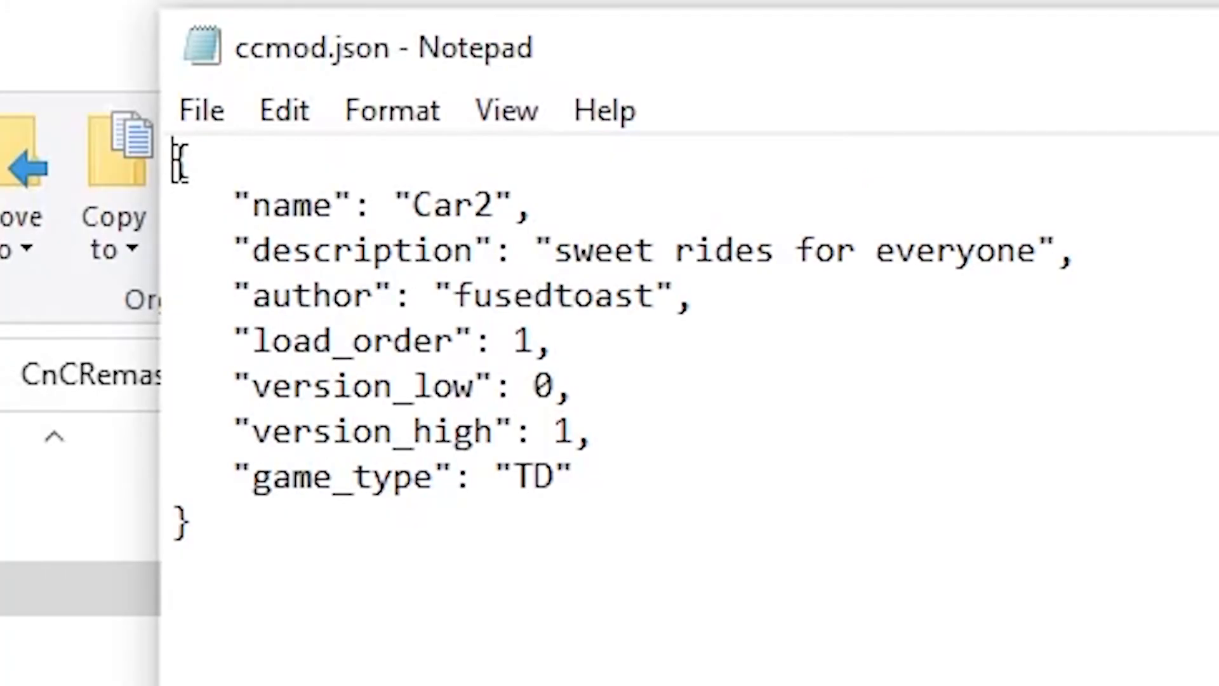
left_click(360, 557)
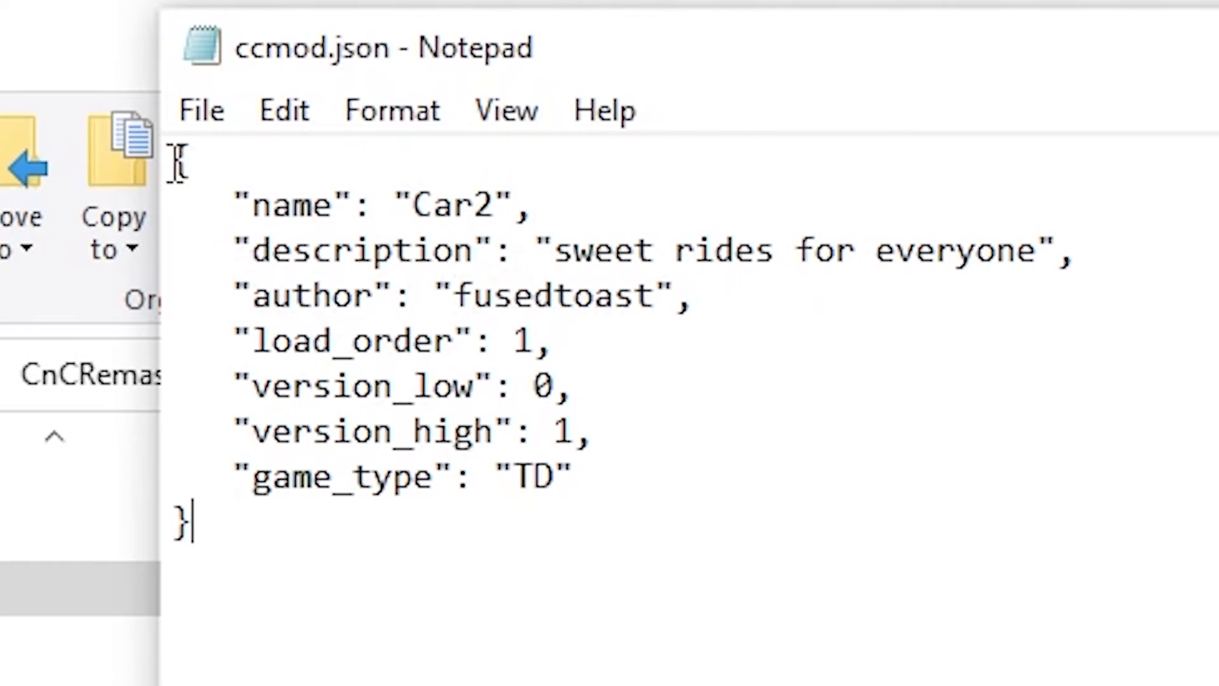
left_click(202, 112)
left_click(296, 348)
left_click_drag(181, 165, 528, 632)
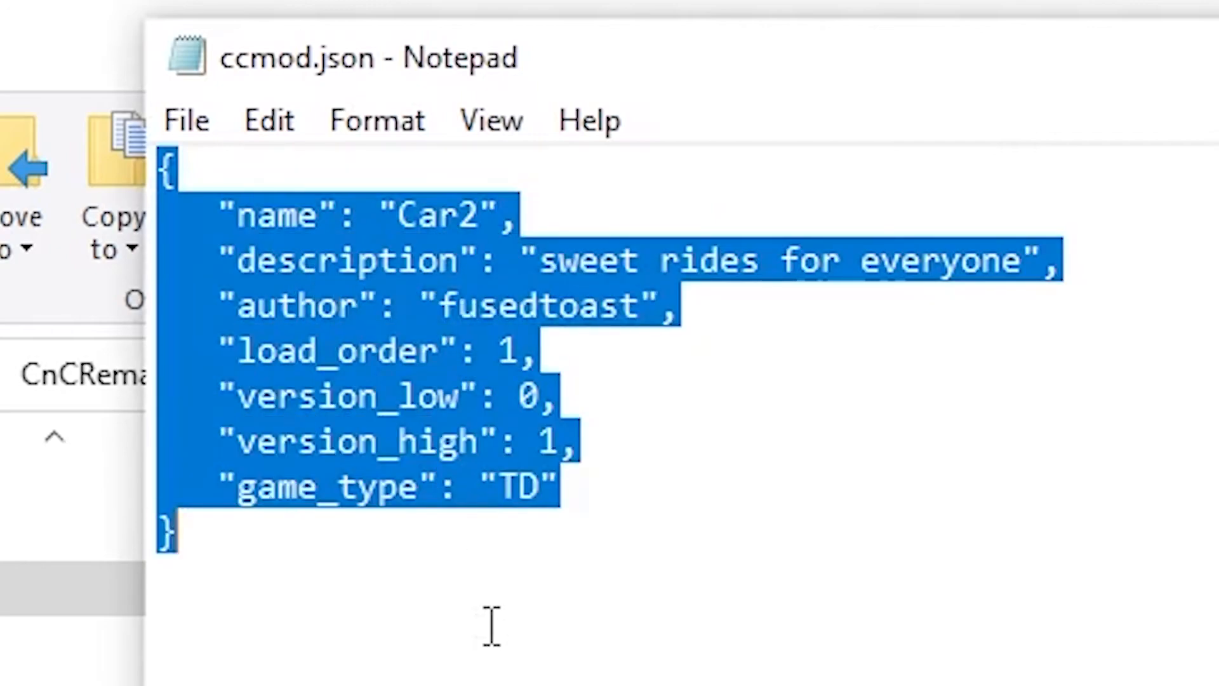
left_click(325, 561)
left_click_drag(716, 63, 0, 218)
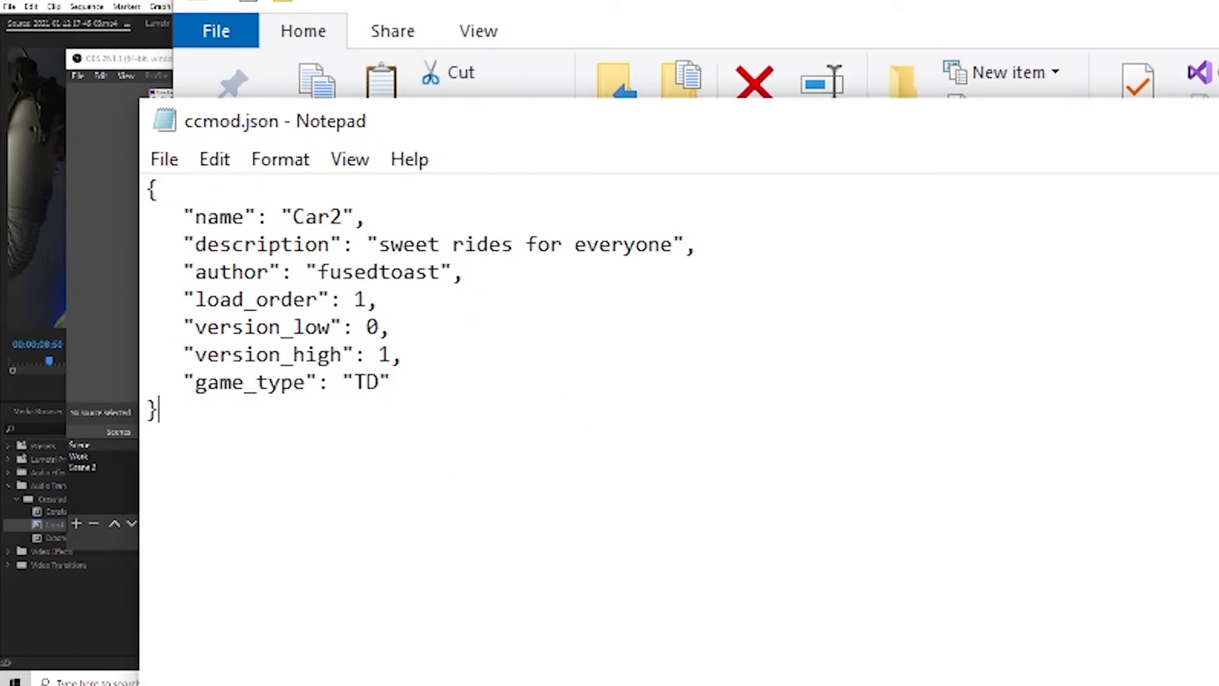
key("alt+F4")
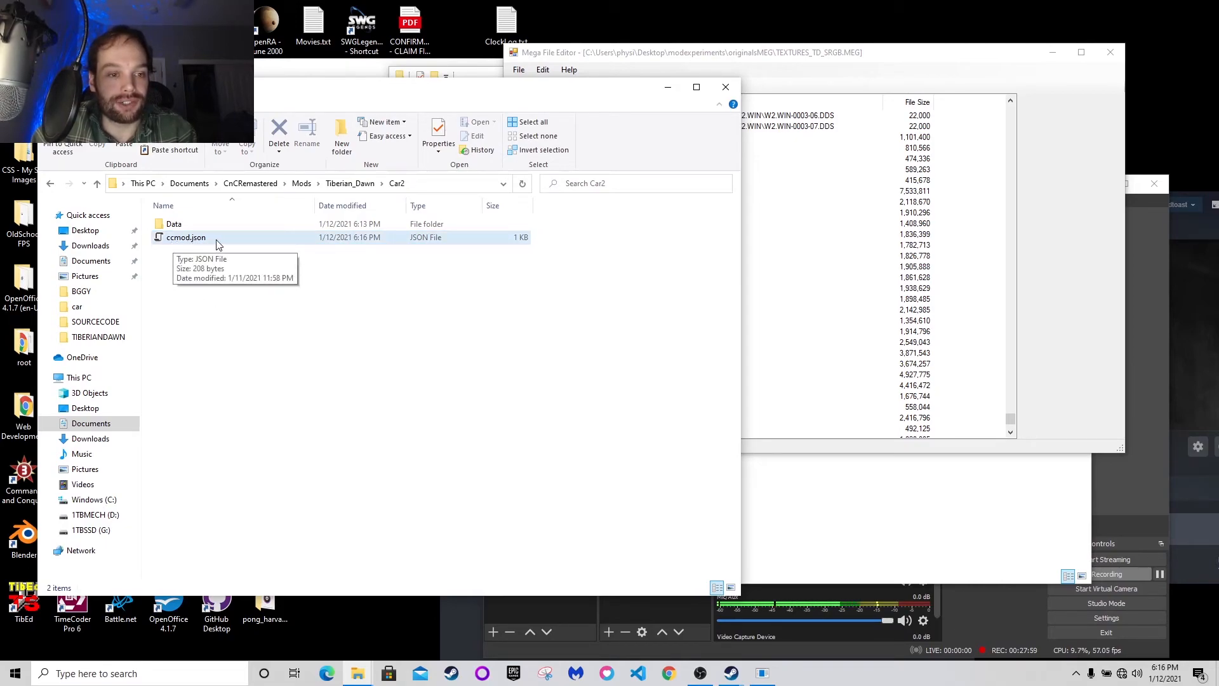
Recheck that BGGY.zip sits in Car2's nested UNITS folder, return to the mod's root folder, and close the window
left_click(178, 228)
double_click(177, 228)
double_click(177, 227)
double_click(177, 227)
double_click(178, 227)
double_click(177, 228)
double_click(177, 227)
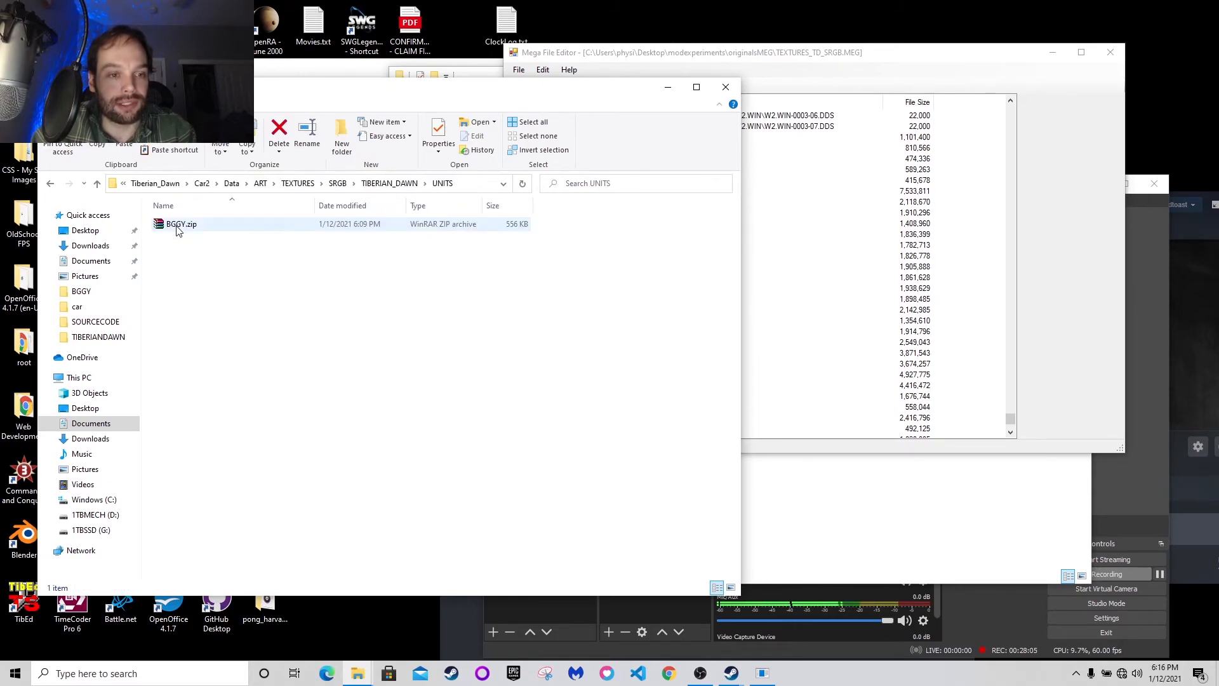
left_click(50, 184)
left_click(50, 184)
left_click(50, 184)
left_click(50, 183)
left_click(50, 183)
left_click(50, 183)
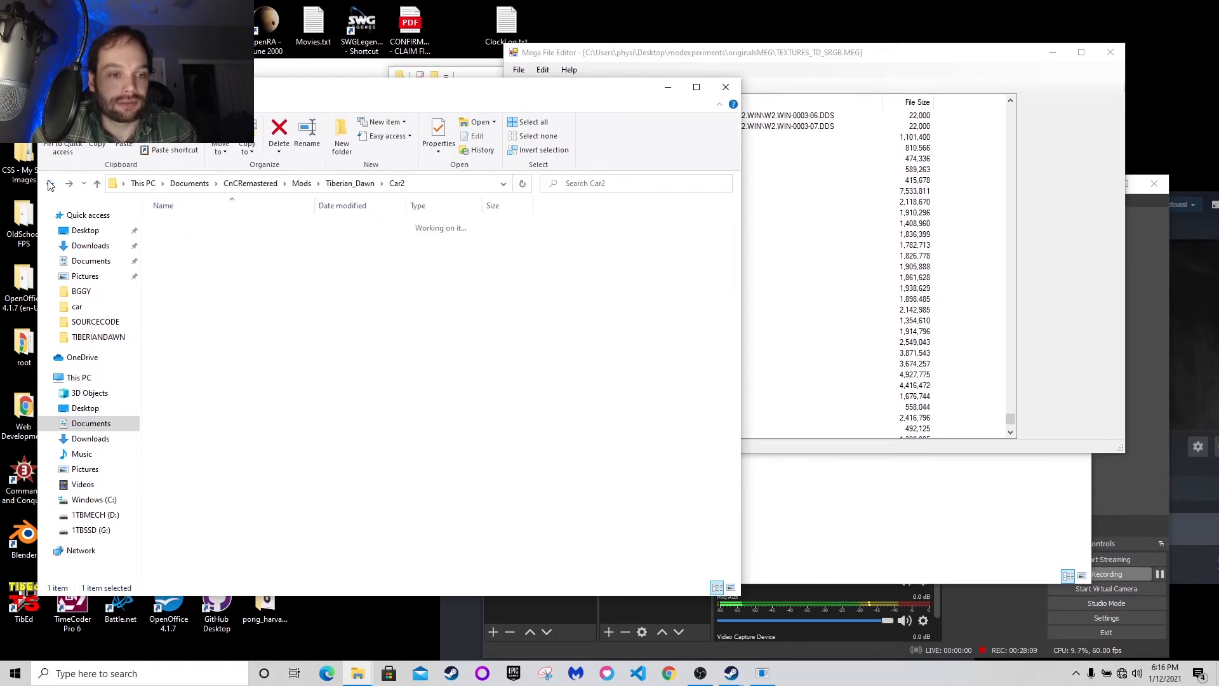
left_click(273, 312)
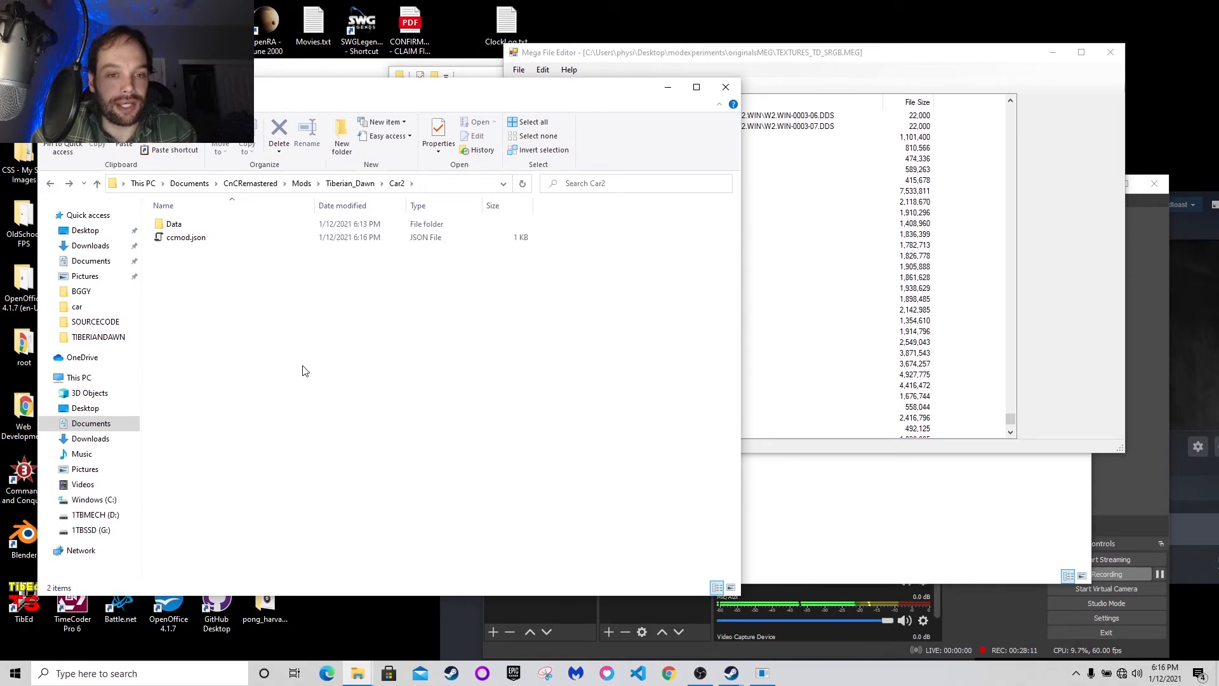
left_click(726, 87)
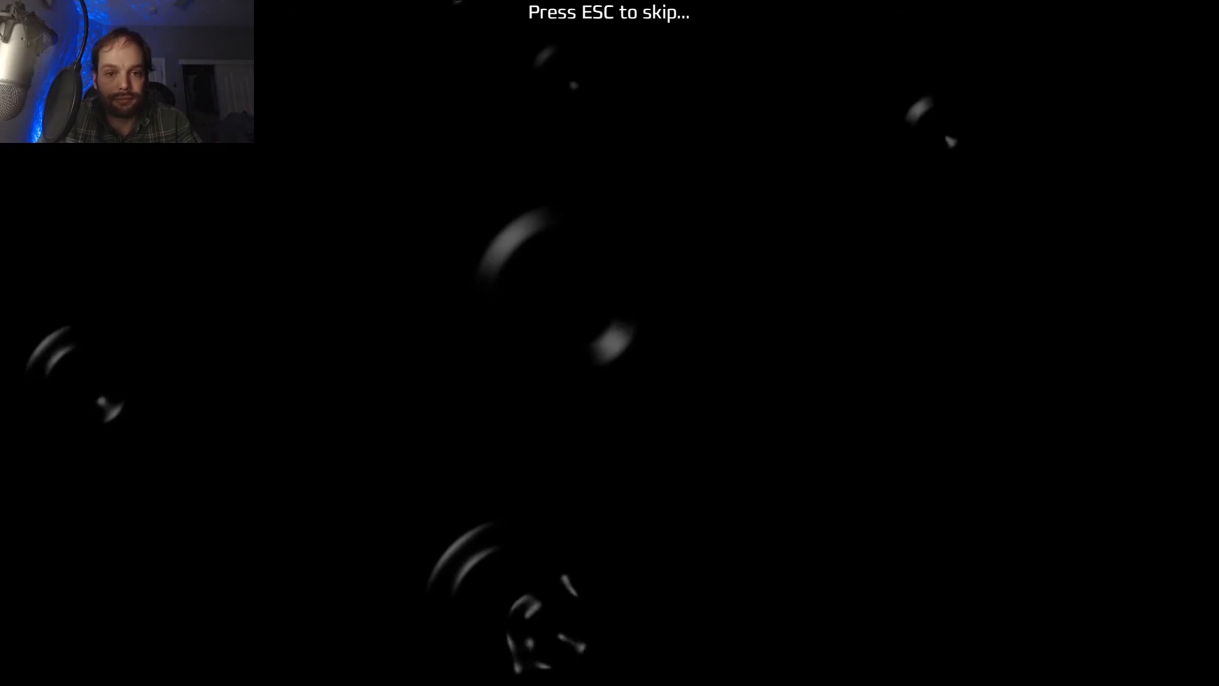
In Command & Conquer Remastered, disable the Cars mod, enable Car2, and restart the game to apply the change
key("Escape")
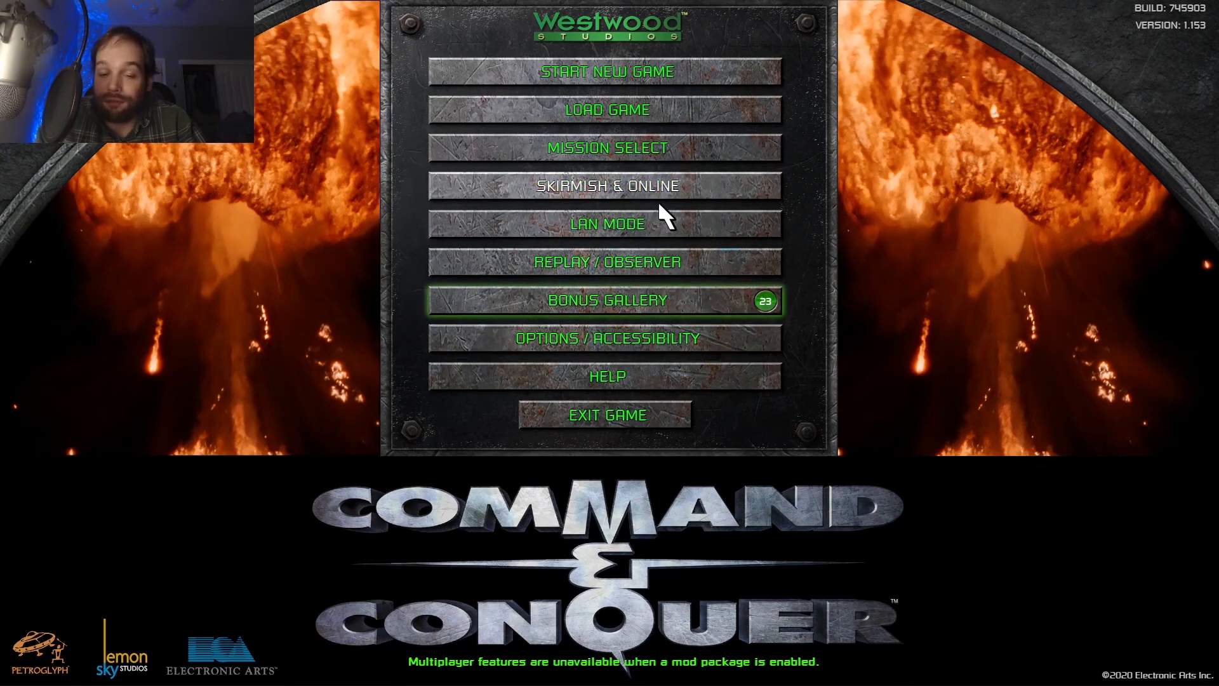
left_click(628, 351)
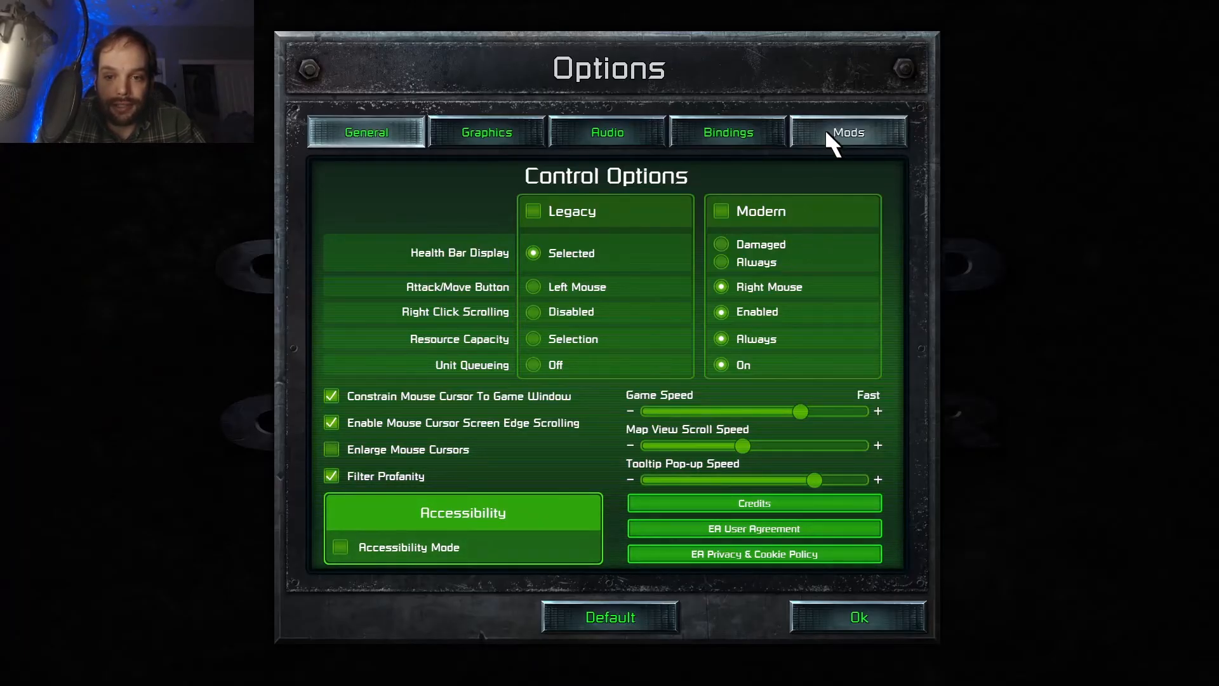
left_click(862, 139)
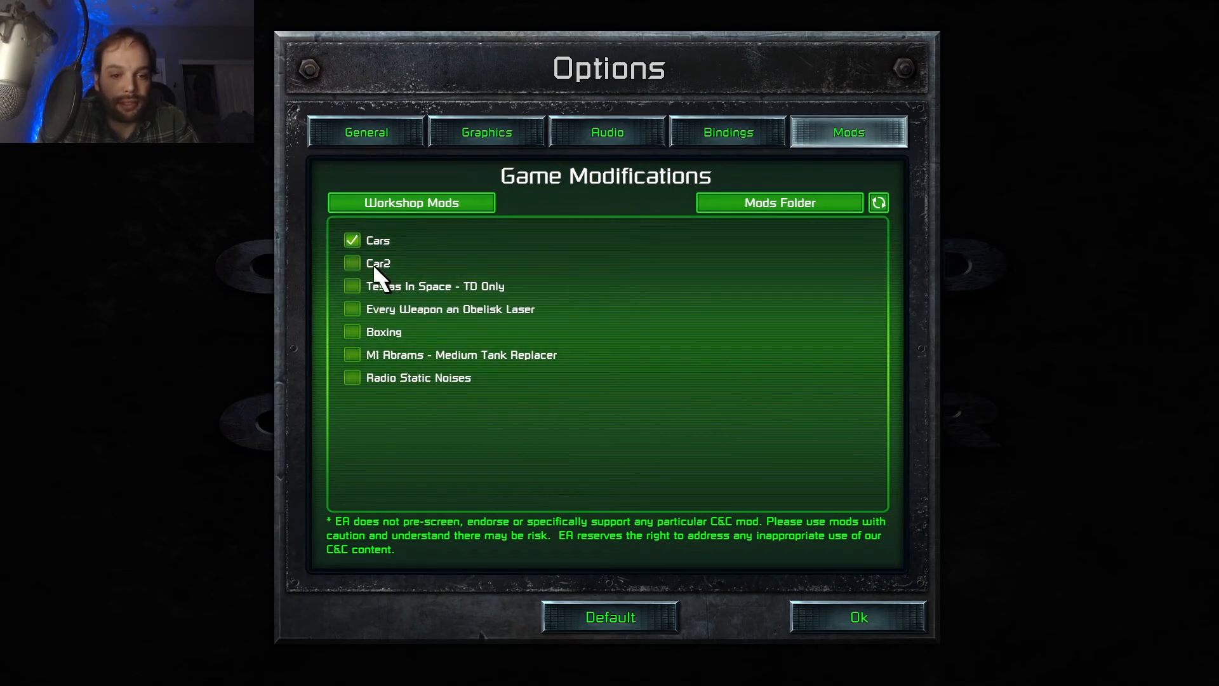
left_click(353, 240)
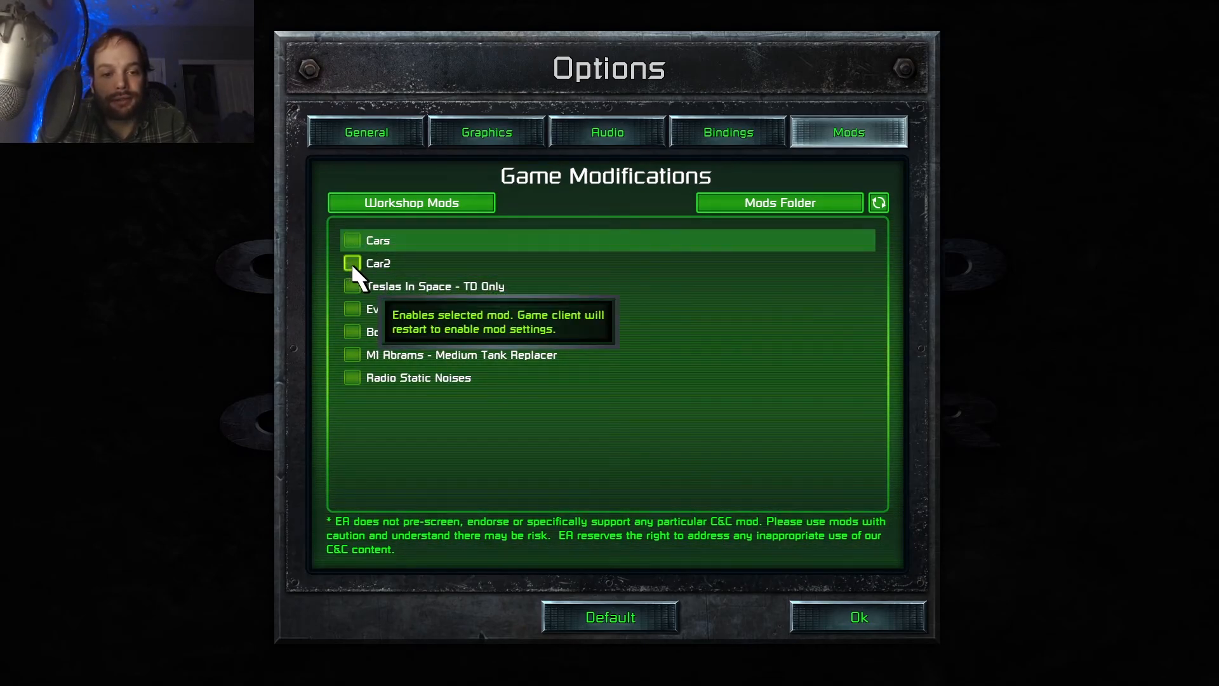
left_click(352, 263)
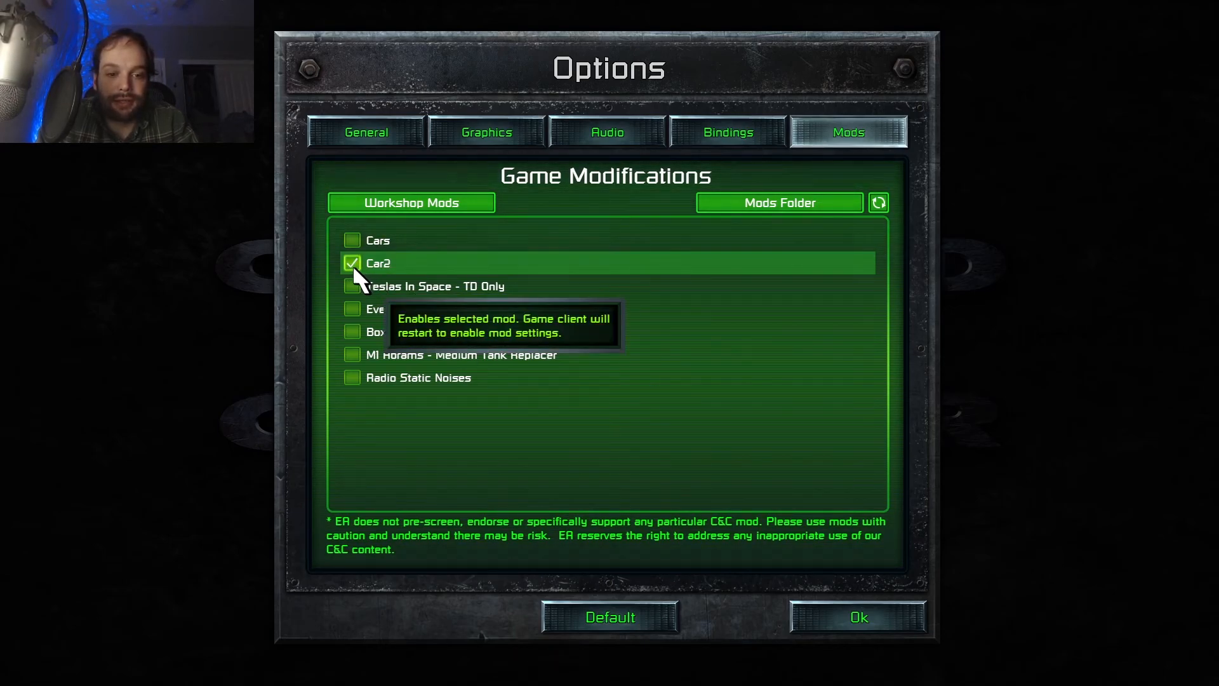
left_click(857, 619)
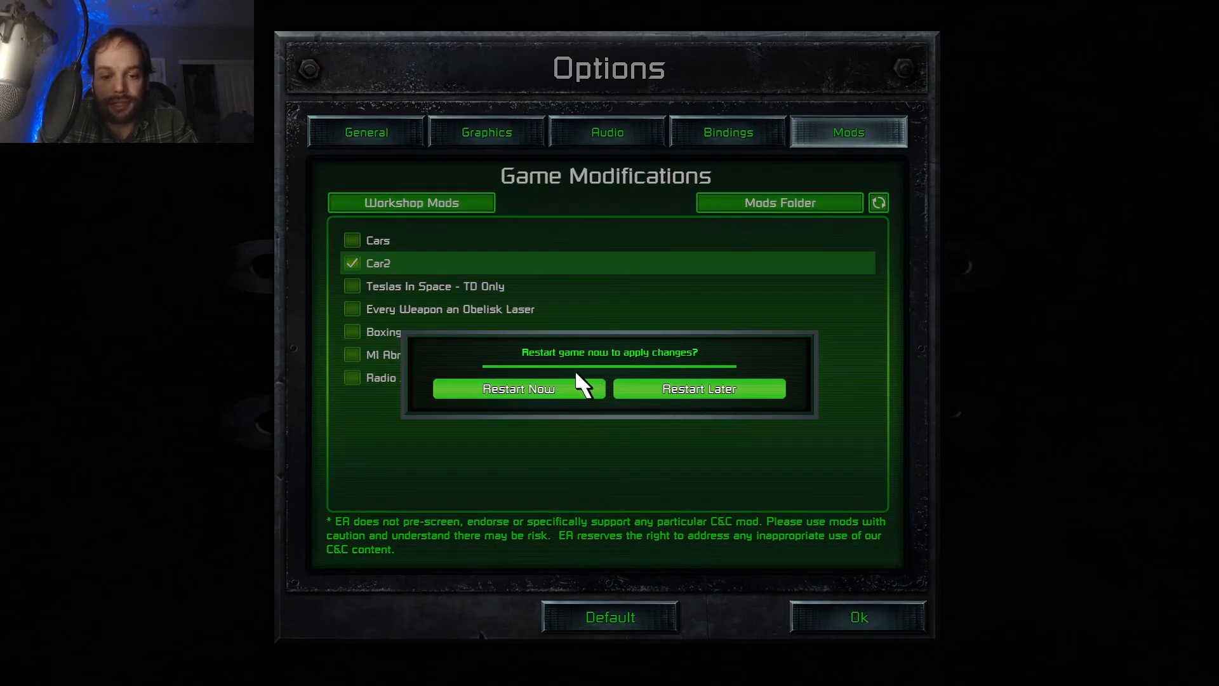
left_click(513, 393)
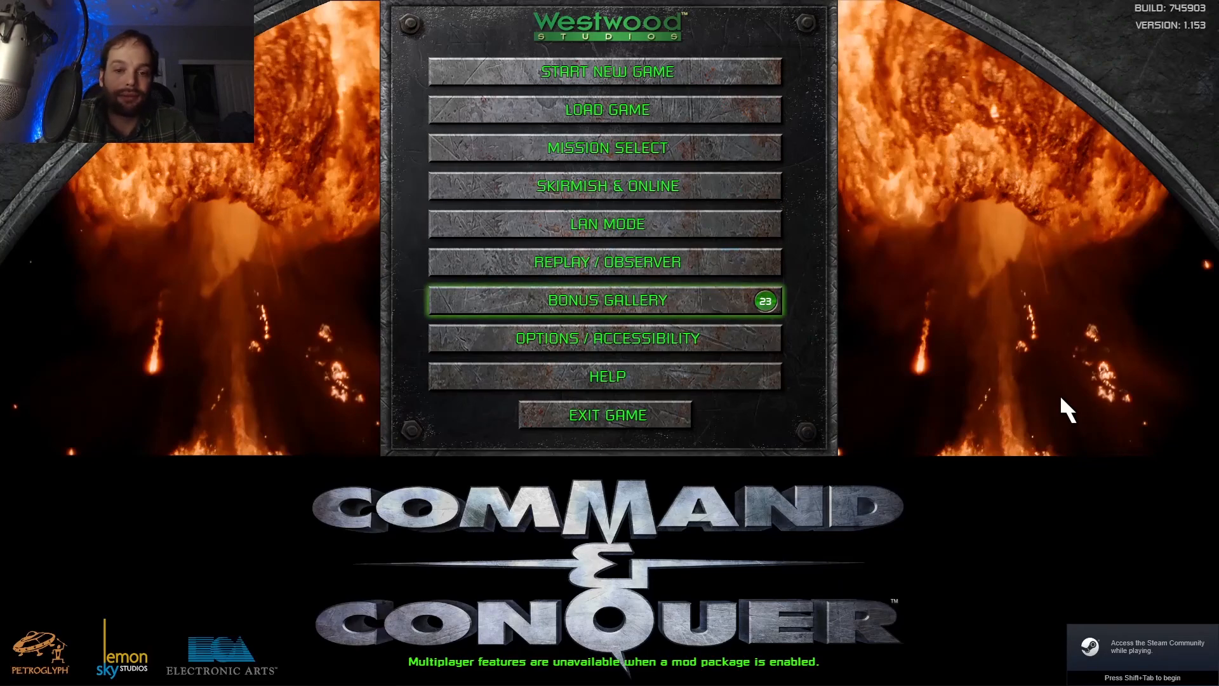
Start a skirmish on the Quarry map and move the white car unit up toward the two tanks
left_click(617, 192)
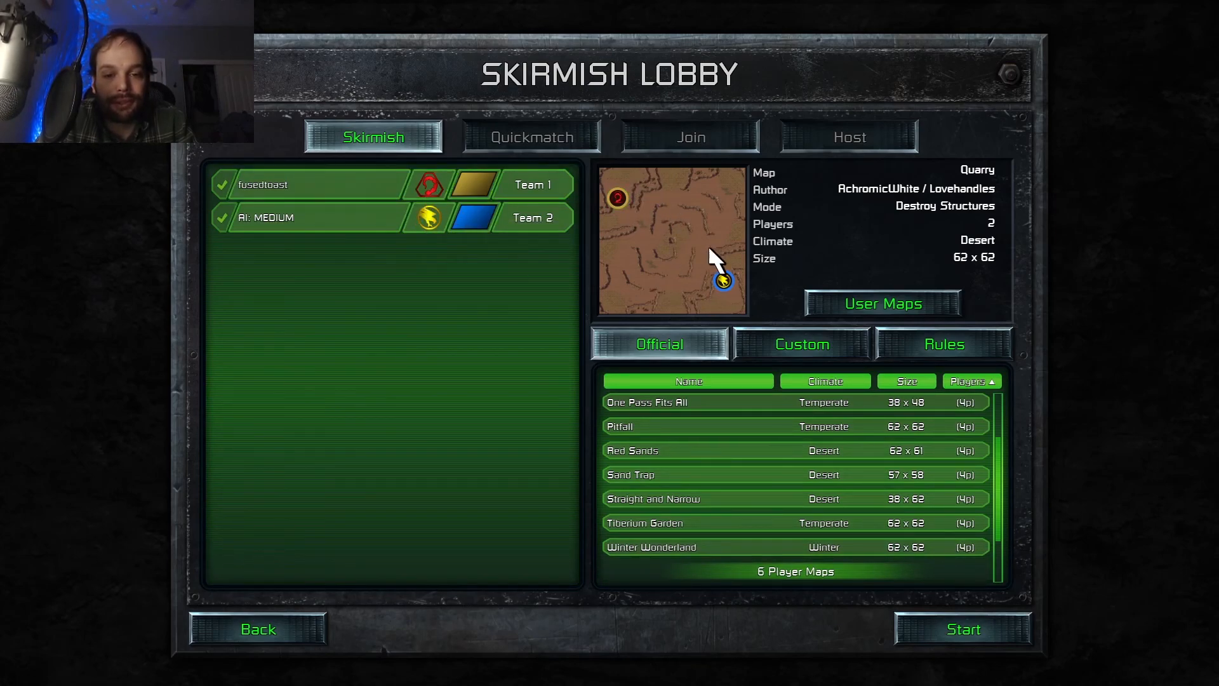
left_click(964, 630)
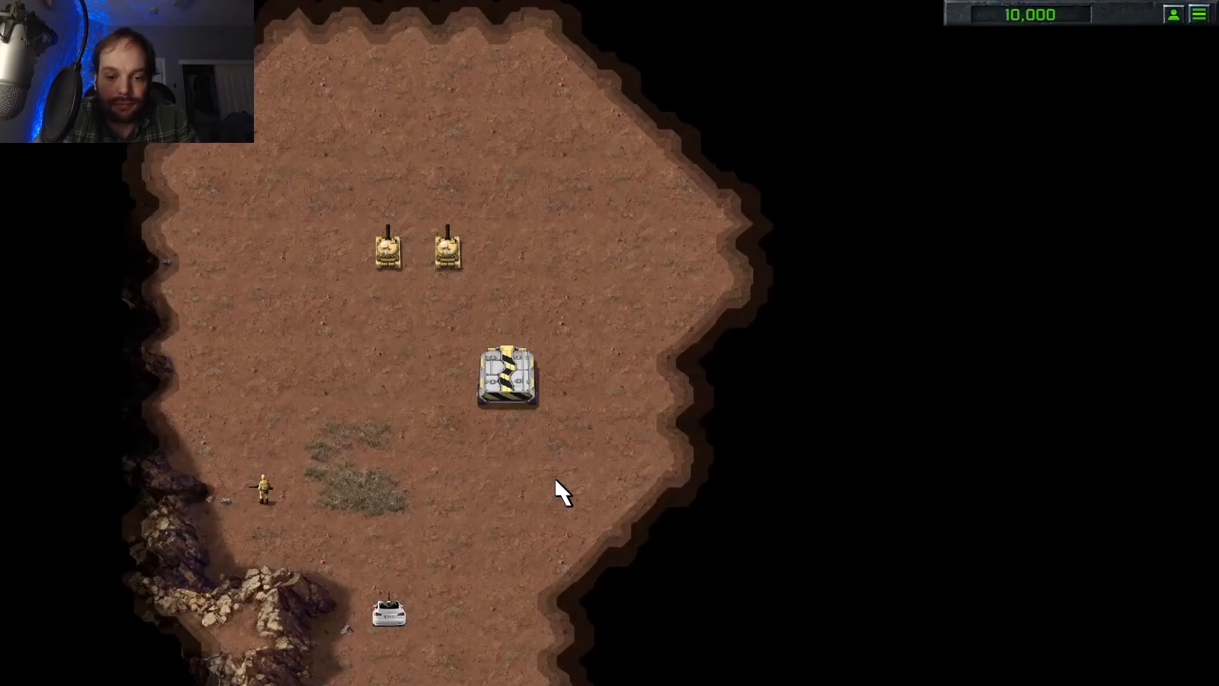
left_click(389, 611)
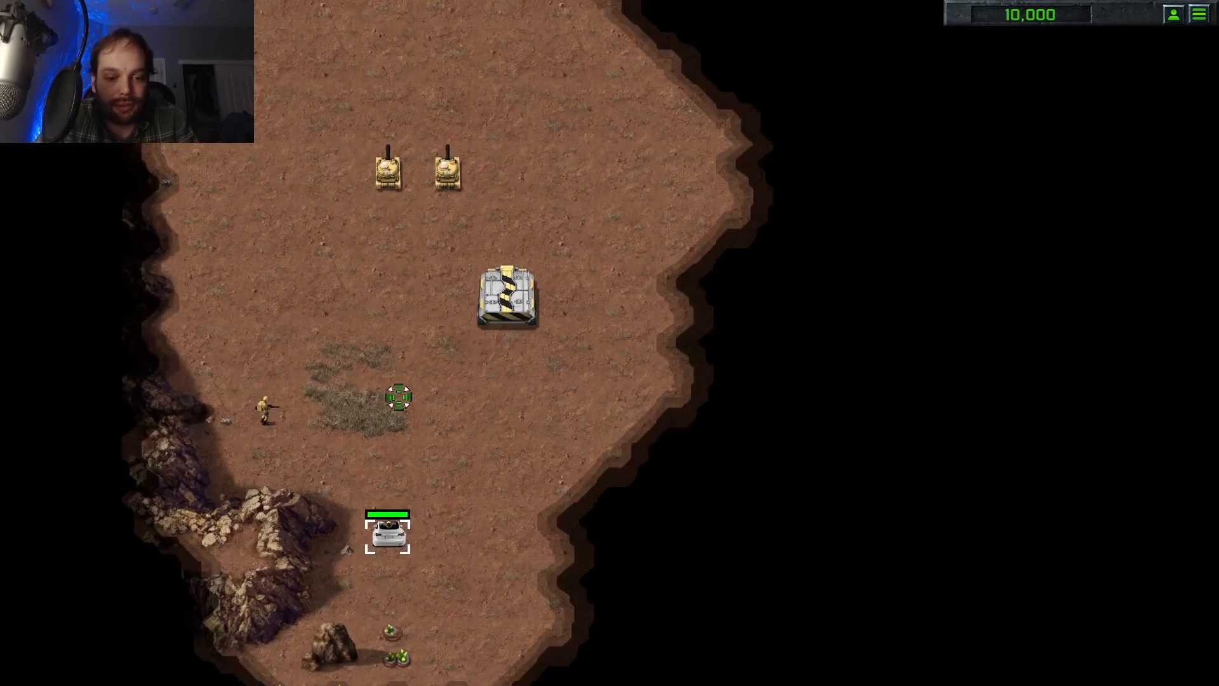
left_click(383, 351)
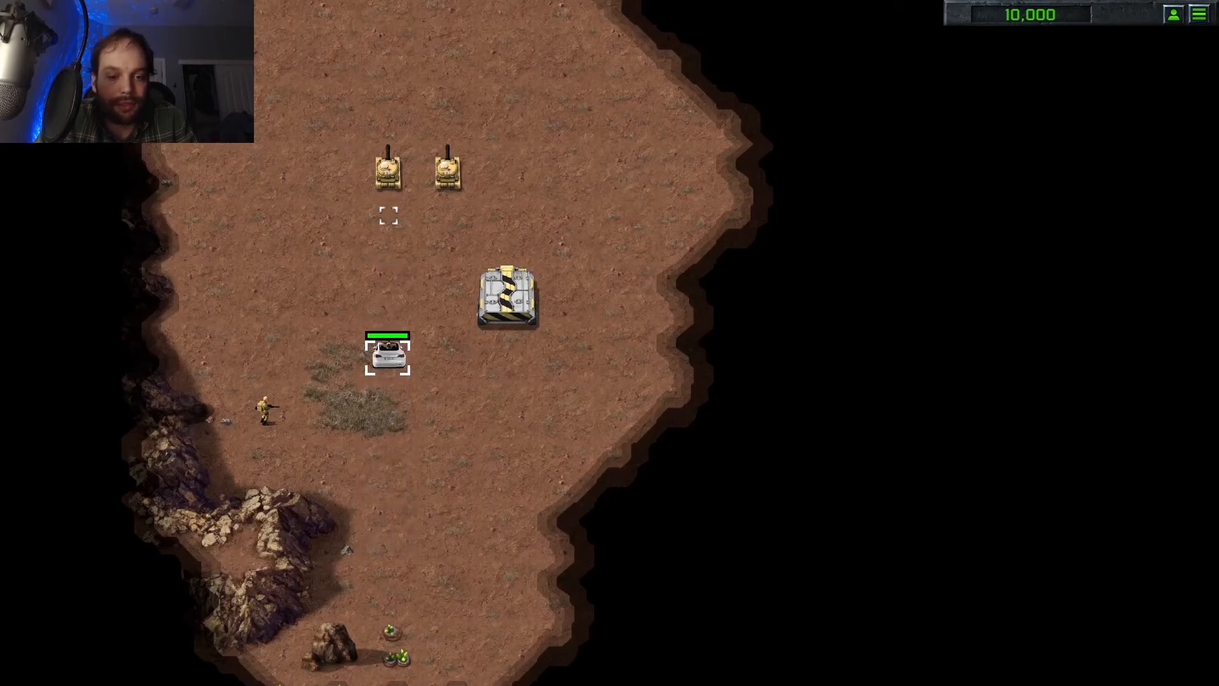
Drive the car unit around the open ground and park it to the left of the two tanks
left_click(257, 277)
left_click(374, 297)
left_click(276, 172)
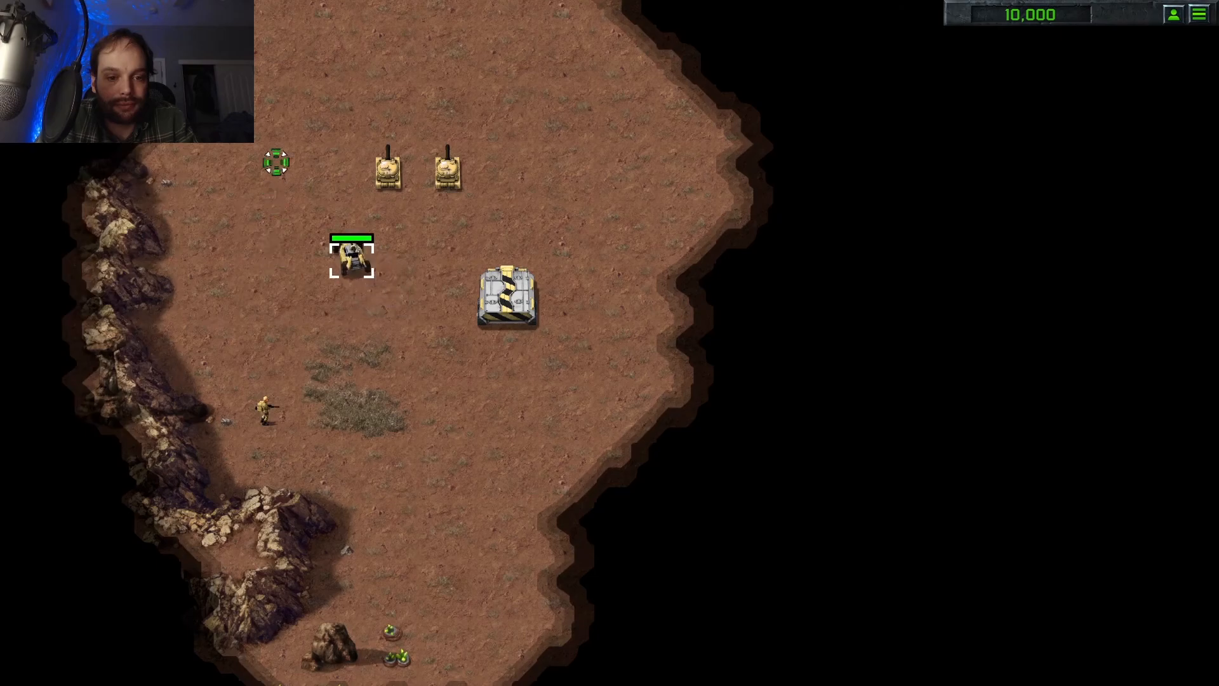
right_click(342, 252)
scroll(317, 234, "up", 3)
scroll(367, 428, "down", 3)
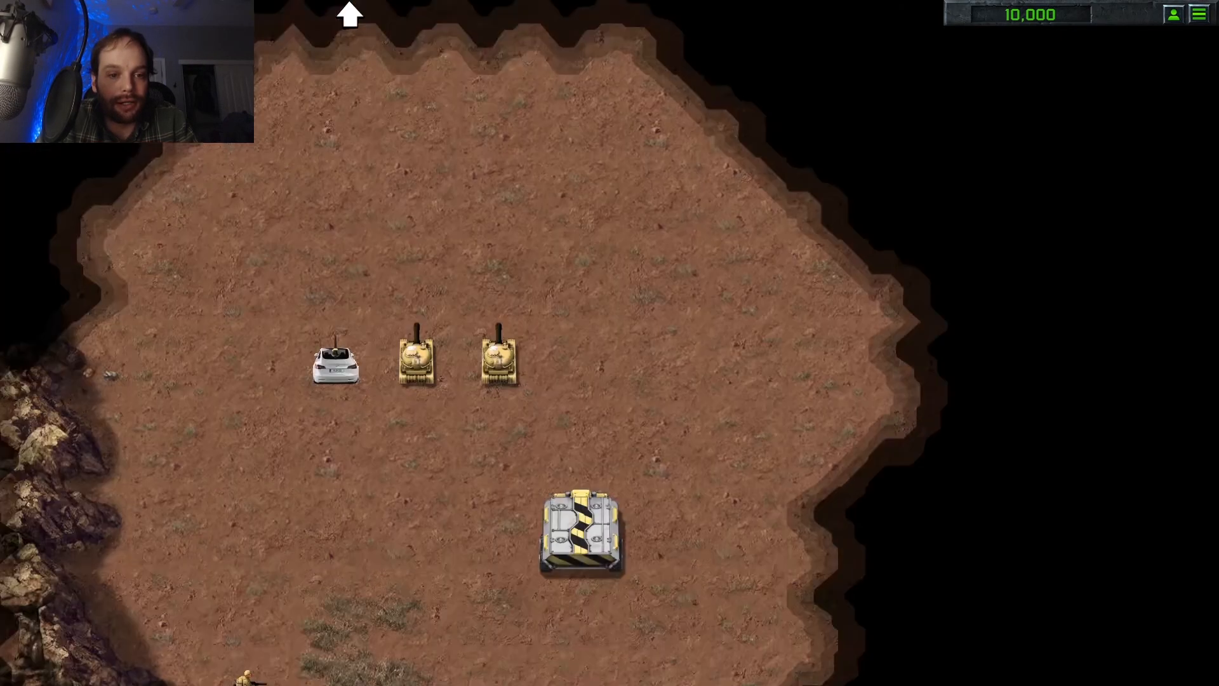
Select and deselect the parked car unit to examine its replaced sprite up close
scroll(327, 240, "up", 3)
left_click(336, 303)
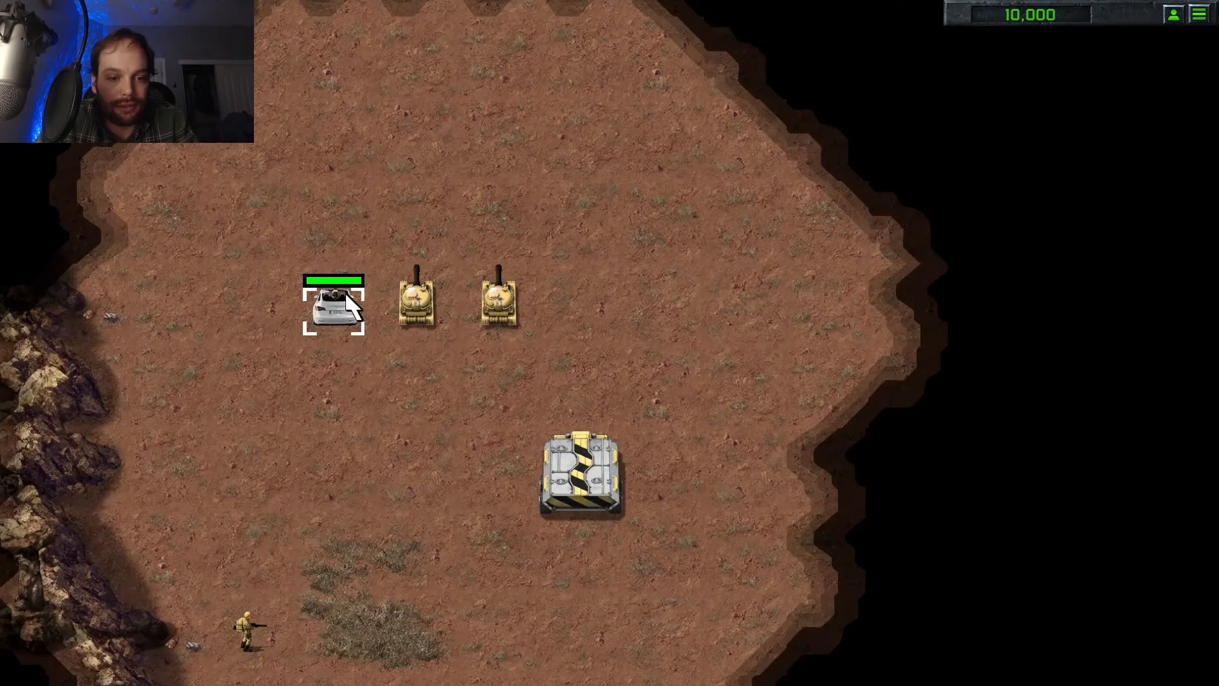
right_click(345, 321)
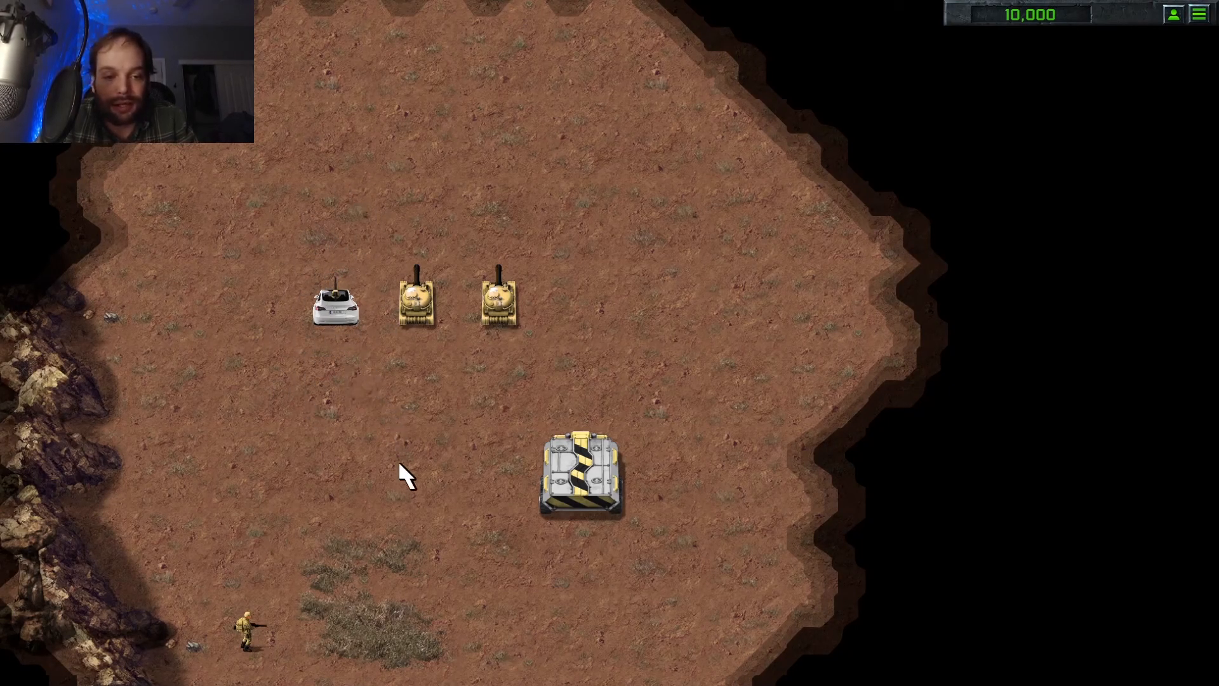
left_click(346, 321)
right_click(446, 511)
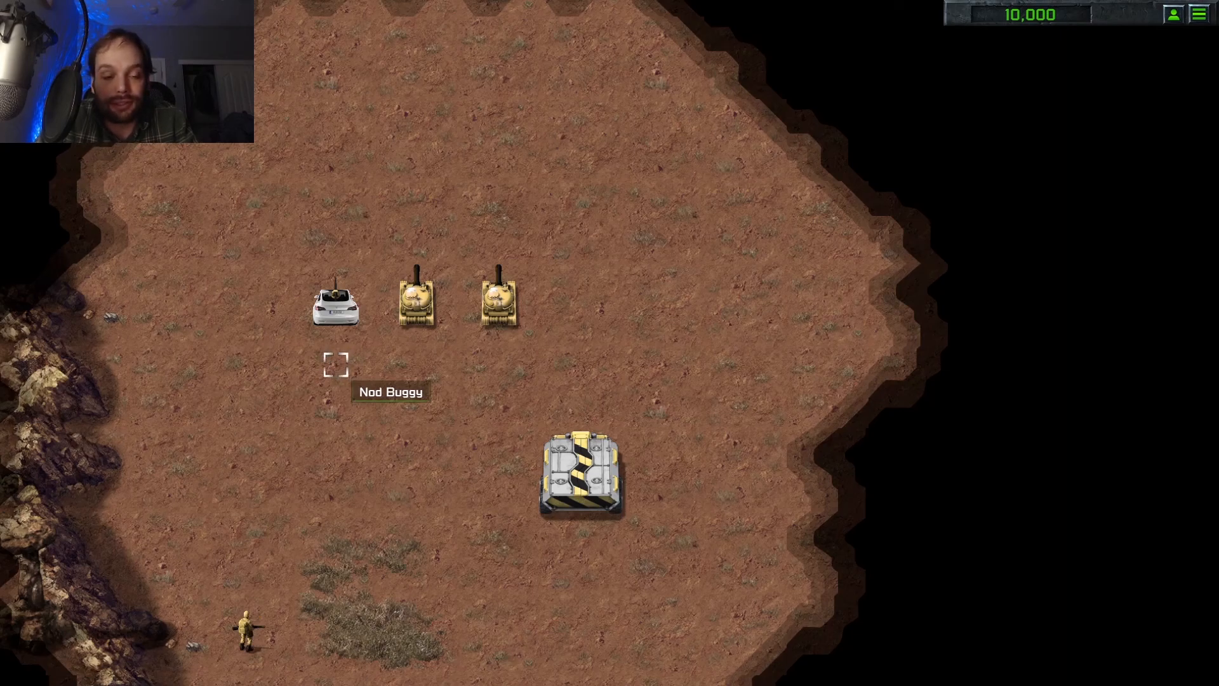
Drive the car unit around the two tanks in several directions and bring it back just below the left tank
left_click(335, 343)
left_click(361, 140)
right_click(540, 140)
left_click_drag(294, 64, 404, 164)
left_click(625, 252)
left_click(735, 548)
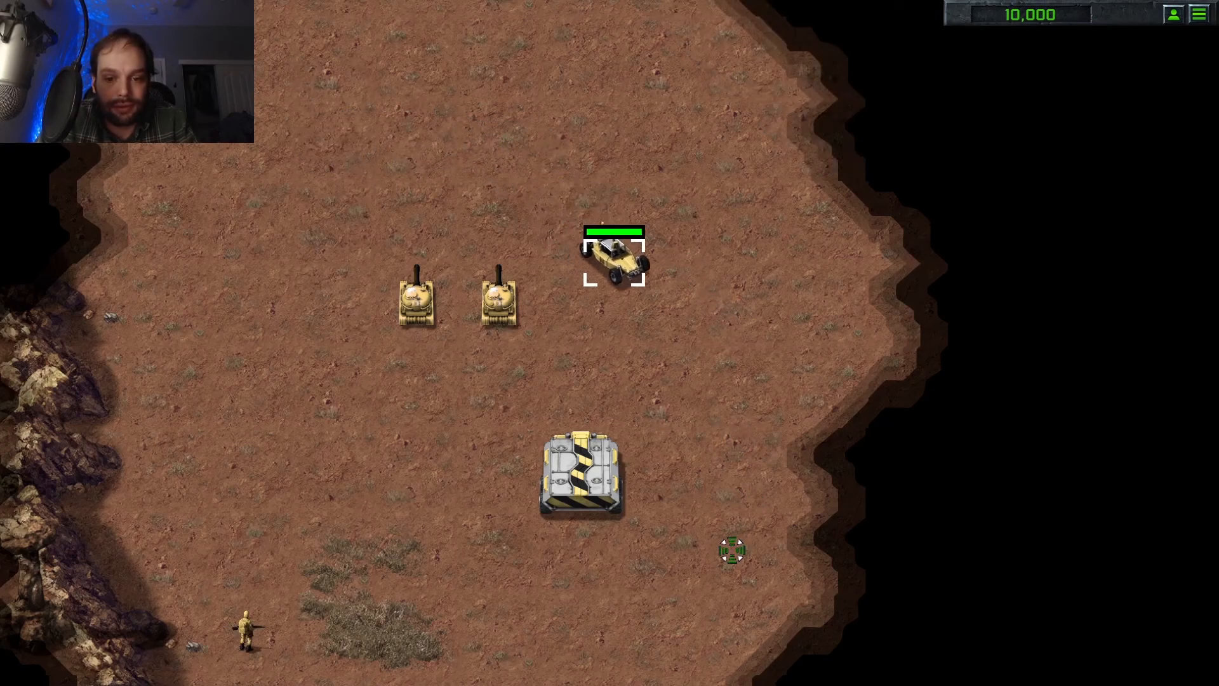
left_click(760, 283)
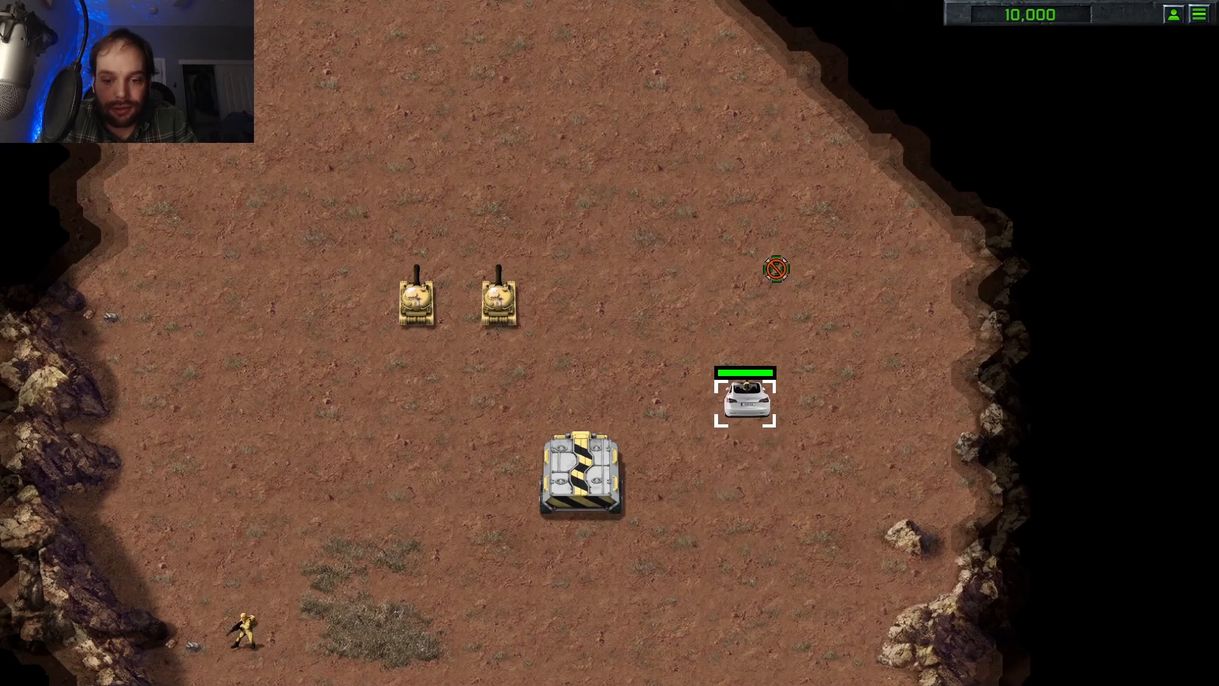
left_click(446, 418)
left_click_drag(320, 443, 415, 549)
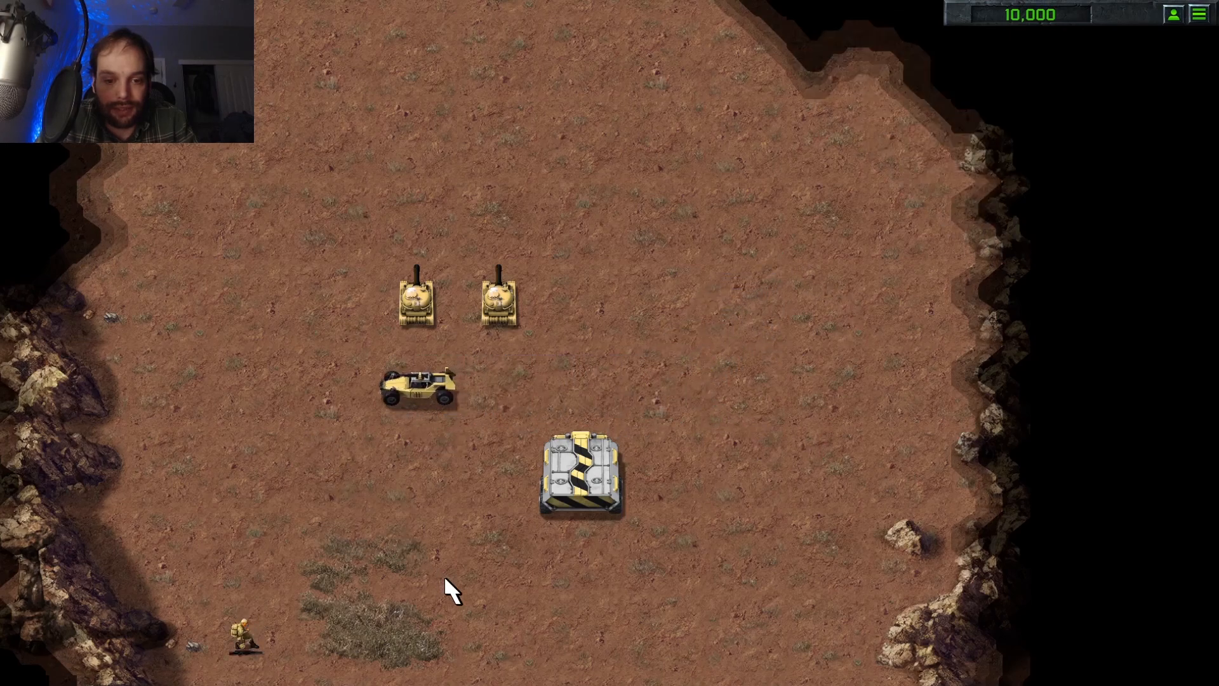
Deploy the construction vehicle into a Construction Yard and move the car unit to the upper left of the two tanks
left_click(590, 482)
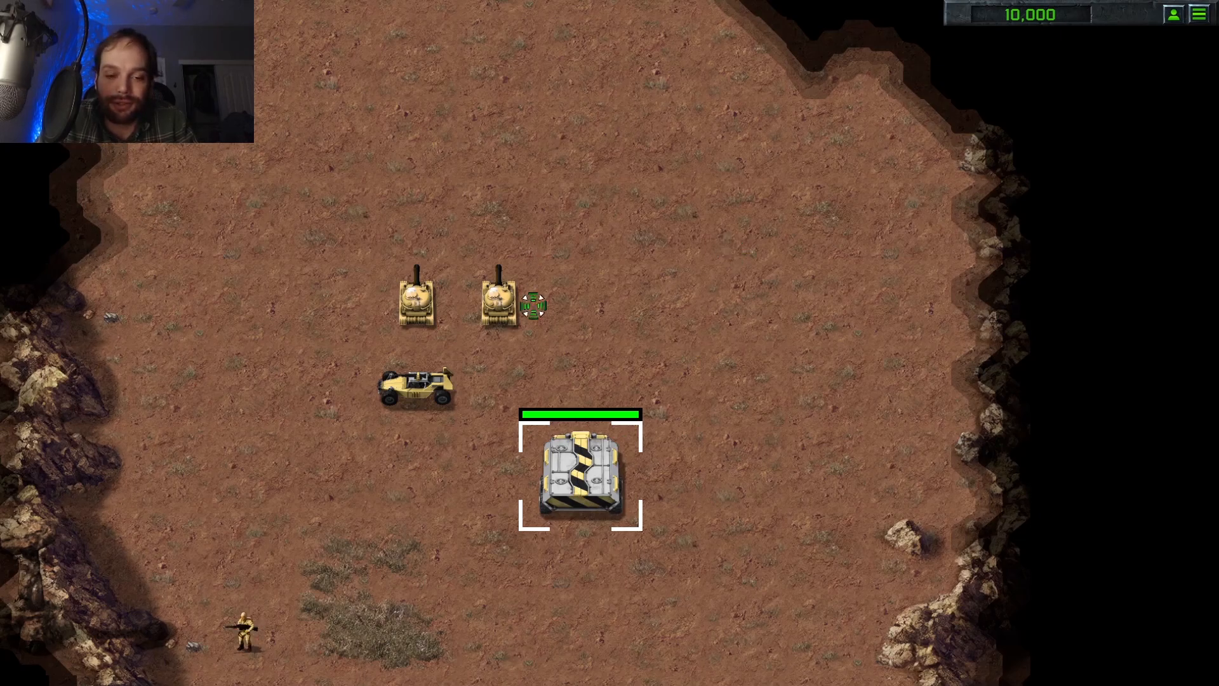
left_click(588, 470)
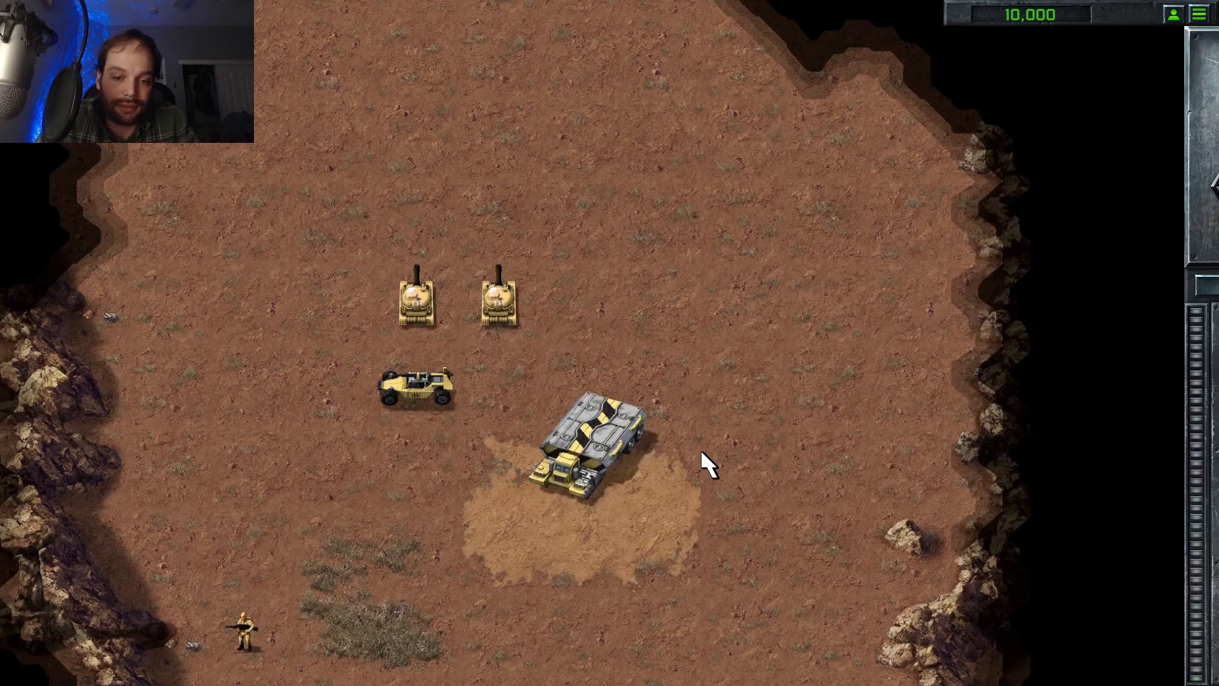
left_click(416, 389)
left_click(225, 392)
left_click(263, 254)
left_click_drag(374, 61, 553, 183)
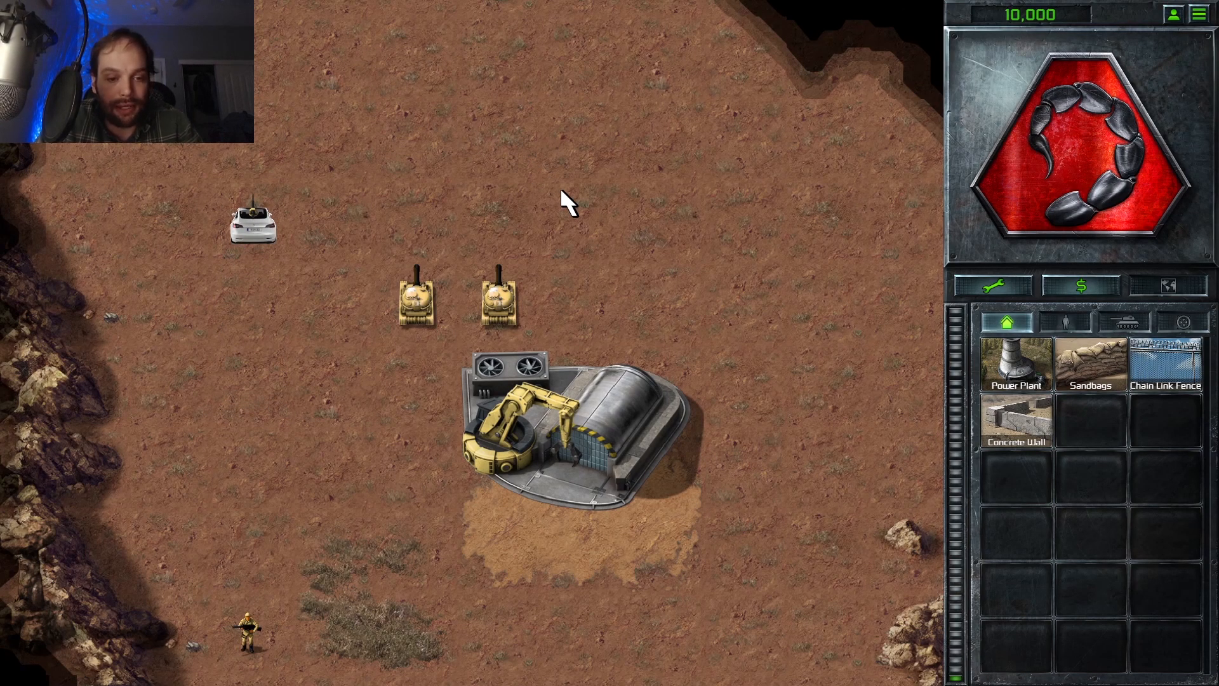
Toggle between remastered and classic graphics to compare the car unit's appearance, ending in classic graphics
key("space")
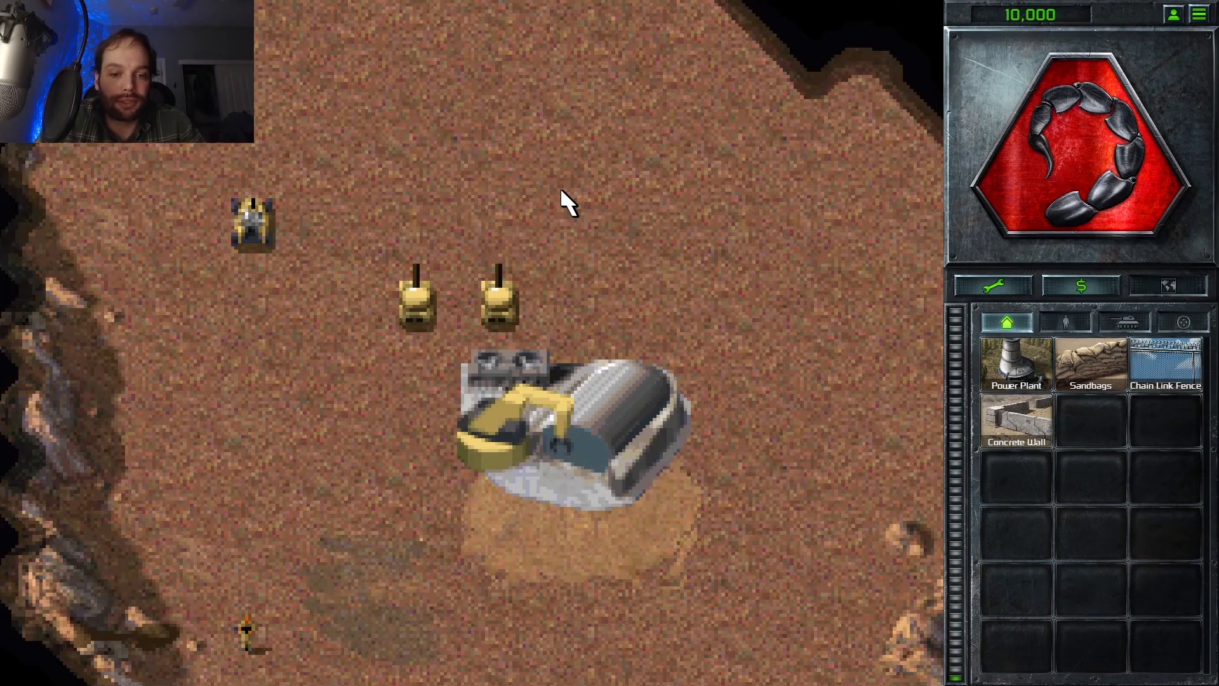
key("space")
key("space")
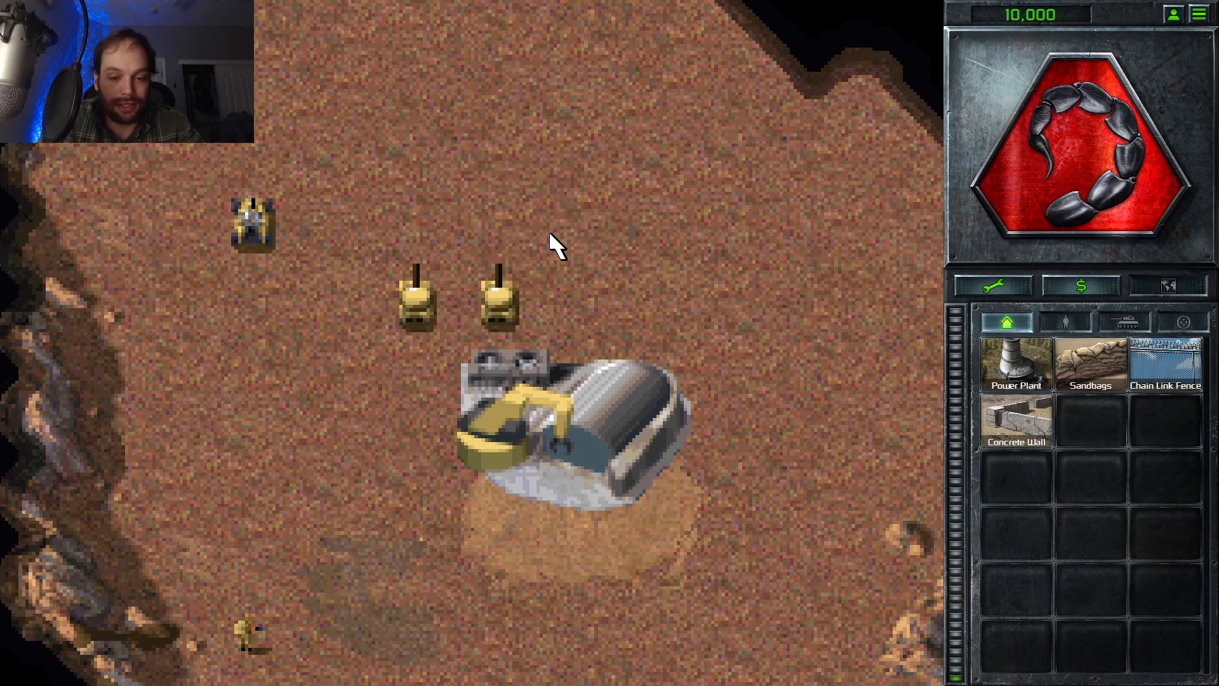
key("super")
left_click(700, 673)
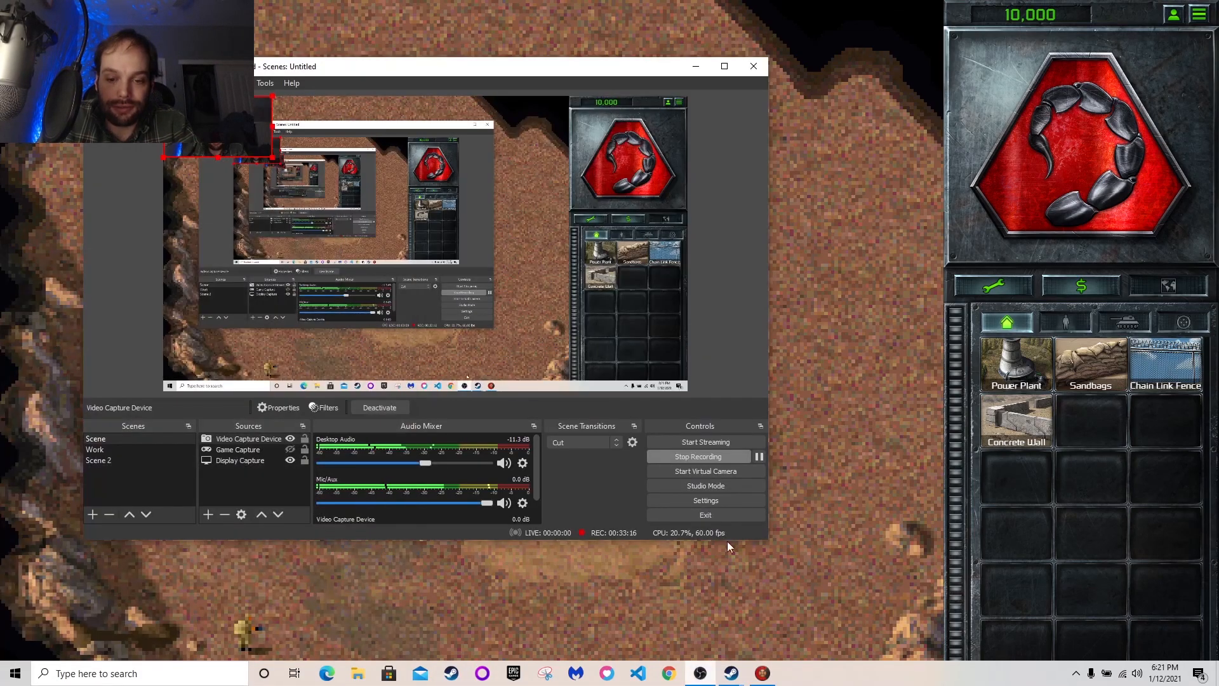